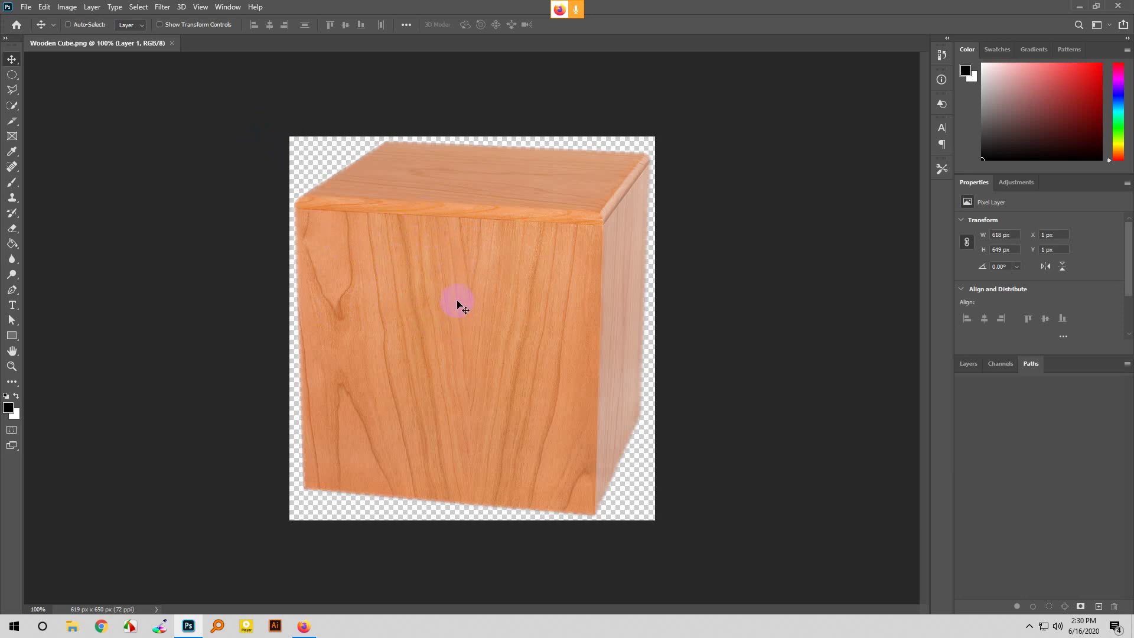
click(331, 157)
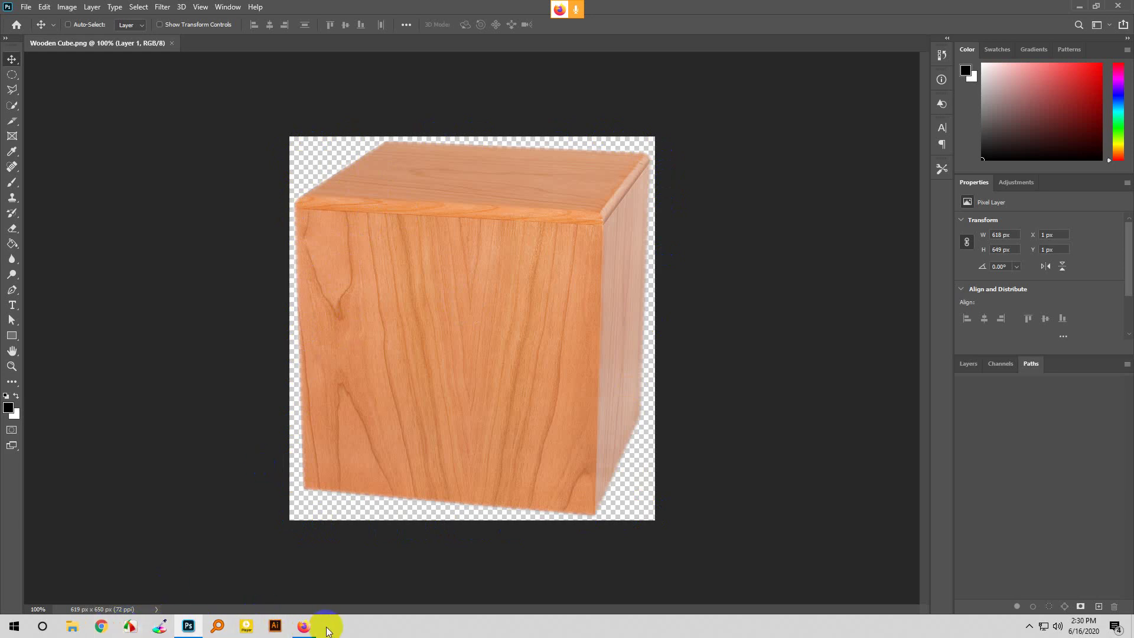
Step: Switch to the Google Meet call in Firefox, present the entire screen to the participants, and return to Photoshop
click(304, 627)
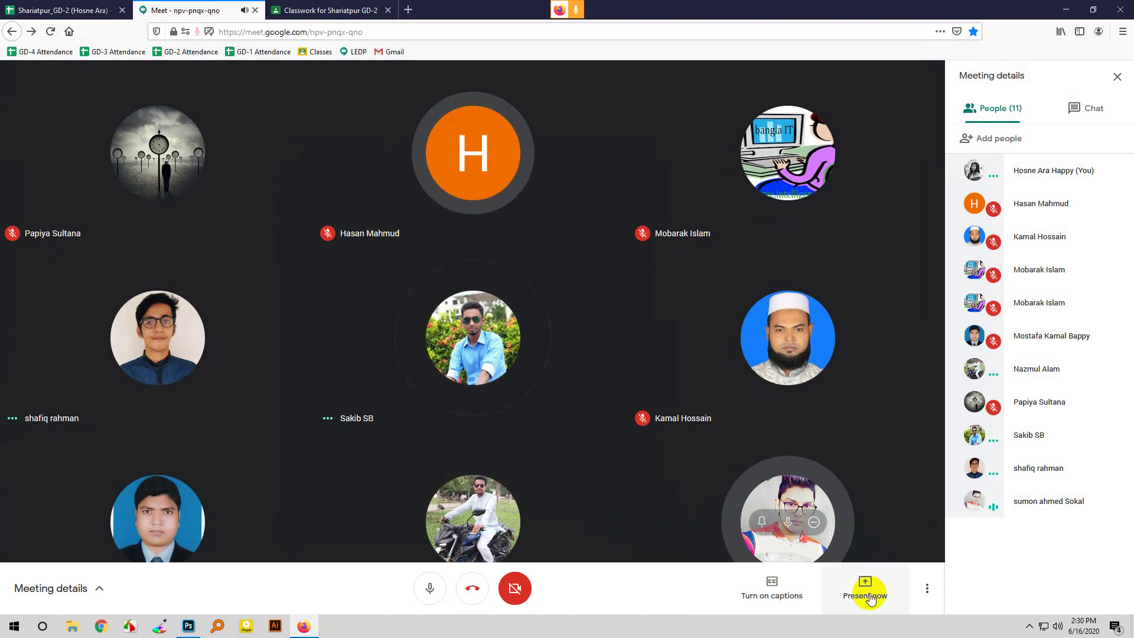
click(870, 596)
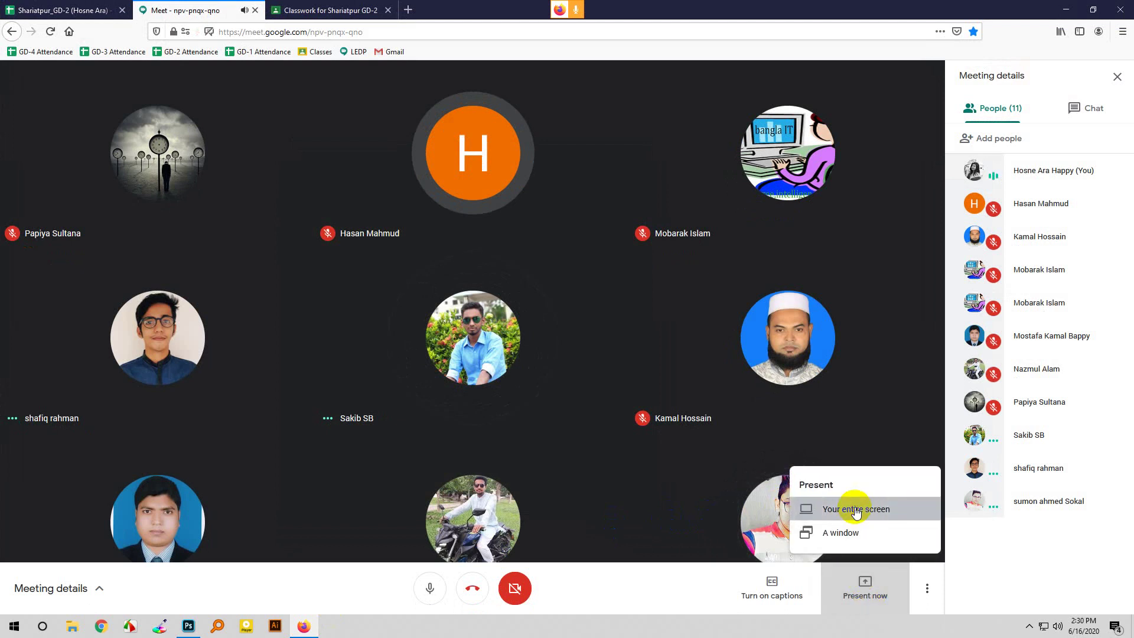
click(856, 511)
click(308, 83)
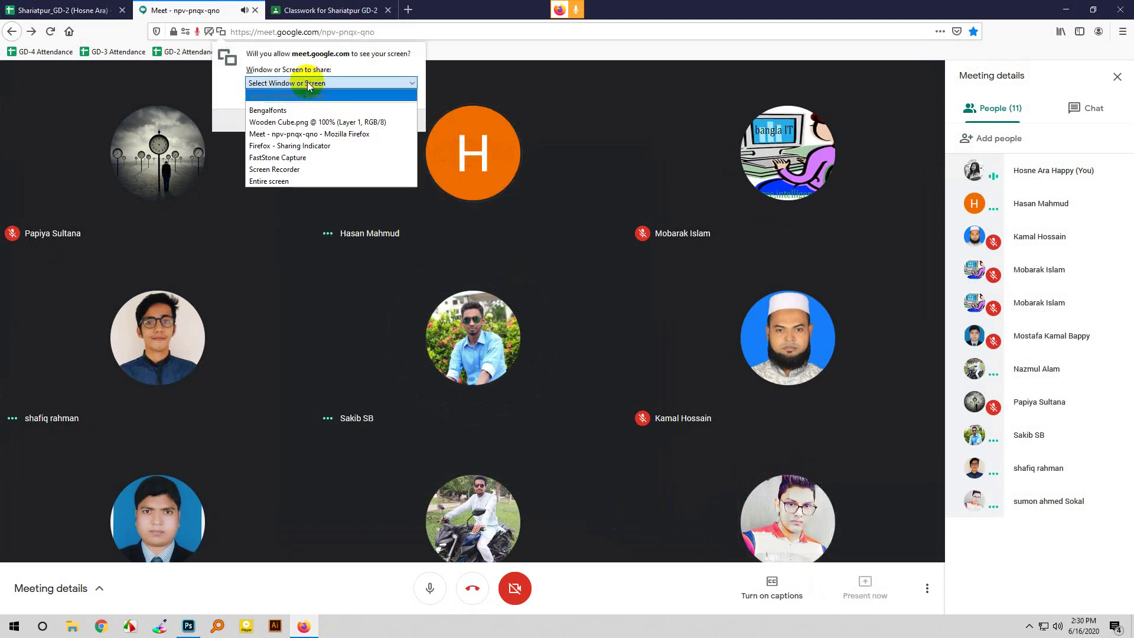
click(269, 181)
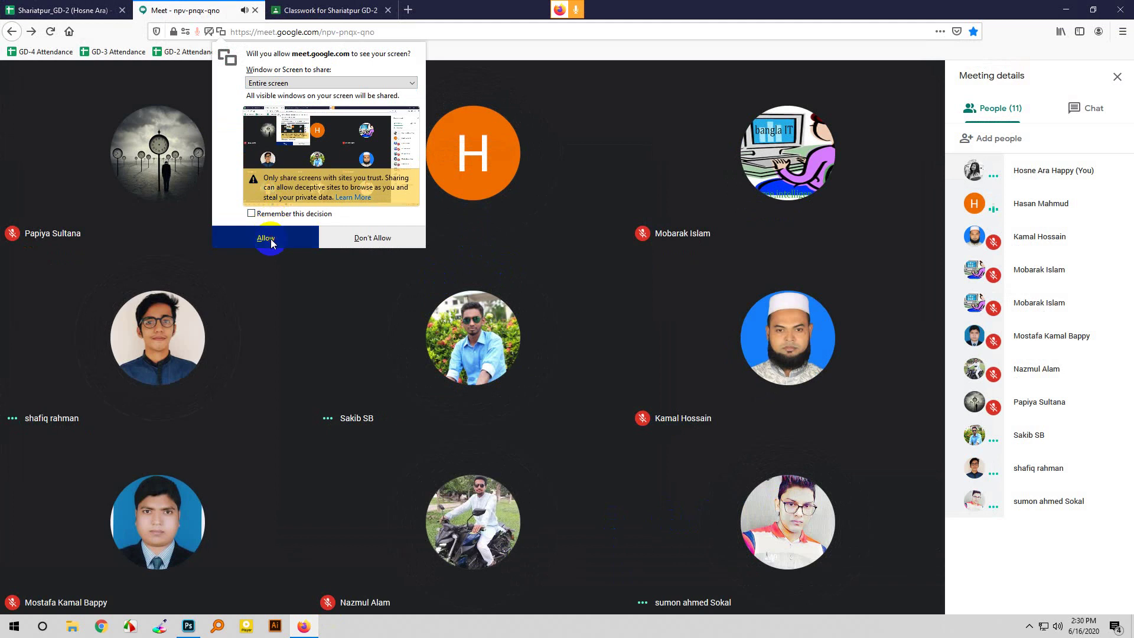
click(268, 239)
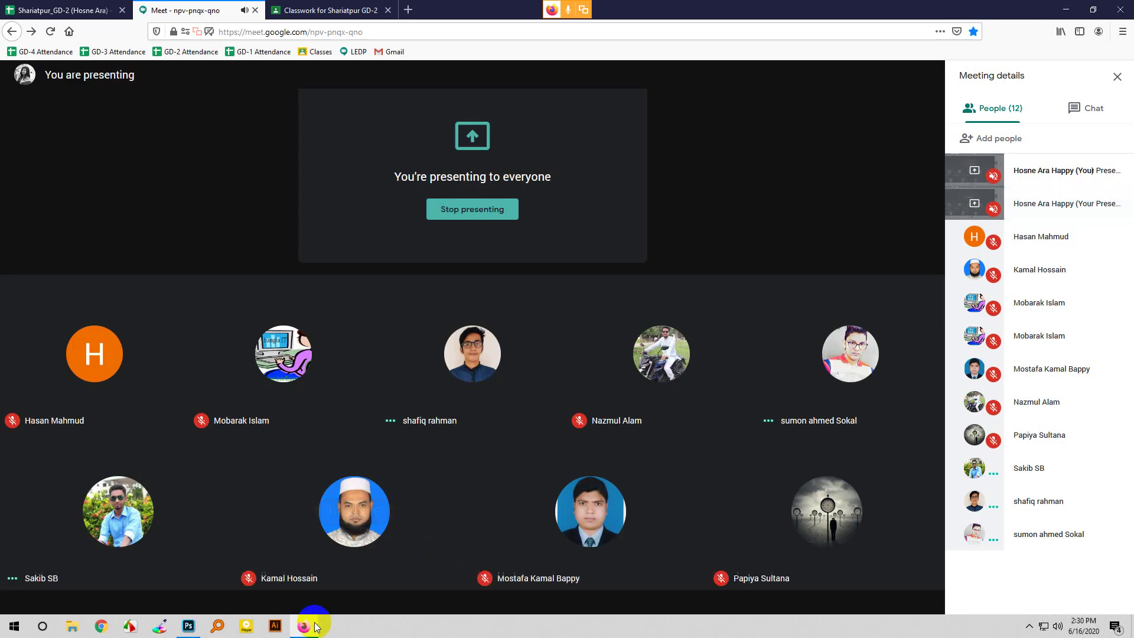
click(188, 626)
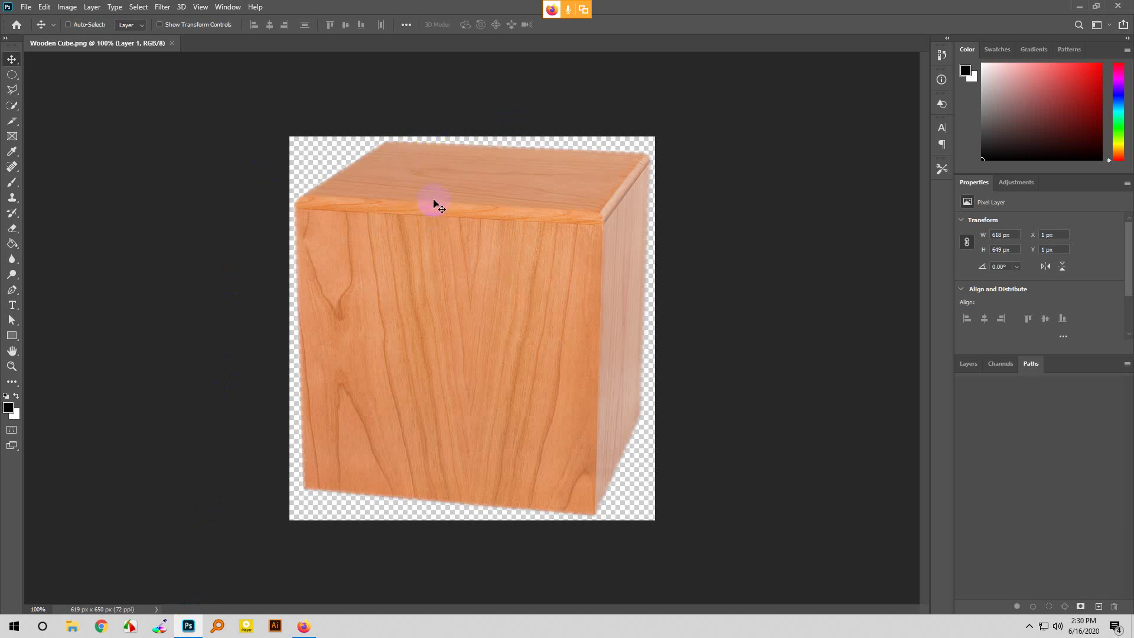
click(373, 157)
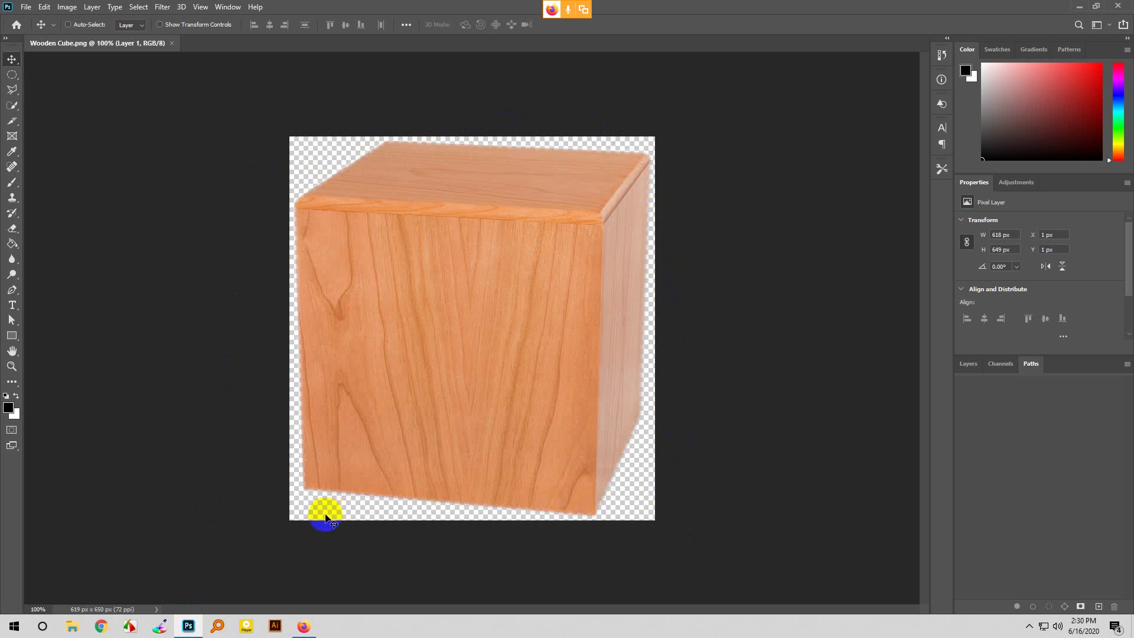
click(297, 456)
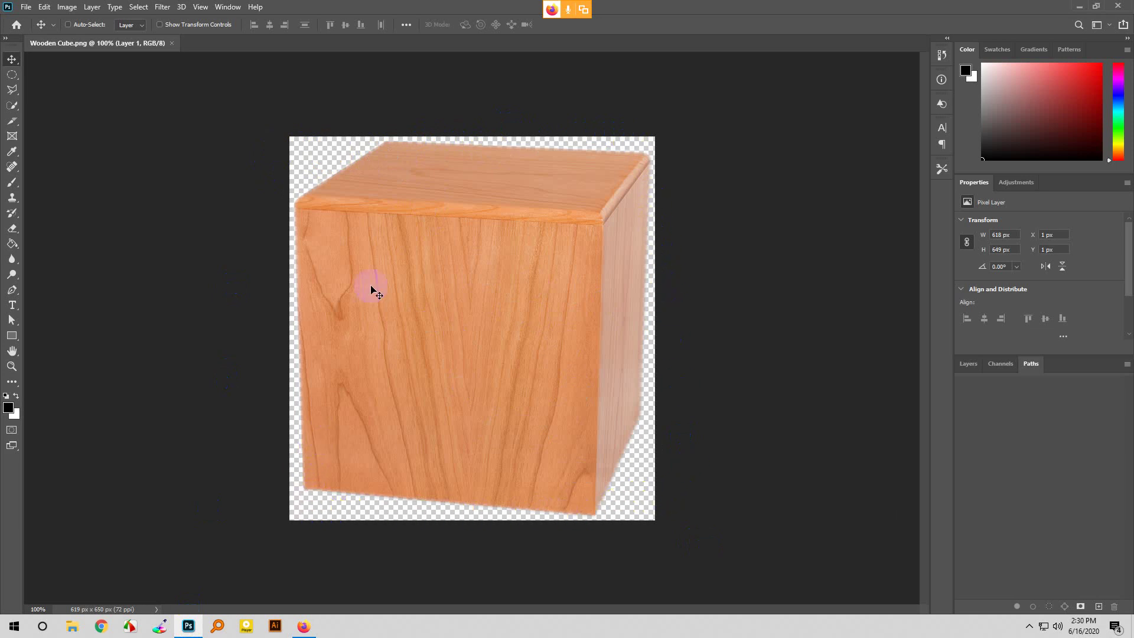
click(328, 168)
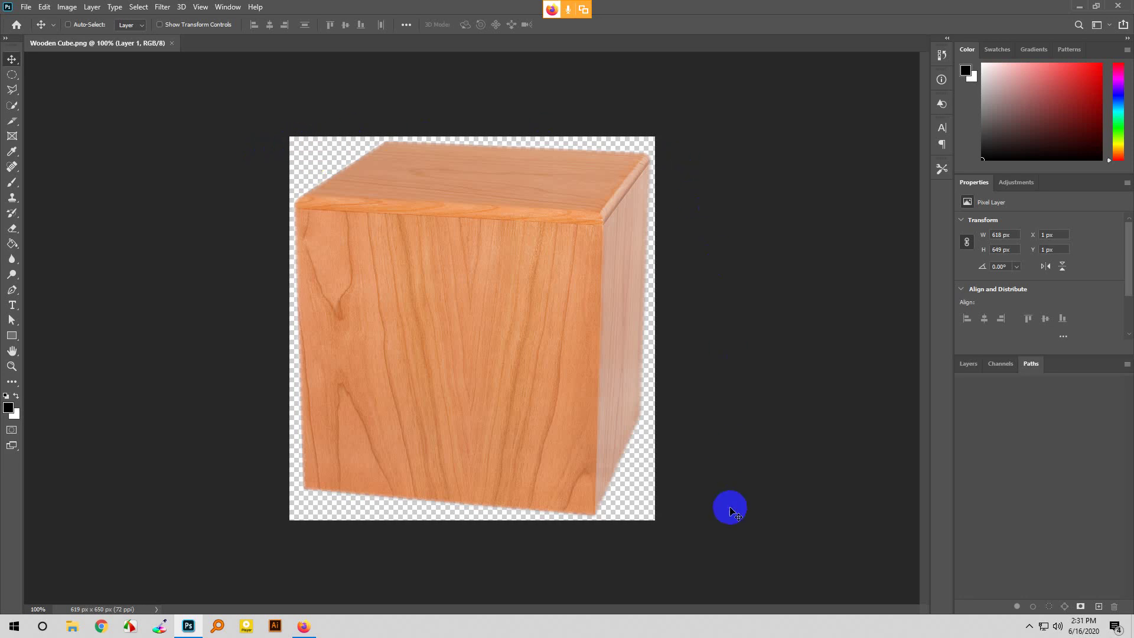
click(322, 517)
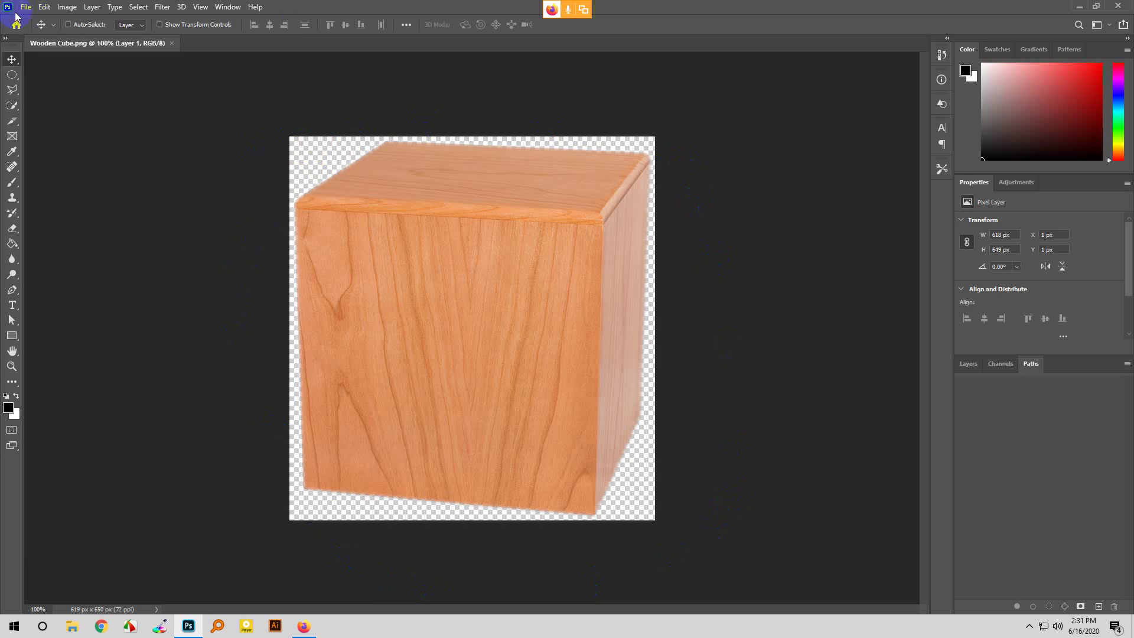
click(73, 7)
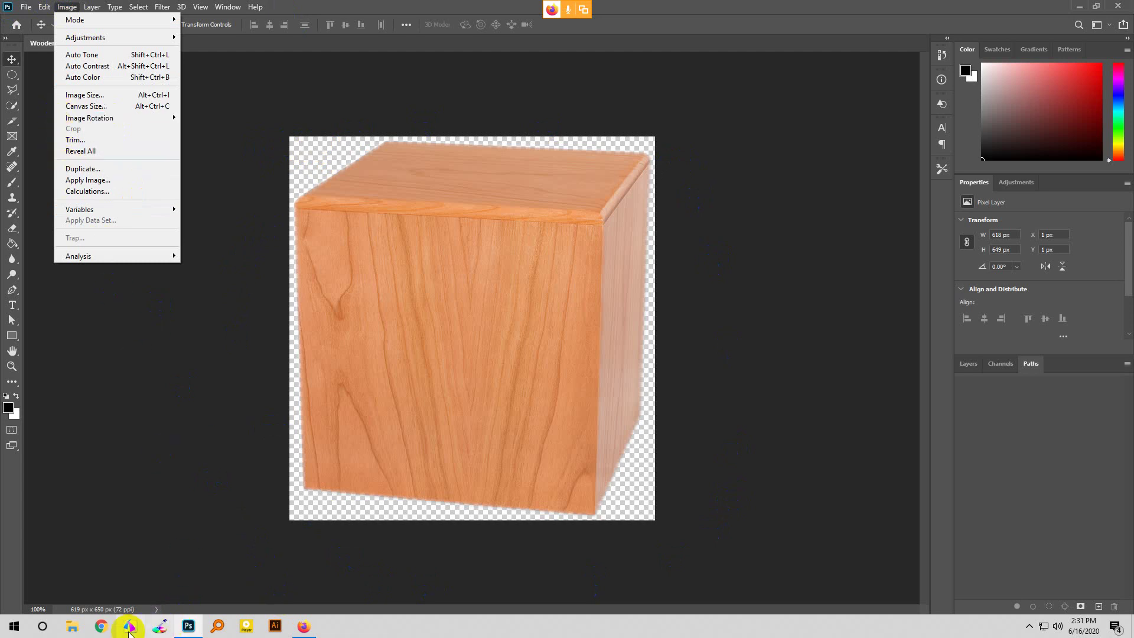
Step: Check the participants in the Google Meet call in Firefox and return to Photoshop
click(249, 627)
click(303, 626)
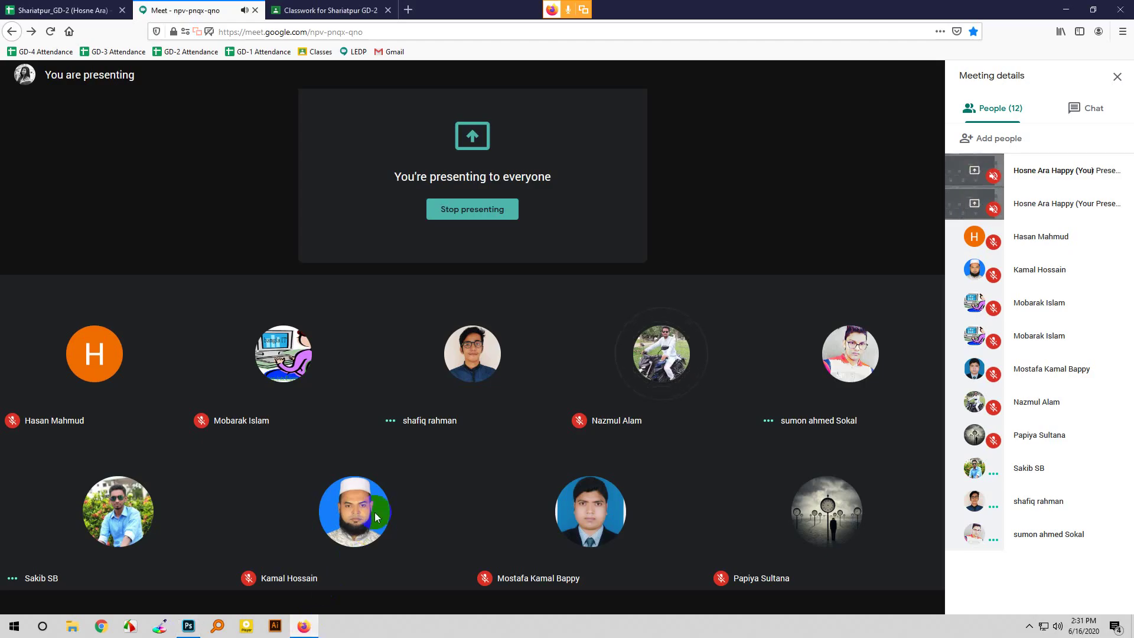
mouse_move(380, 514)
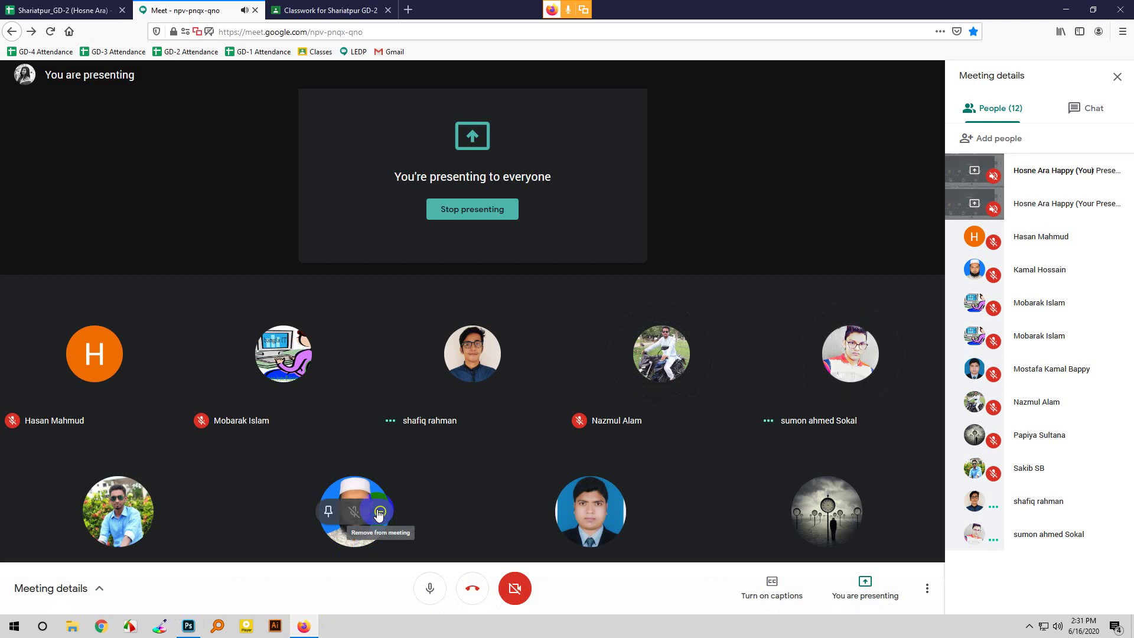
click(189, 629)
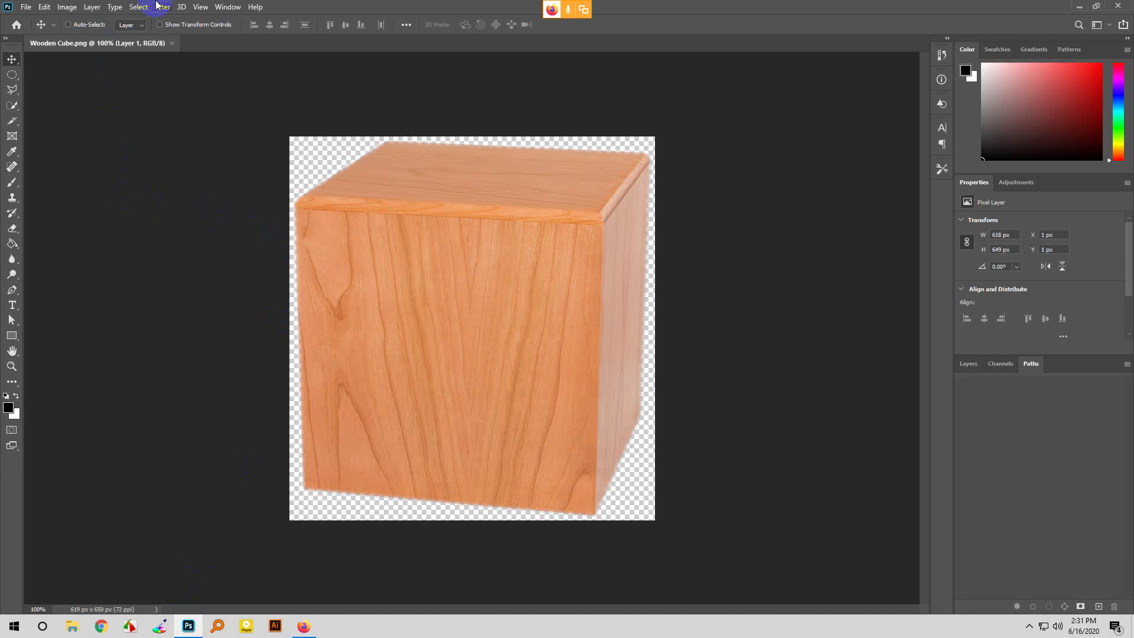
click(71, 7)
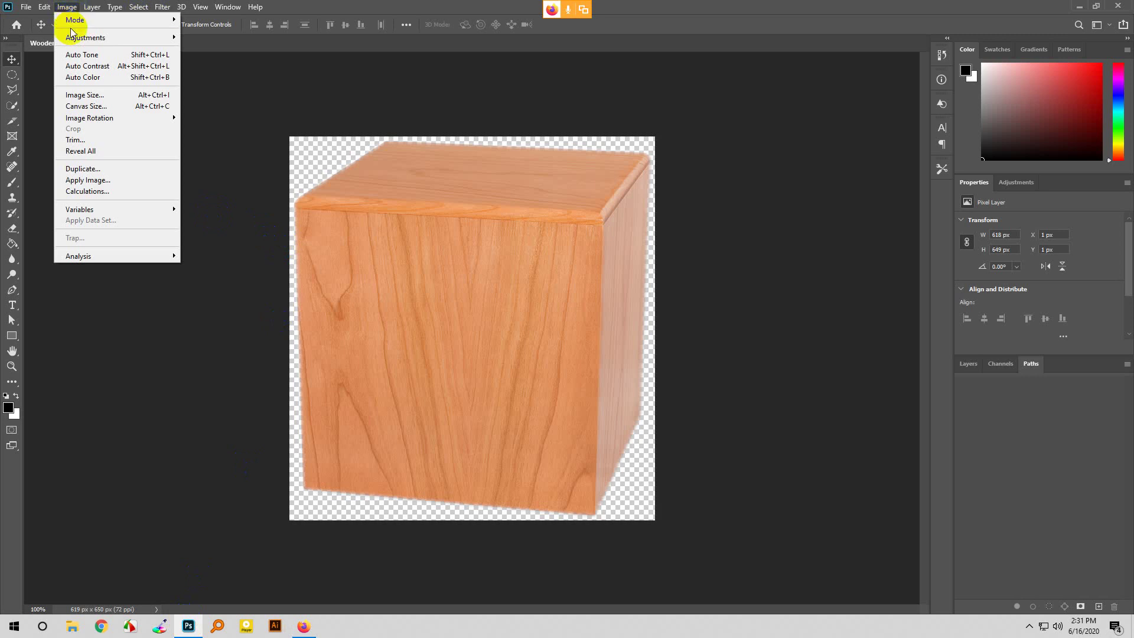
click(99, 107)
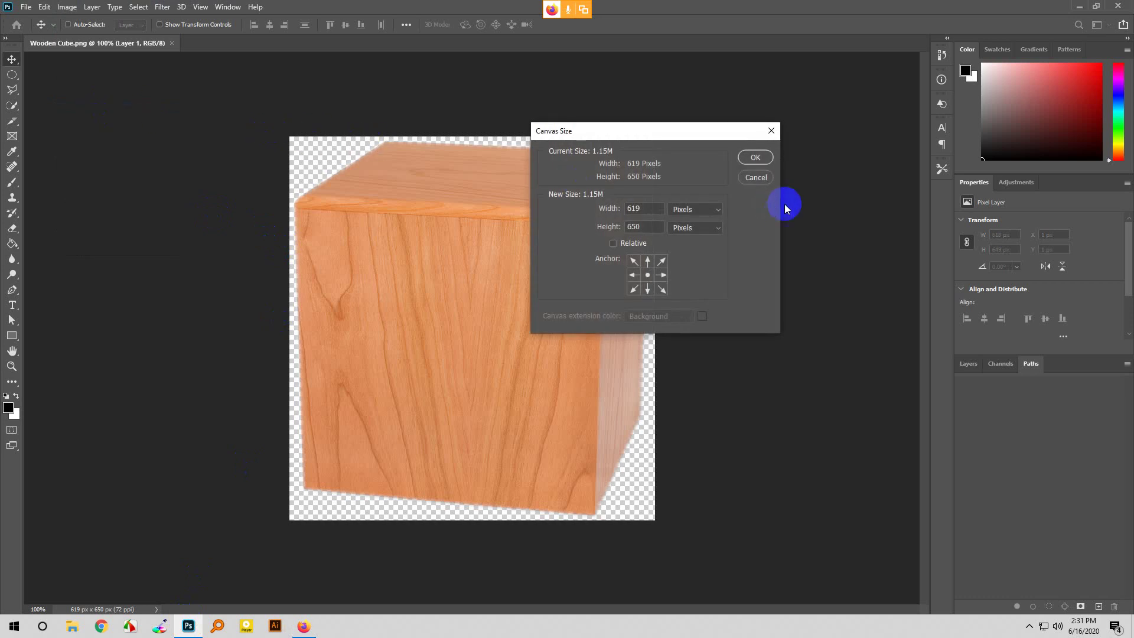
click(749, 177)
Step: Enlarge the canvas of Wooden Cube.png to 1200 pixels wide and 1200 pixels high
click(67, 6)
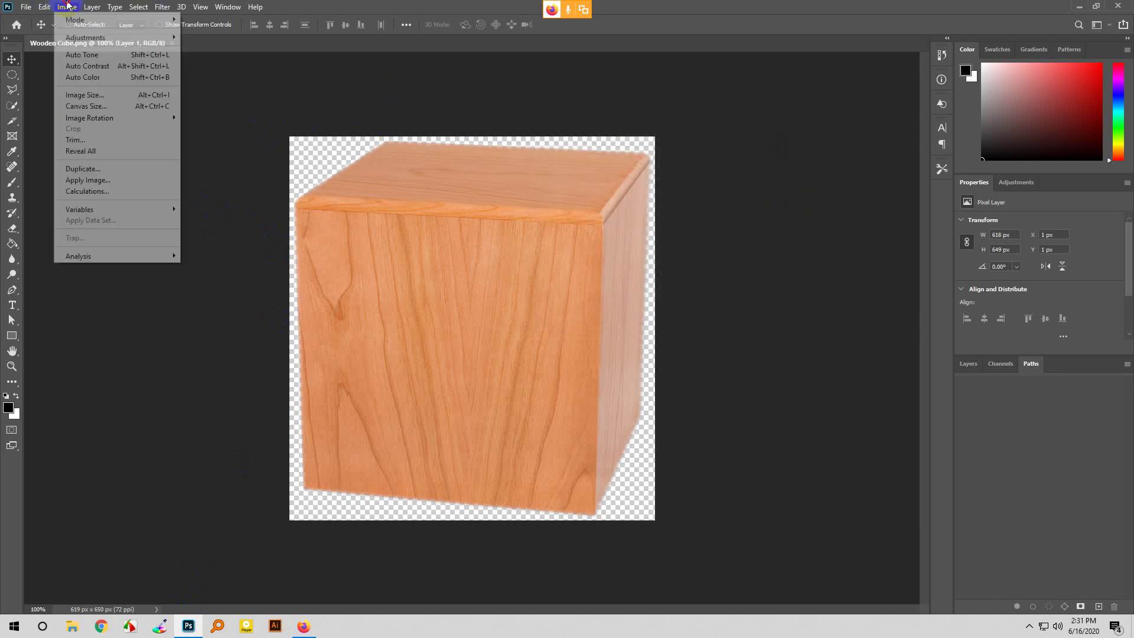
click(86, 108)
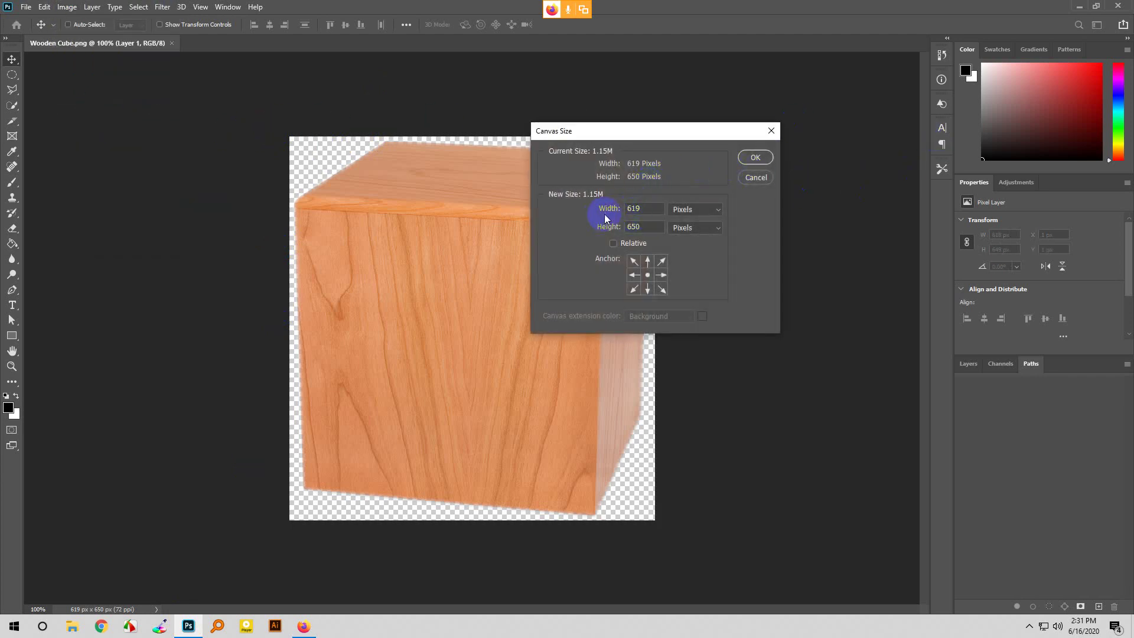
click(641, 227)
click(614, 206)
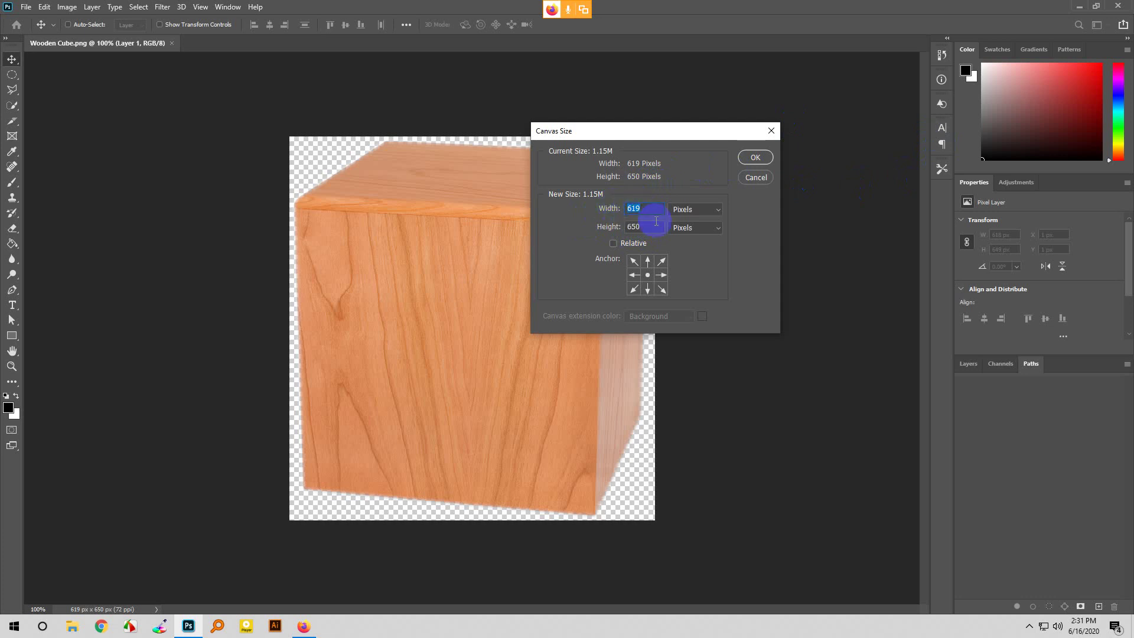
text(1200)
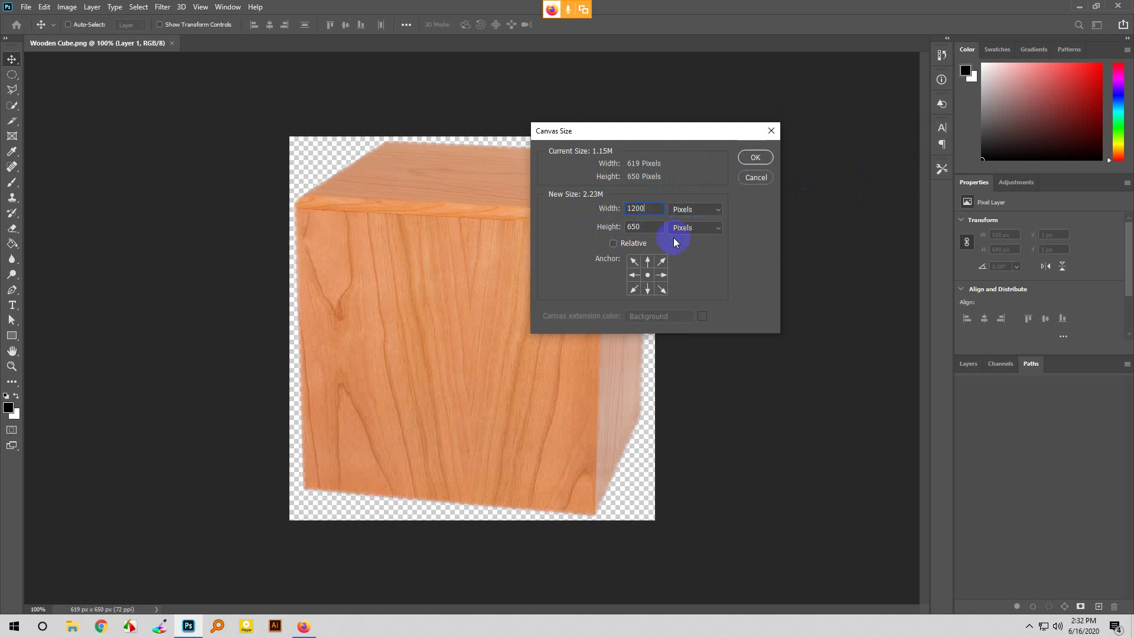
click(593, 228)
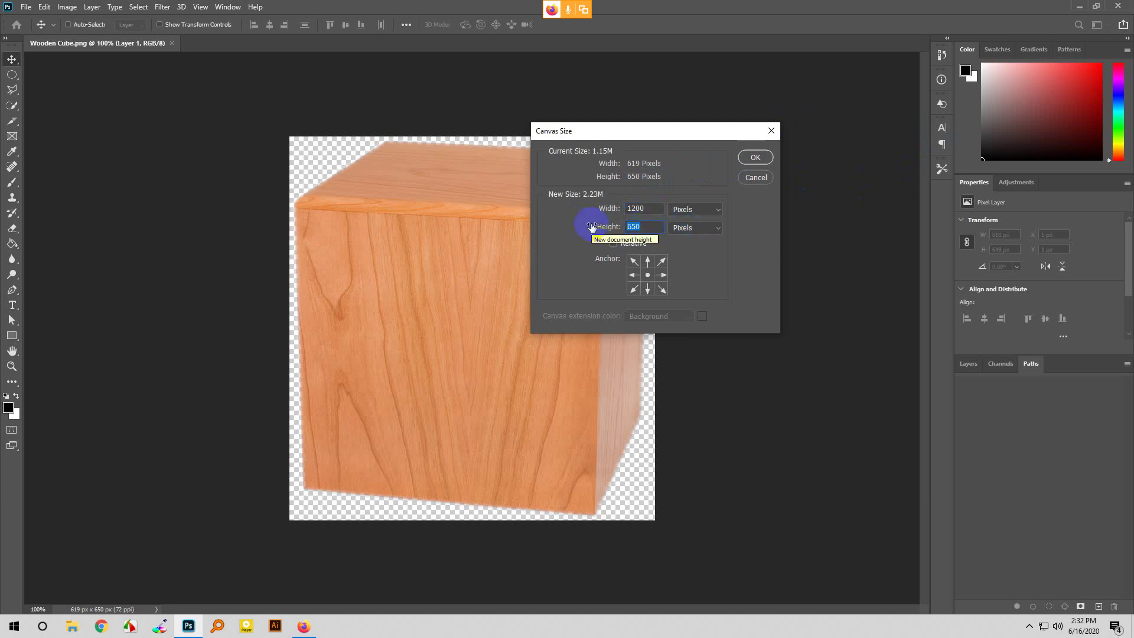
text(1200)
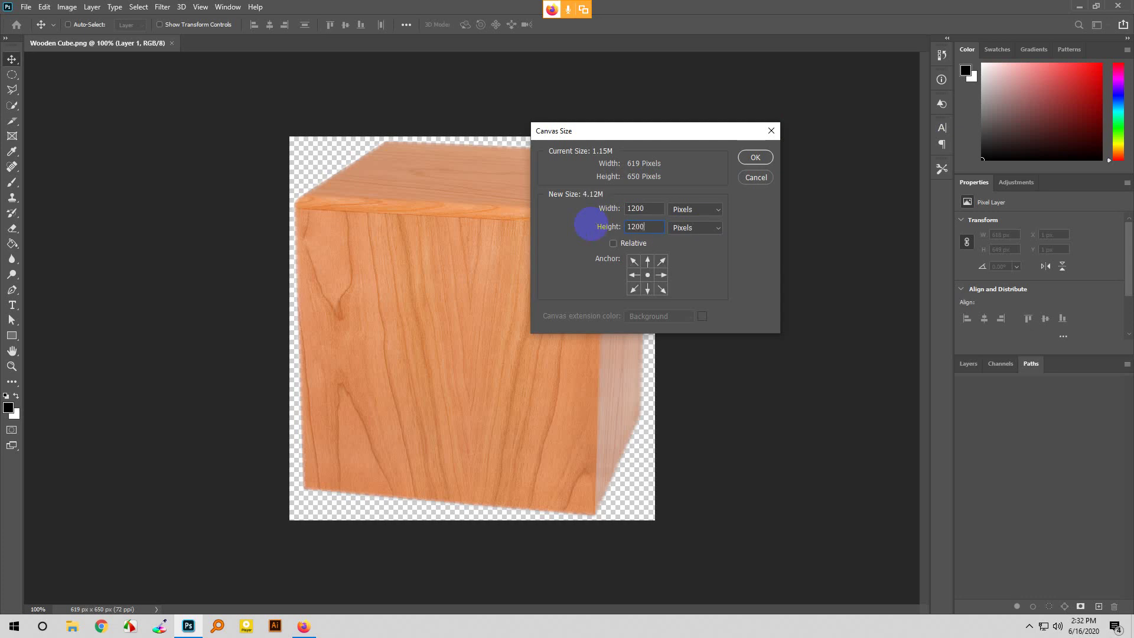
click(756, 157)
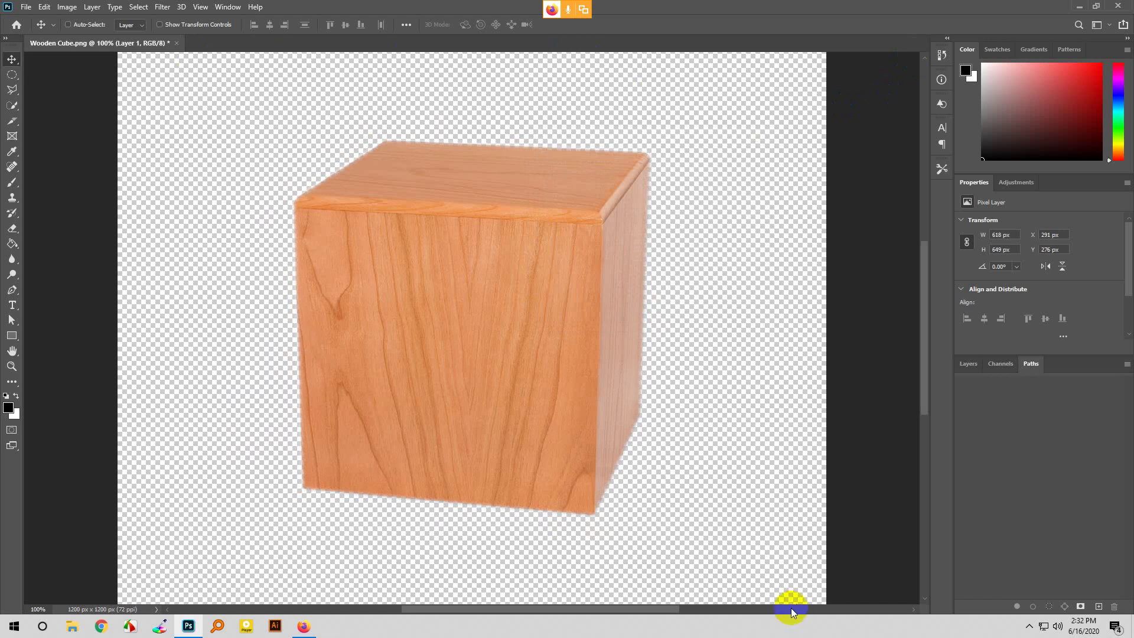
key(ctrl+0)
scroll(370, 326, down, 2)
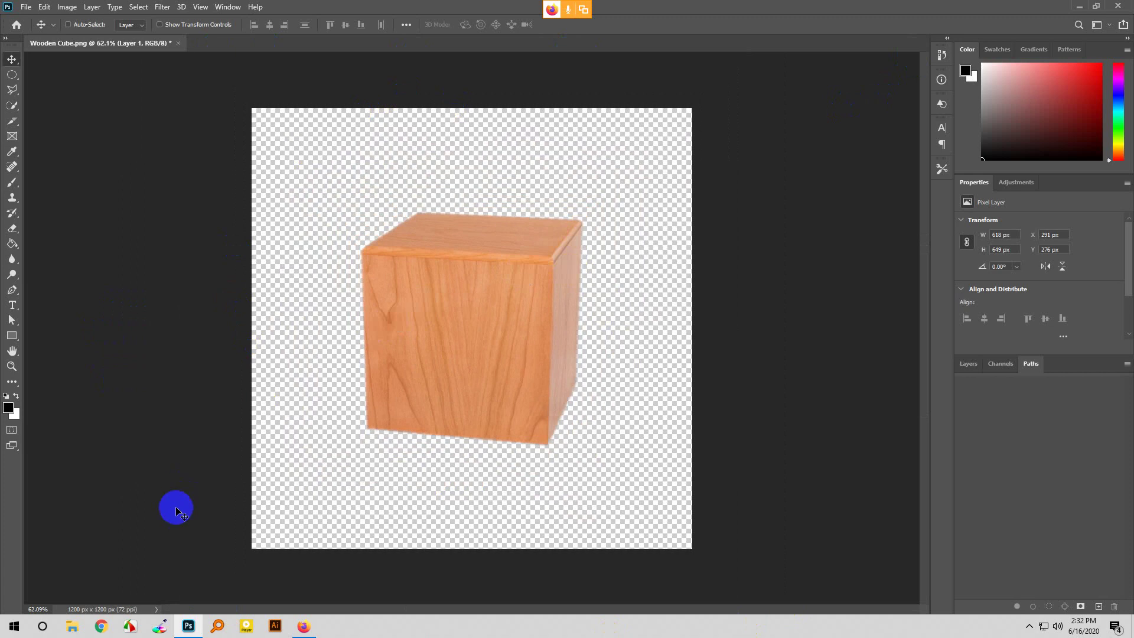
Step: Look over the participants in the Google Meet call again and switch back to Photoshop
click(304, 626)
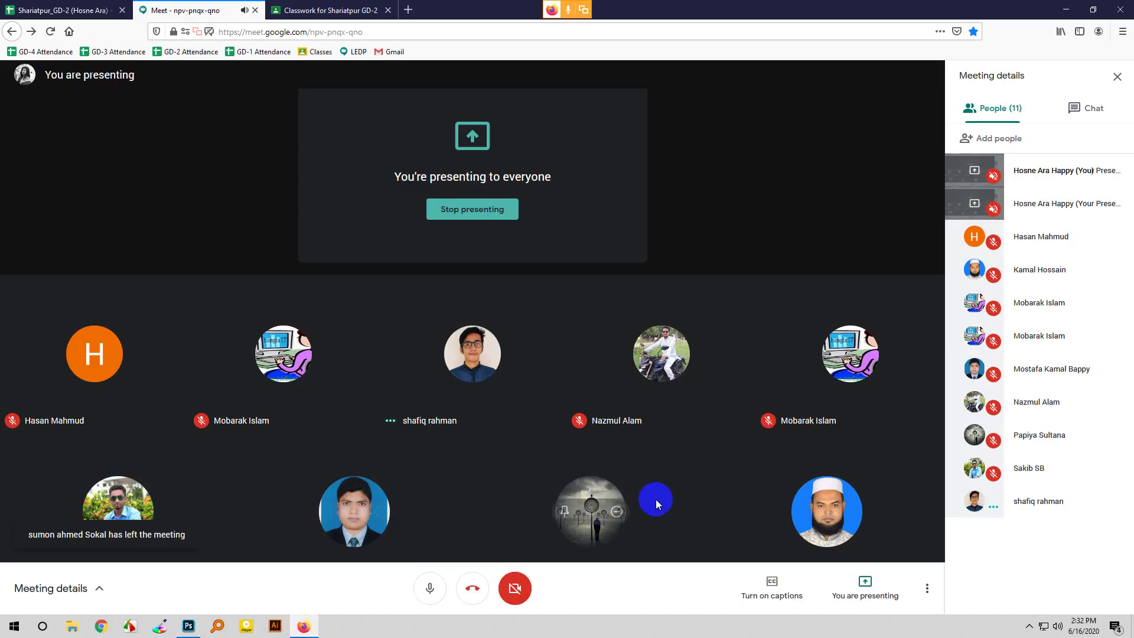
mouse_move(342, 503)
mouse_move(334, 373)
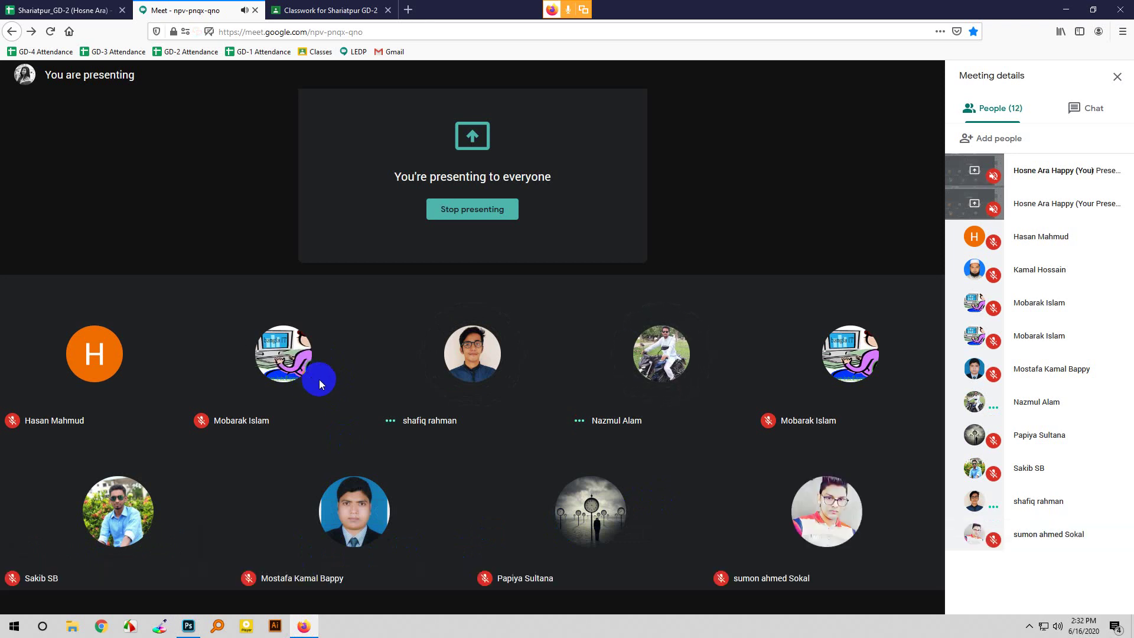
click(188, 626)
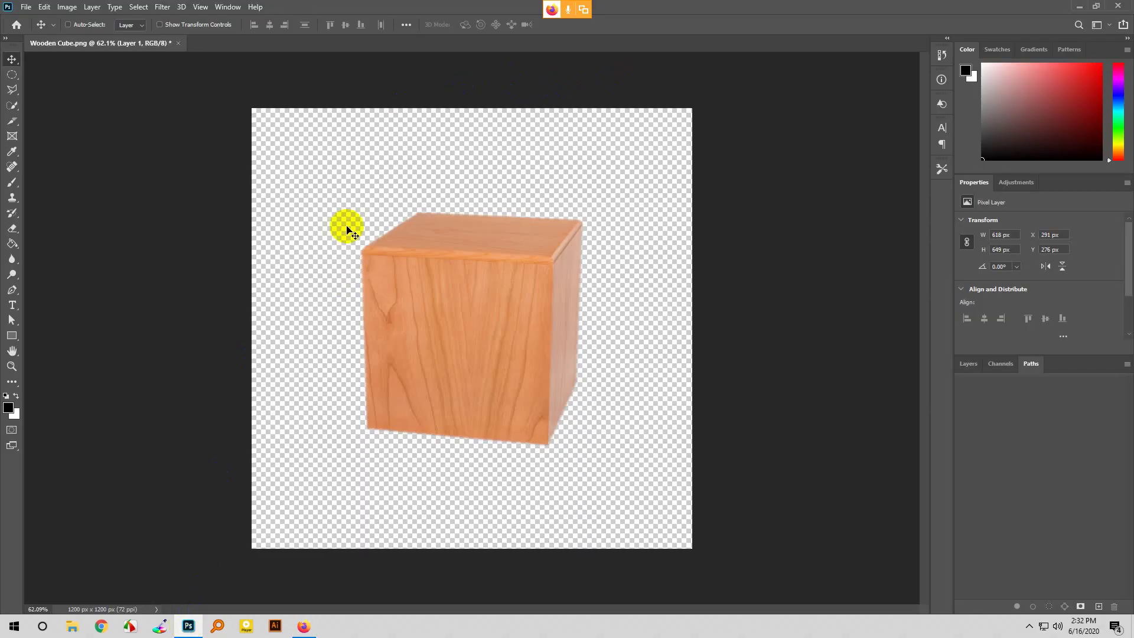
Step: View the Canvas Size settings of the document and close them without making changes
click(67, 8)
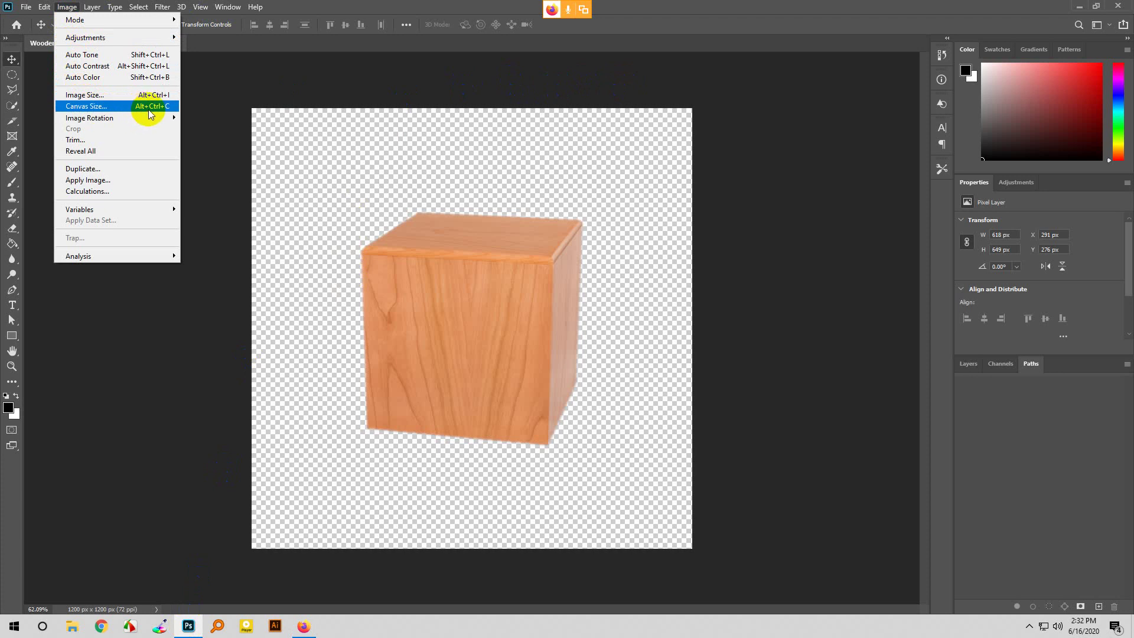
click(182, 112)
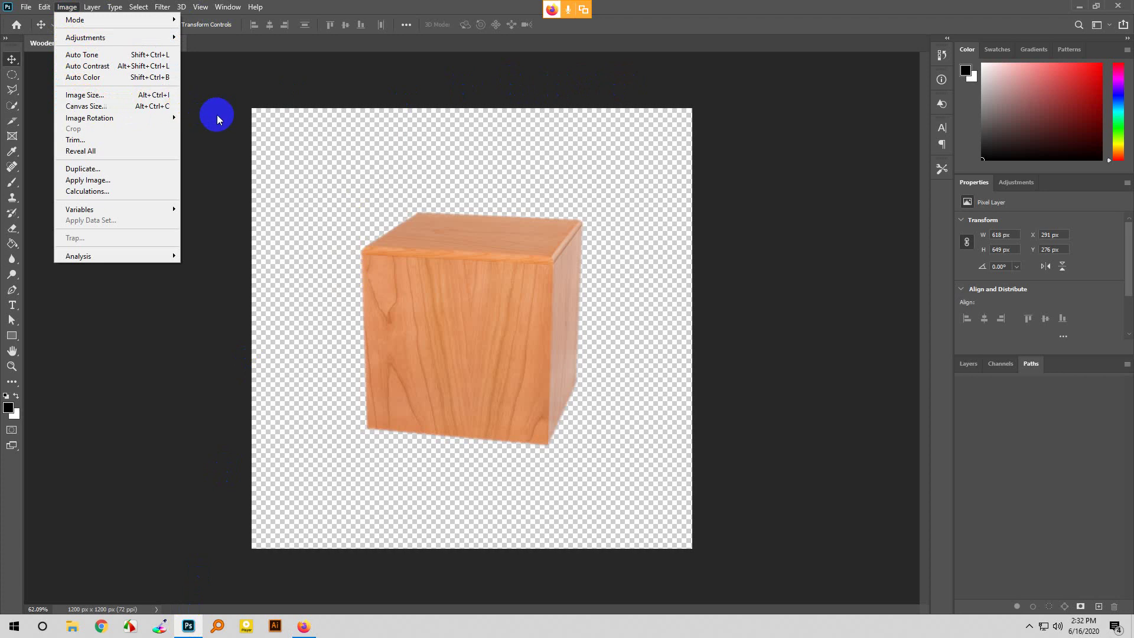
click(280, 130)
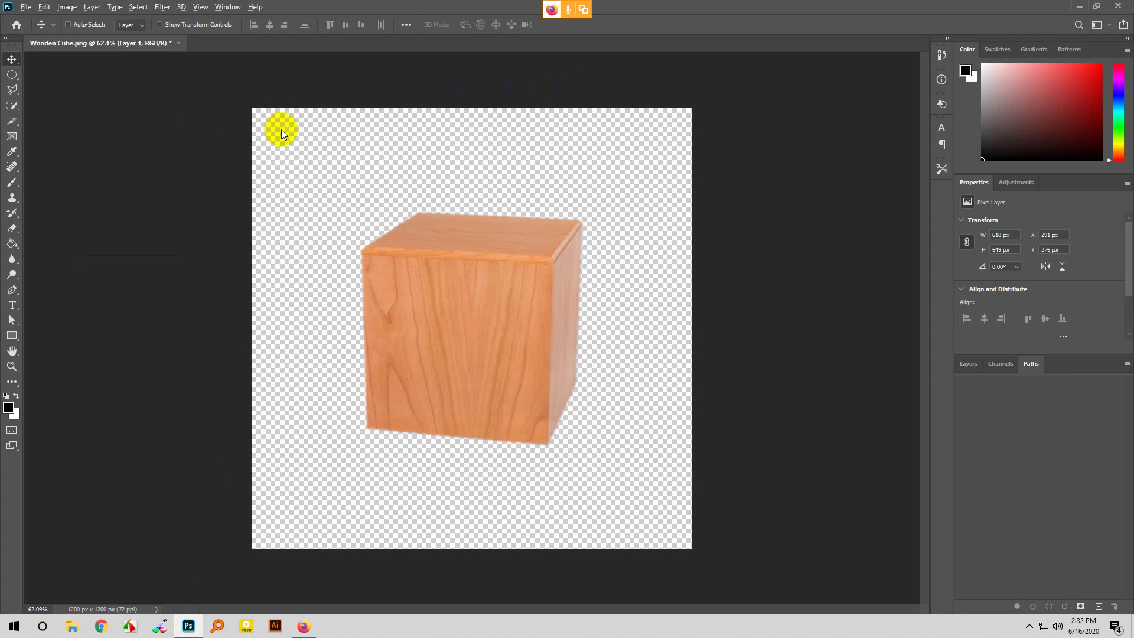
key(ctrl+alt+c)
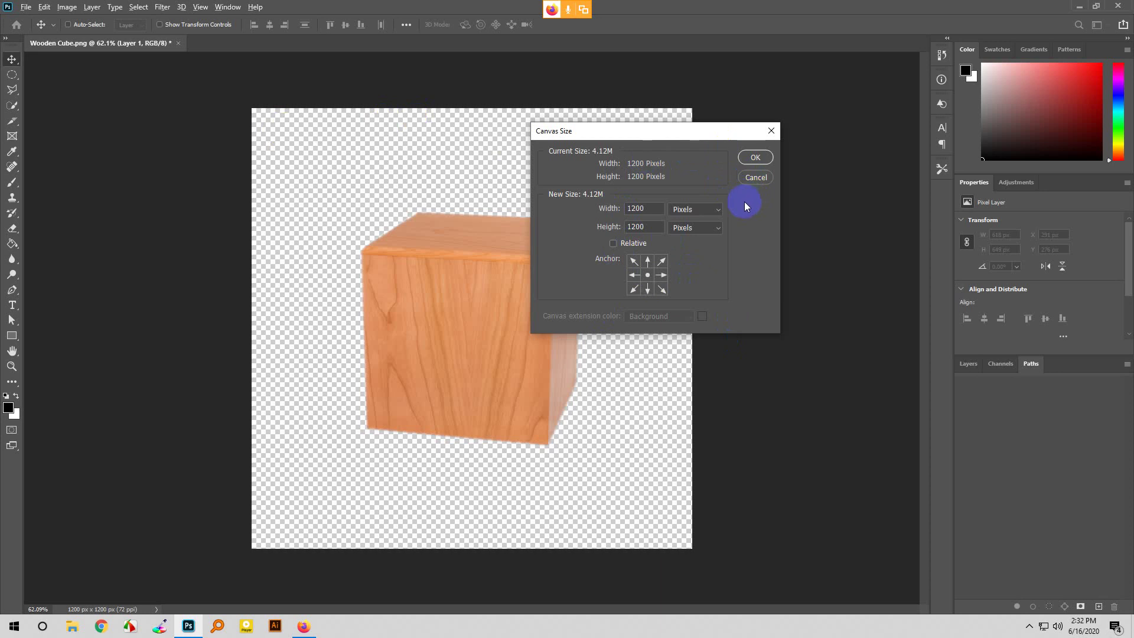
click(751, 179)
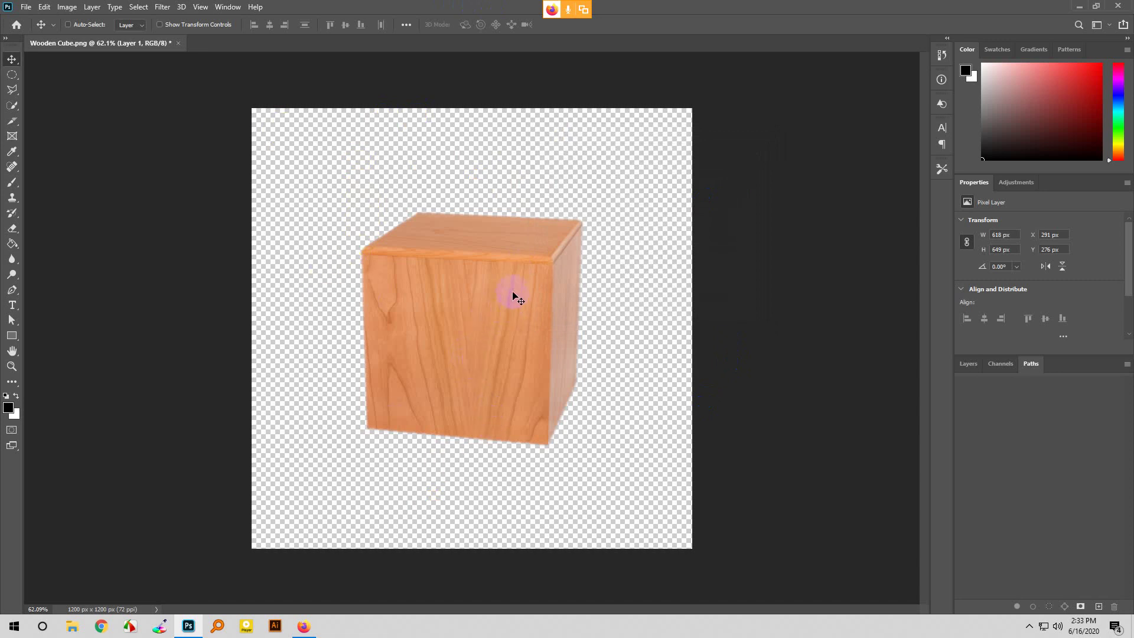
Step: Show the layer list and reposition the wooden cube slightly up and left of the canvas centre, at about X 241 px, Y 227 px
drag(514, 297, 561, 362)
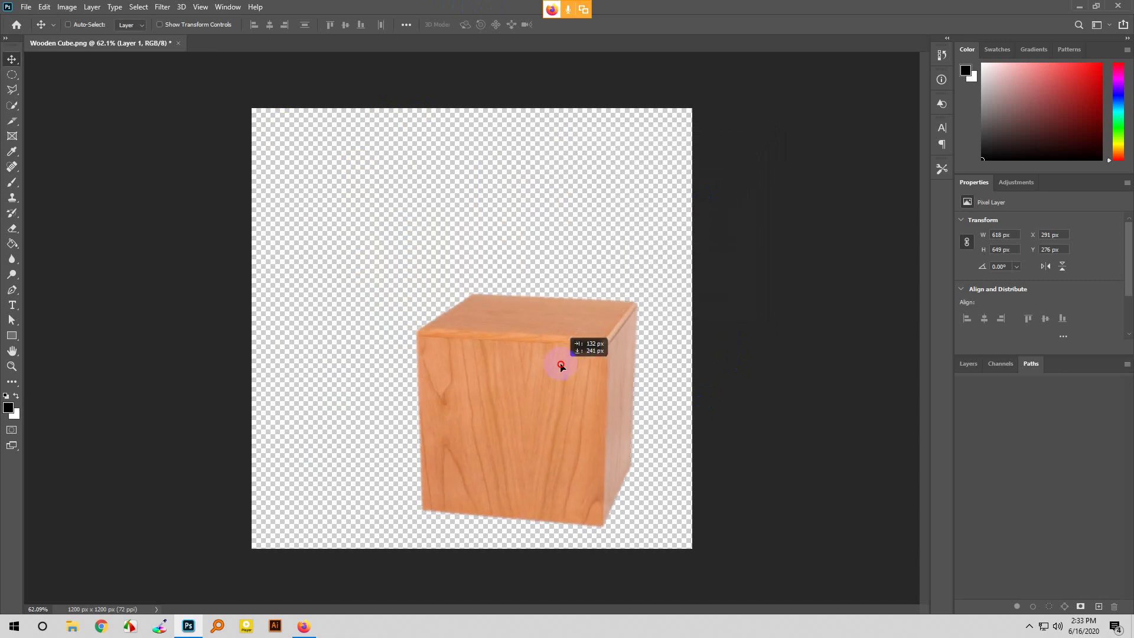
click(968, 363)
drag(446, 300, 424, 283)
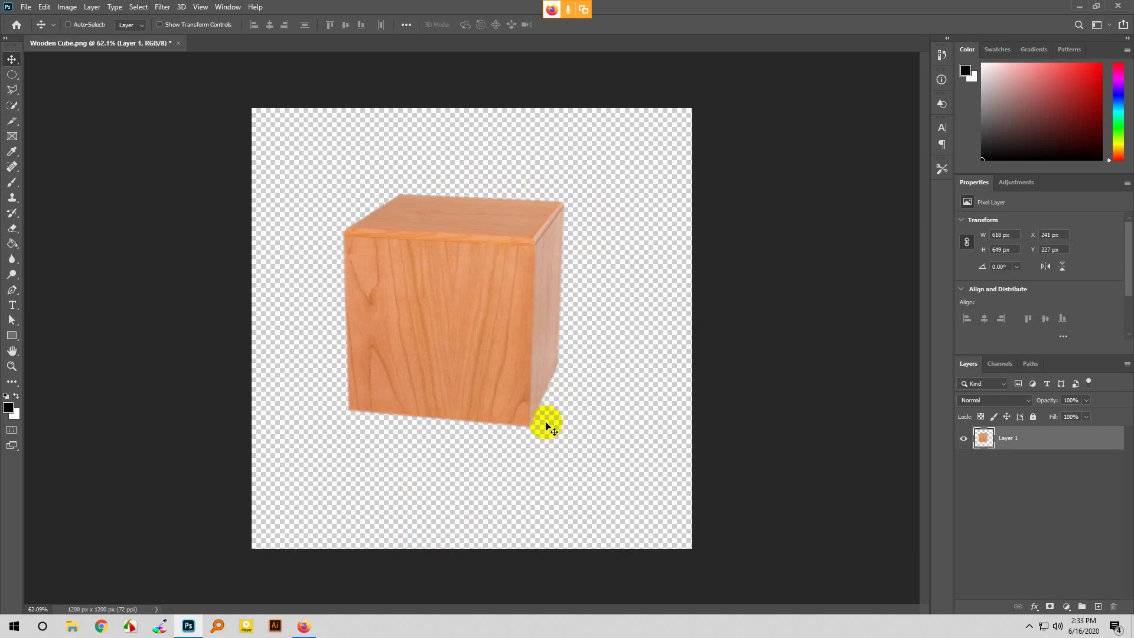
Step: Start a free transform of the wooden cube, switch to Google Meet, admit the waiting participant and return to Photoshop
key(ctrl+t)
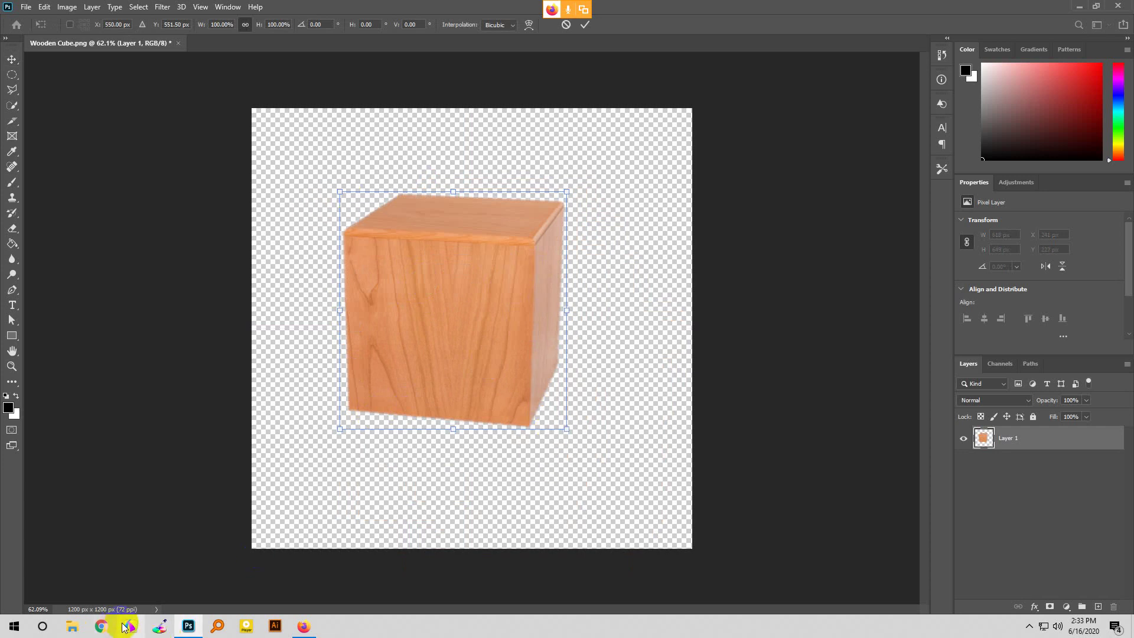
click(305, 626)
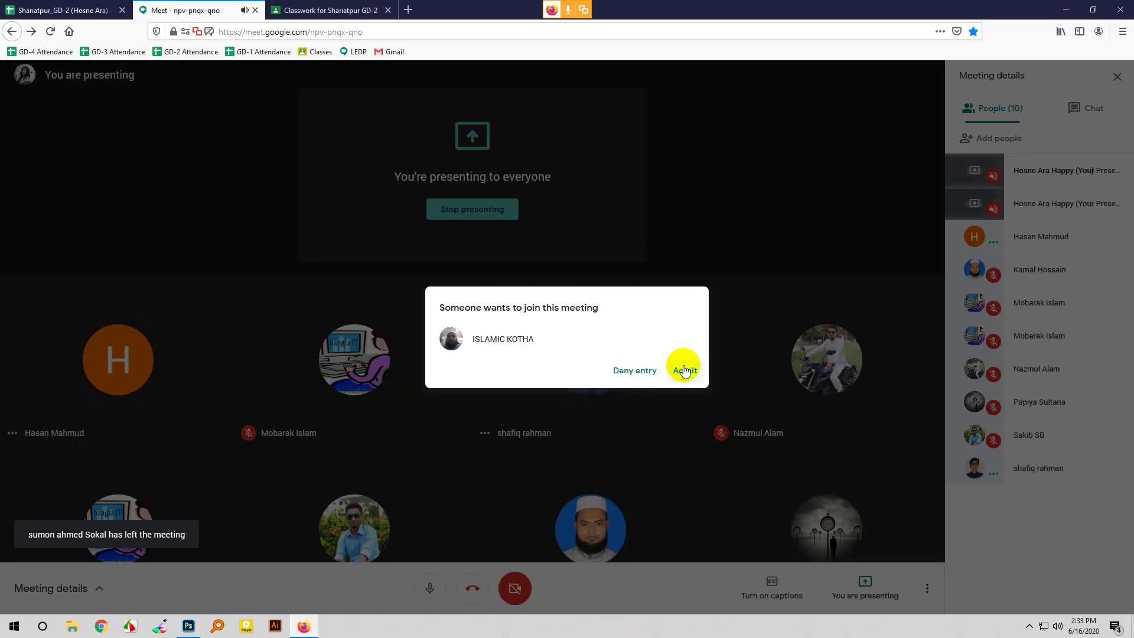
click(685, 370)
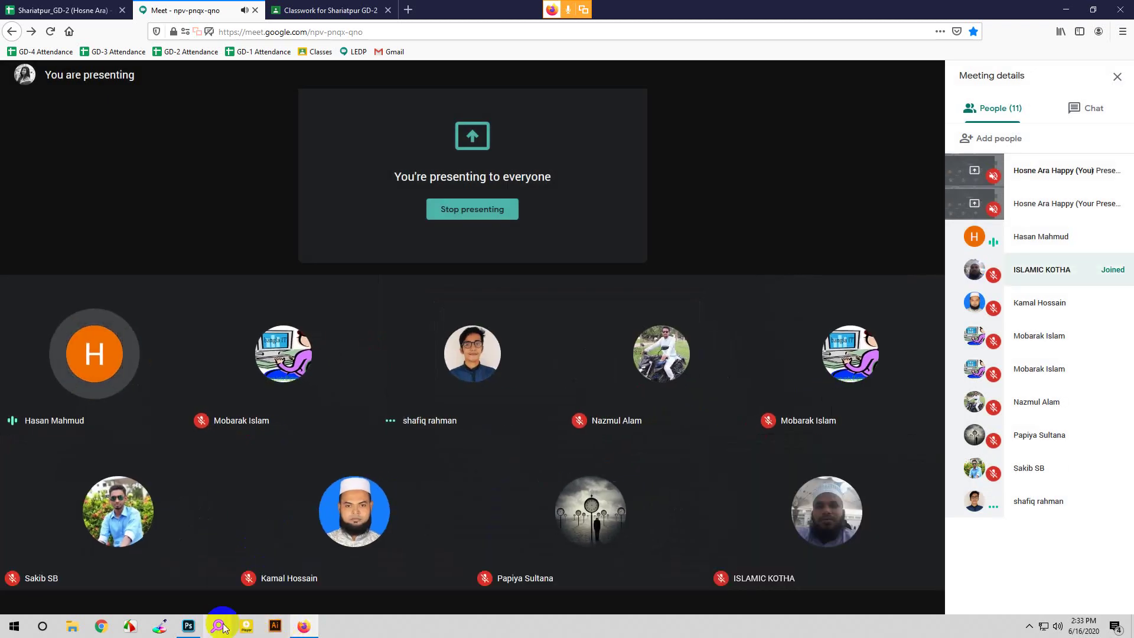
mouse_move(184, 628)
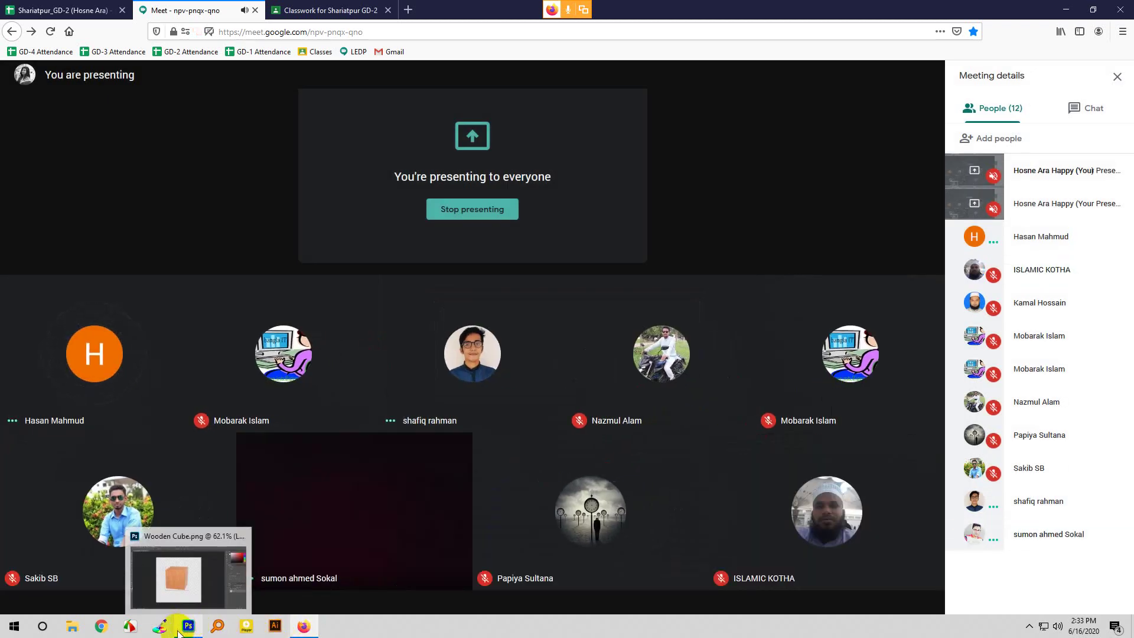
click(300, 626)
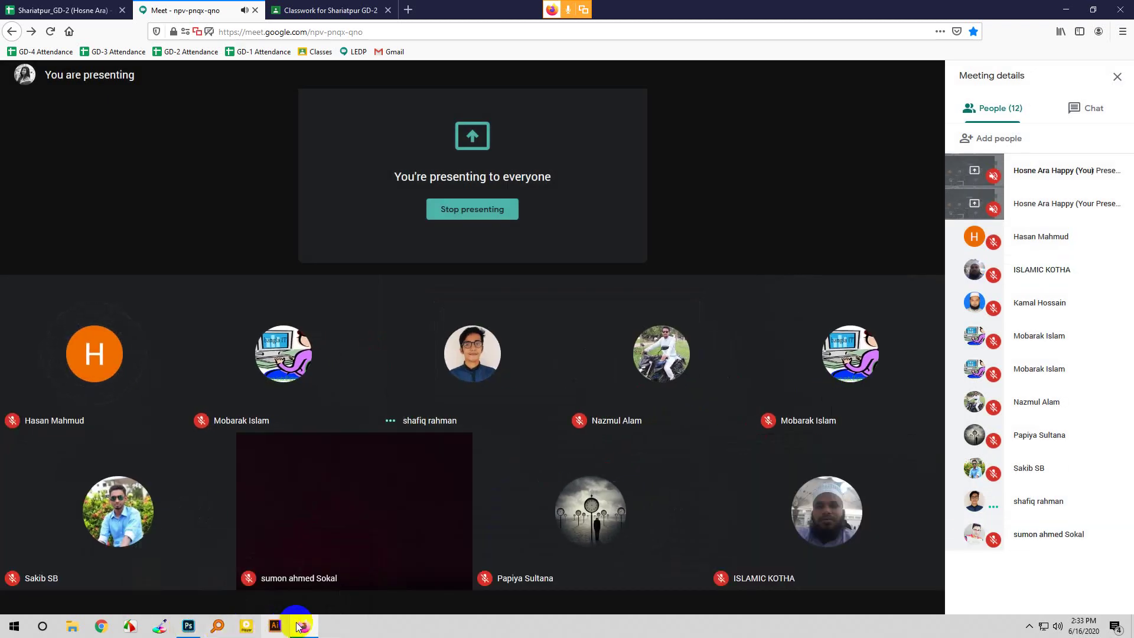
click(188, 626)
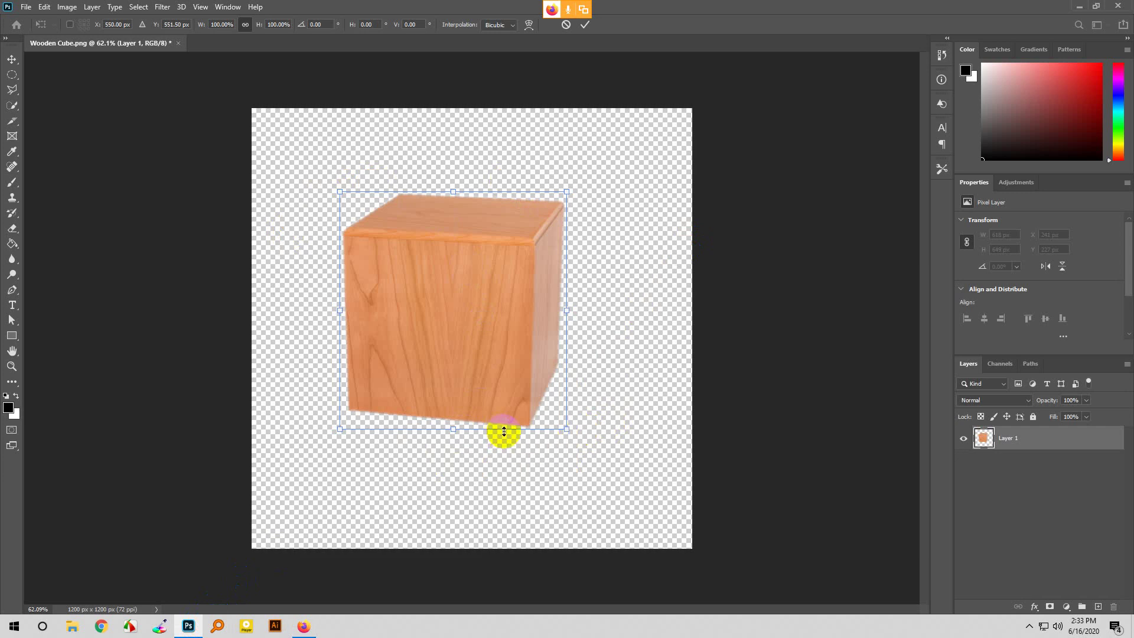
Step: Scale the cube down and partly up again in proportion, keeping its upper-left corner fixed, ending at about 58%
drag(567, 430, 540, 281)
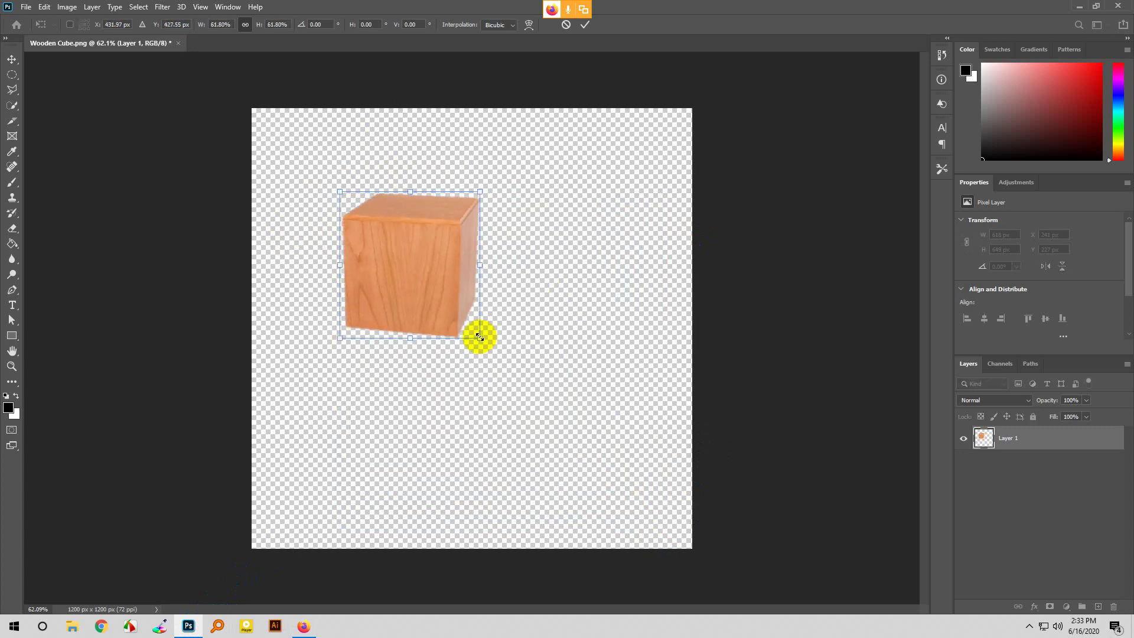
drag(479, 337, 423, 250)
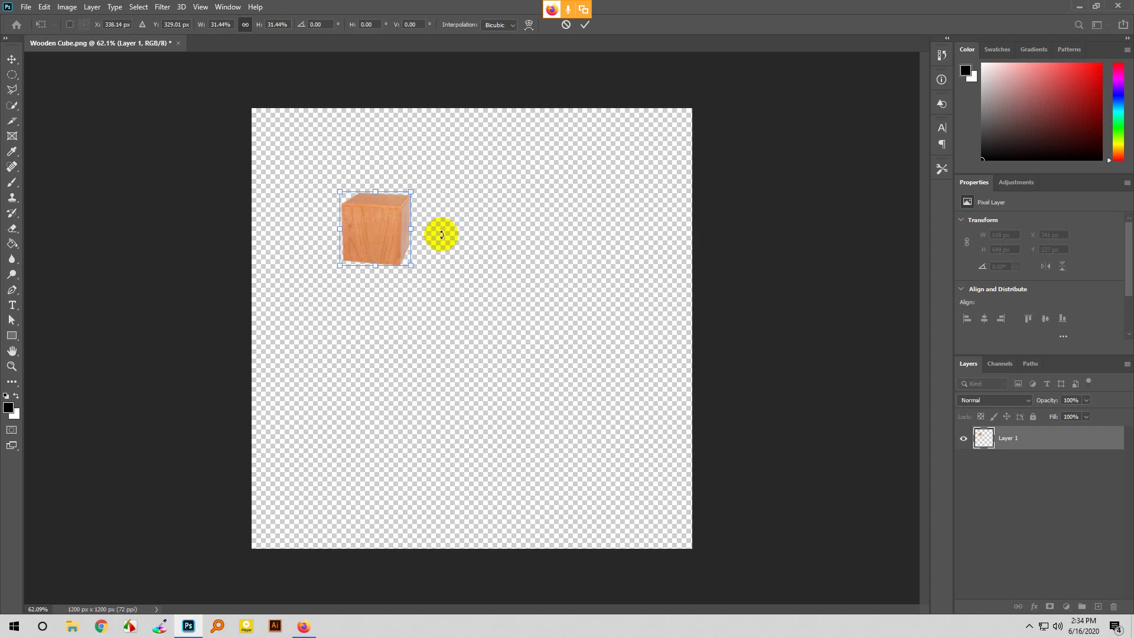
drag(410, 264, 467, 324)
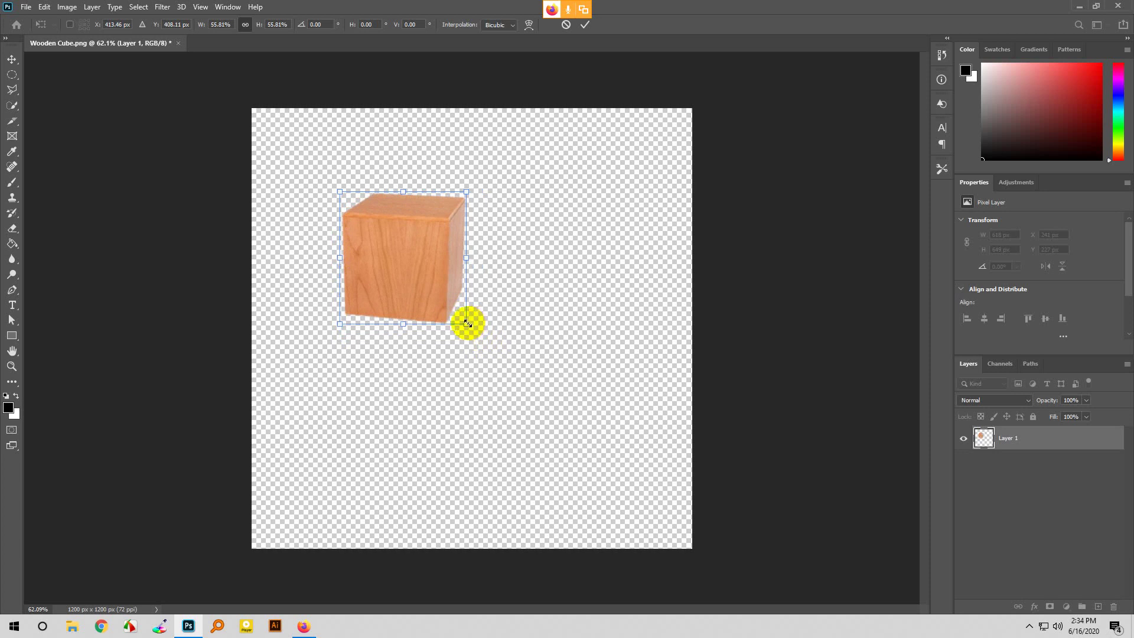
Step: Try resizing the cube out of proportion, once smaller and once wider, and undo each distortion
drag(468, 322, 440, 282)
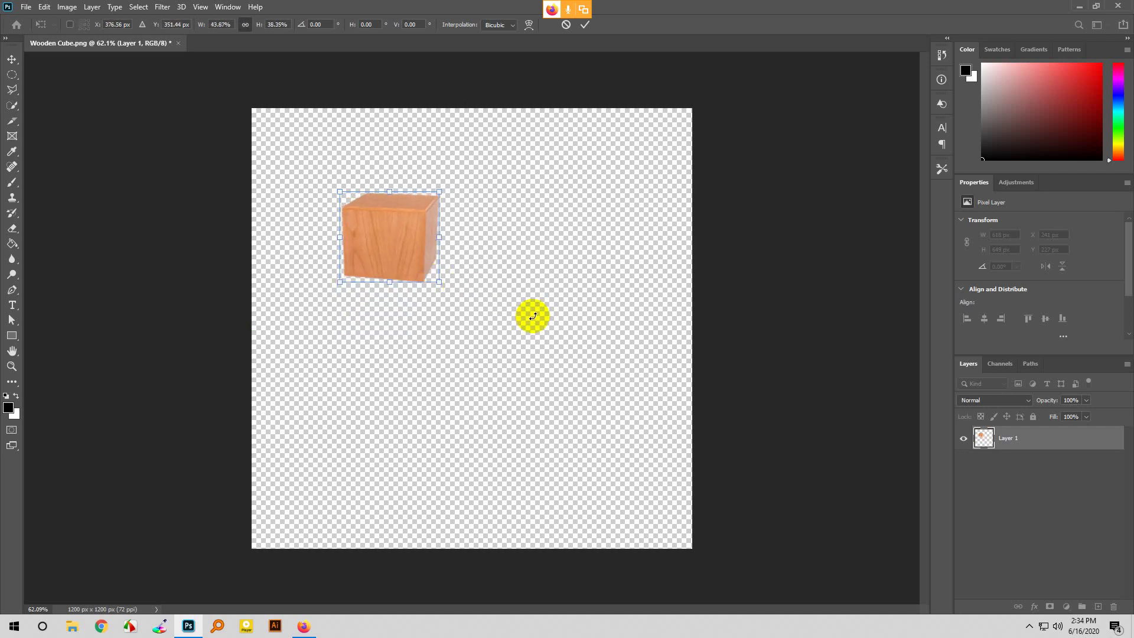
key(ctrl+z)
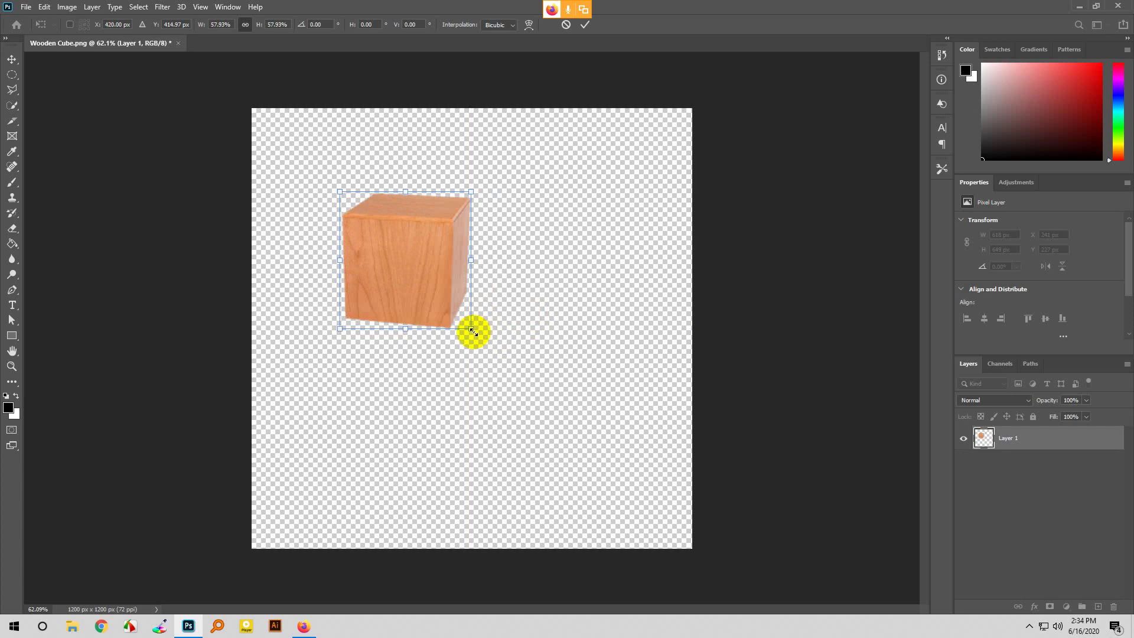
drag(471, 330, 518, 338)
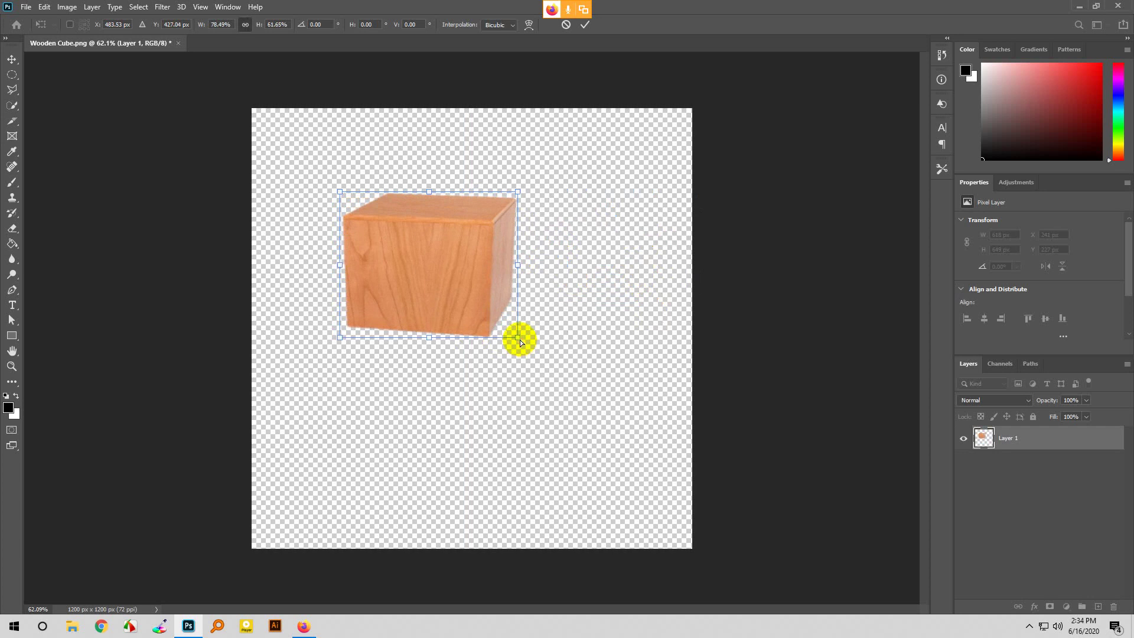
key(ctrl+z)
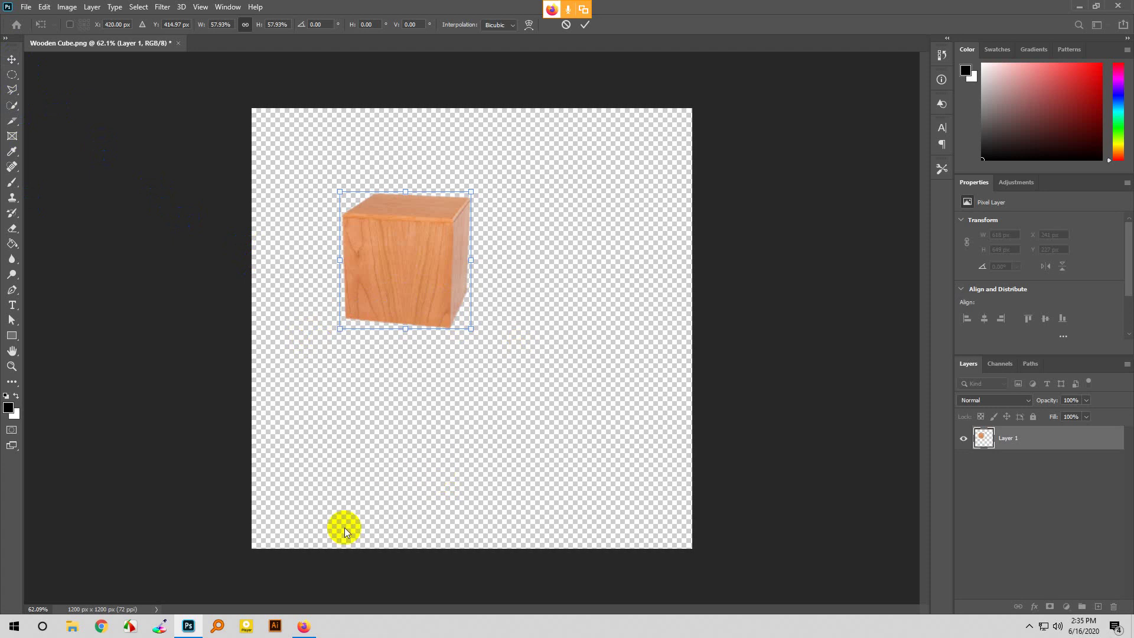
Step: Look over the participants in the Google Meet call and switch back to Photoshop
click(313, 626)
click(352, 546)
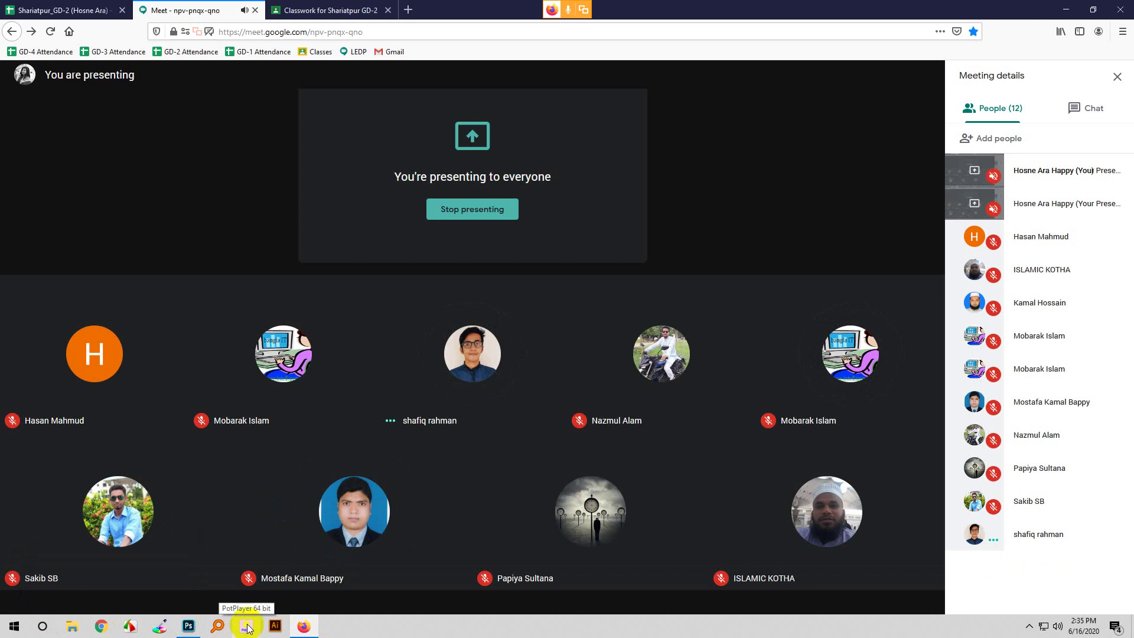
click(247, 627)
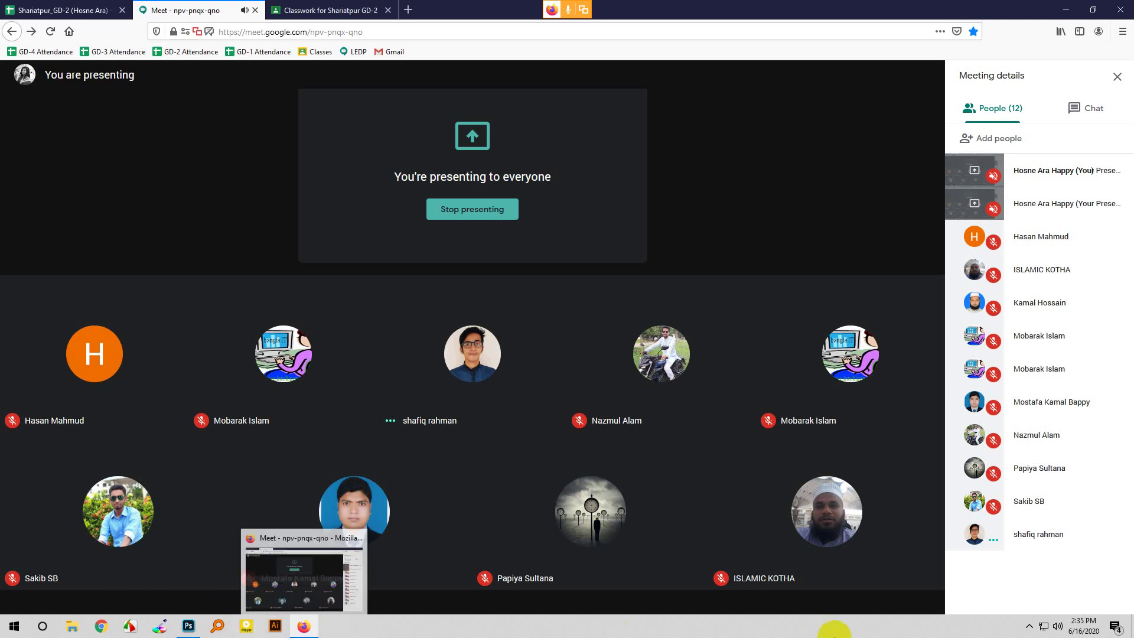
click(893, 630)
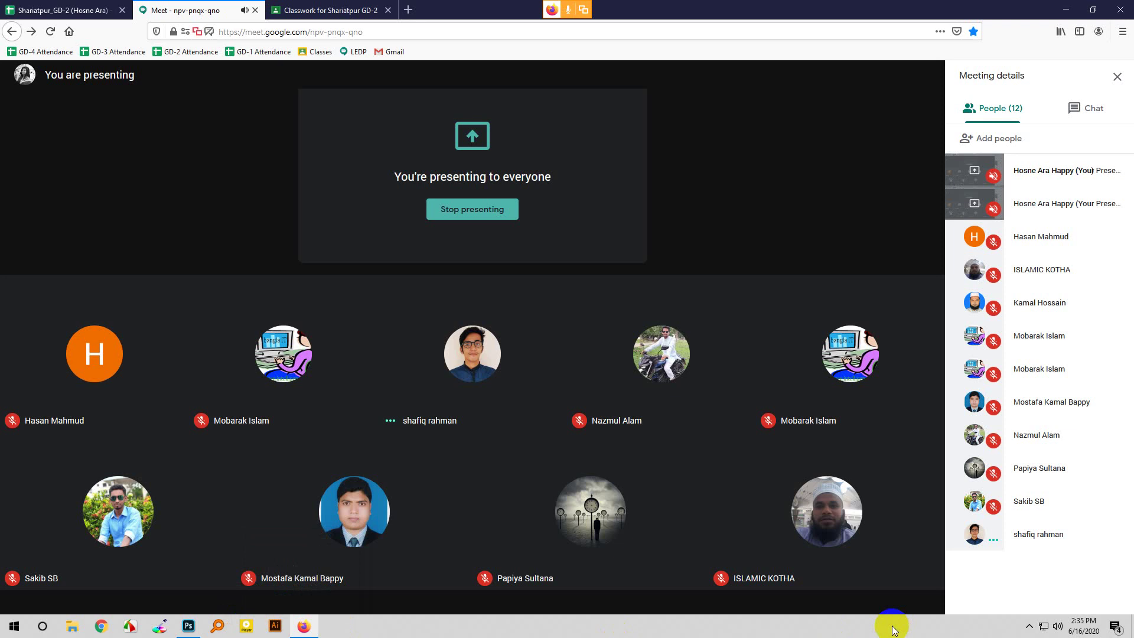
click(891, 413)
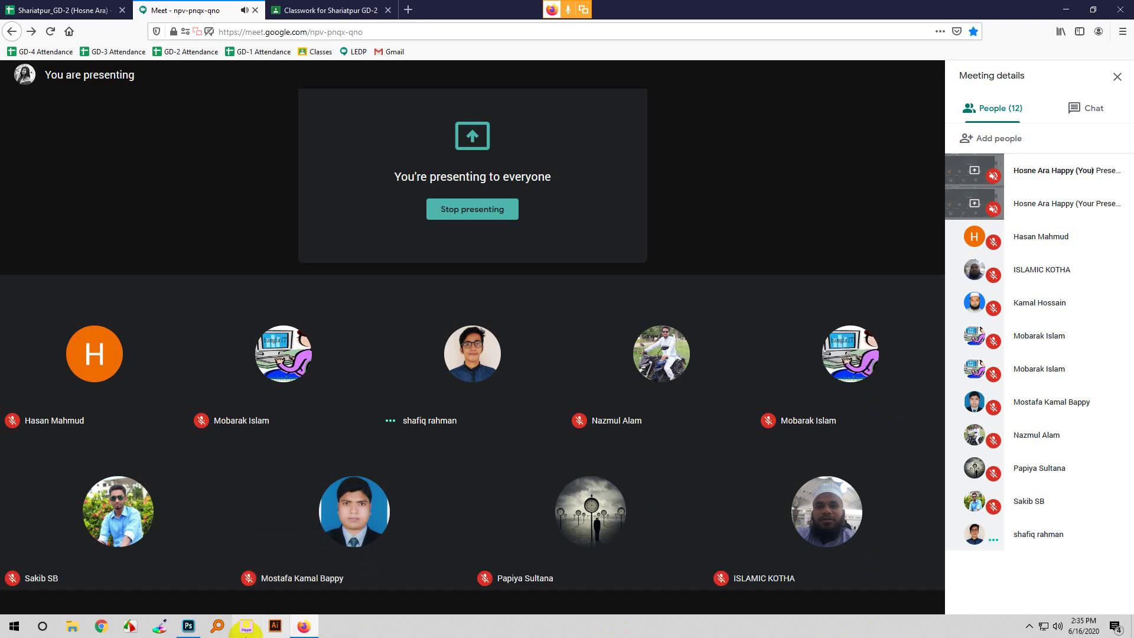
mouse_move(189, 631)
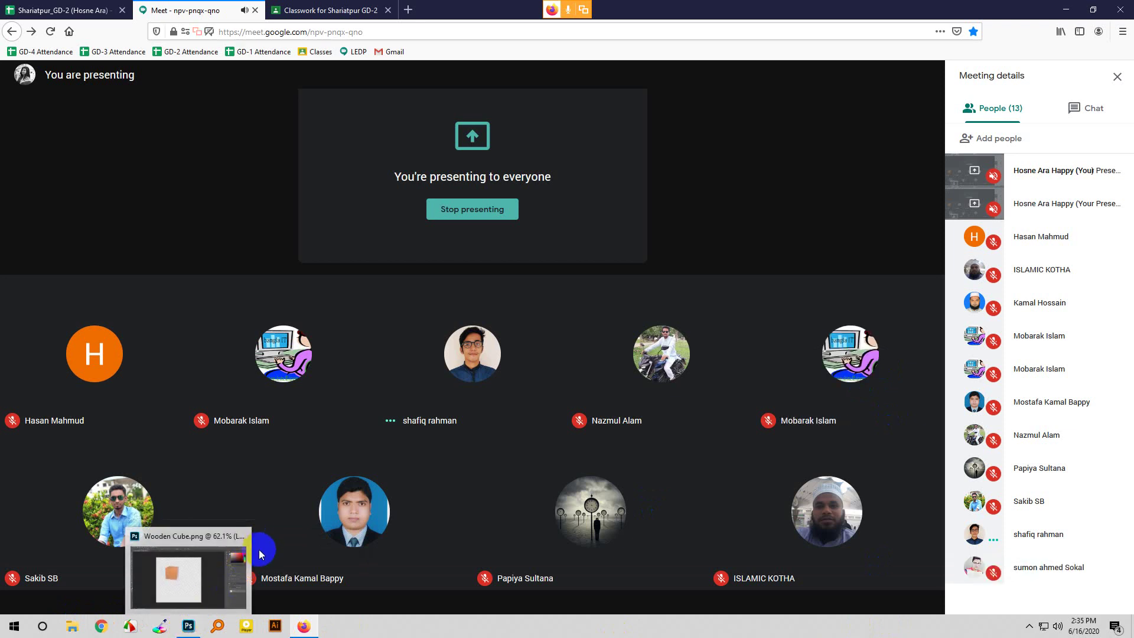
click(807, 543)
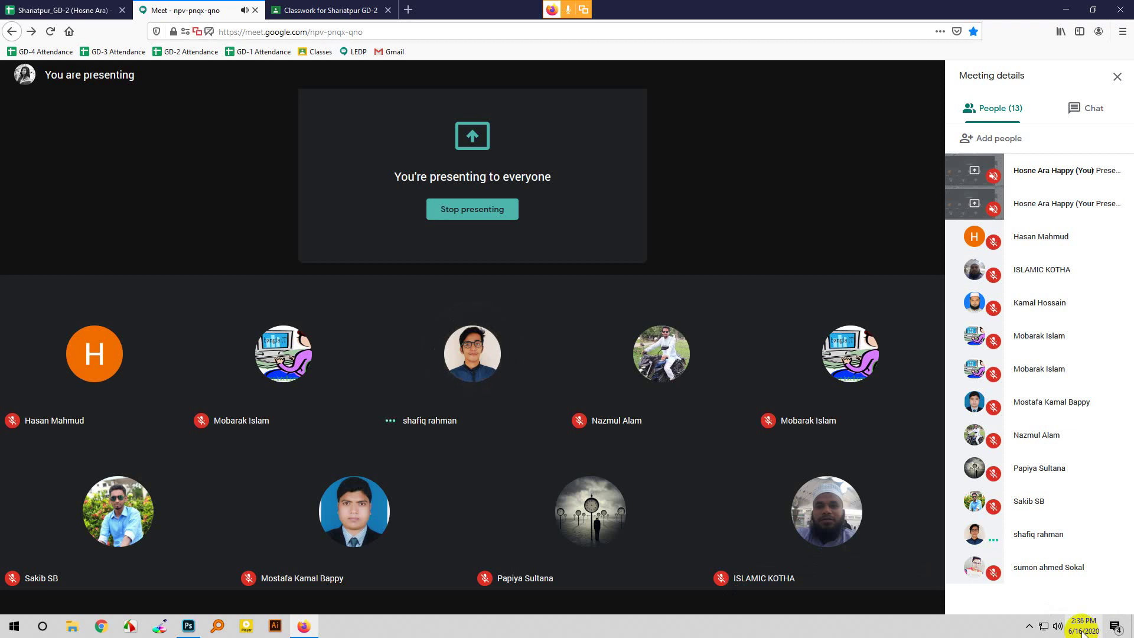
mouse_move(939, 577)
click(188, 626)
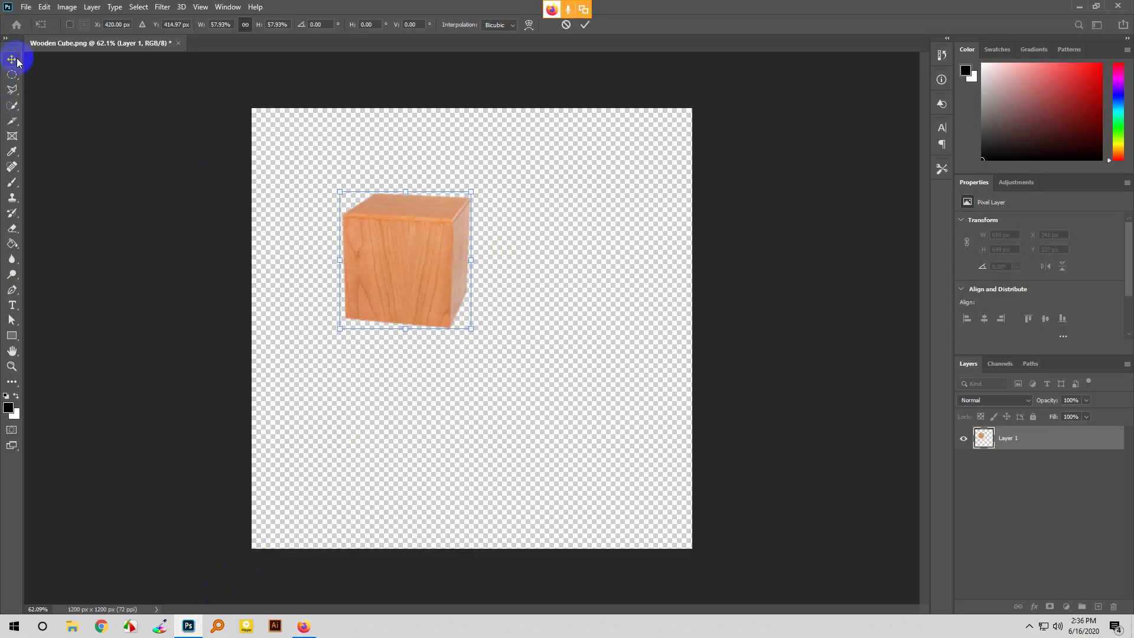
Step: Scale the cube proportionally to about 70%, roughly 432 by 454 px, and apply the transformation
drag(470, 326, 495, 359)
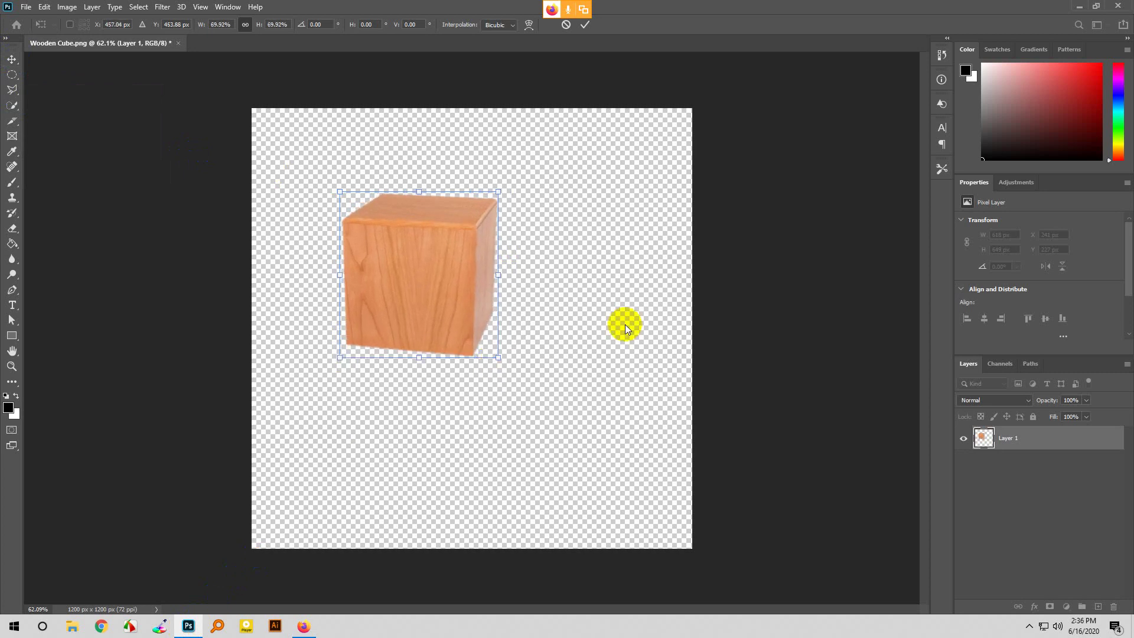
click(585, 25)
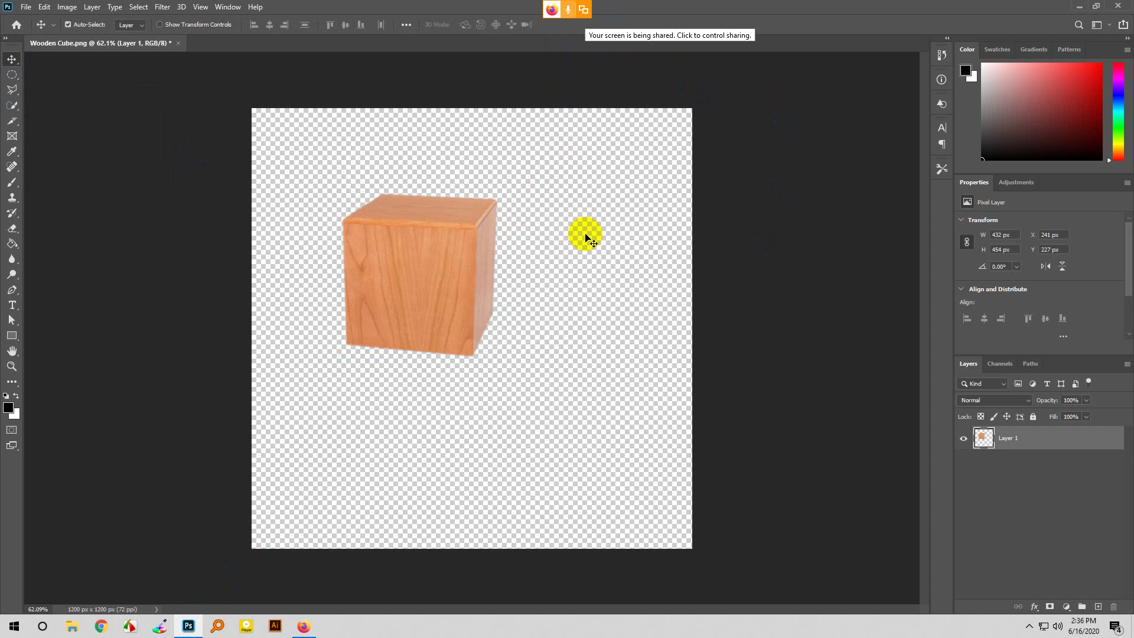
Step: Move the cube near the canvas's upper-left corner, at about X 91 px, Y 45 px, and scale it to about 216 by 227 px
key(ctrl+t)
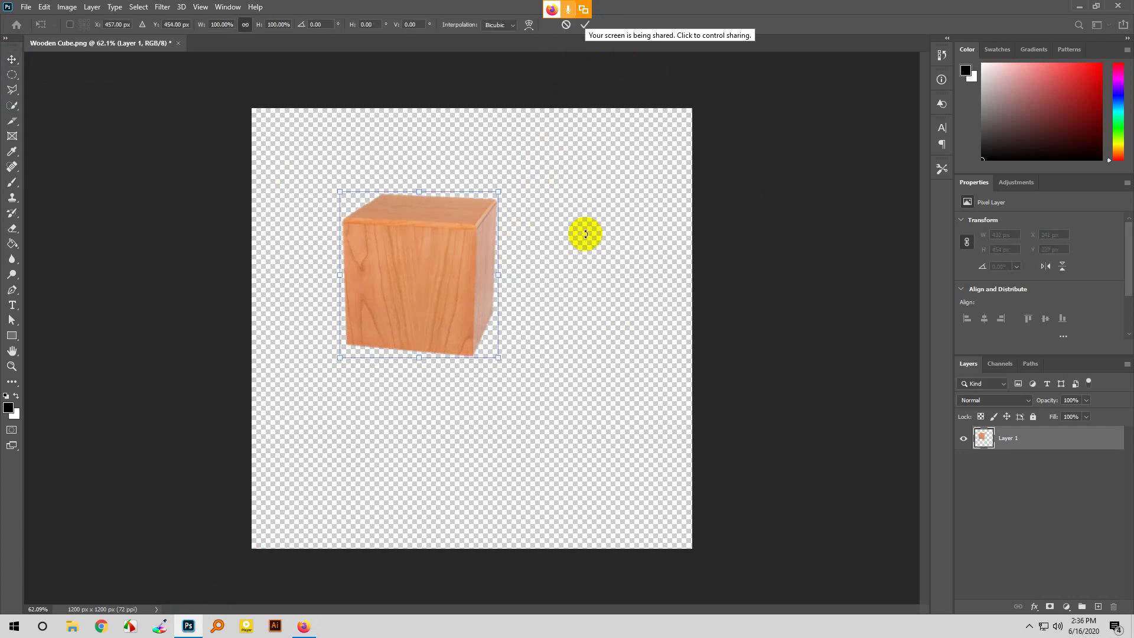
drag(466, 271, 371, 220)
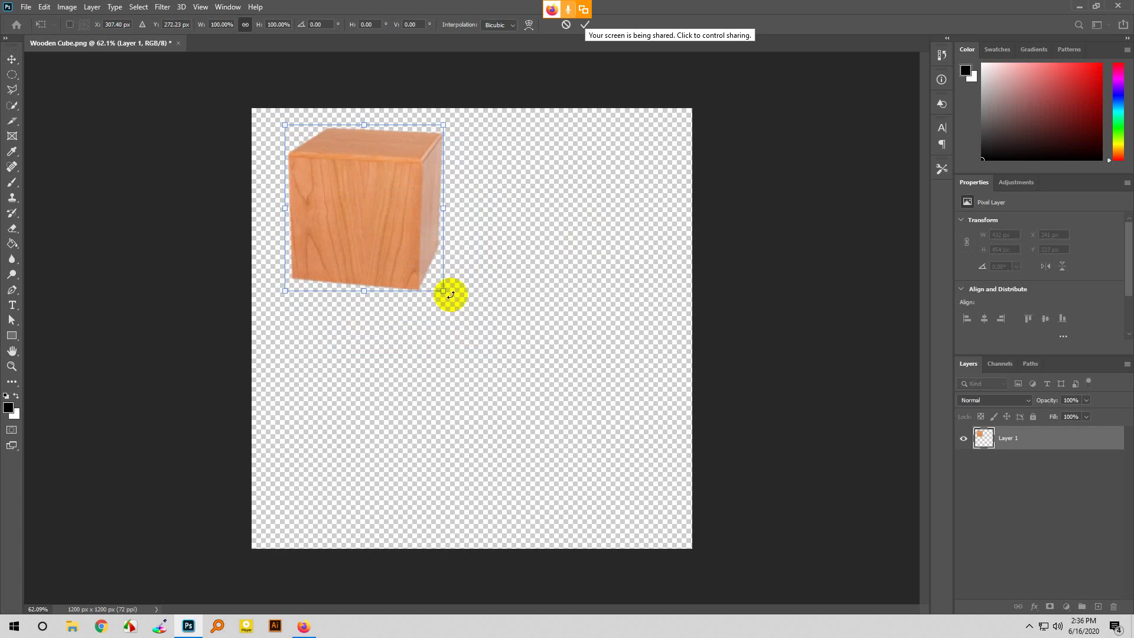
drag(442, 289, 363, 207)
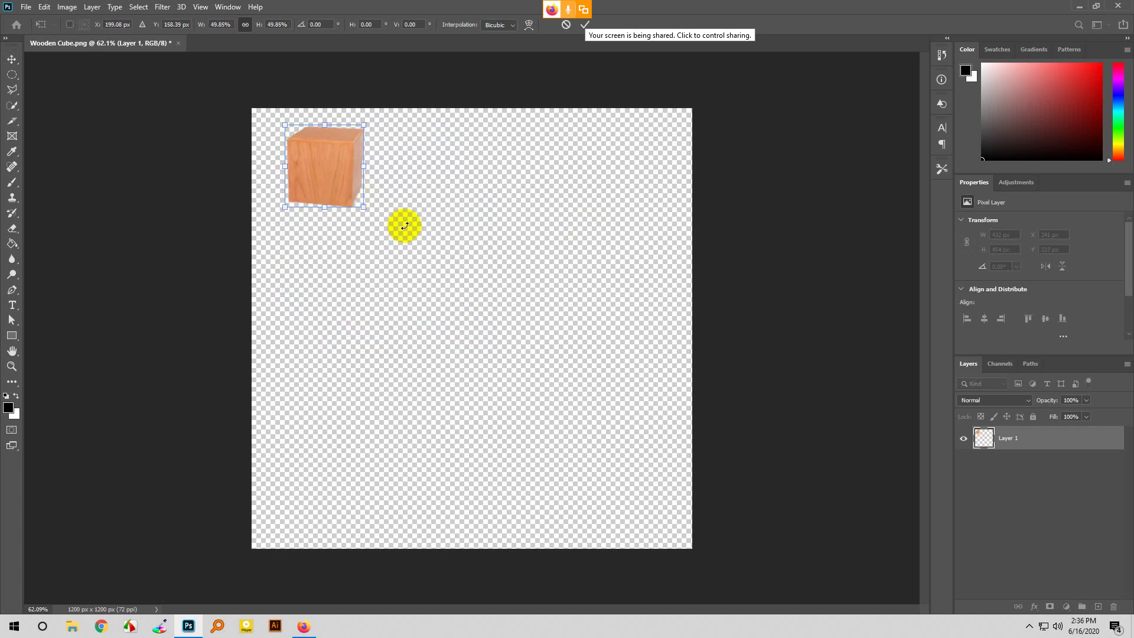
key(Return)
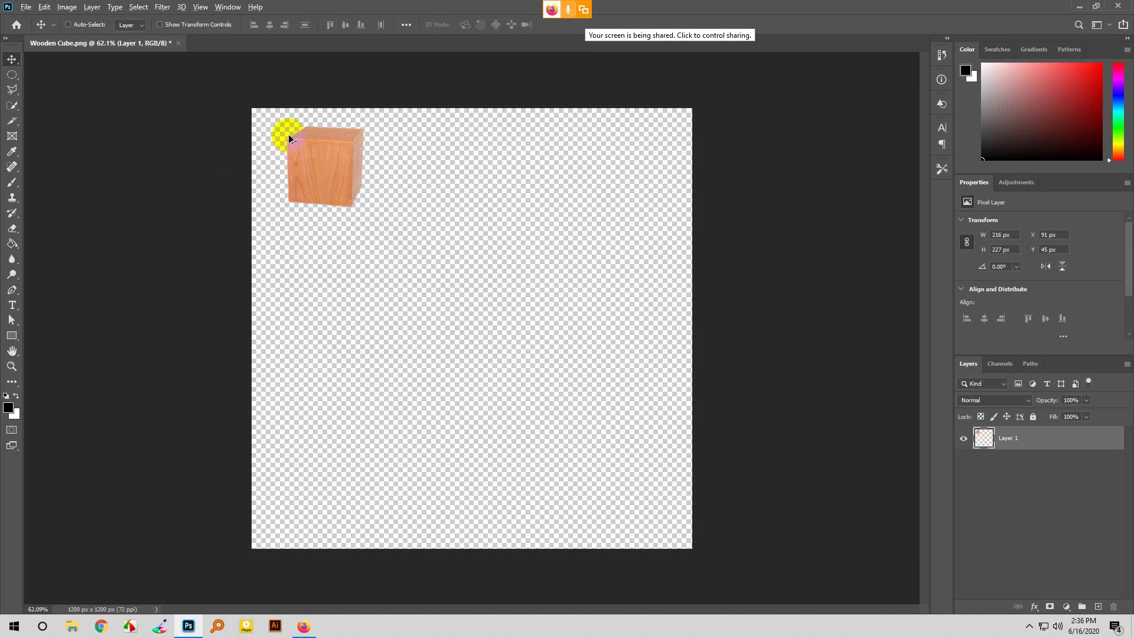
Step: Examine the small cube and its placement on the canvas at several zoom levels, ending at about 75%
scroll(289, 134, up, 3)
key(h)
drag(342, 274, 281, 86)
scroll(293, 179, down, 2)
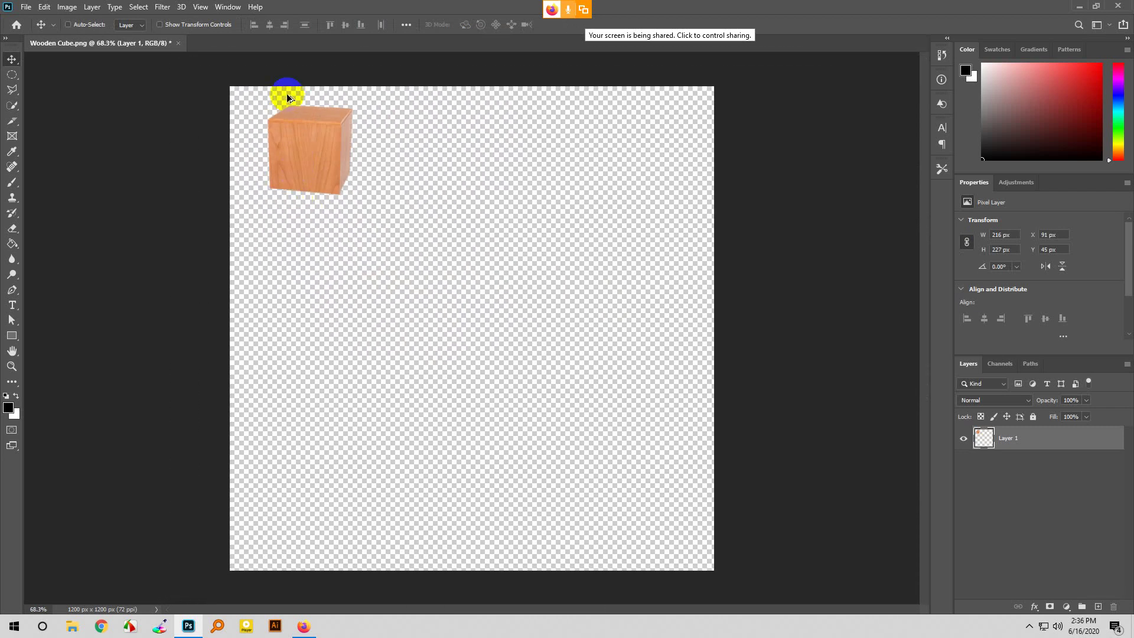
scroll(284, 97, up, 3)
scroll(279, 126, down, 4)
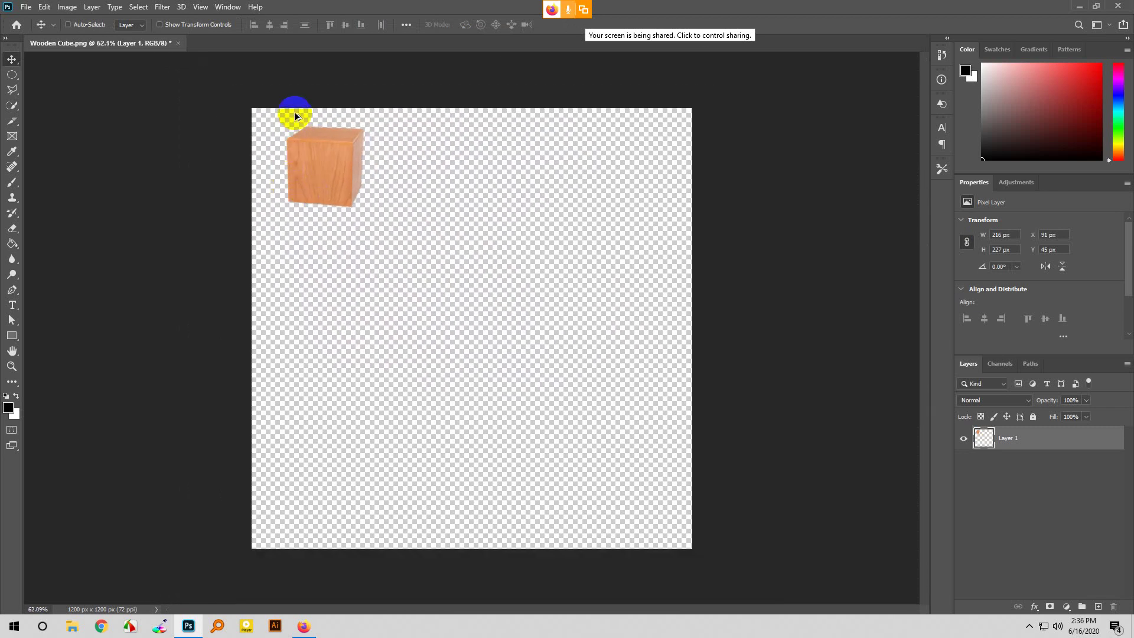
scroll(295, 108, up, 2)
scroll(295, 108, down, 1)
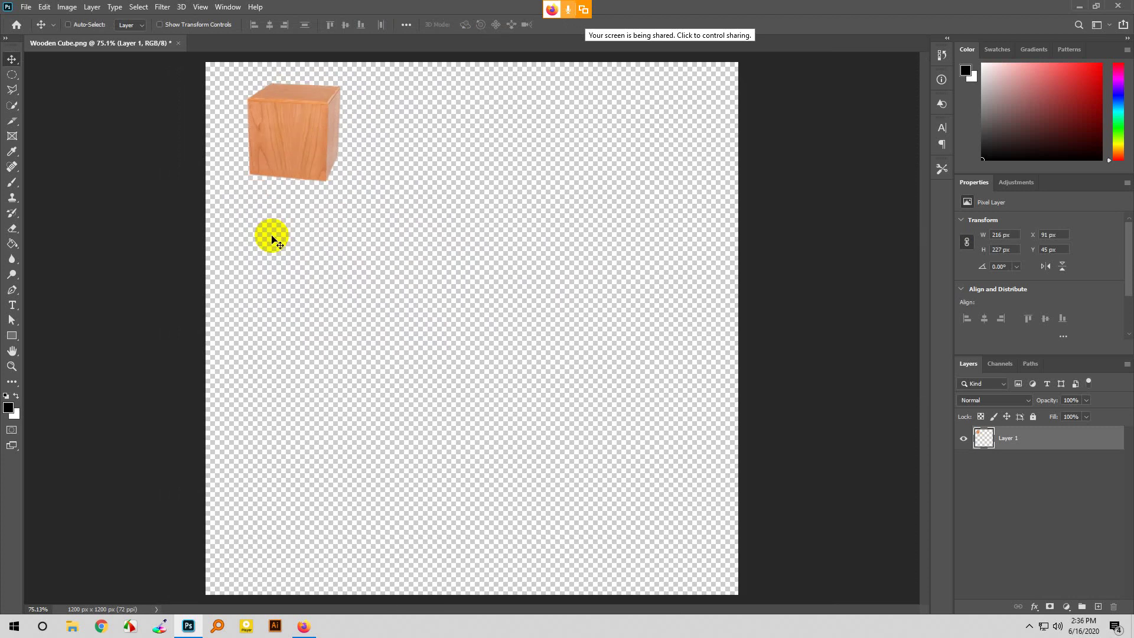
click(275, 179)
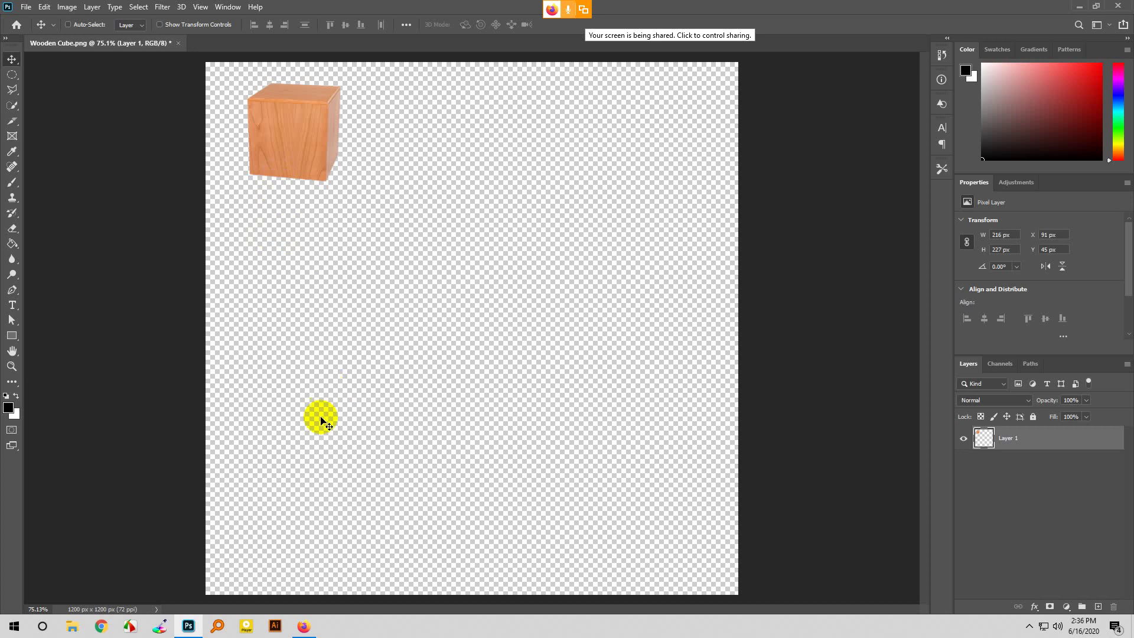
Step: Check the Google Meet call's participant list once more and return to the Photoshop document
click(304, 626)
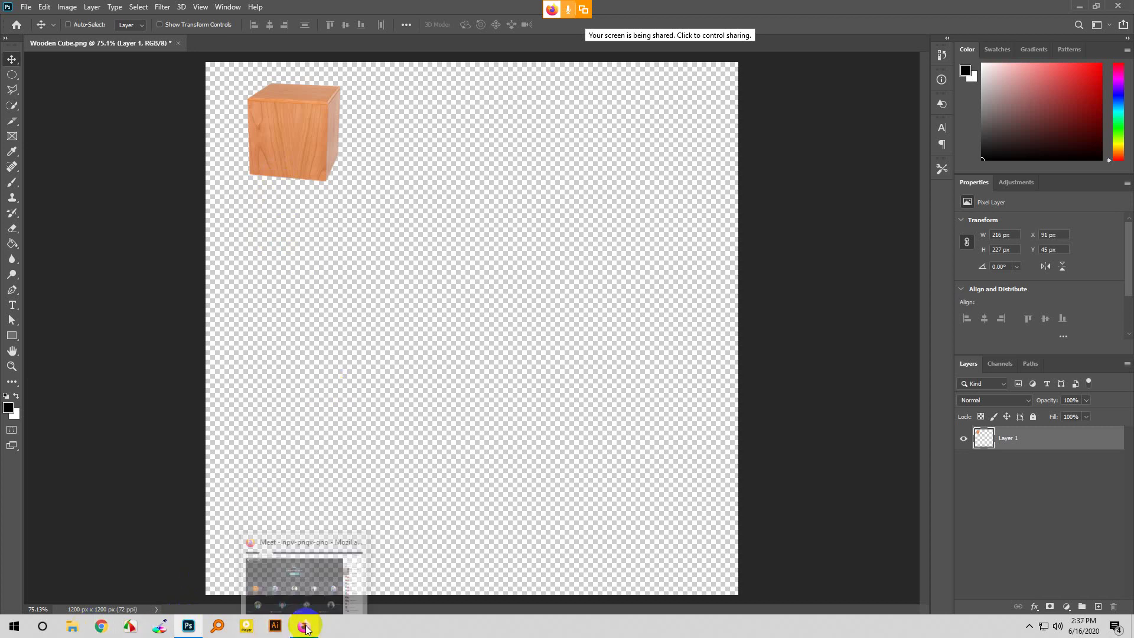
click(306, 570)
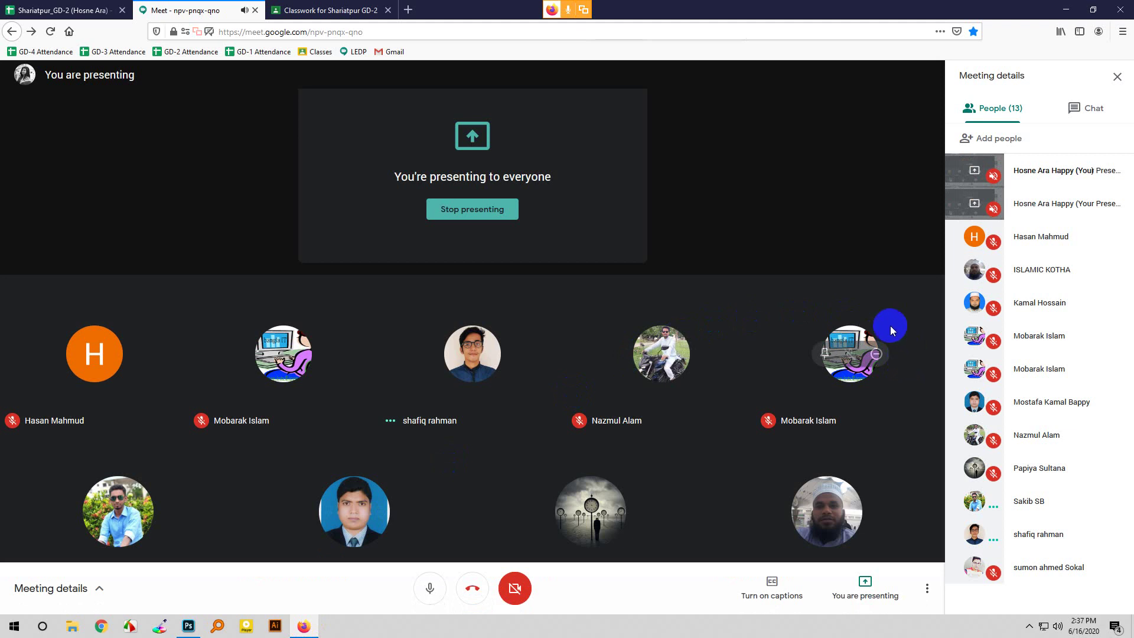
click(188, 626)
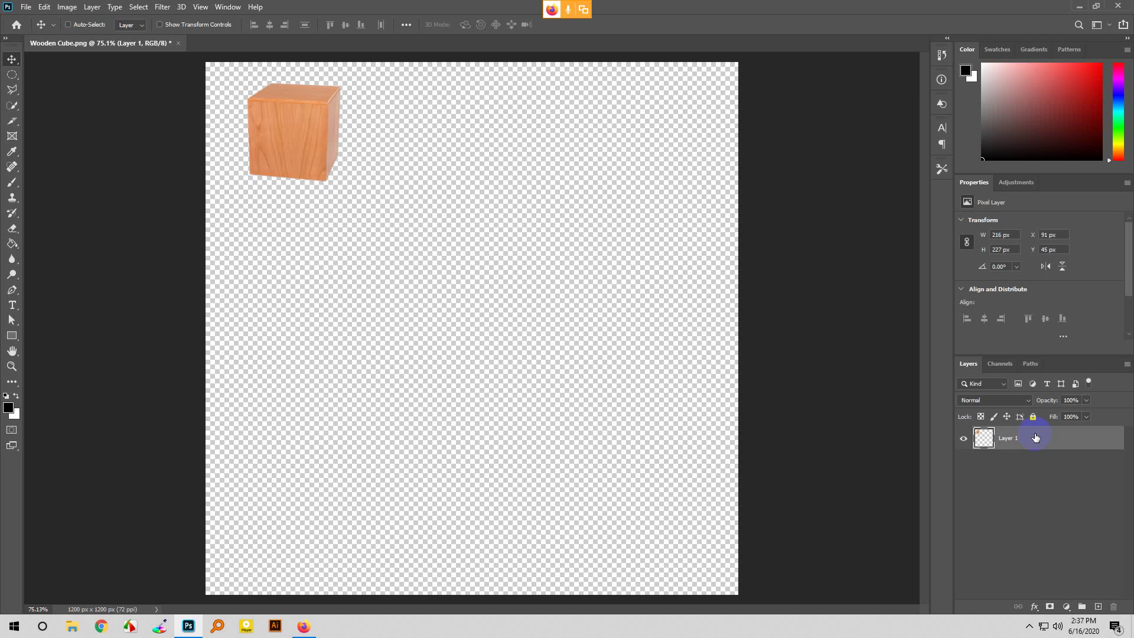
Step: Duplicate the cube layer twice in place
key(ctrl+j)
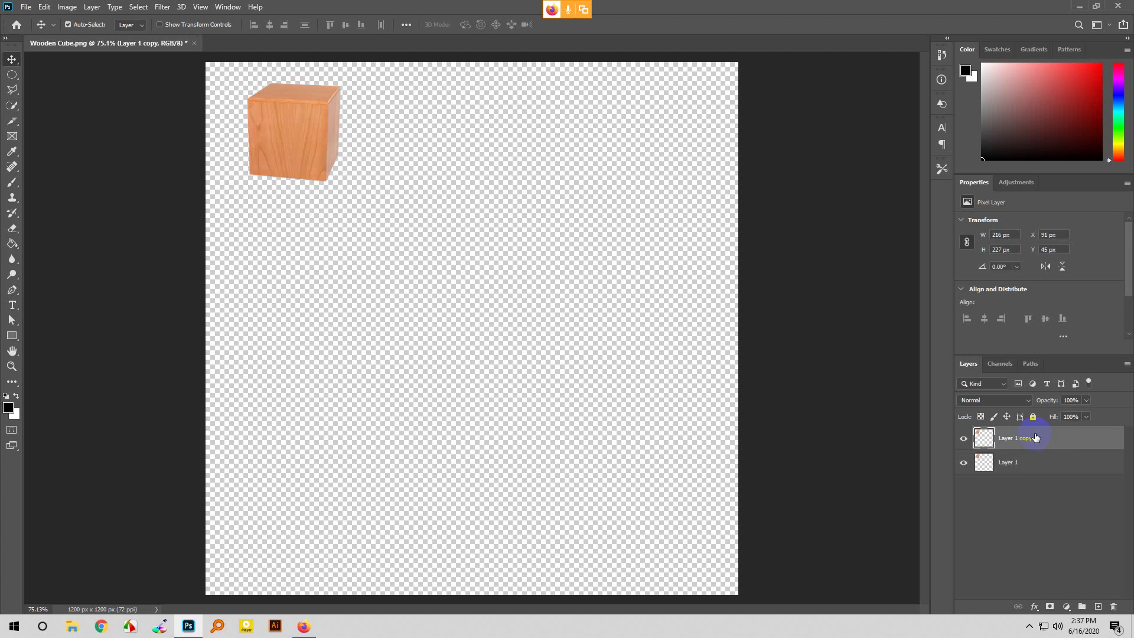
key(ctrl+j)
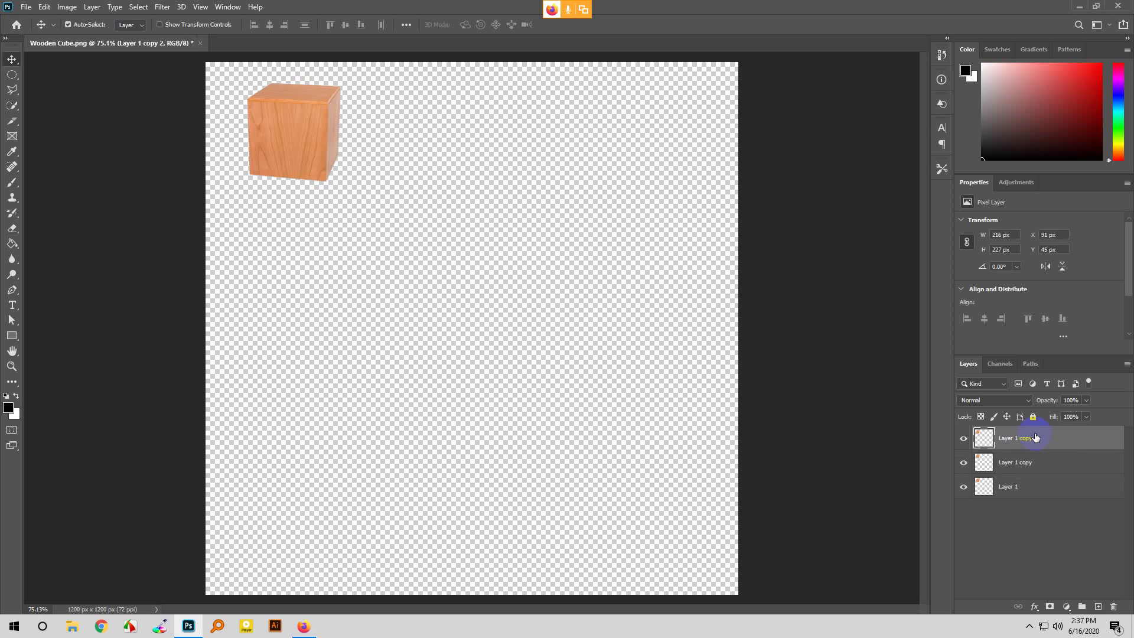
Step: Duplicate the cube layer a third time and move the newest copy to about X 463 px, Y 83 px
key(ctrl+j)
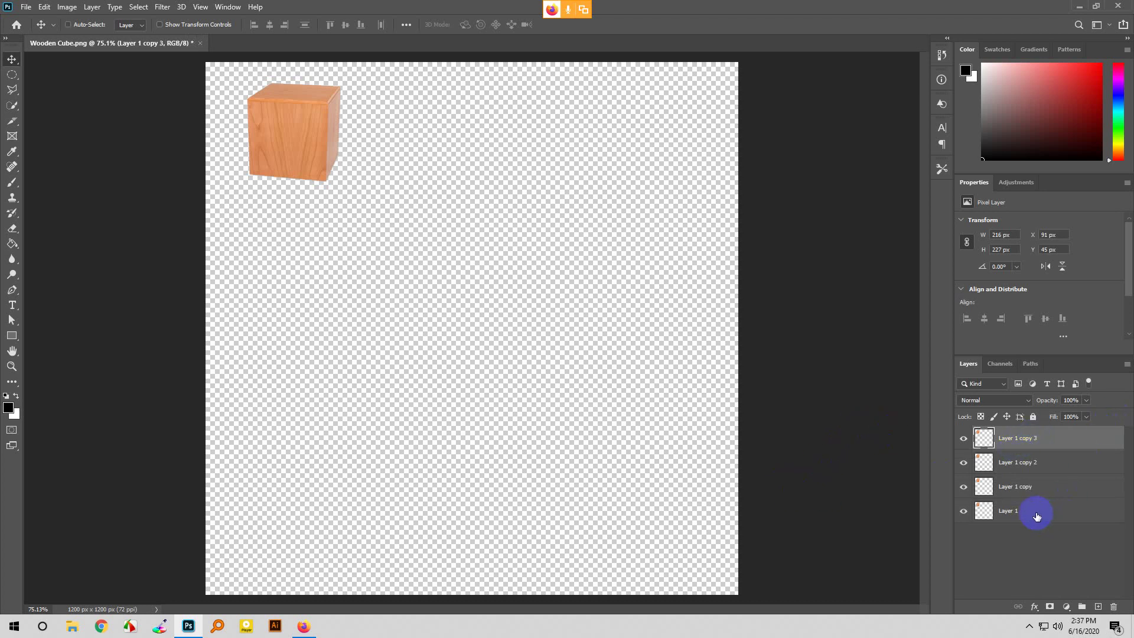
drag(303, 144, 323, 160)
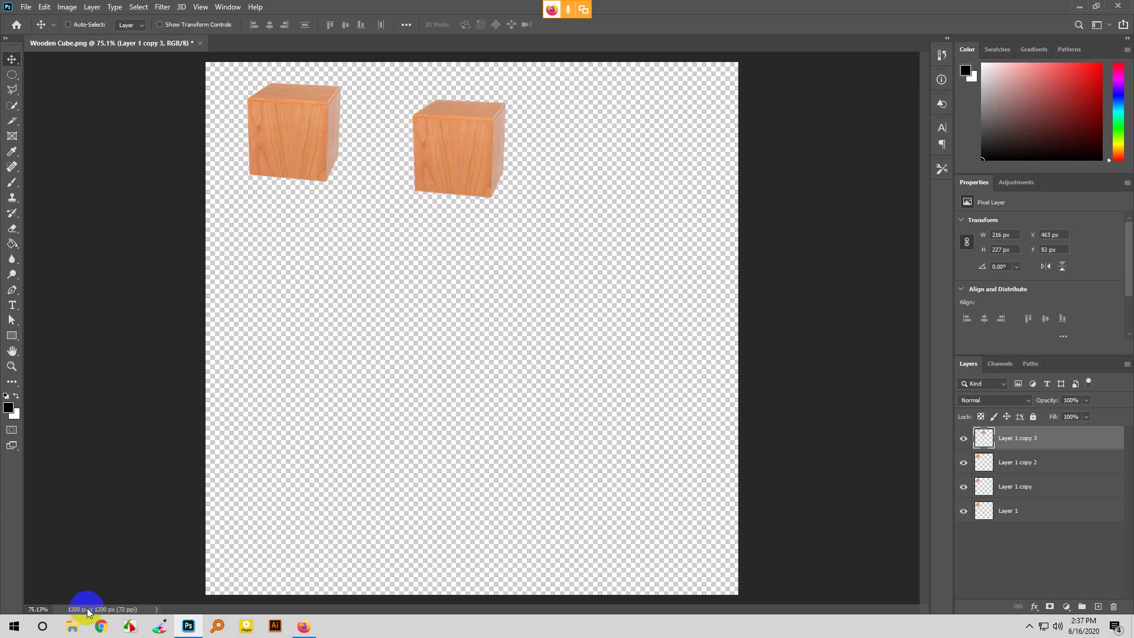
Step: Check the new chat message in the Google Meet call and return to the Photoshop document
click(307, 626)
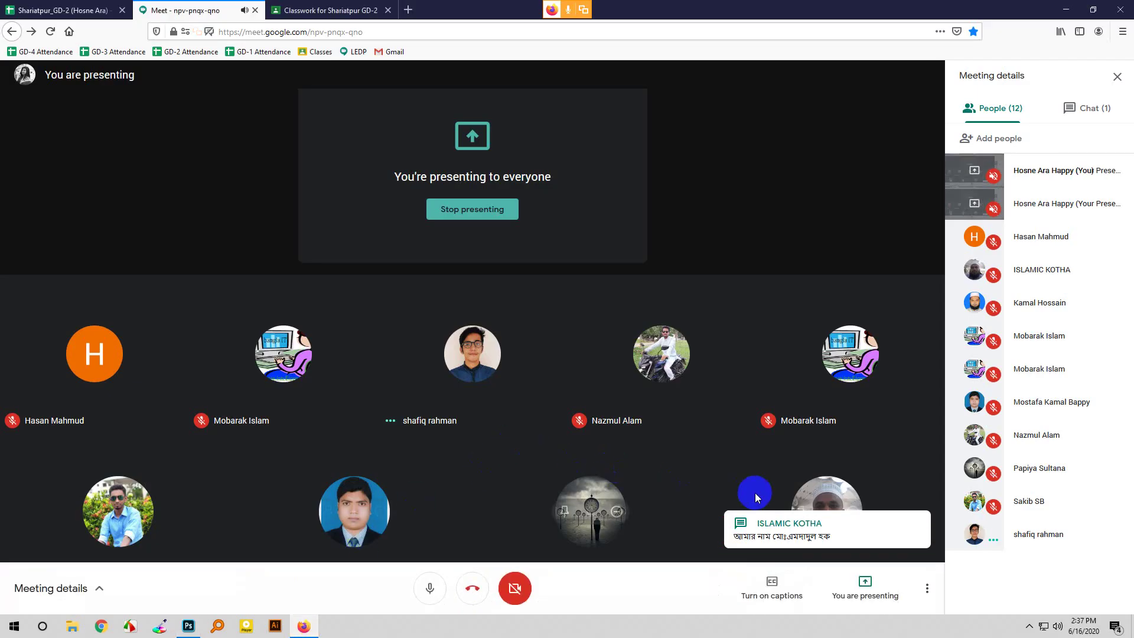
click(1111, 106)
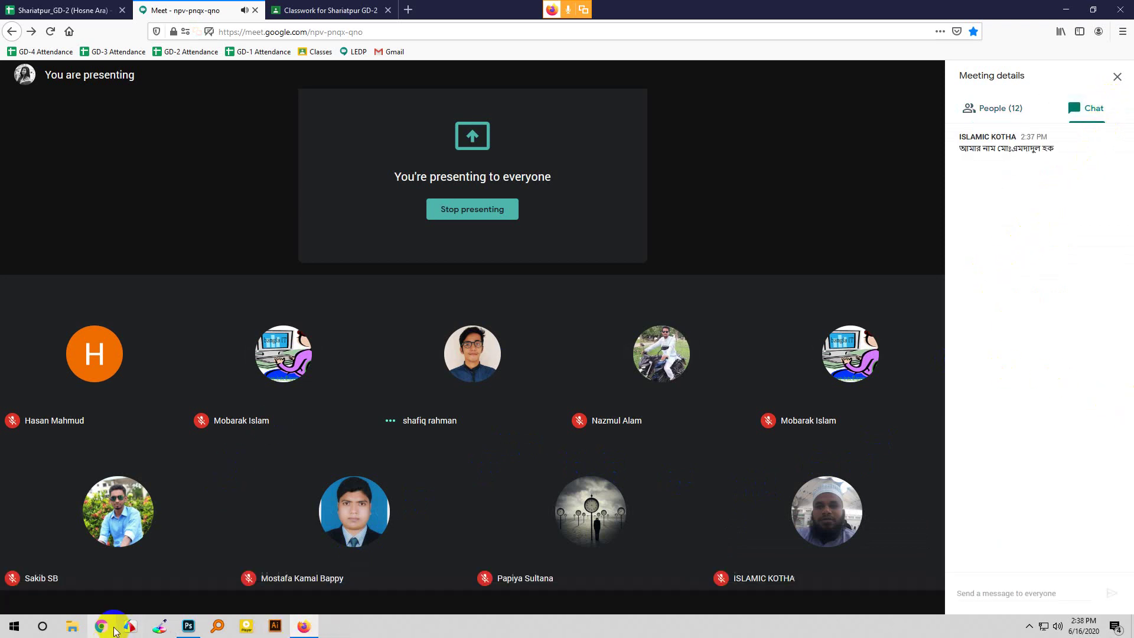
click(190, 626)
Step: Spread the cubes out diagonally, placing Layer 1 right of the canvas centre and Layer 1 copy at about X 945 px, Y 639 px
drag(286, 152, 611, 279)
click(1003, 509)
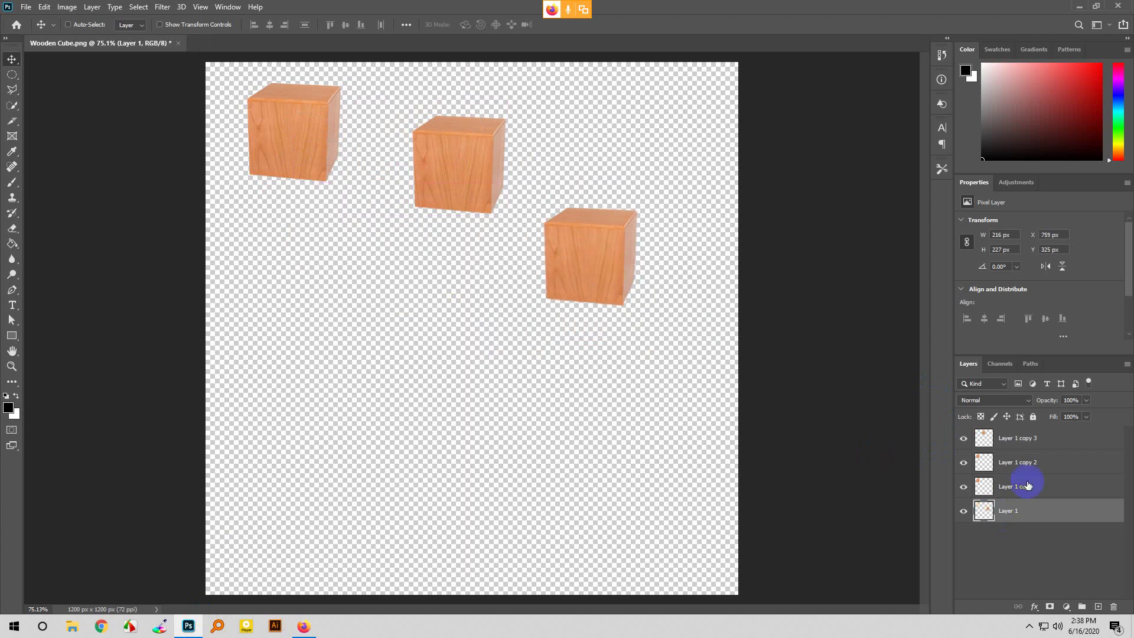
drag(286, 129, 317, 127)
click(1040, 486)
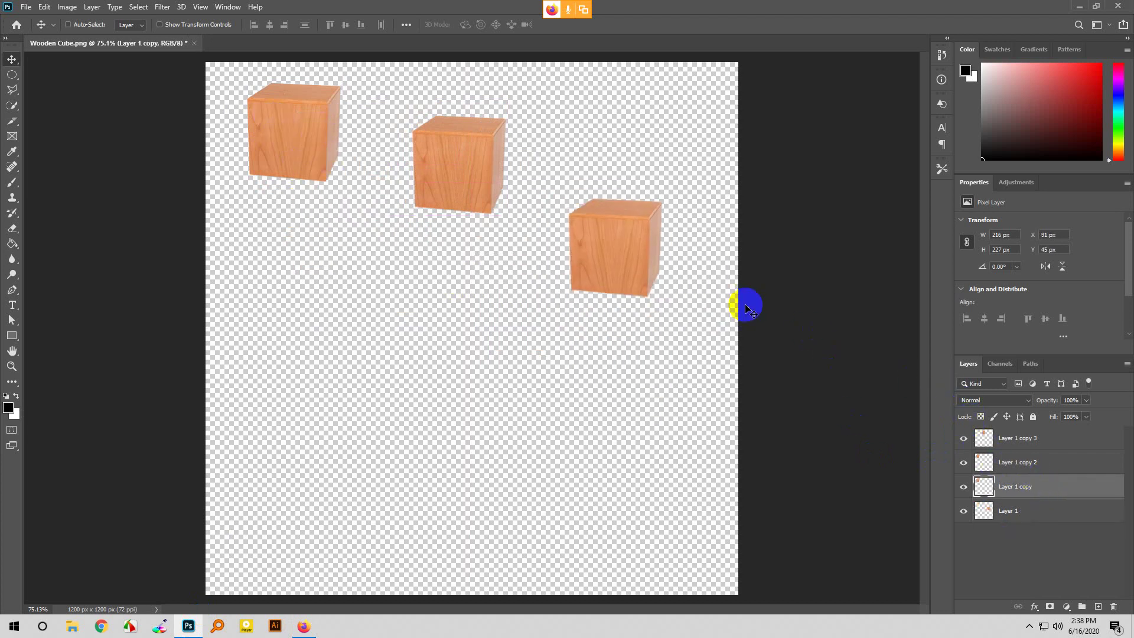
drag(483, 183, 840, 450)
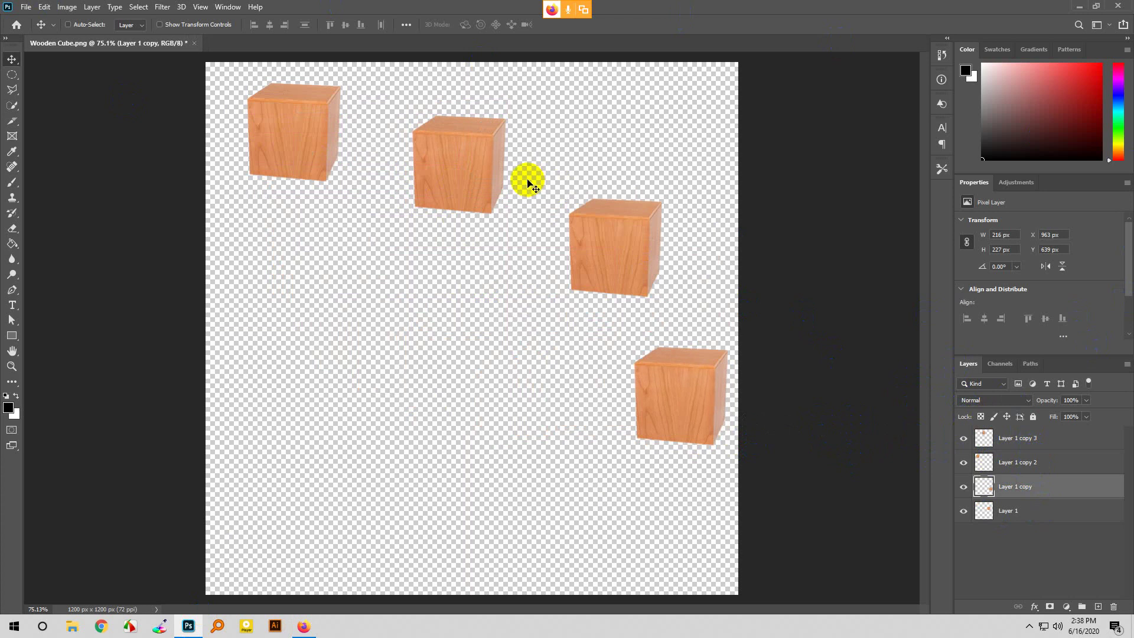
mouse_move(460, 162)
mouse_down()
mouse_move(451, 182)
mouse_move(462, 178)
mouse_up()
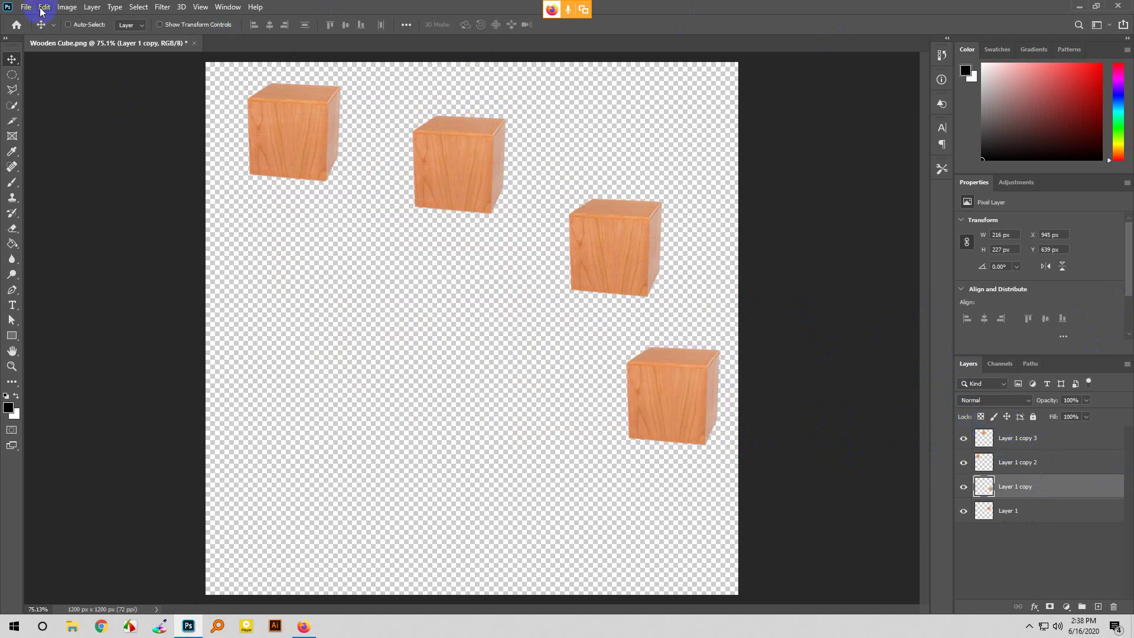
Step: Enable Auto-Select and rearrange the four cubes, with Layer 1 at about X 626 px, Y 32 px and Layer 1 copy at X 945 px, Y 385 px
click(68, 24)
drag(282, 135, 265, 150)
drag(432, 173, 363, 230)
drag(608, 233, 523, 110)
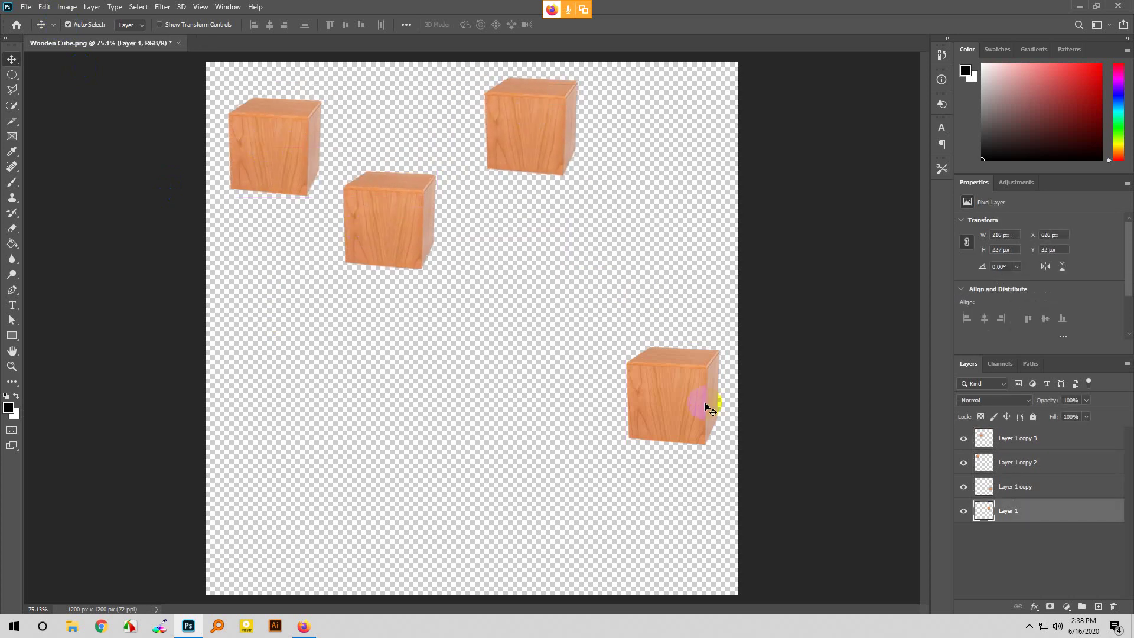
drag(707, 406, 688, 294)
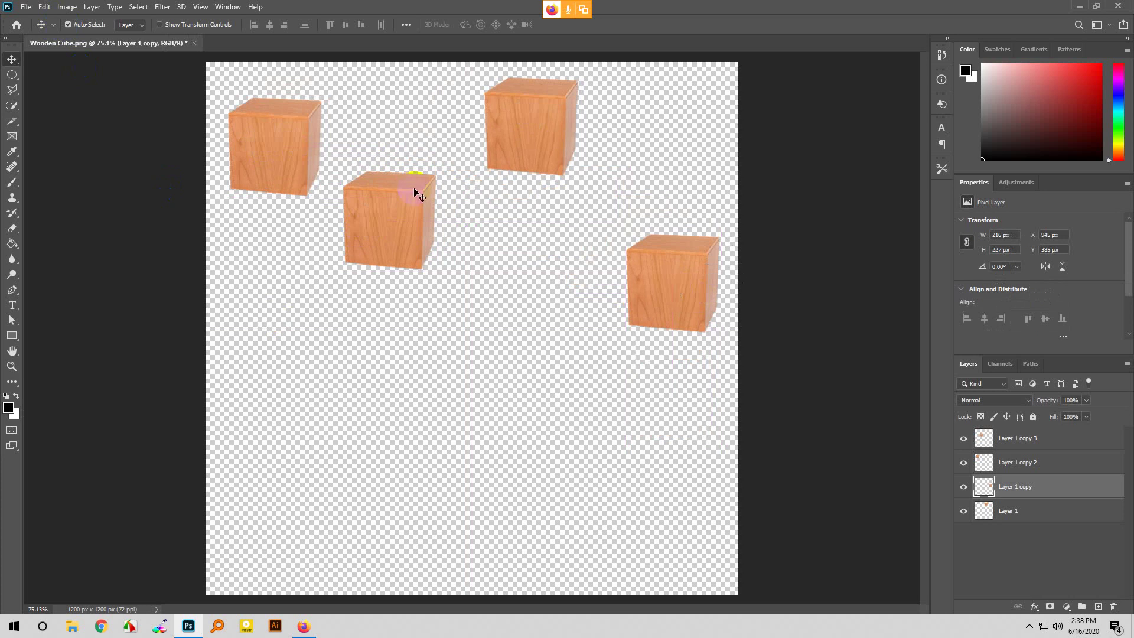
Step: Select Layer 1, Layer 1 copy, Layer 1 copy 2 and Layer 1 copy 3 together
click(410, 325)
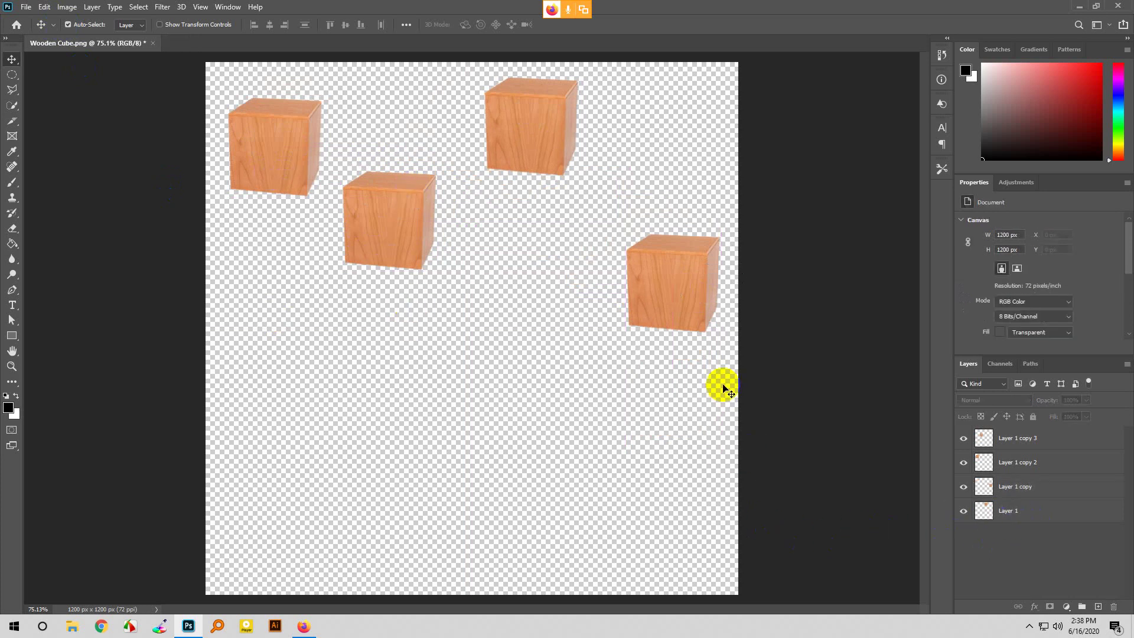
click(1007, 512)
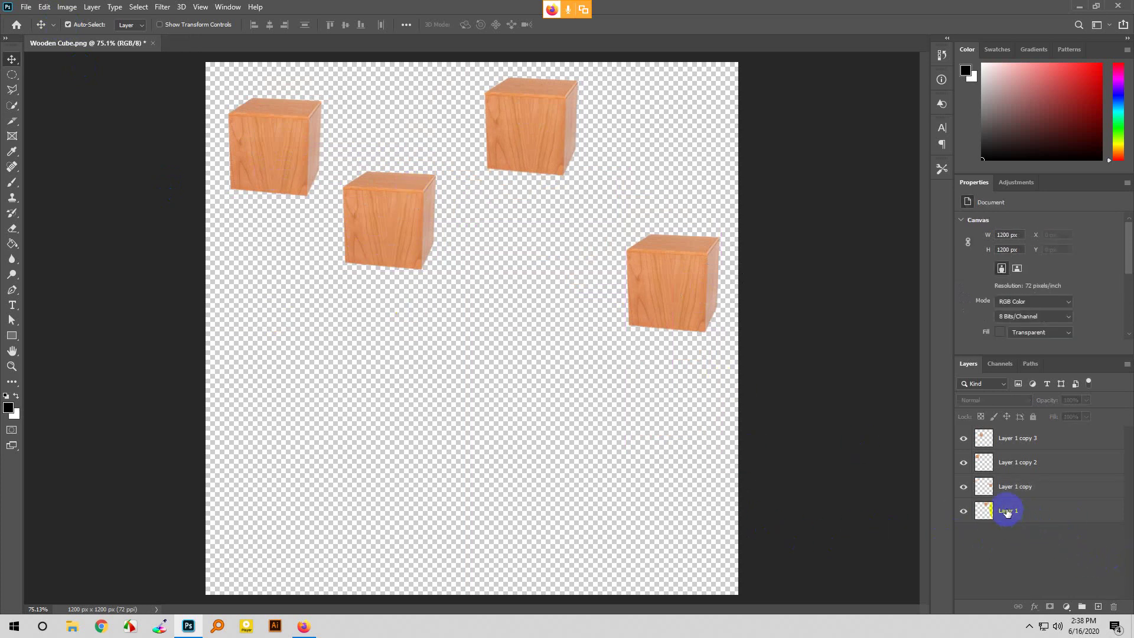
click(1007, 511)
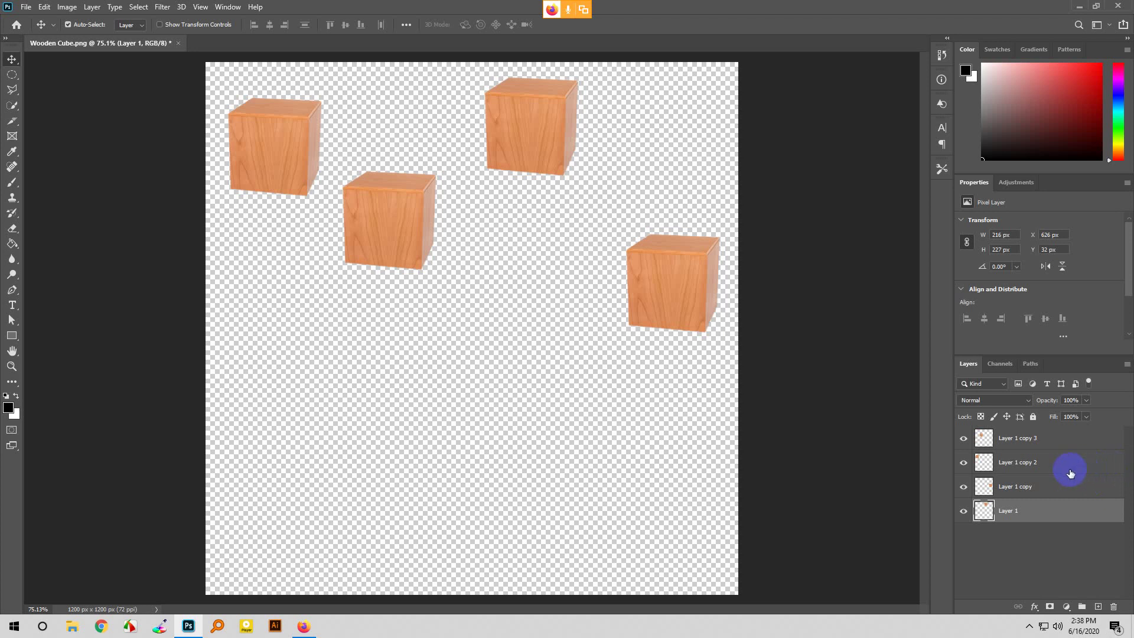
key(ctrl)
ctrl+click(1022, 487)
ctrl+click(1029, 464)
ctrl+click(1029, 439)
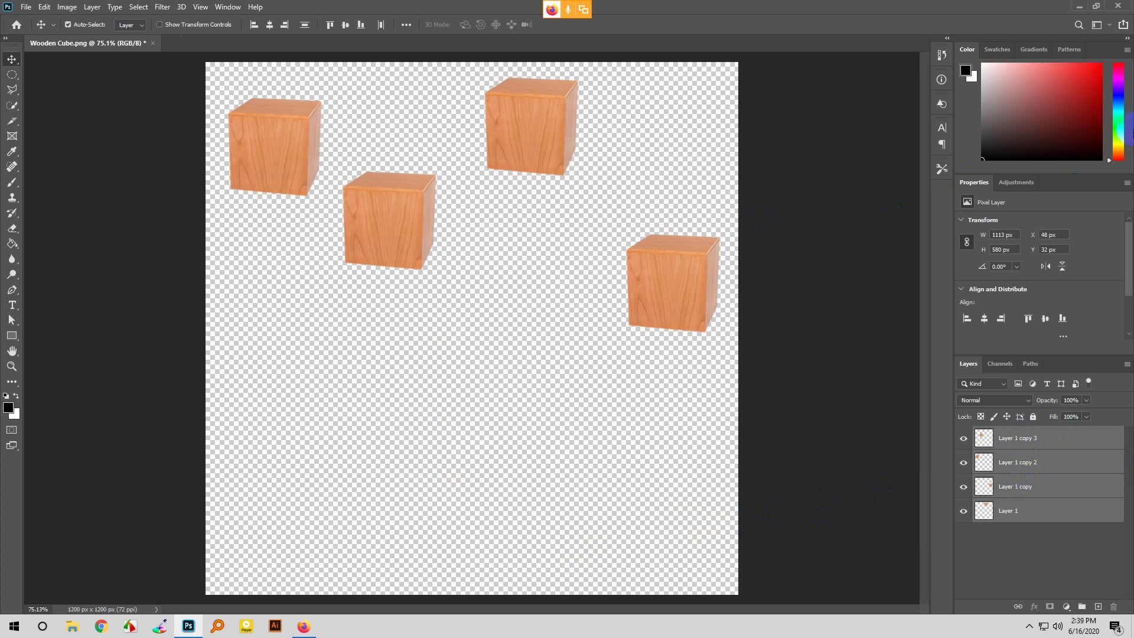
Step: Try aligning the selected cubes by their left edges and undo the alignment
click(253, 30)
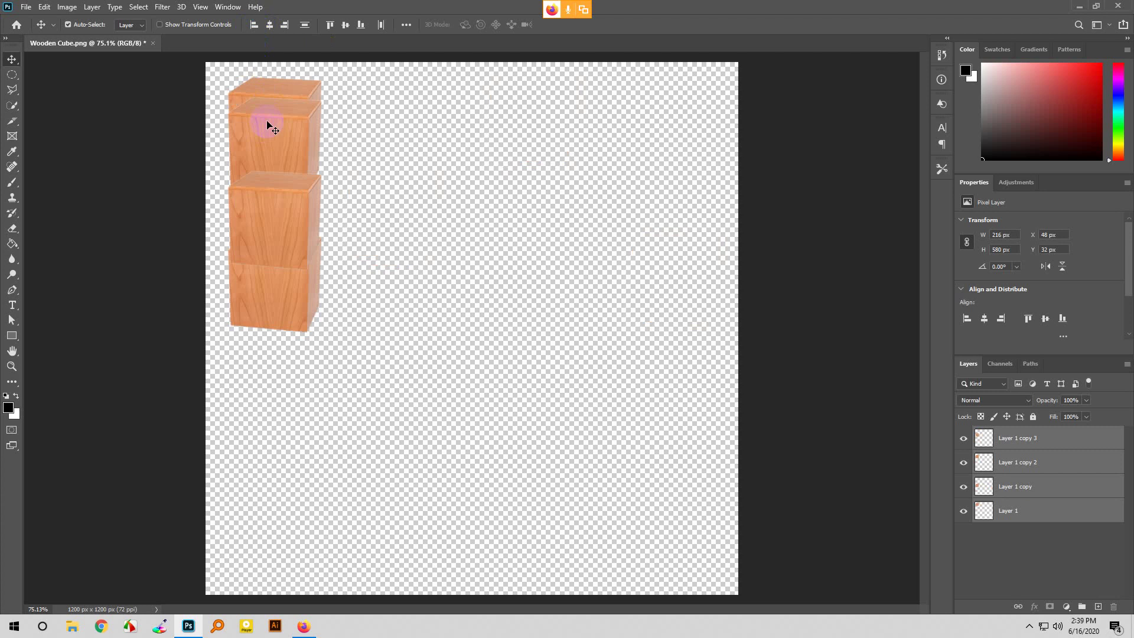
click(233, 106)
key(ctrl)
key(ctrl+z)
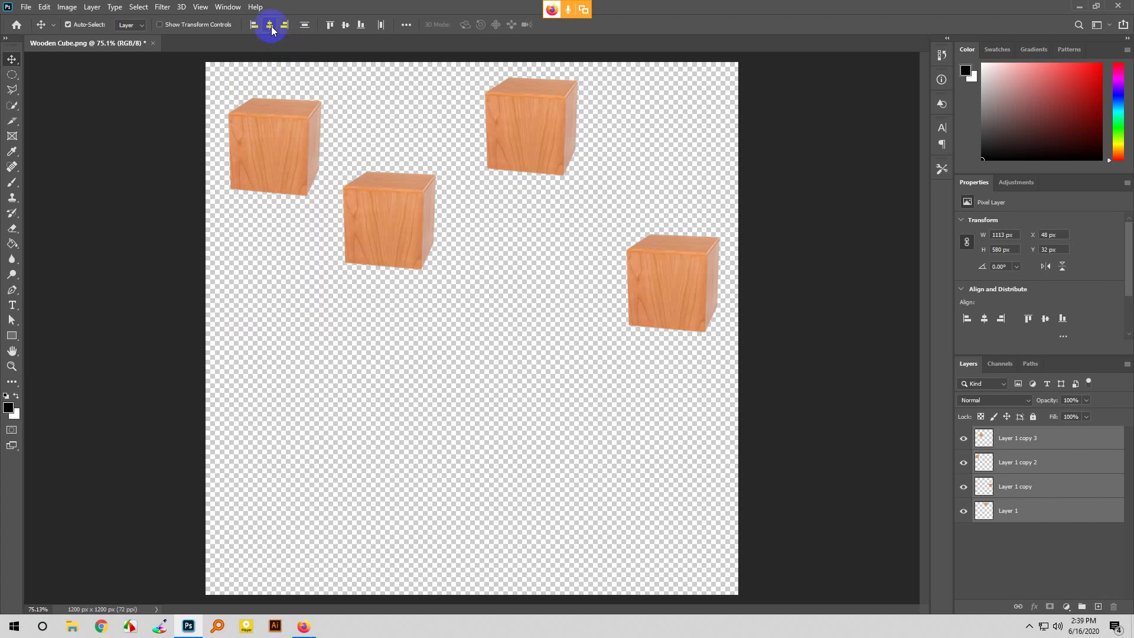
Step: Shift the cube group to about X 70 px, Y 127 px, and reposition Layer 1 copy near X 947 px, Y 819 px and Layer 1 copy 3 near the centre
drag(406, 268, 417, 286)
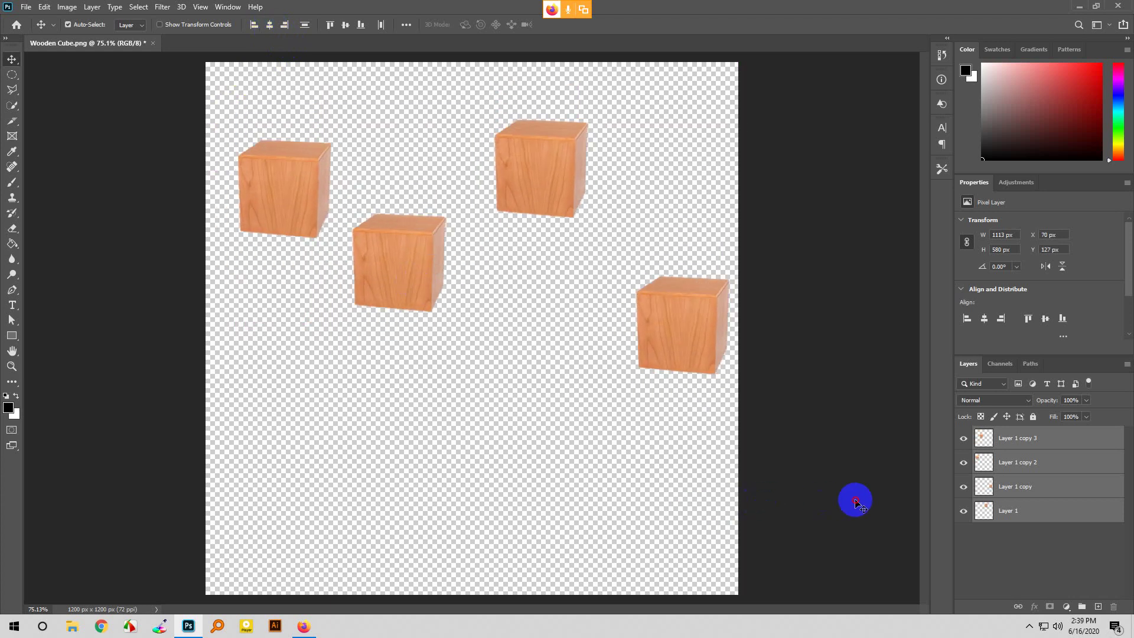
drag(690, 360, 681, 510)
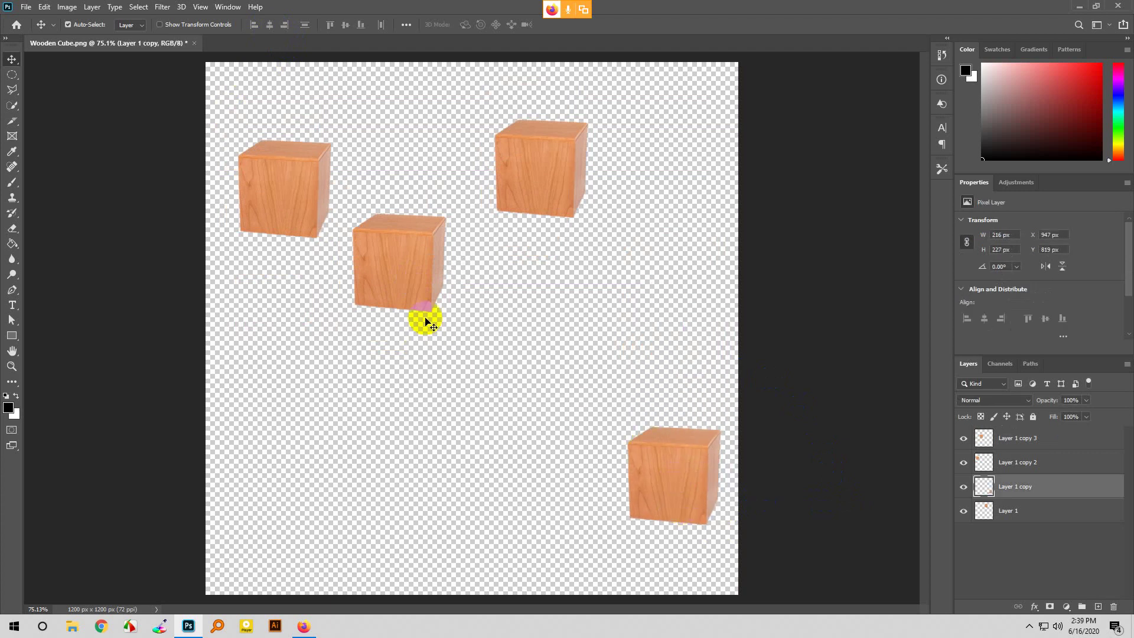
drag(420, 274, 508, 347)
Step: Move the Layer 1 cube partly above the canvas at about Y -25 px and the Layer 1 copy 2 cube to about X 148 px, Y 217 px
drag(535, 177, 528, 110)
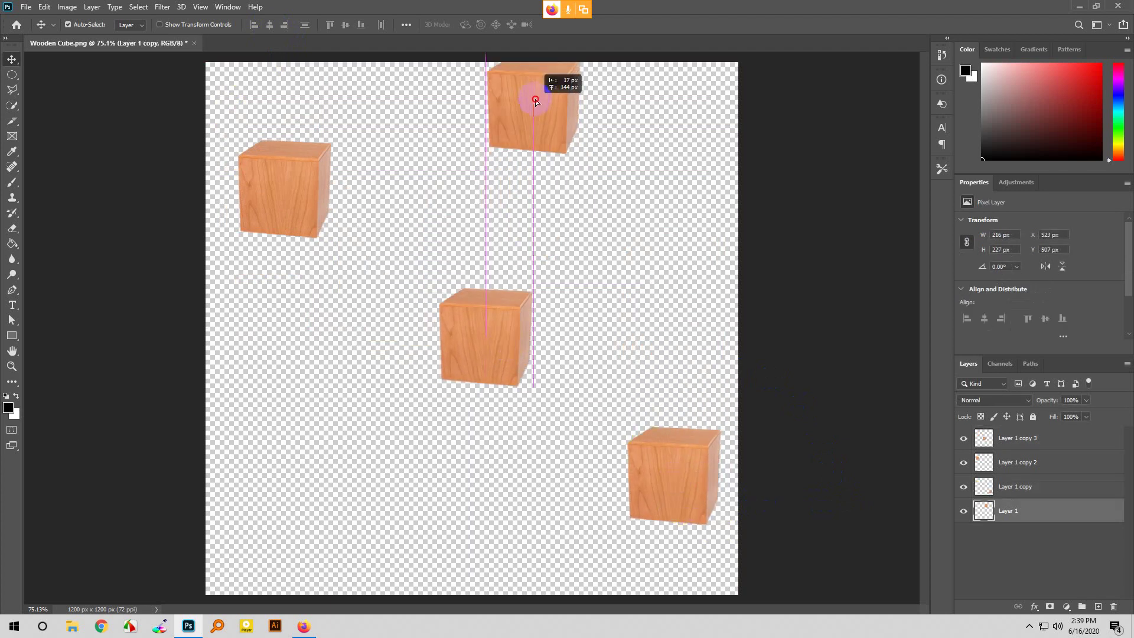
drag(296, 195, 331, 215)
click(1062, 553)
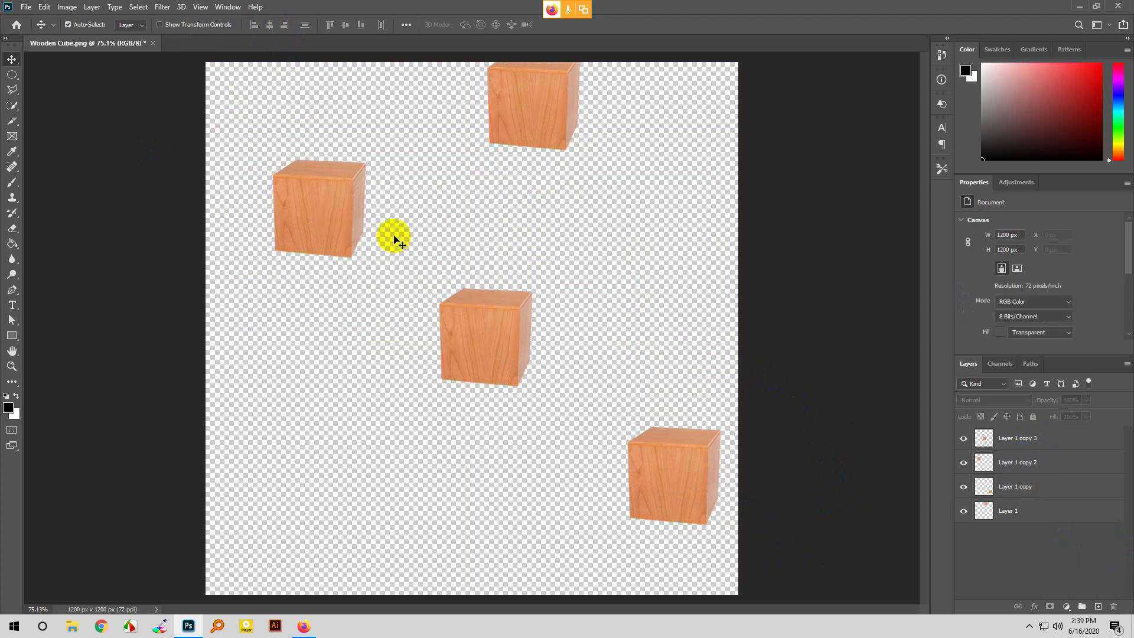
Step: Select all four cube layers together again
click(1025, 443)
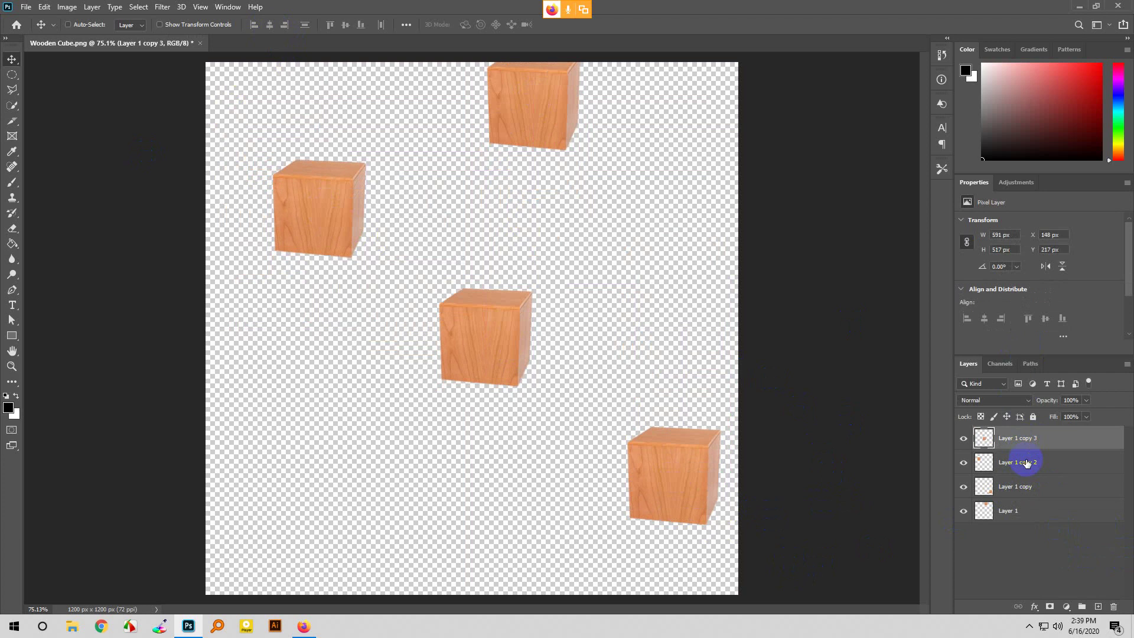
ctrl+click(1025, 463)
ctrl+click(1025, 486)
ctrl+click(1020, 516)
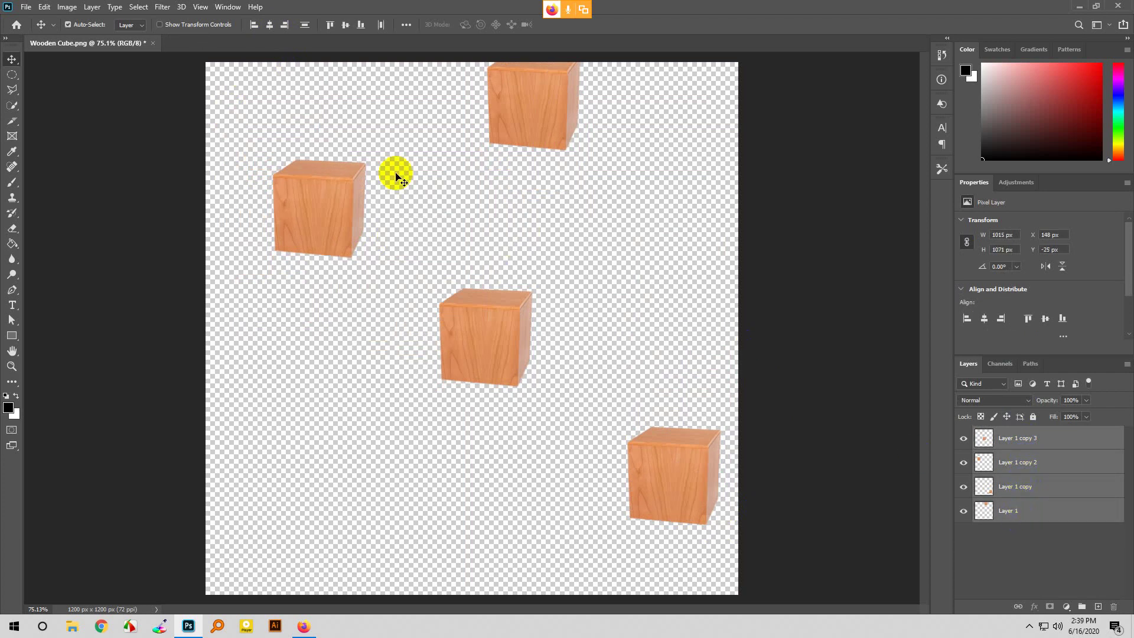
Step: Try aligning the cubes' horizontal centers and moving the column to about X 455 px, Y 42 px, and undo both changes
click(270, 27)
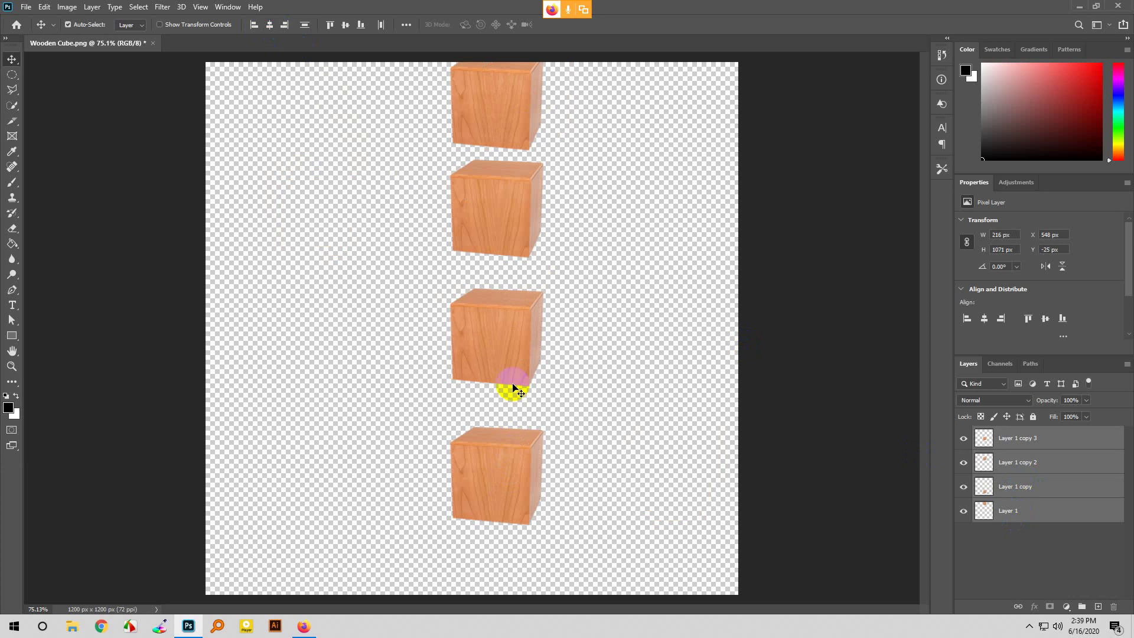
drag(512, 360, 471, 385)
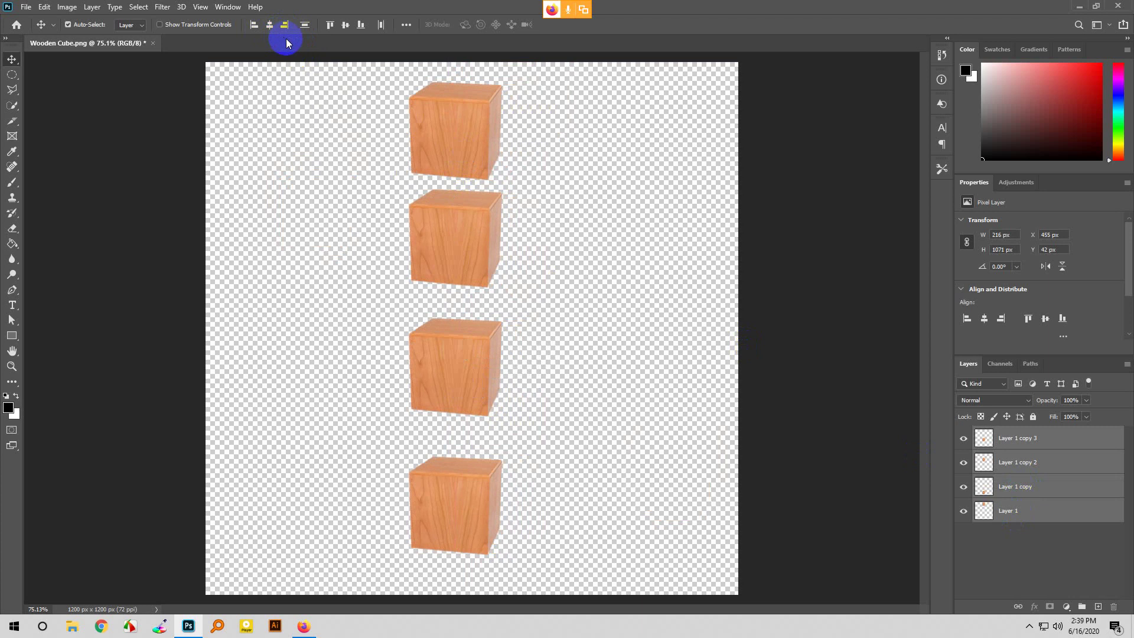
key(ctrl+z)
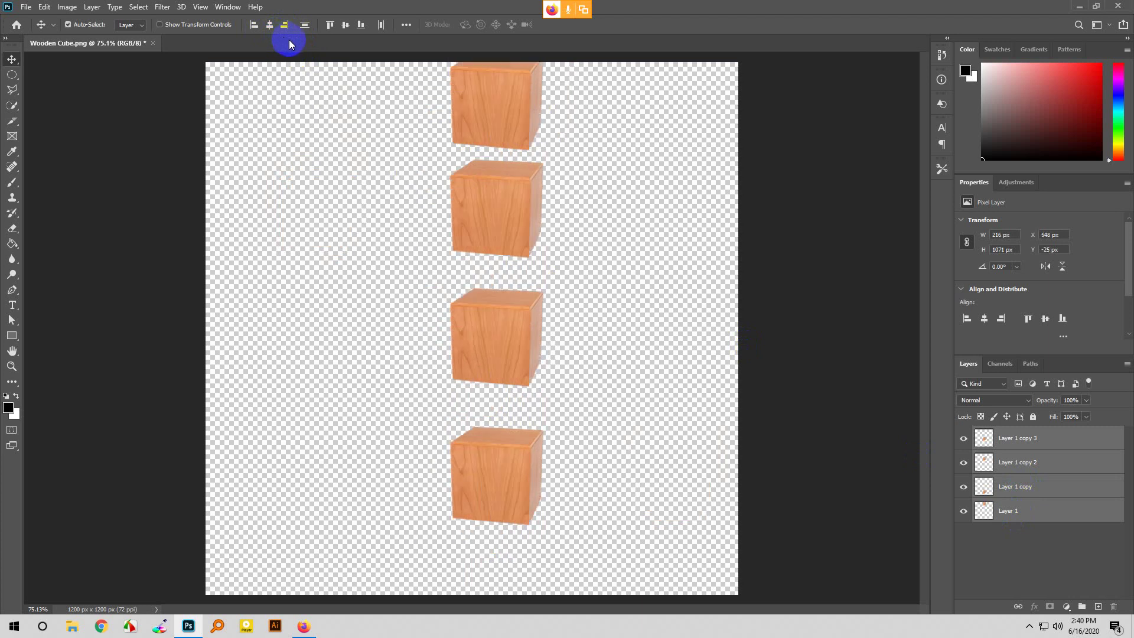
key(ctrl+z)
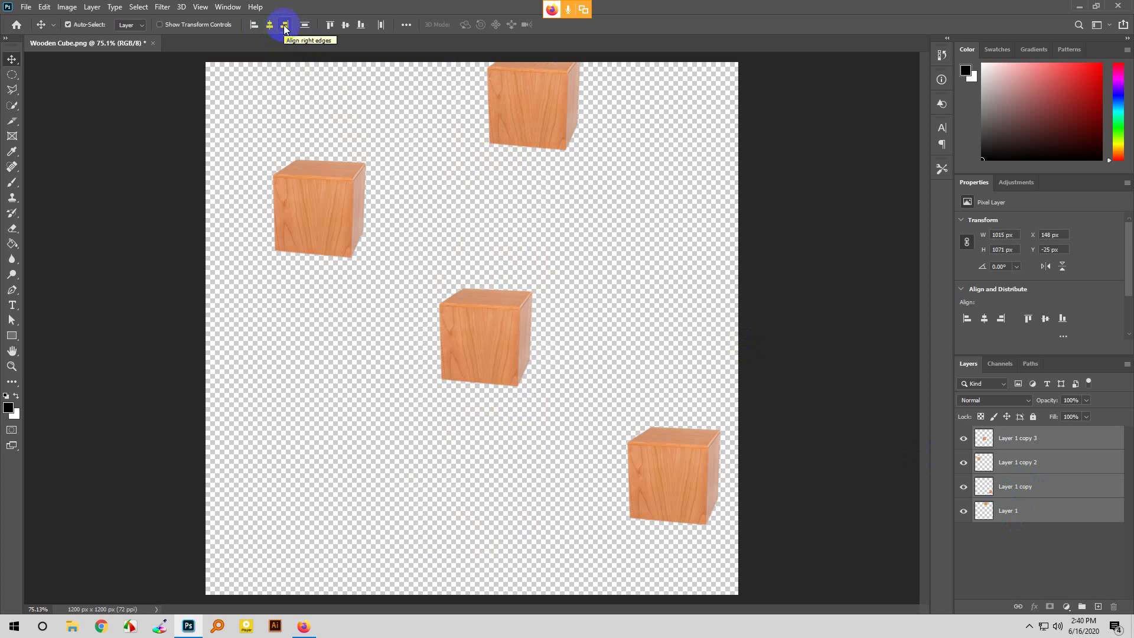
Step: Try aligning the selected cubes by their right edges and undo the alignment
click(285, 26)
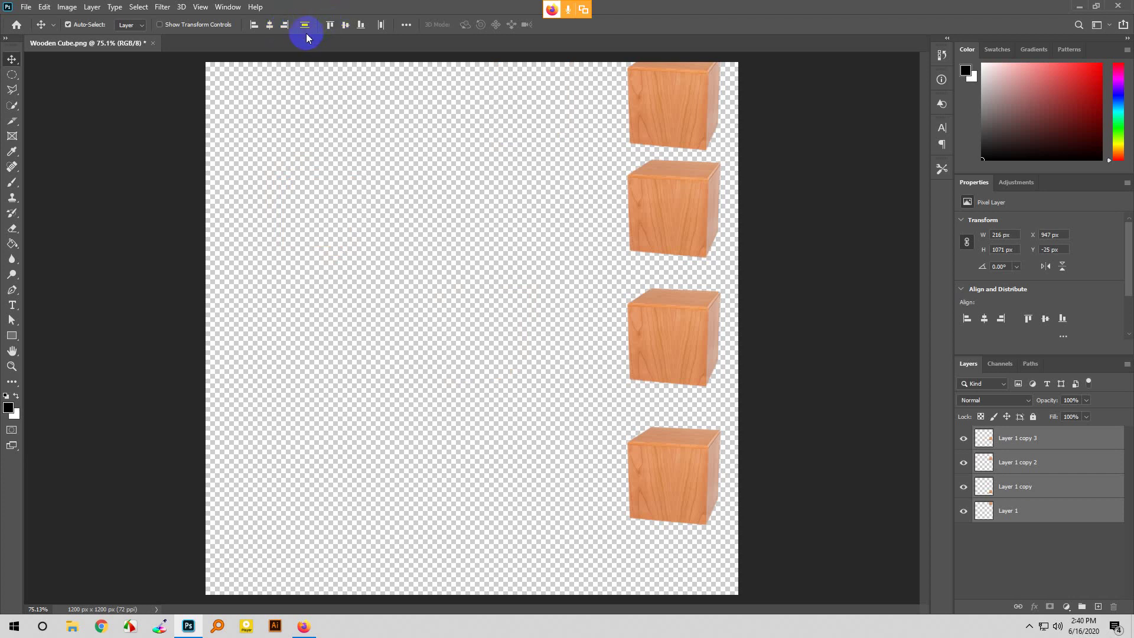
key(ctrl+z)
key(ctrl+z)
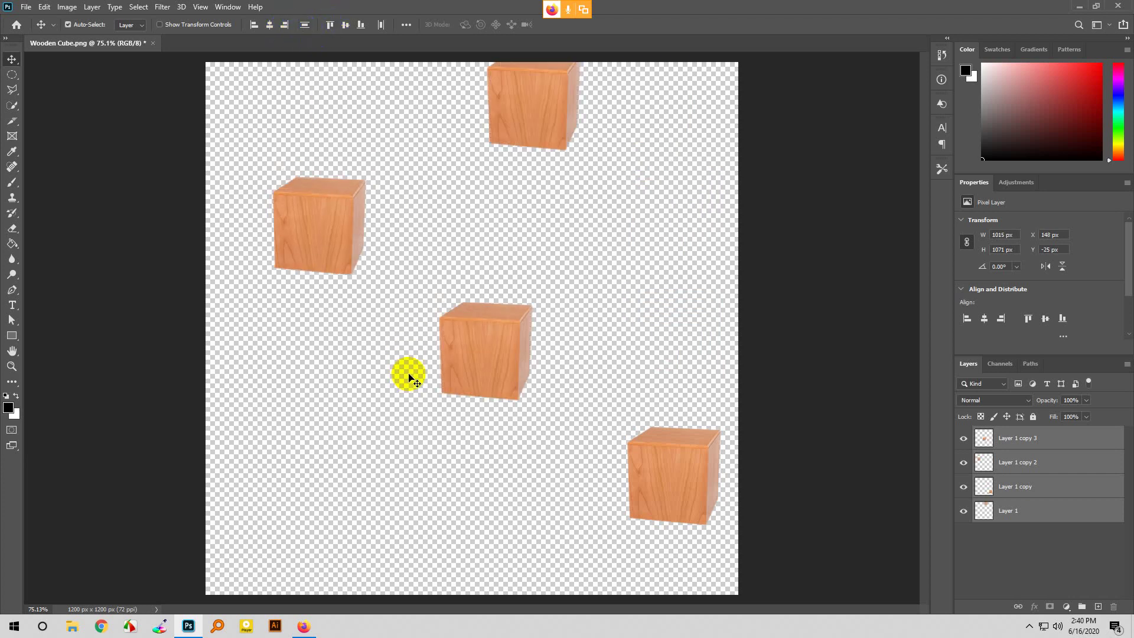
Step: Try distributing the cubes vertically and aligning their top edges, and undo both changes
click(331, 24)
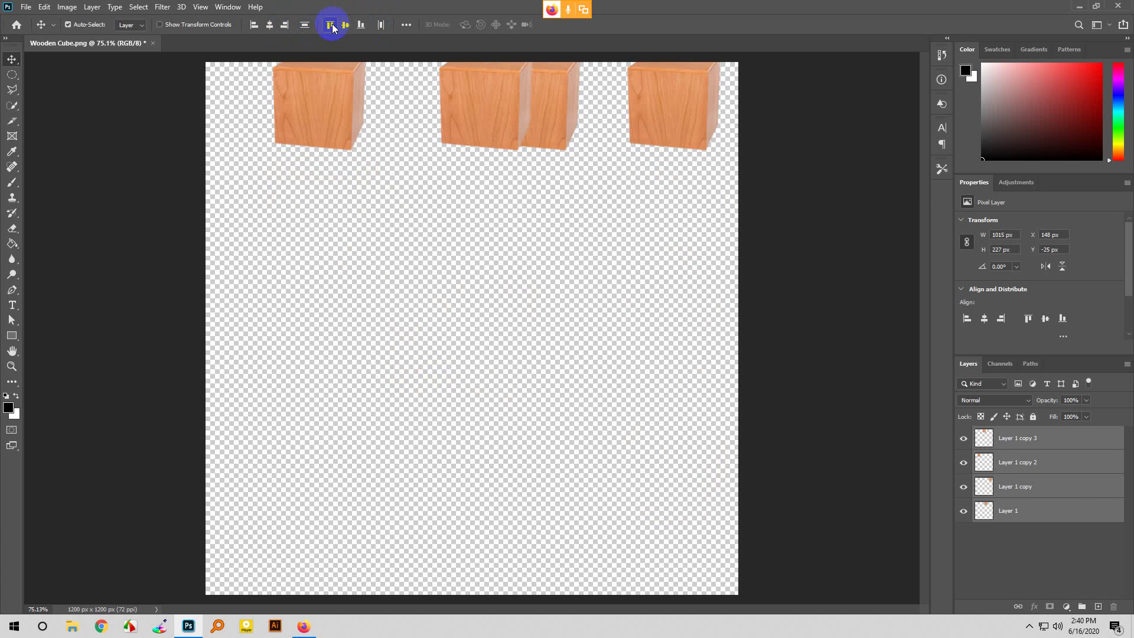
key(ctrl+z)
key(ctrl+z)
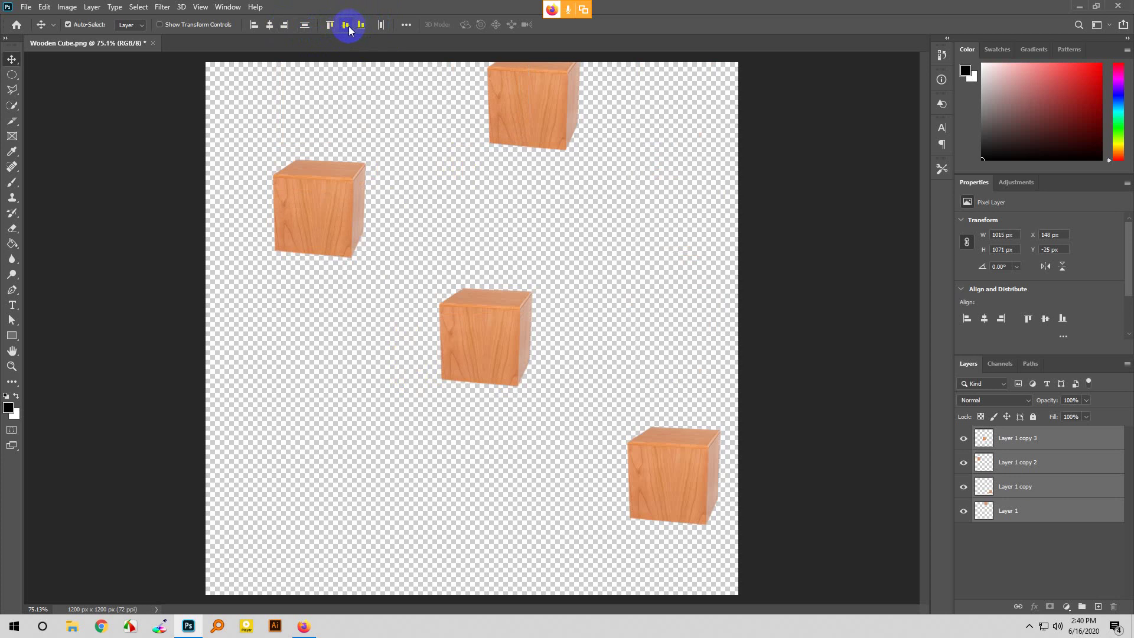
Step: Try aligning the selected cubes by their vertical centers and undo the alignment
click(348, 25)
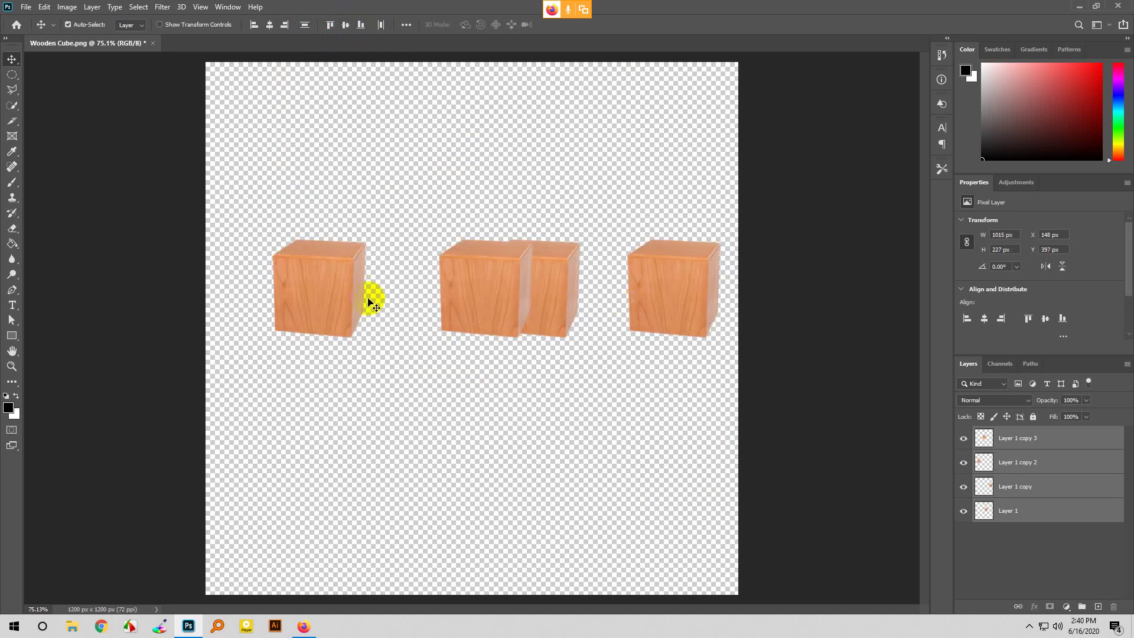
click(346, 293)
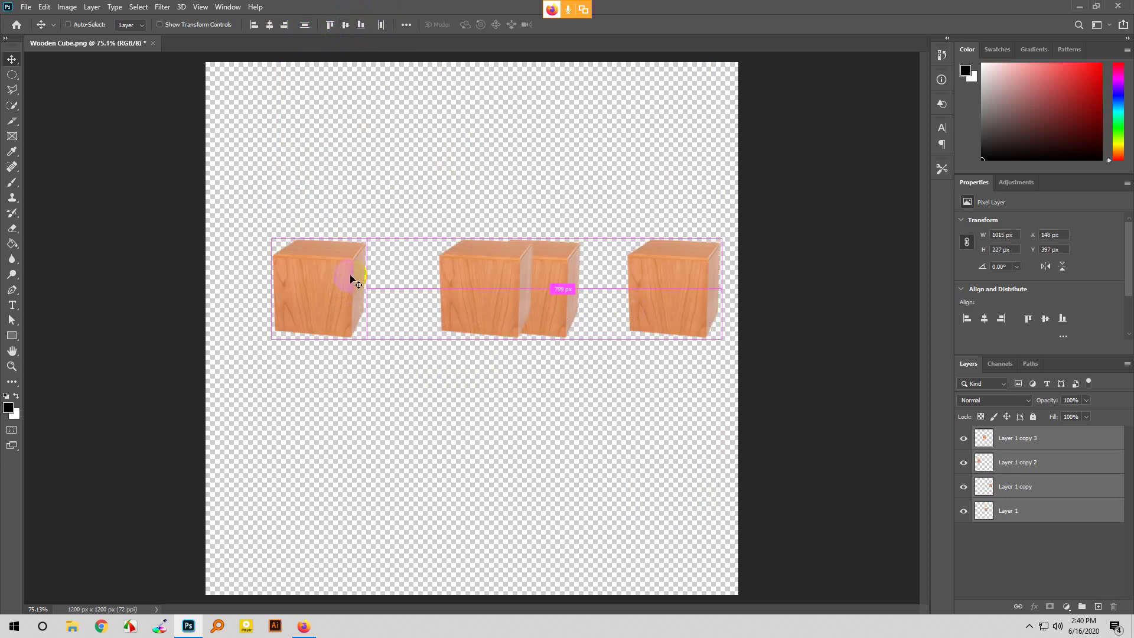
key(ctrl+z)
Step: Try distributing the cubes horizontally, and undo it along with the last moves of the Layer 1 and Layer 1 copy 2 cubes
click(381, 27)
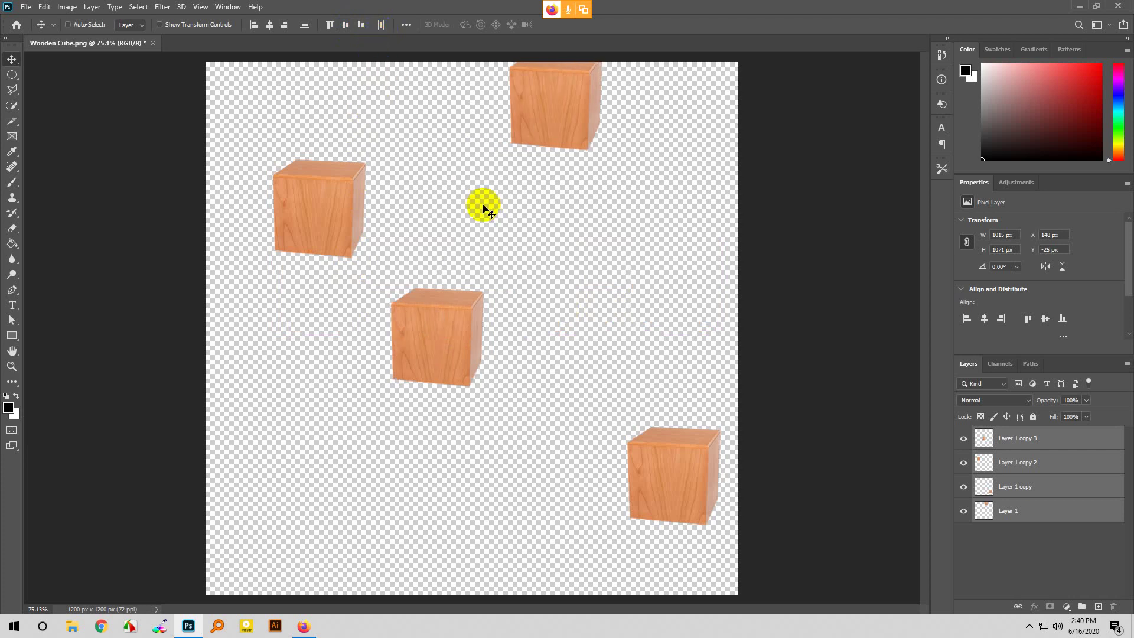
key(ctrl)
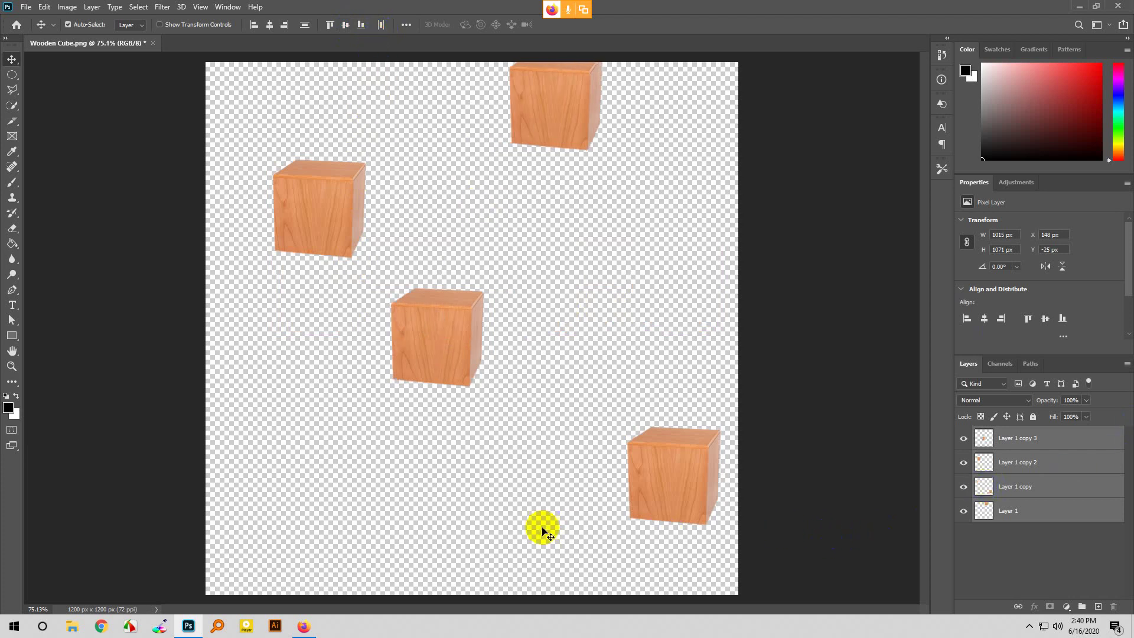
key(ctrl+z)
key(ctrl+z)
key(ctrl+z)
key(ctrl+z)
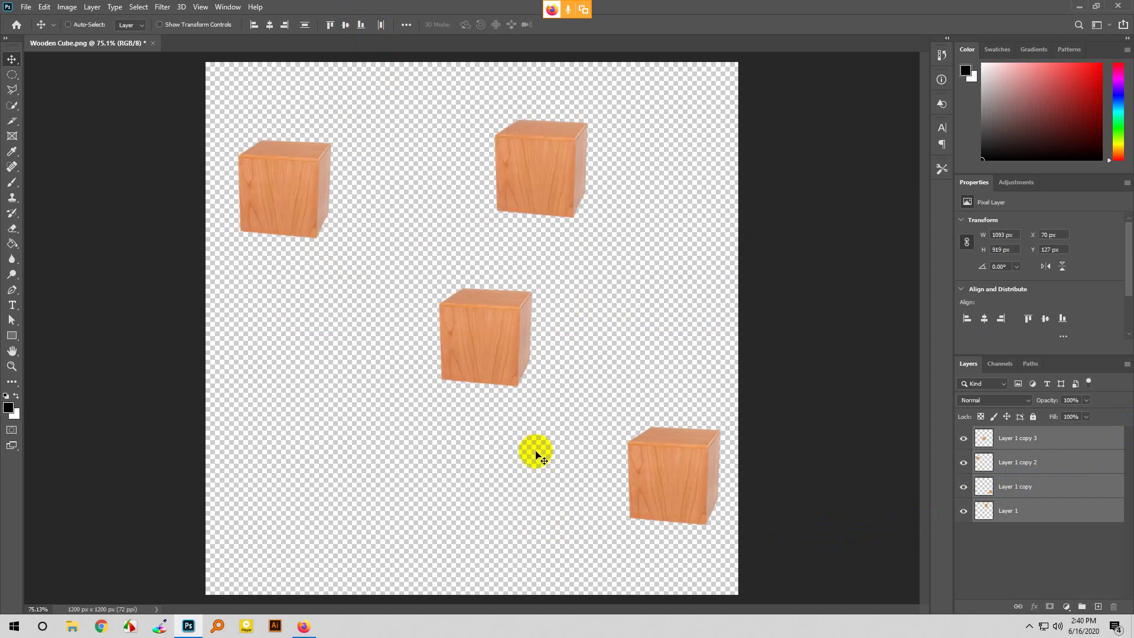
Step: Undo the recent cube moves, going back to the earlier diagonal arrangement of the four cubes
key(ctrl+z)
key(ctrl+z)
key(ctrl+z)
key(ctrl+z)
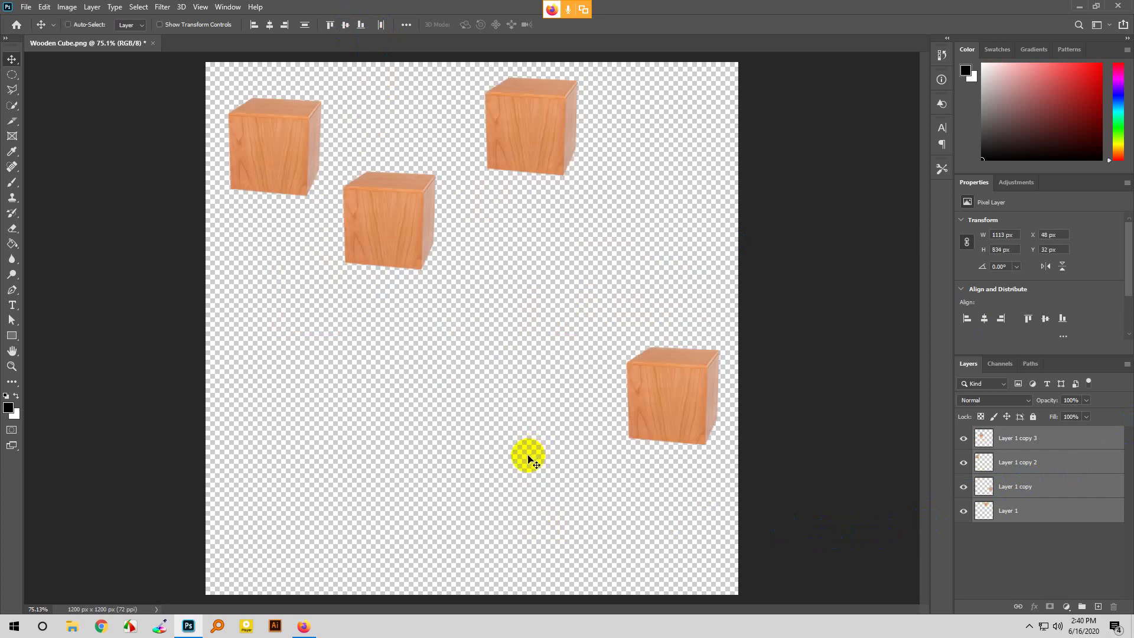
key(ctrl+z)
key(ctrl+z)
key(ctrl+z)
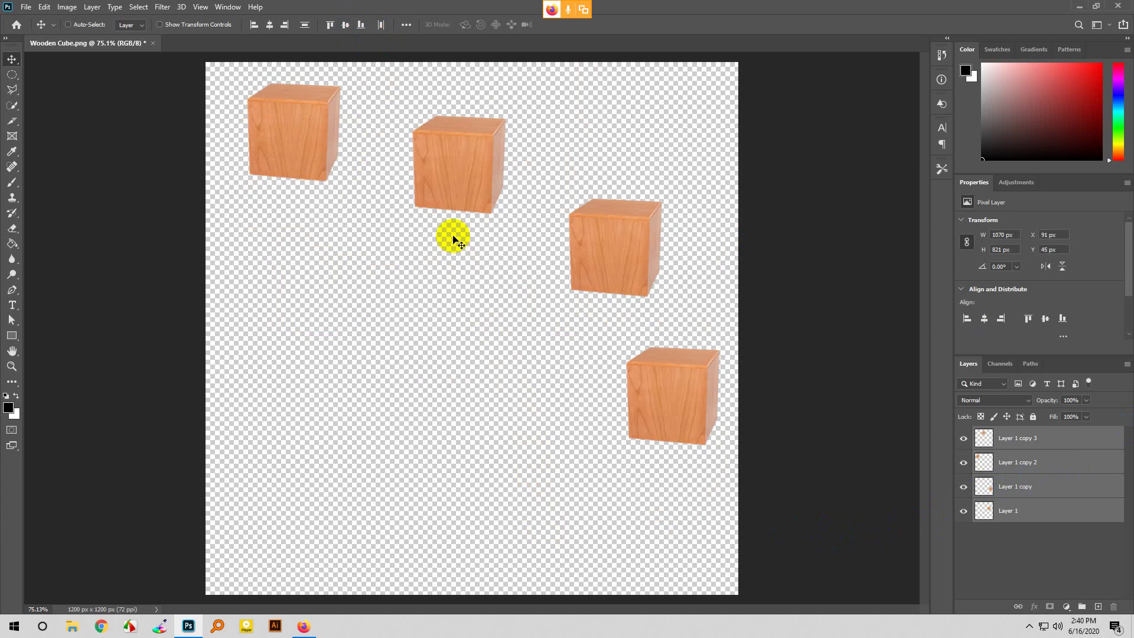
Step: Line the cubes up in a row near the canvas top, with Layer 1 copy 3 at X 307, Y 45 and Layer 1 at X 537, Y 56
click(393, 392)
drag(435, 167, 382, 139)
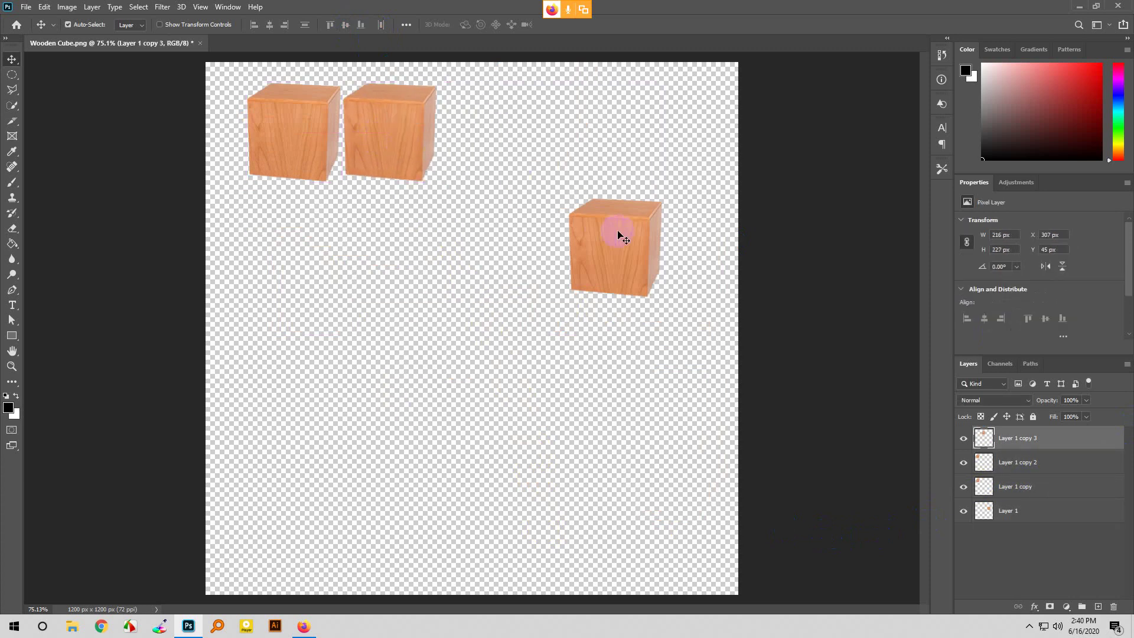
drag(618, 236, 503, 137)
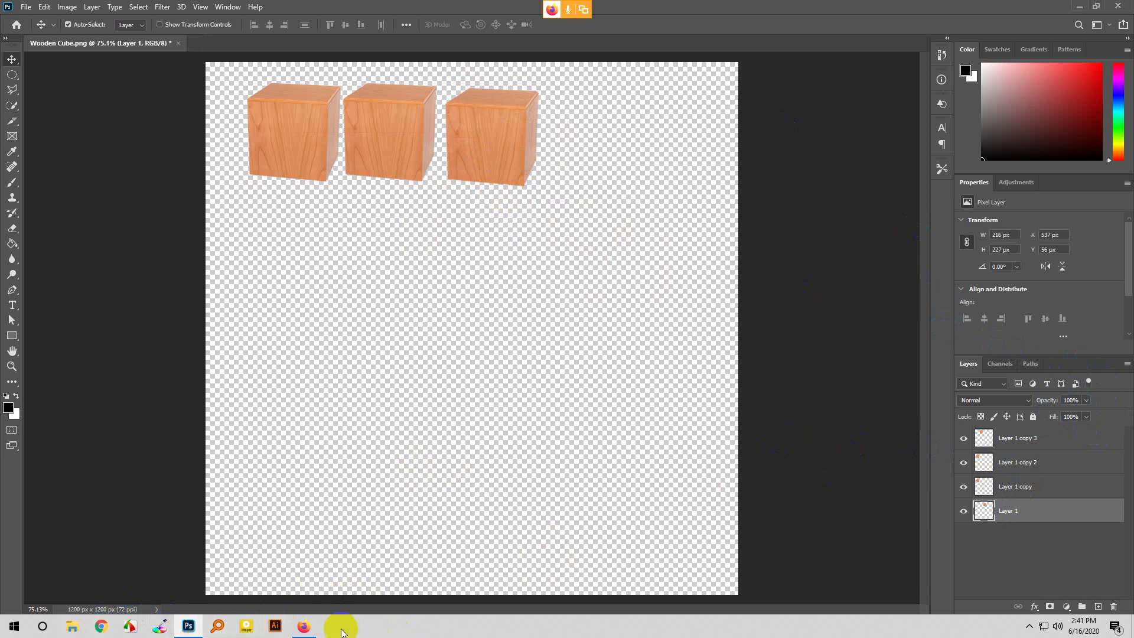
Step: Check the Google Meet call in Firefox and return to Photoshop
click(303, 628)
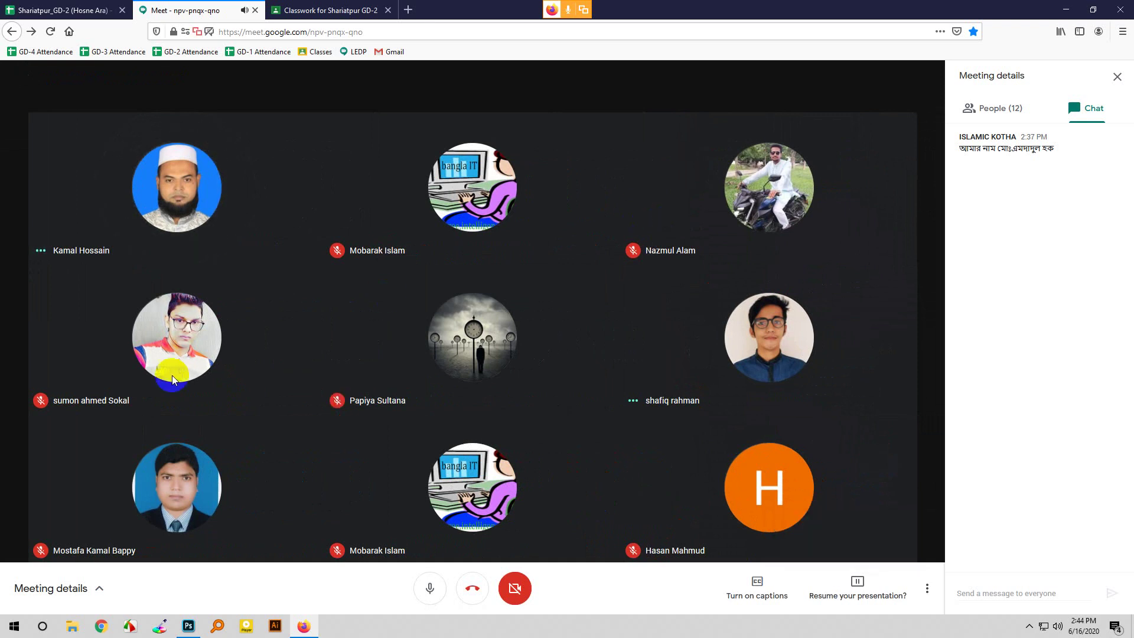
click(189, 628)
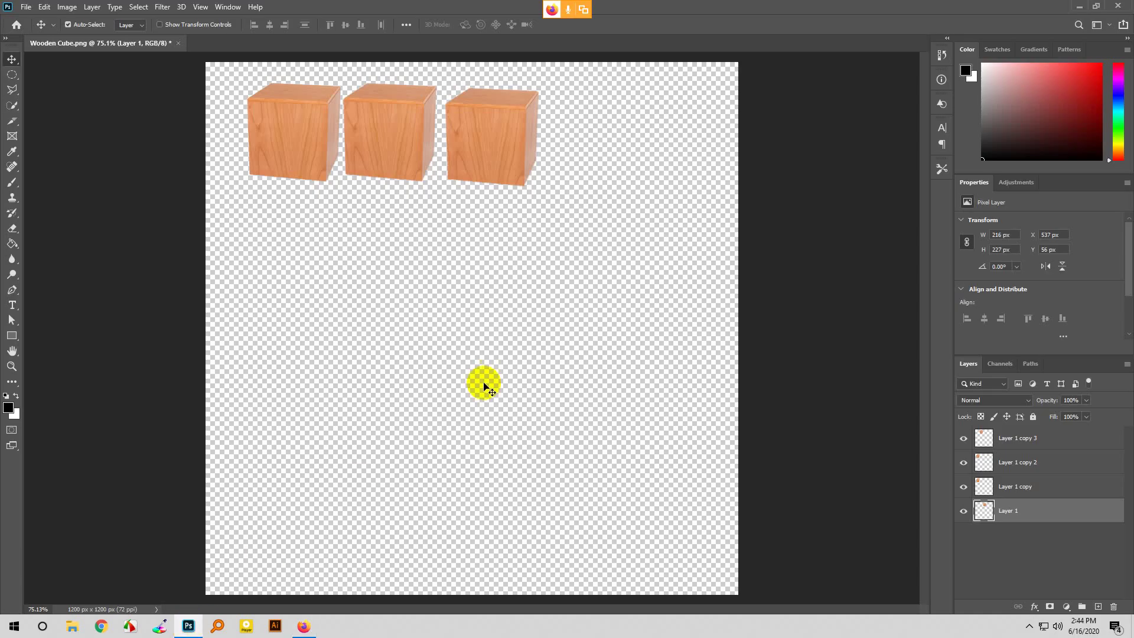
Step: Move Layer 1 to X 738, Y 824 and Layer 1 copy 3 to X 492, Y 373, and align all four layers by horizontal centers
drag(476, 152, 585, 486)
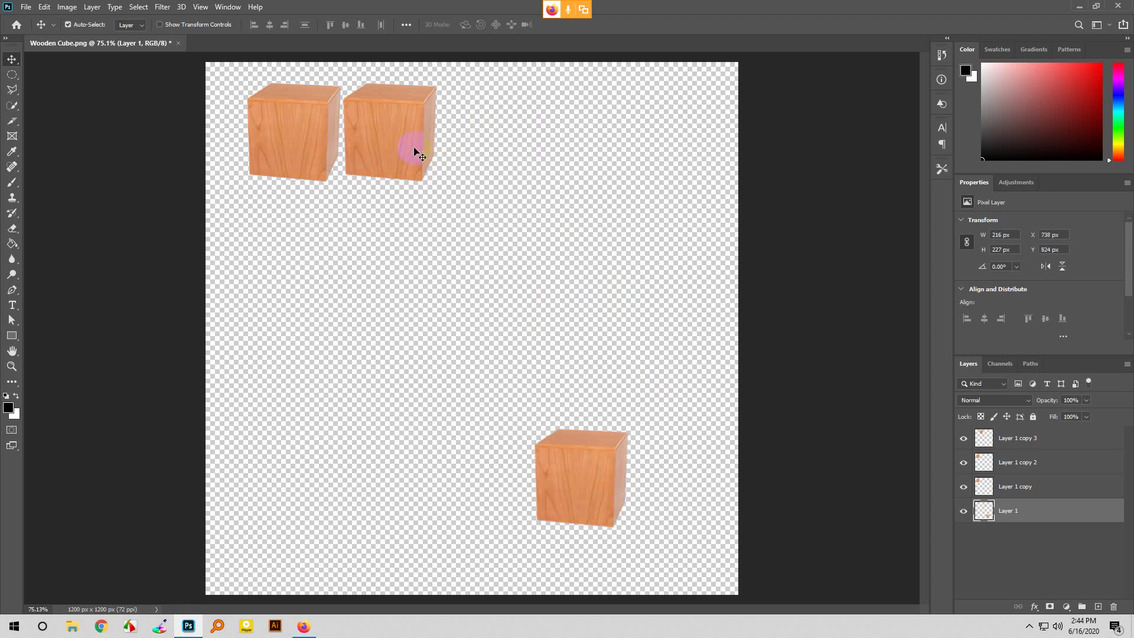
drag(413, 149, 495, 298)
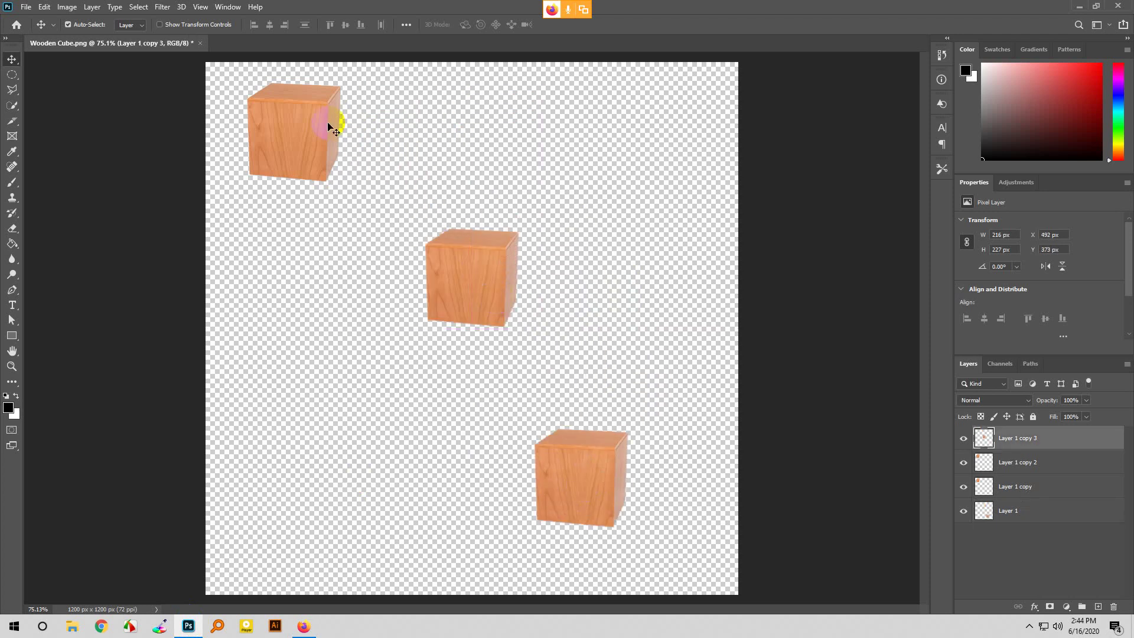
click(1016, 511)
ctrl+click(1014, 489)
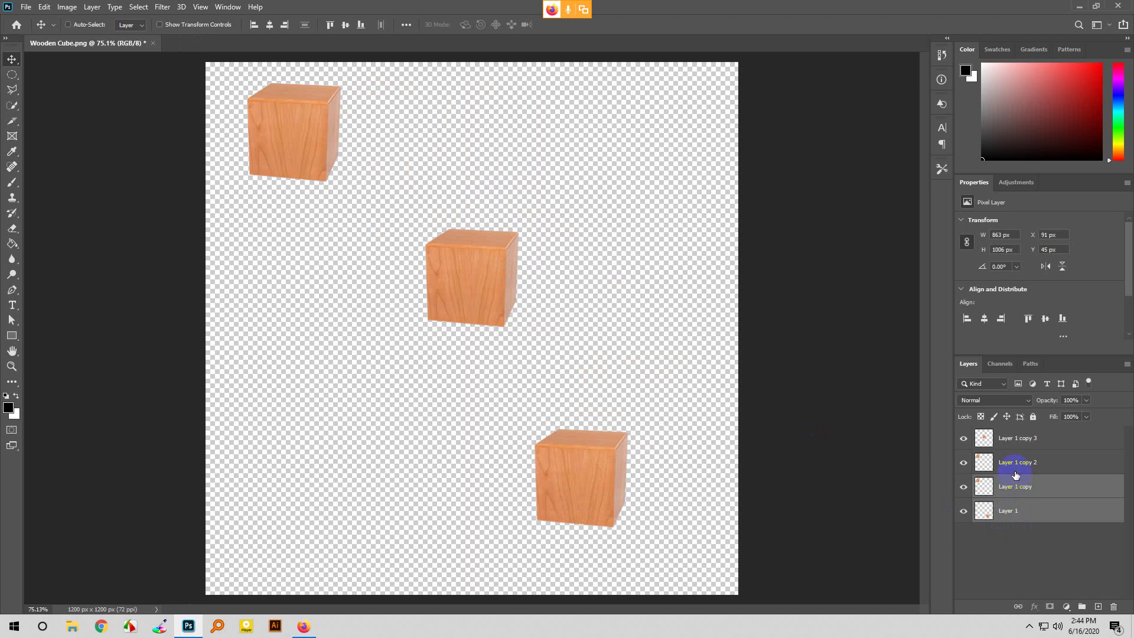
ctrl+click(1015, 472)
ctrl+click(1008, 440)
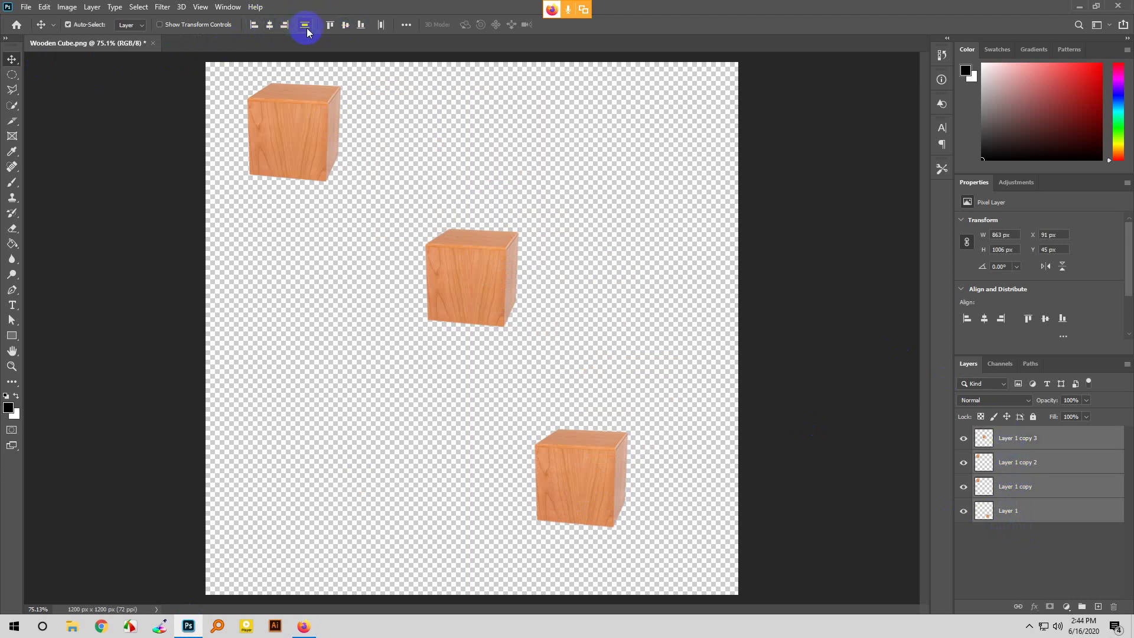
click(270, 27)
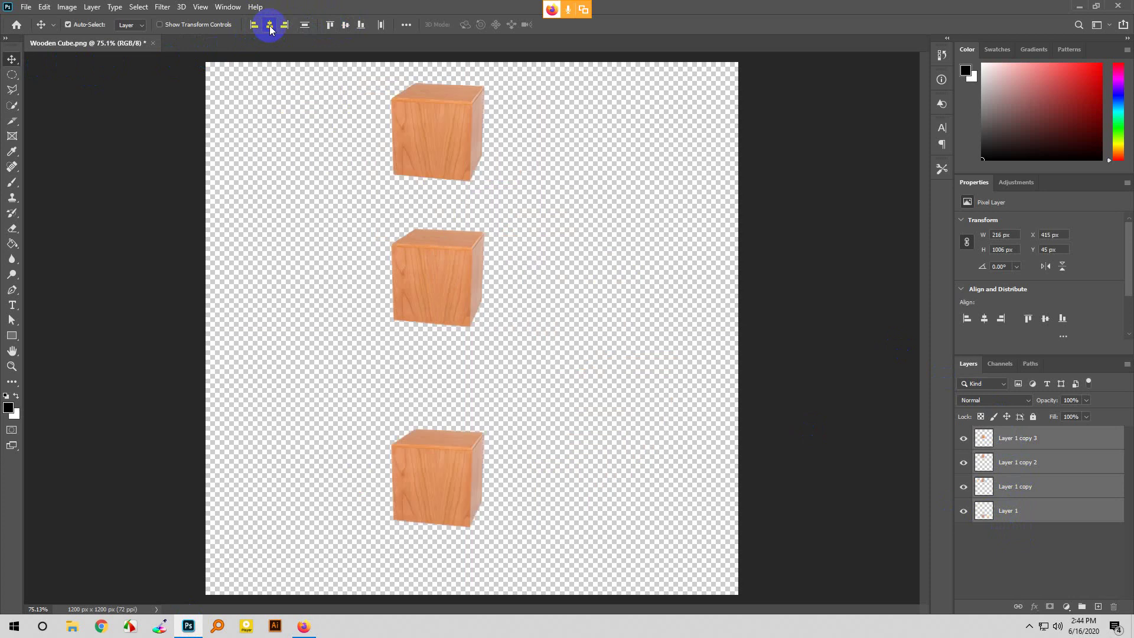
Step: Switch to Google Classroom in Firefox and view the Basic Layer Management image attached to the Basic Layer Management Assignment
click(293, 623)
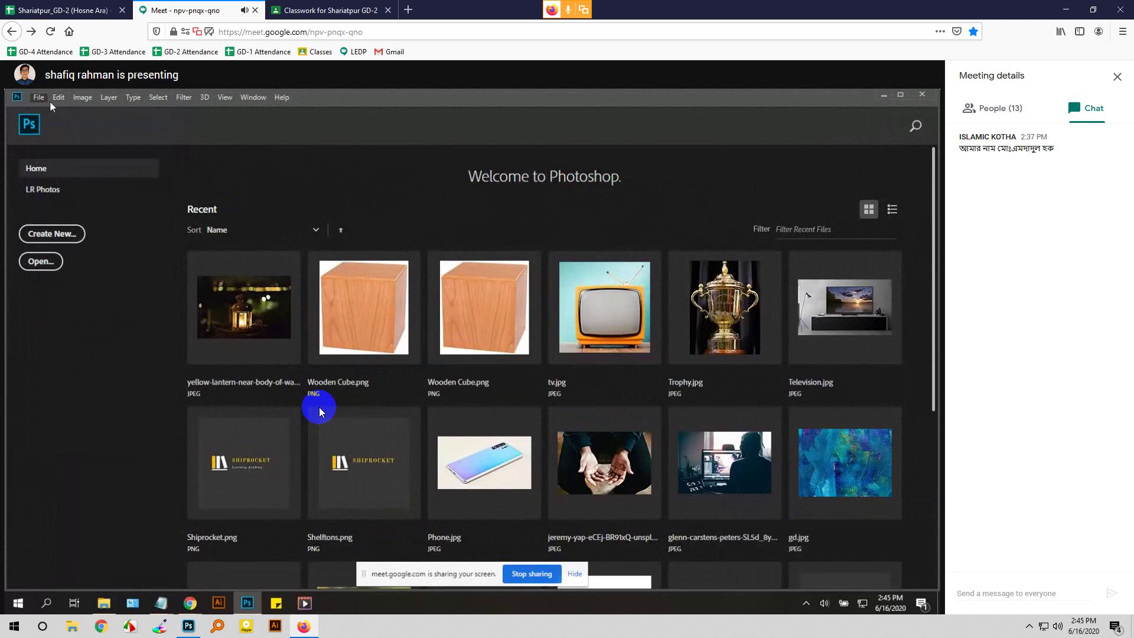
click(290, 10)
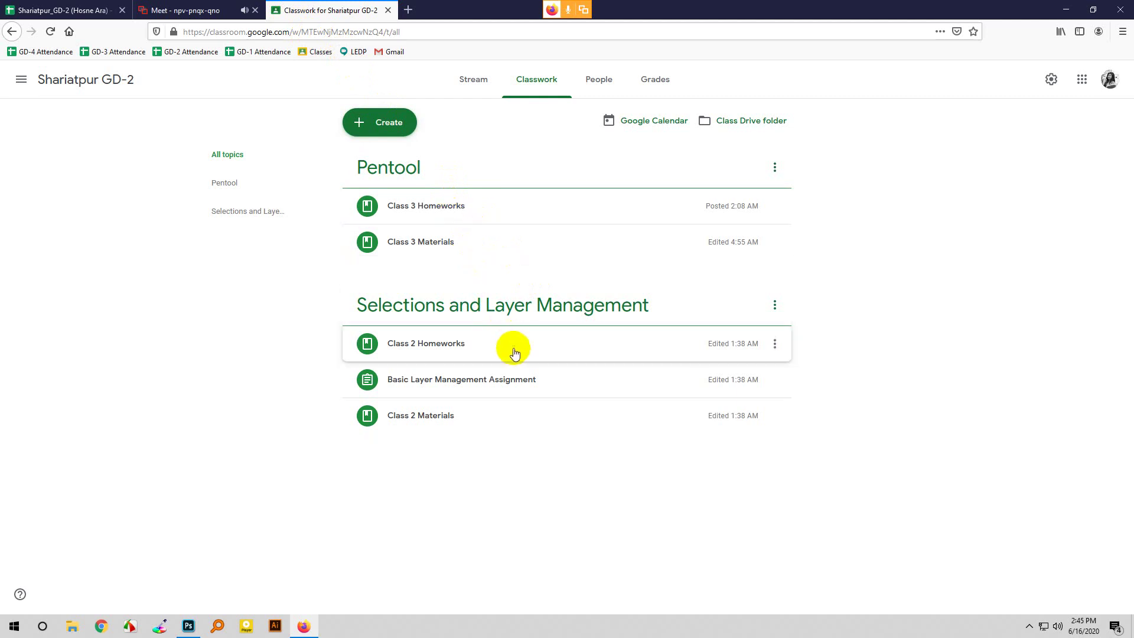
click(525, 378)
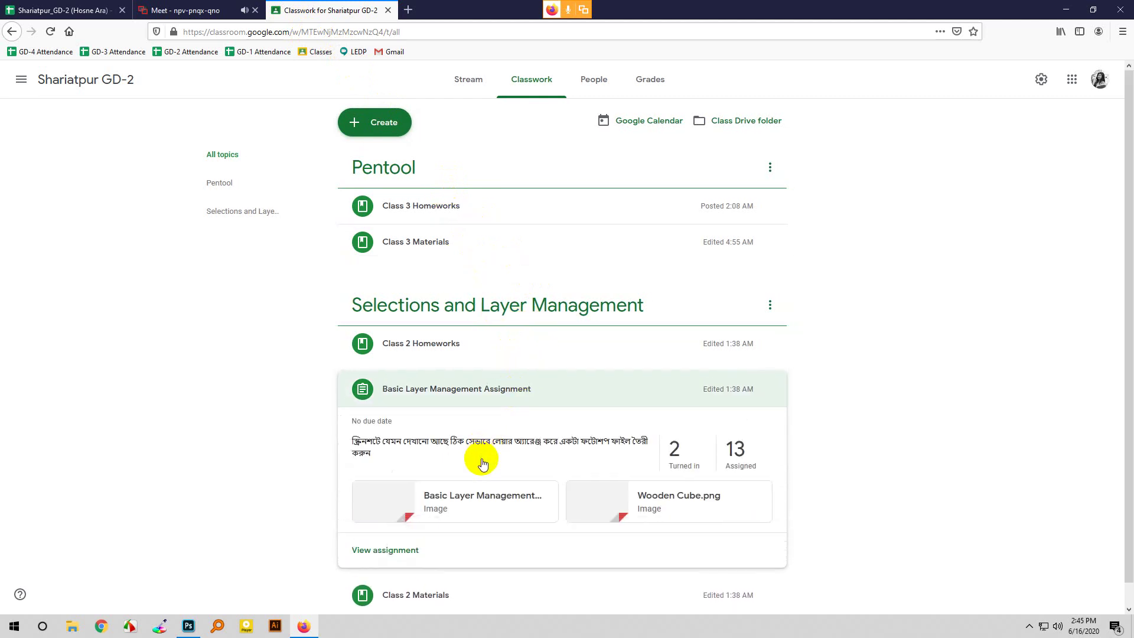
click(483, 506)
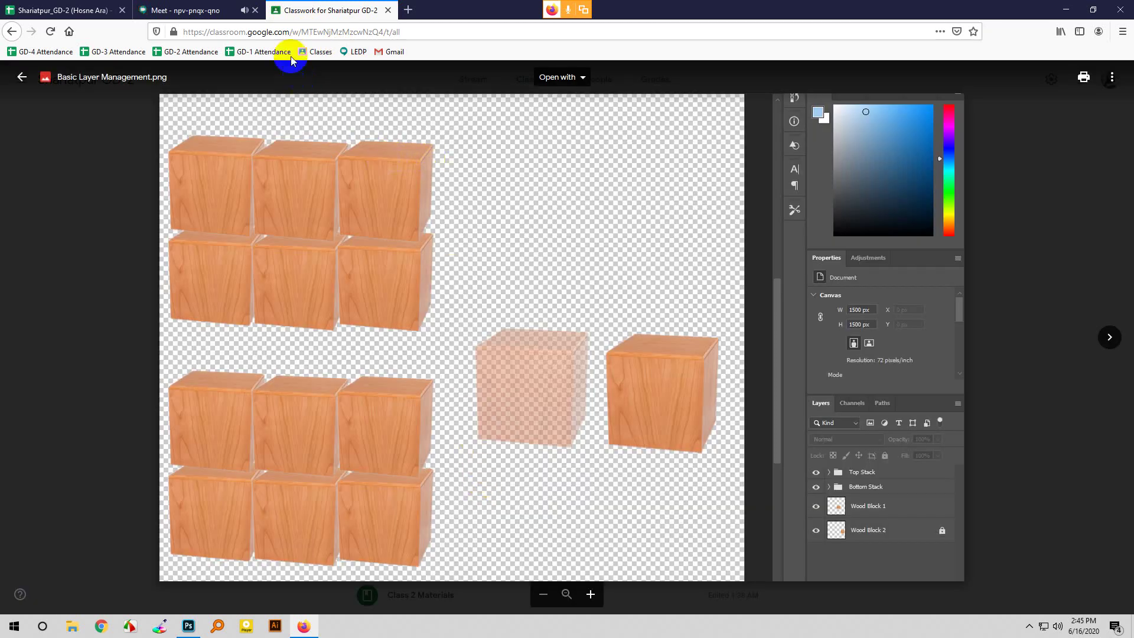
Step: Compare the student's shared screen in Google Meet with the assignment's reference image in Google Classroom
click(195, 8)
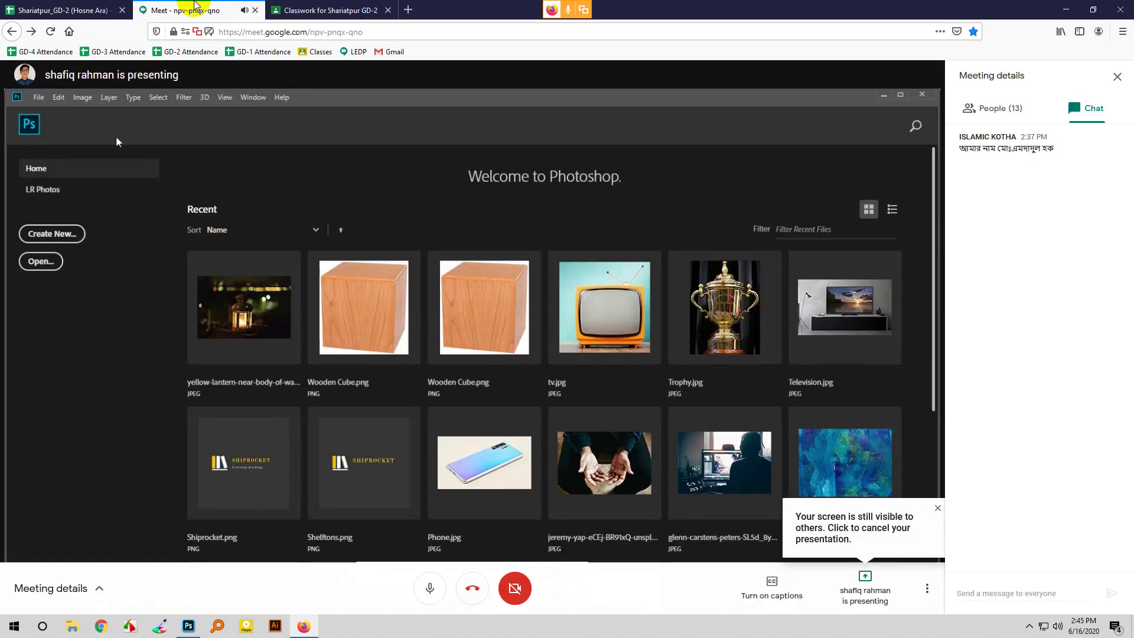
click(274, 6)
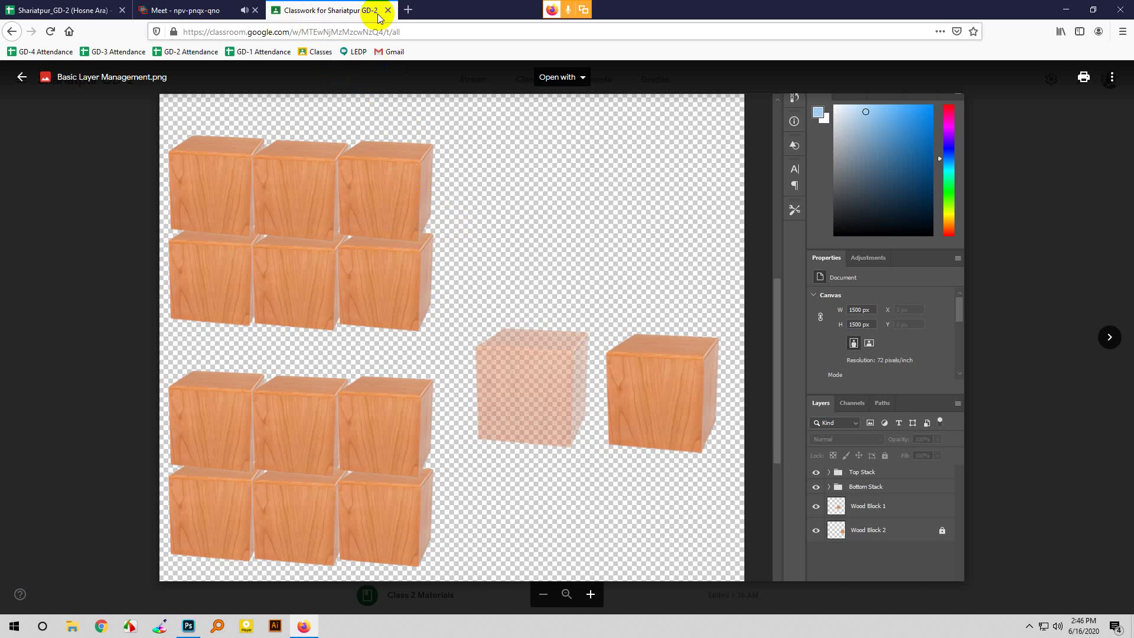
click(198, 7)
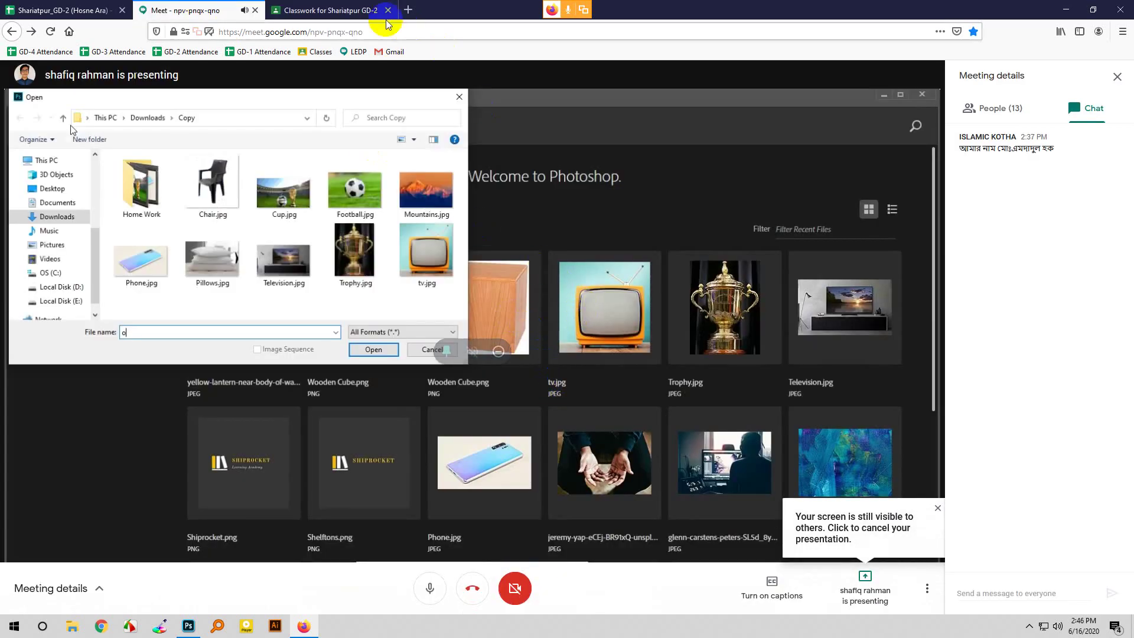
click(331, 10)
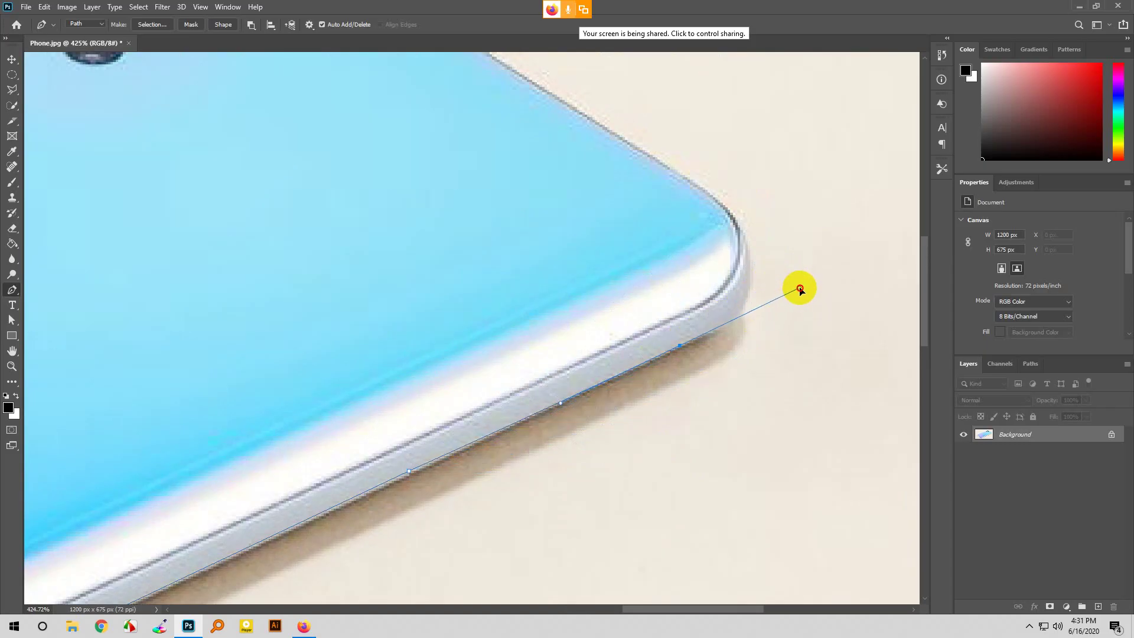
Step: Curve the Pen tool path around the phone's right corner in Phone.jpg, redoing the anchor that ends the curve
mouse_move(800, 289)
mouse_down()
mouse_move(812, 354)
mouse_move(815, 280)
mouse_up()
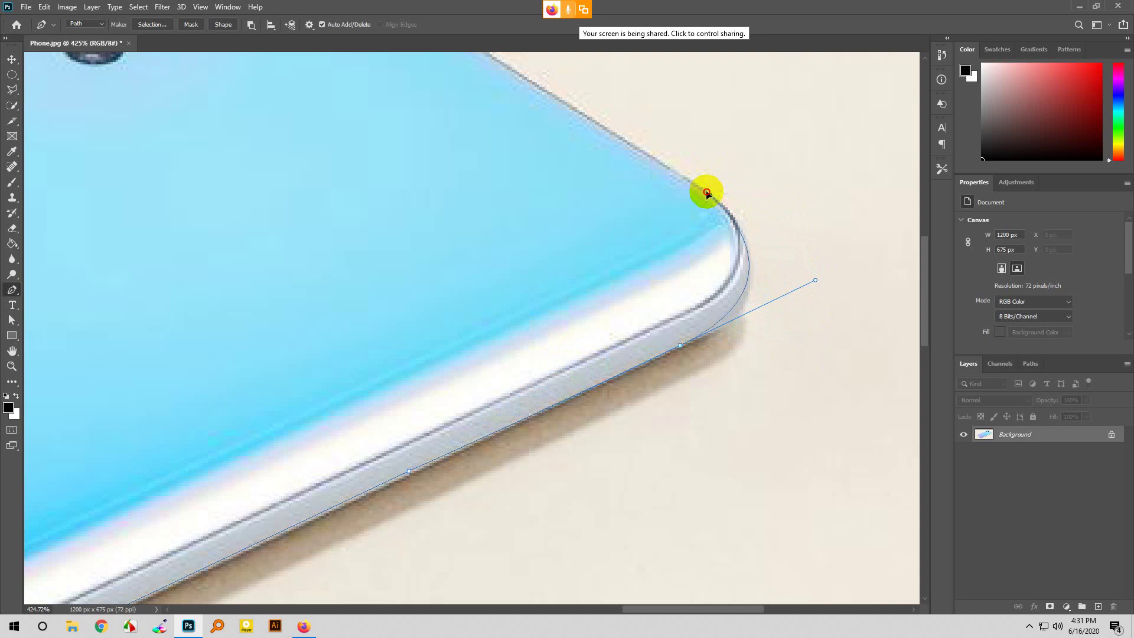
drag(708, 193, 699, 164)
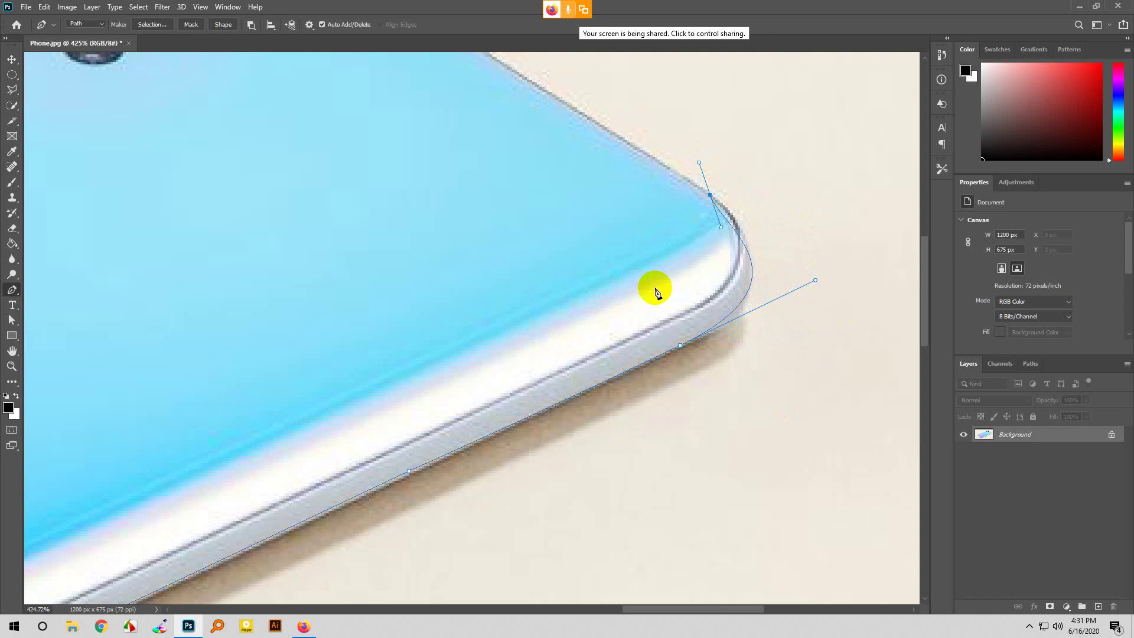
key(ctrl+z)
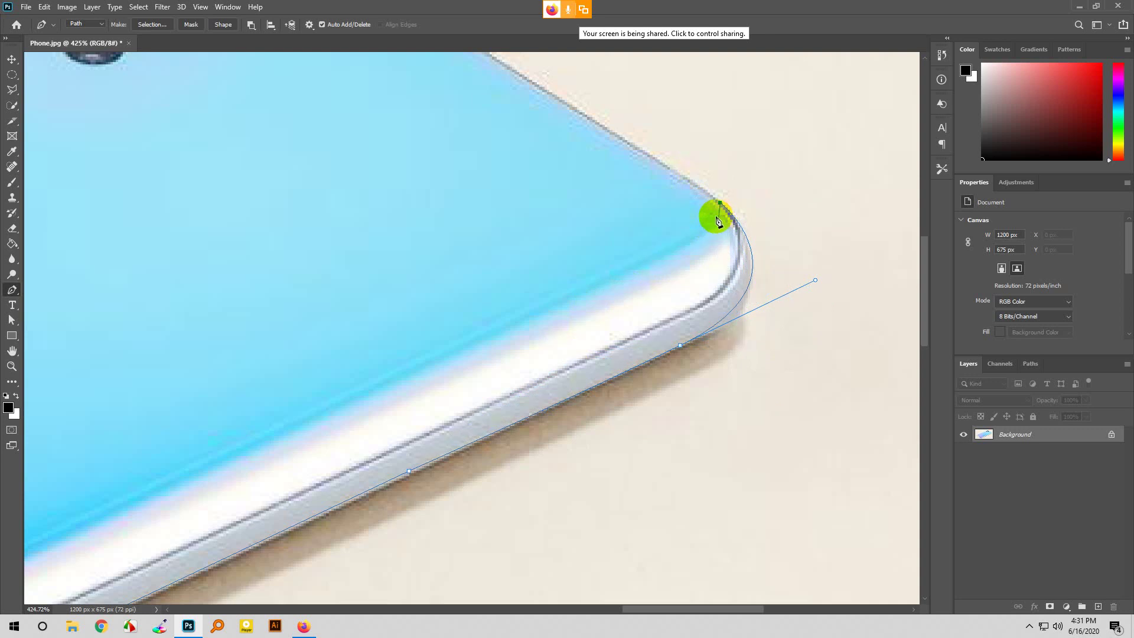
scroll(676, 322, up, 3)
scroll(795, 325, down, 2)
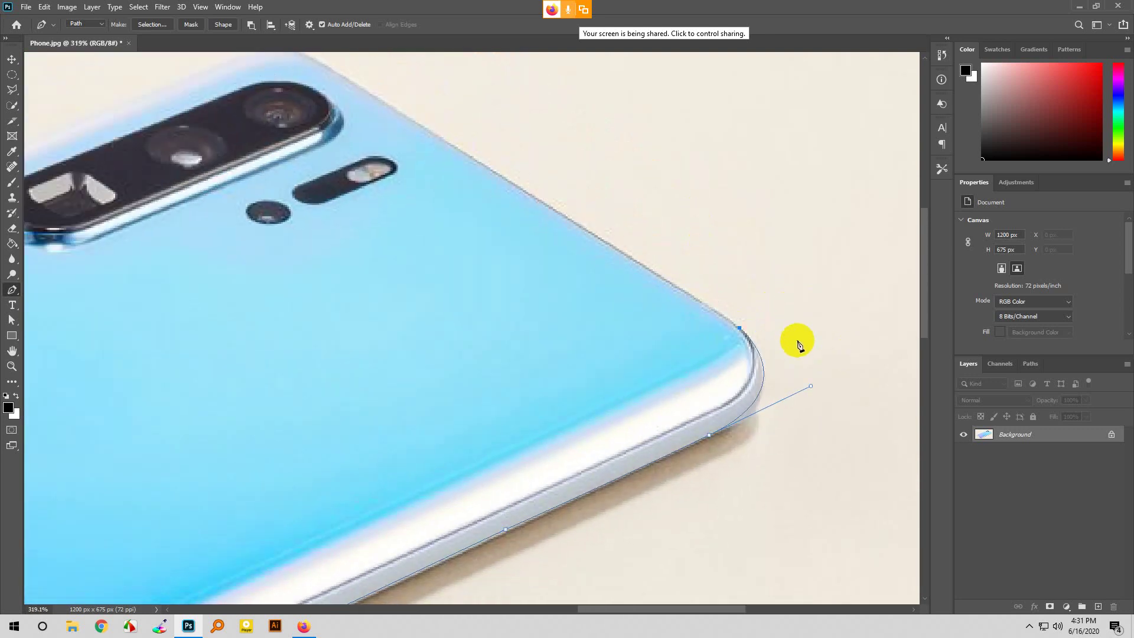
scroll(765, 412, up, 3)
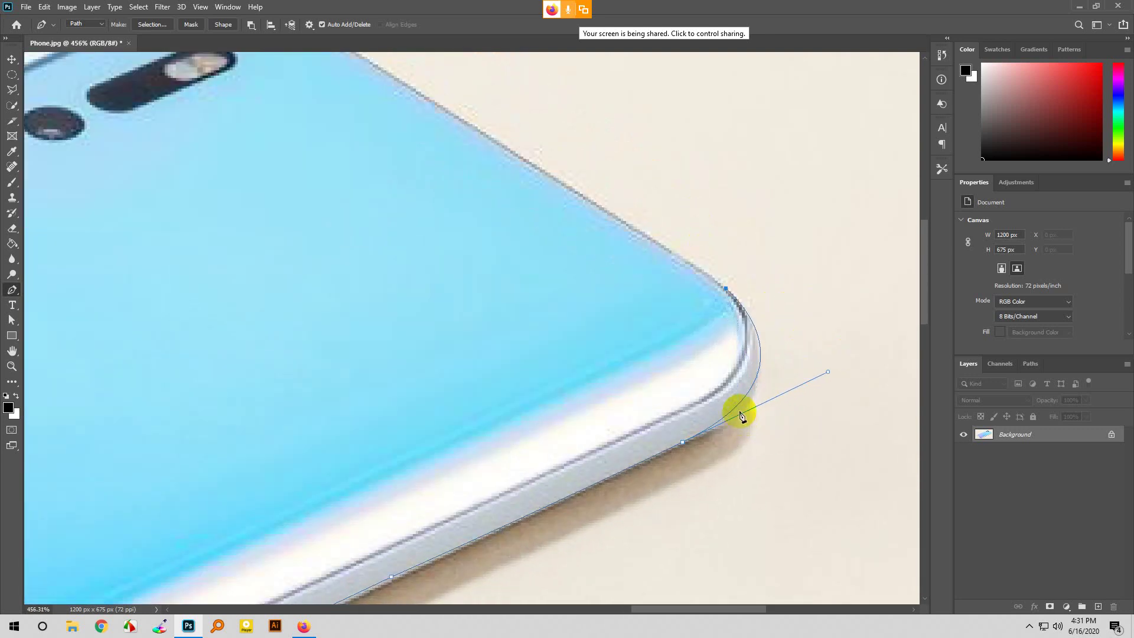
scroll(777, 349, down, 1)
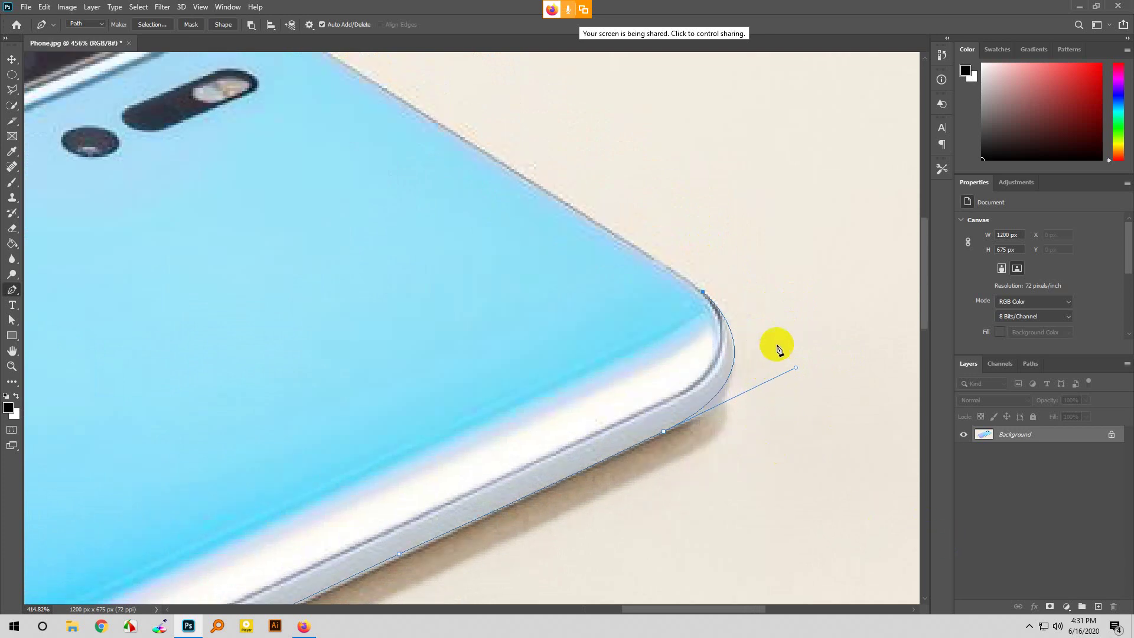
scroll(778, 349, down, 2)
scroll(230, 167, up, 1)
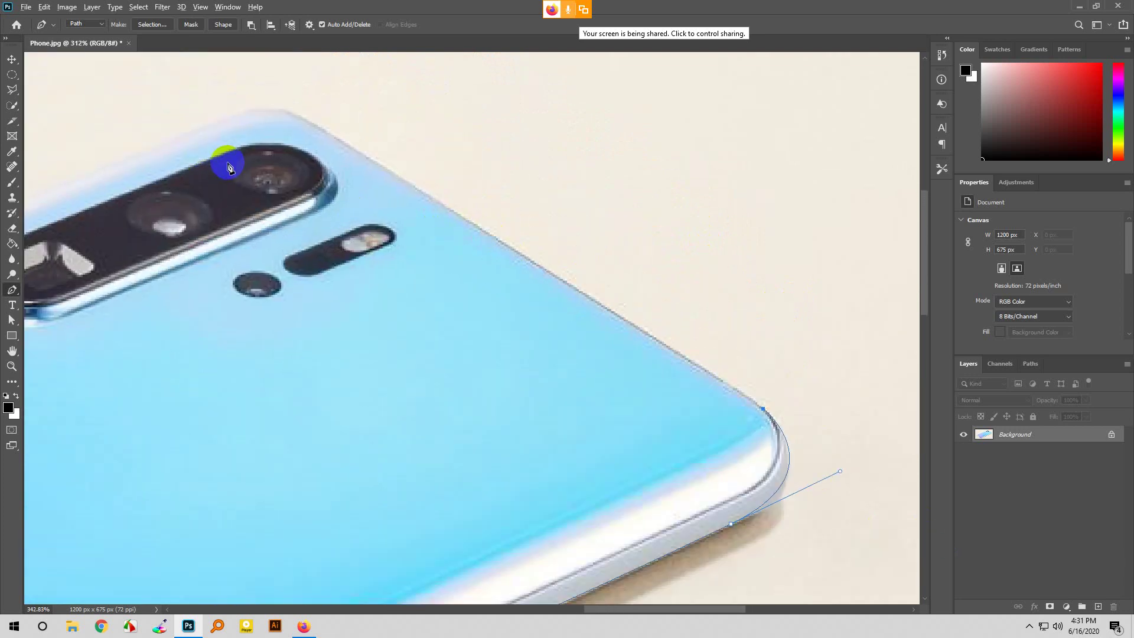
Step: Add straight path anchors along the phone's short edge from the right corner up to the corner beside the cameras
click(572, 300)
scroll(676, 380, down, 1)
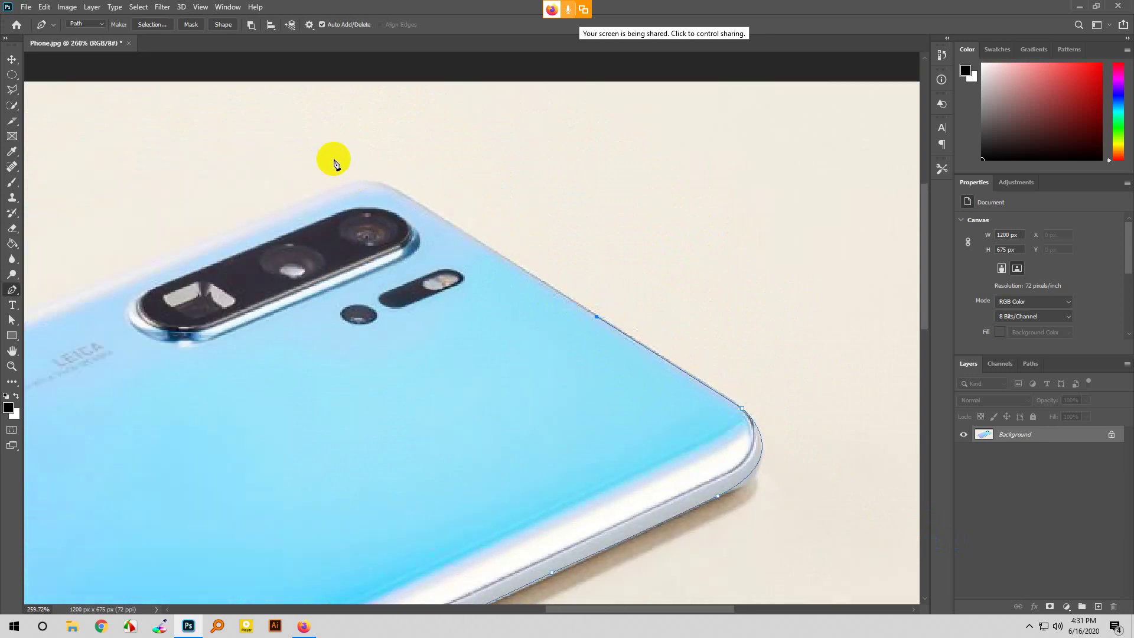
scroll(339, 165, up, 2)
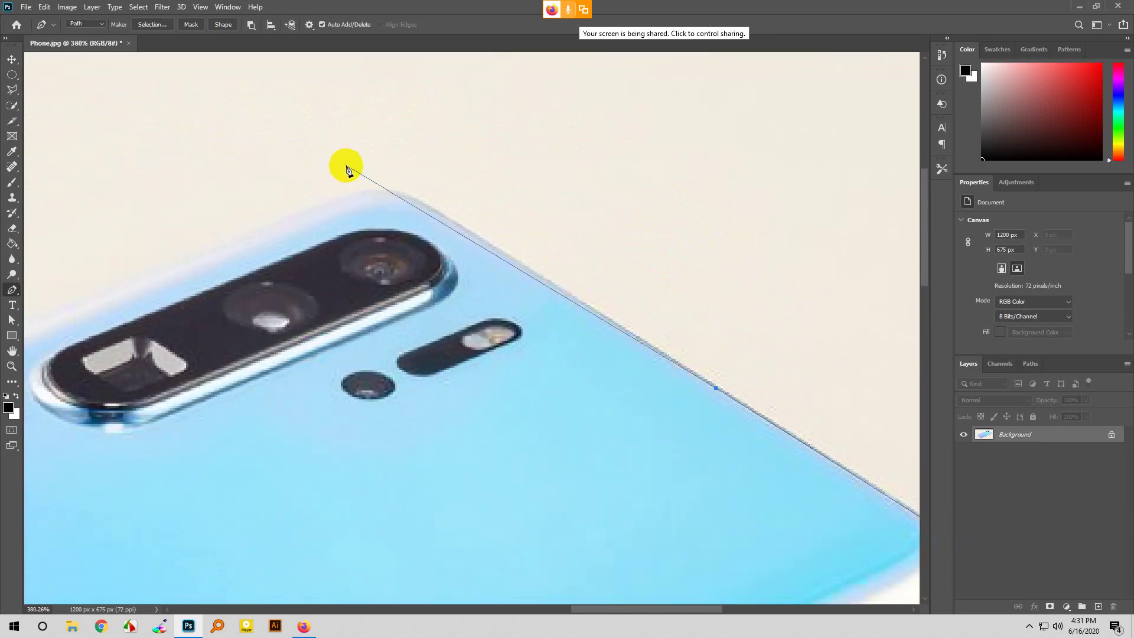
click(448, 219)
scroll(411, 211, left, 3)
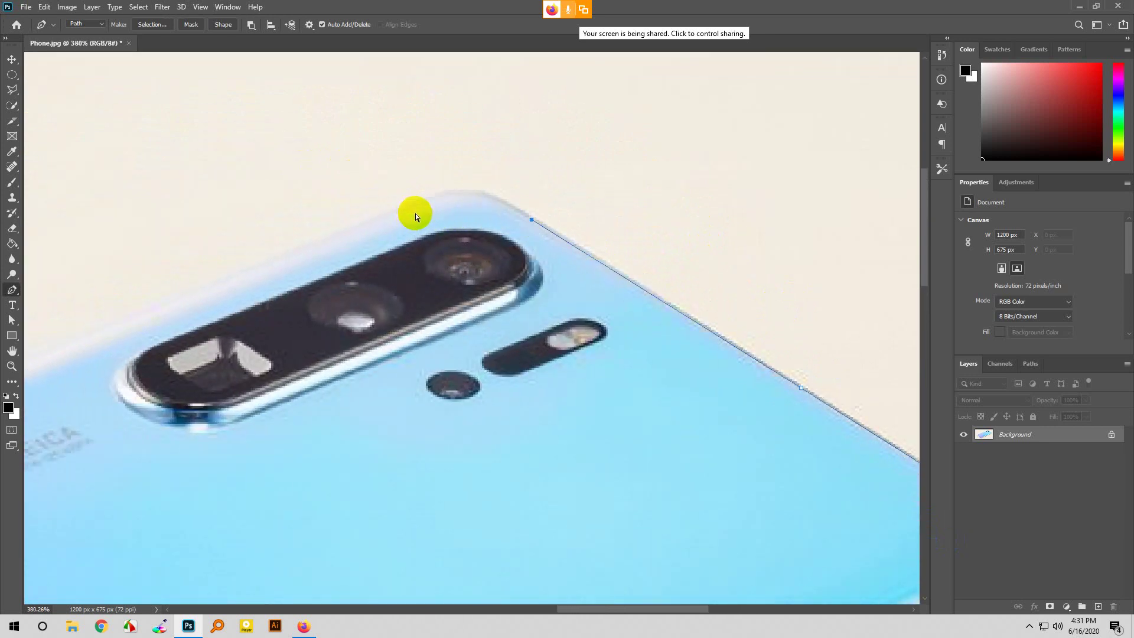
Step: Redo the last anchor as a smooth point following the edge, and curve the path around the corner beside the cameras
click(528, 221)
drag(527, 221, 407, 149)
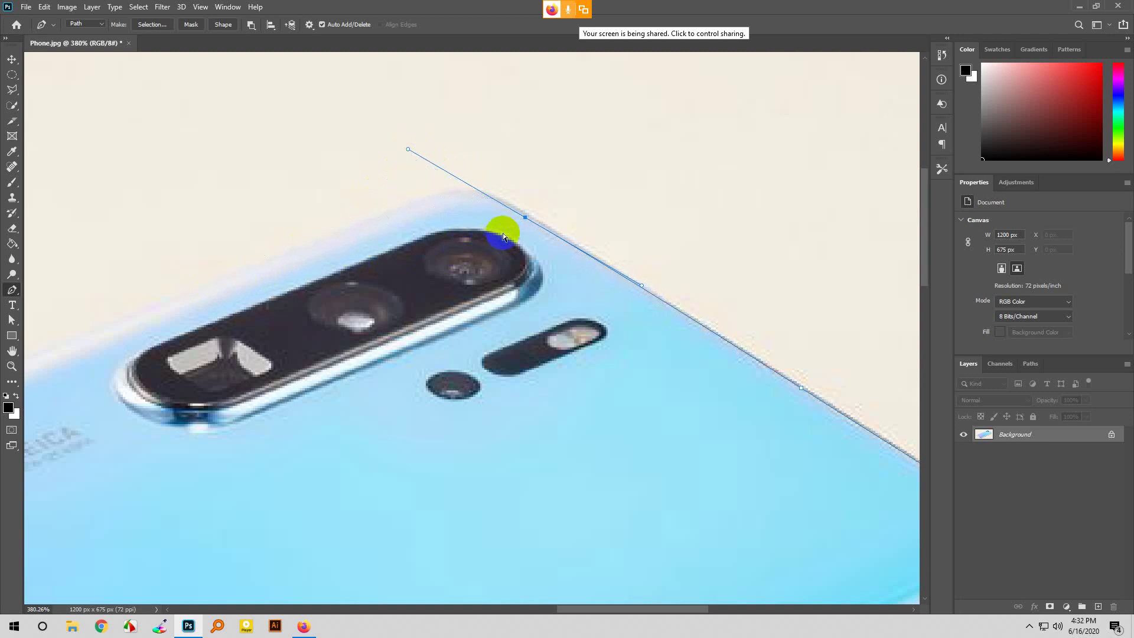
key(ctrl+z)
click(545, 227)
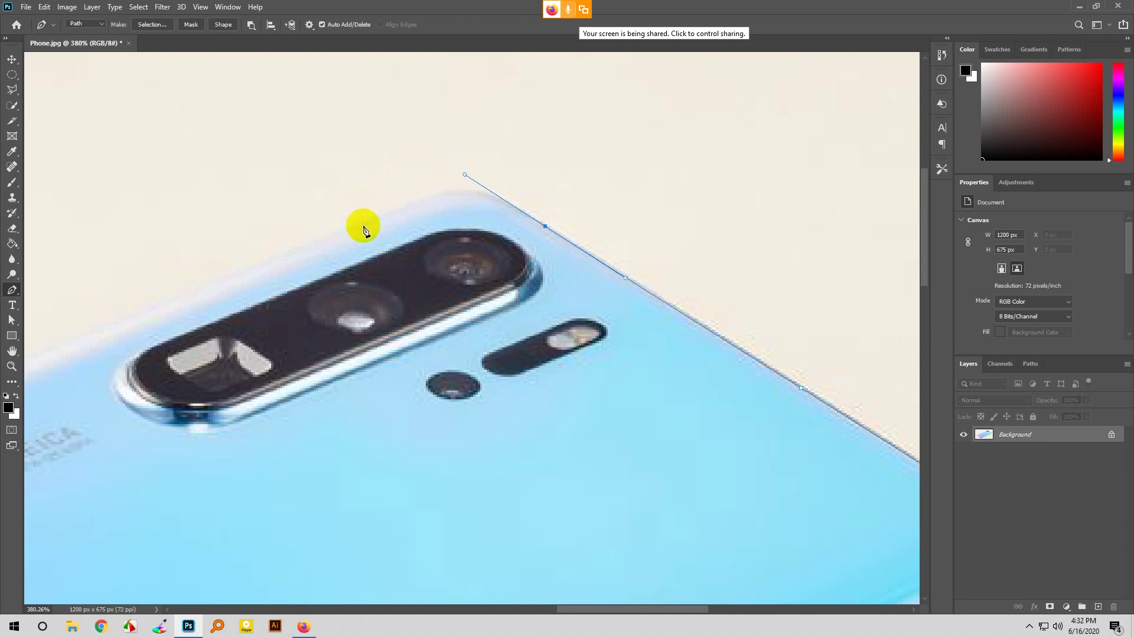
drag(363, 224, 285, 263)
scroll(408, 245, down, 6)
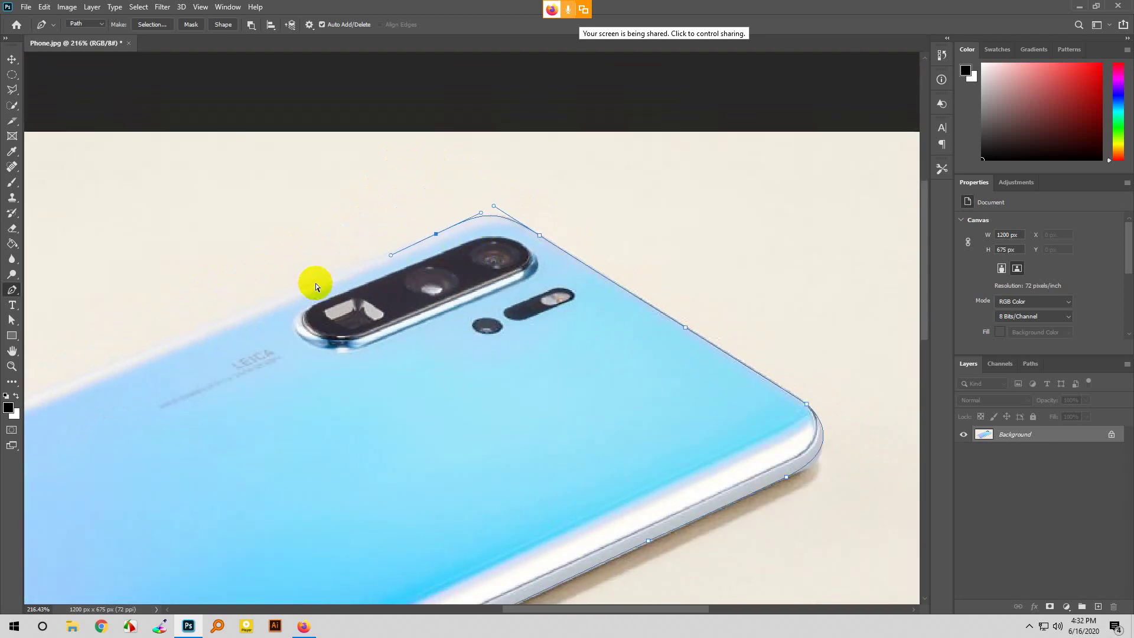
Step: Extend the path along the phone's long upper edge, past the camera module and the LEICA text
scroll(259, 322, up, 4)
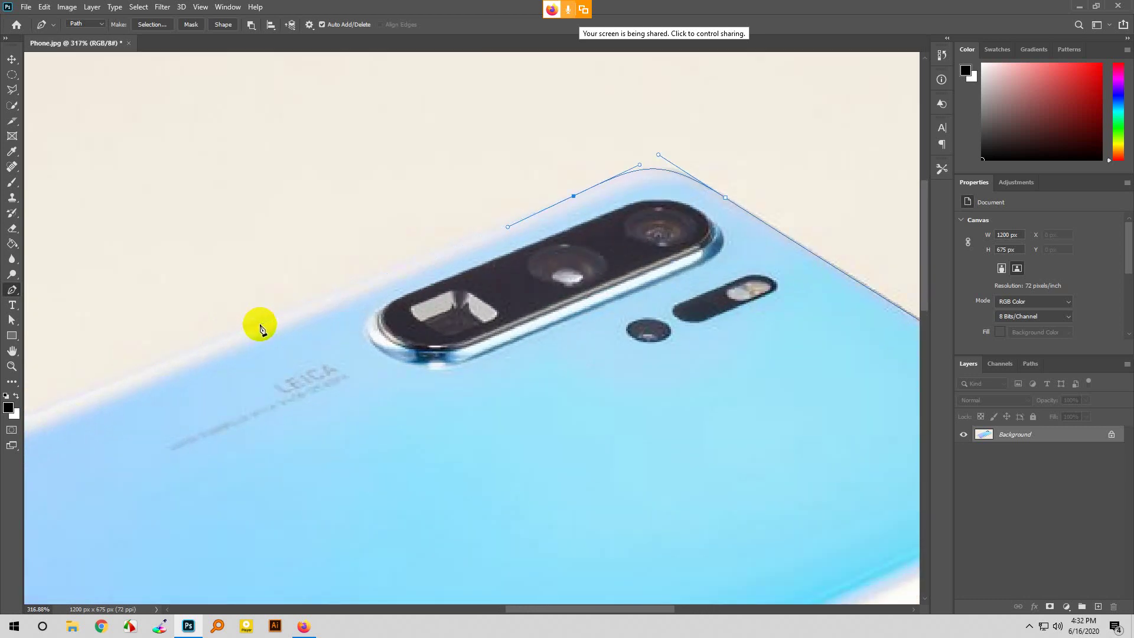
drag(259, 322, 324, 312)
scroll(539, 319, down, 4)
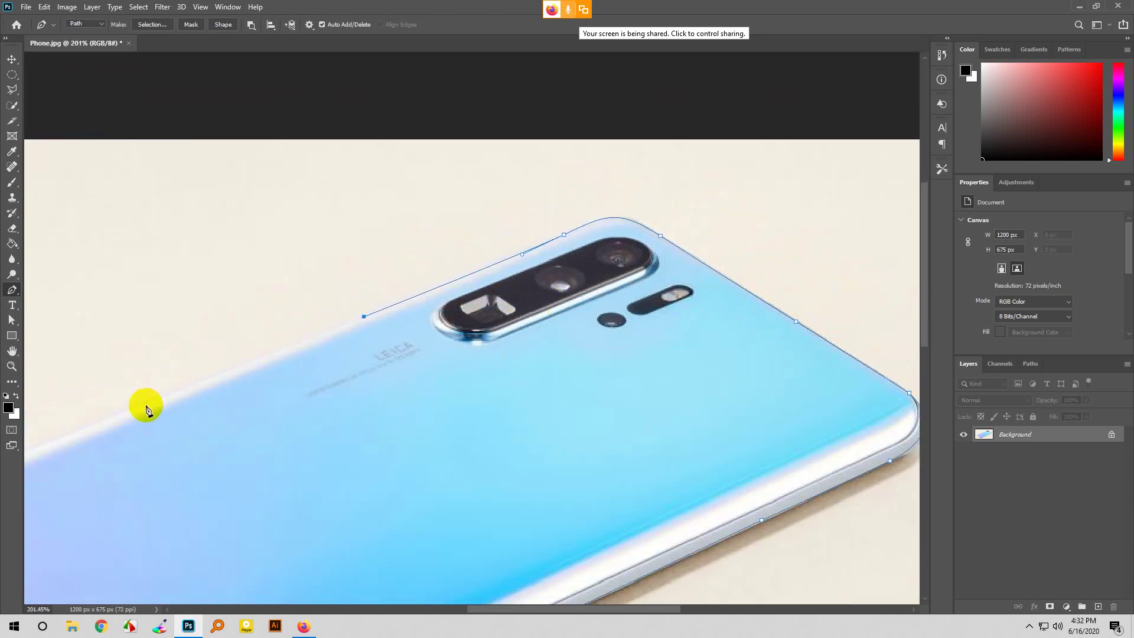
scroll(772, 299, down, 3)
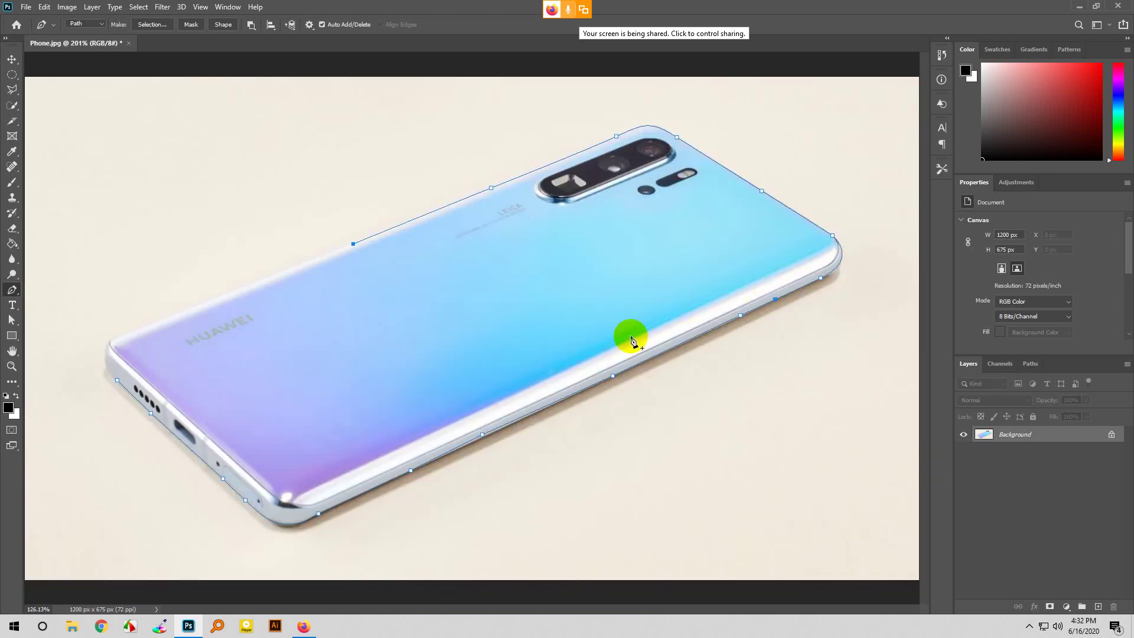
Step: Extend the path along the upper long edge past the HUAWEI text and close it around the phone's left corner at the starting anchor
scroll(98, 309, up, 4)
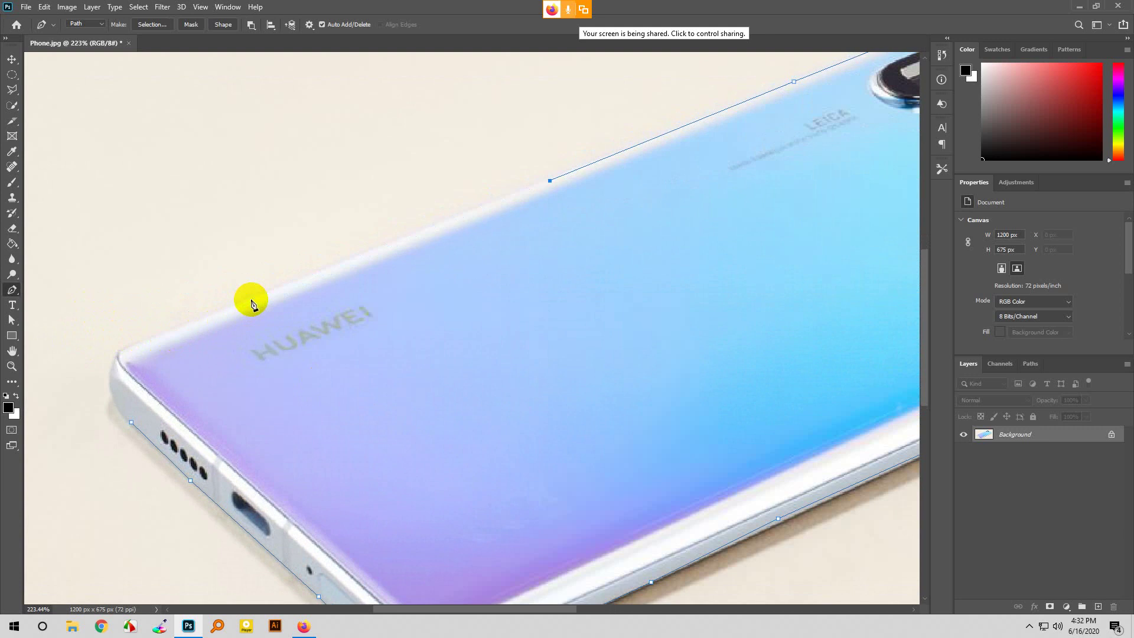
drag(207, 314, 113, 354)
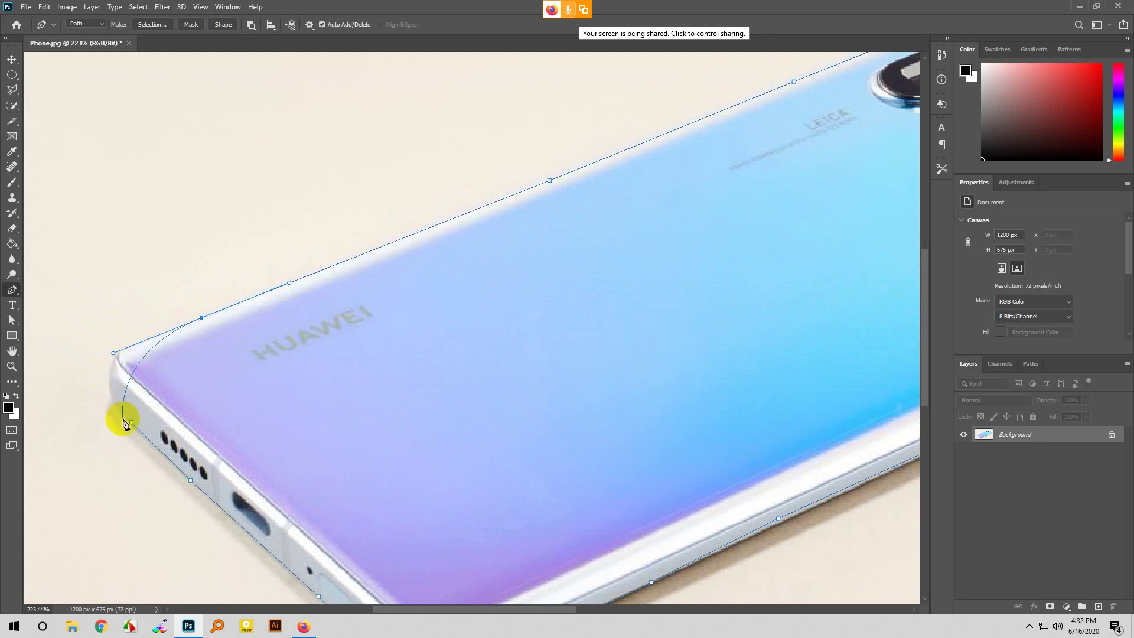
mouse_move(131, 423)
mouse_down()
mouse_move(174, 504)
mouse_move(109, 392)
mouse_move(132, 427)
mouse_up()
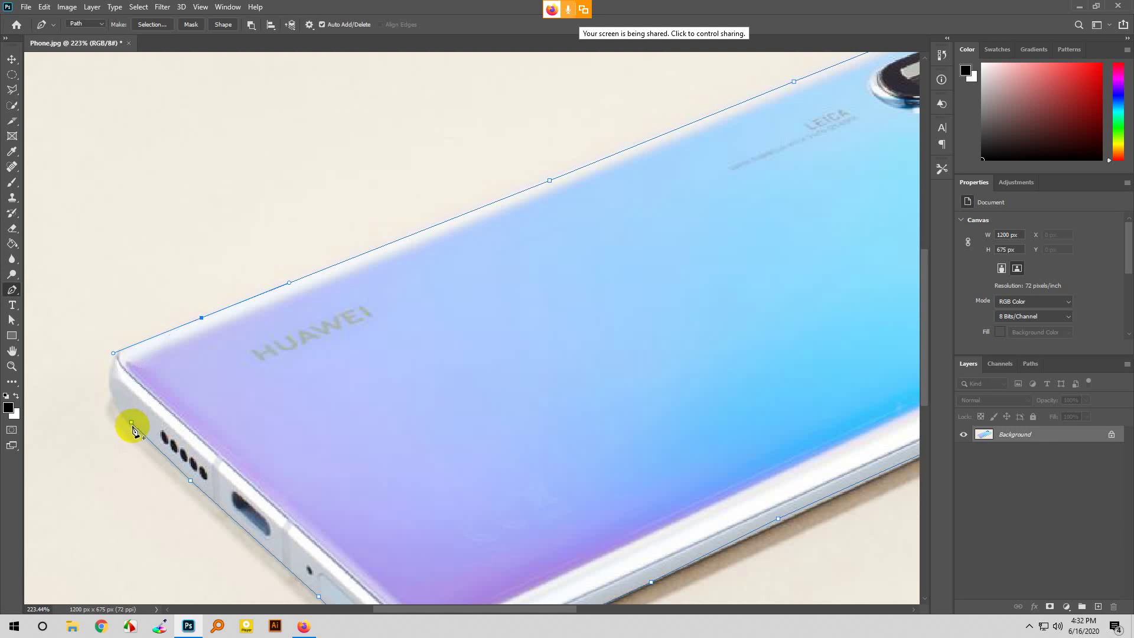
mouse_move(133, 427)
mouse_down()
mouse_move(111, 398)
mouse_move(119, 428)
mouse_move(132, 424)
mouse_up()
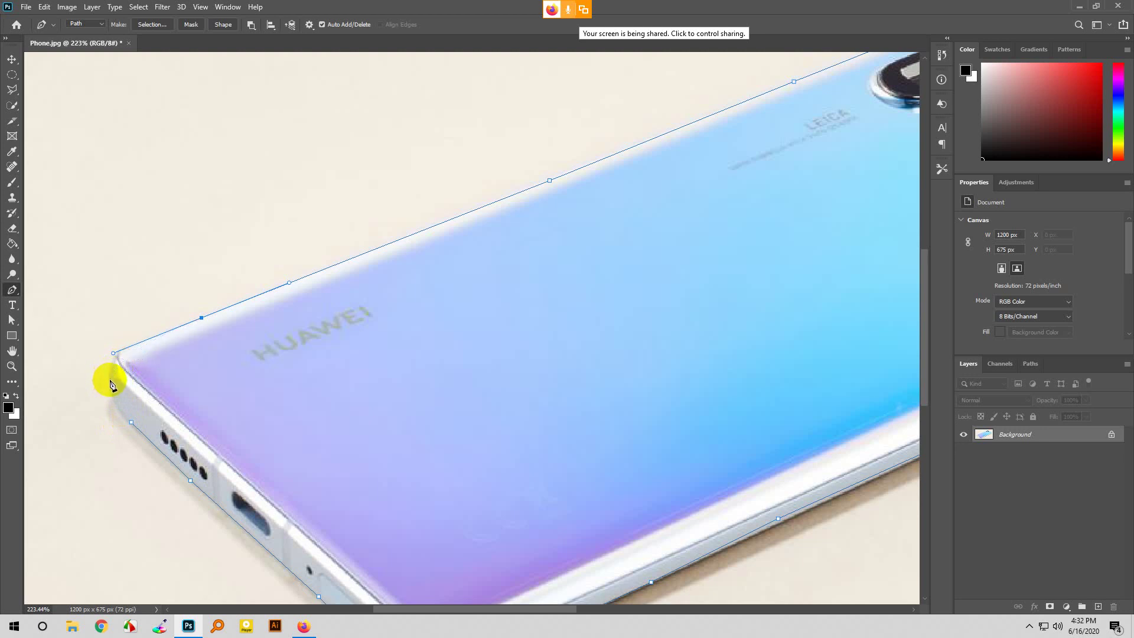
drag(113, 385, 108, 407)
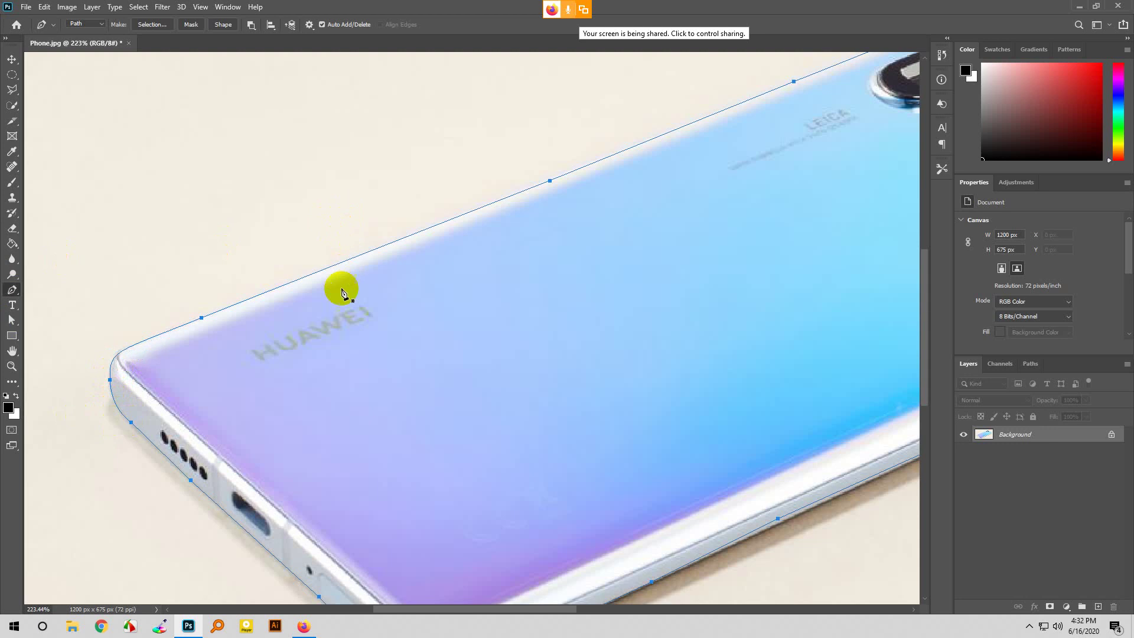
Step: Examine the closed path around the phone, checking how closely its anchors follow the long lower edge
scroll(55, 282, down, 3)
scroll(174, 322, down, 3)
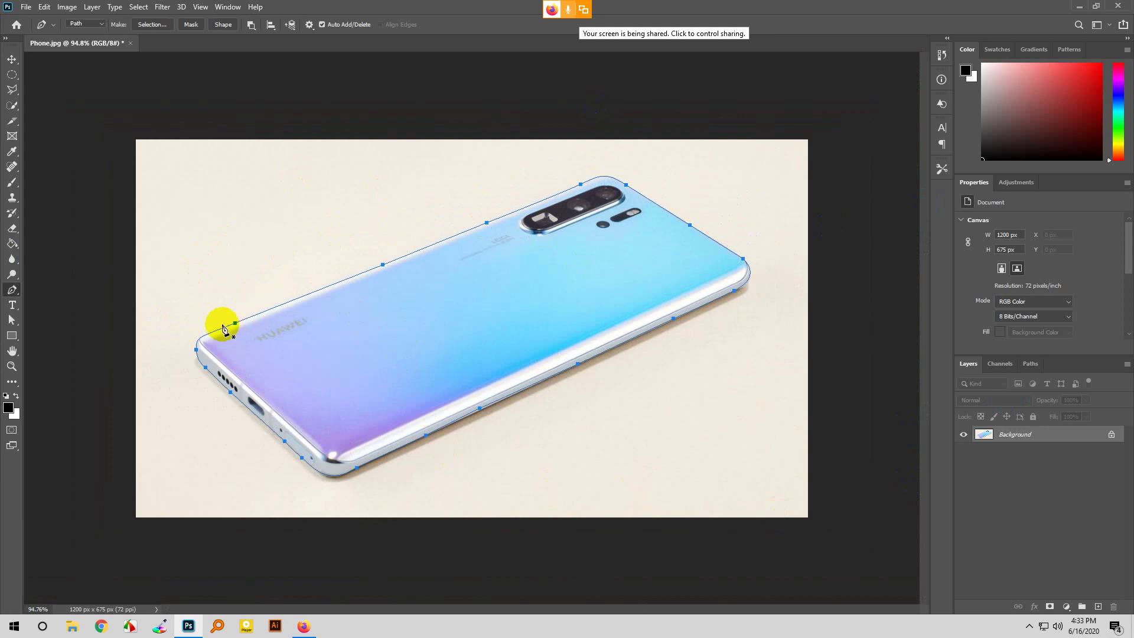
scroll(177, 367, up, 2)
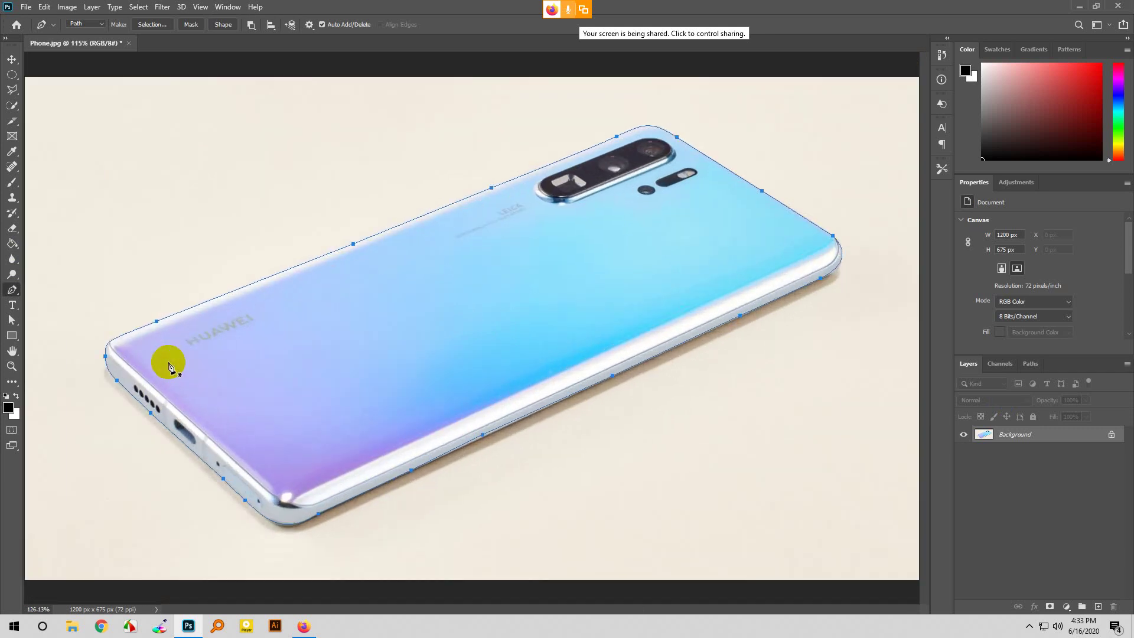
scroll(260, 345, down, 2)
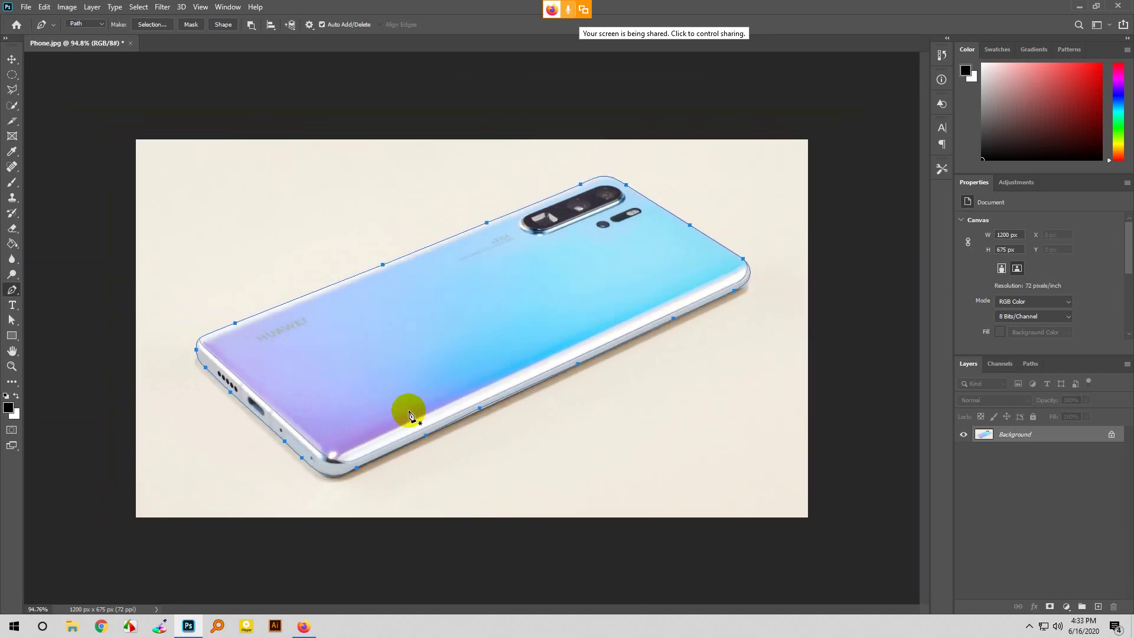
scroll(484, 434, up, 6)
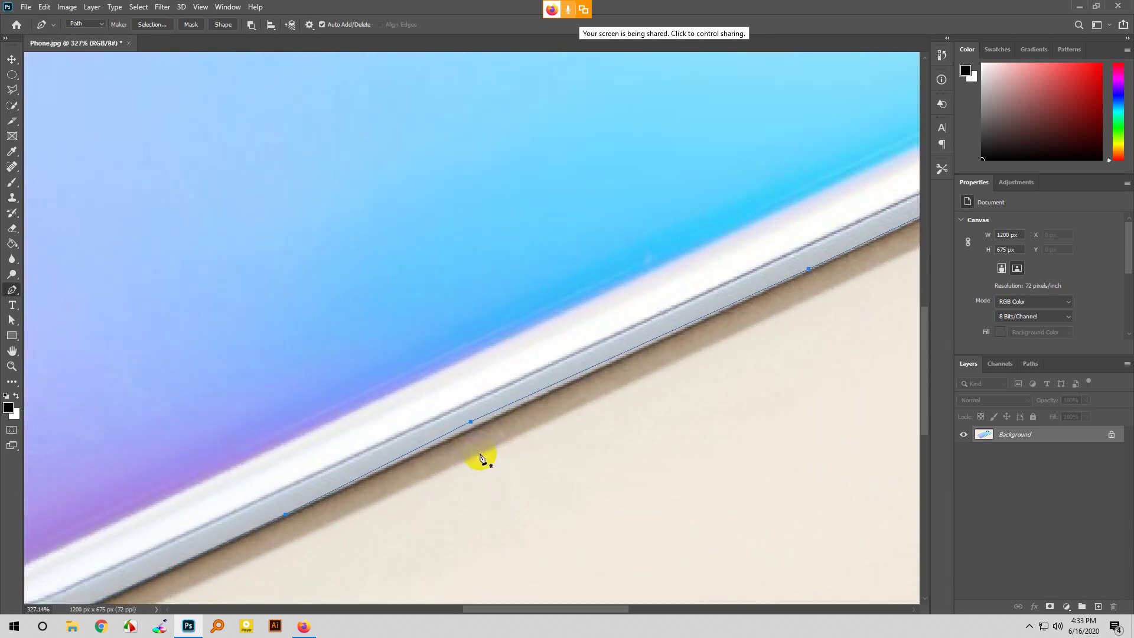
scroll(469, 312, down, 3)
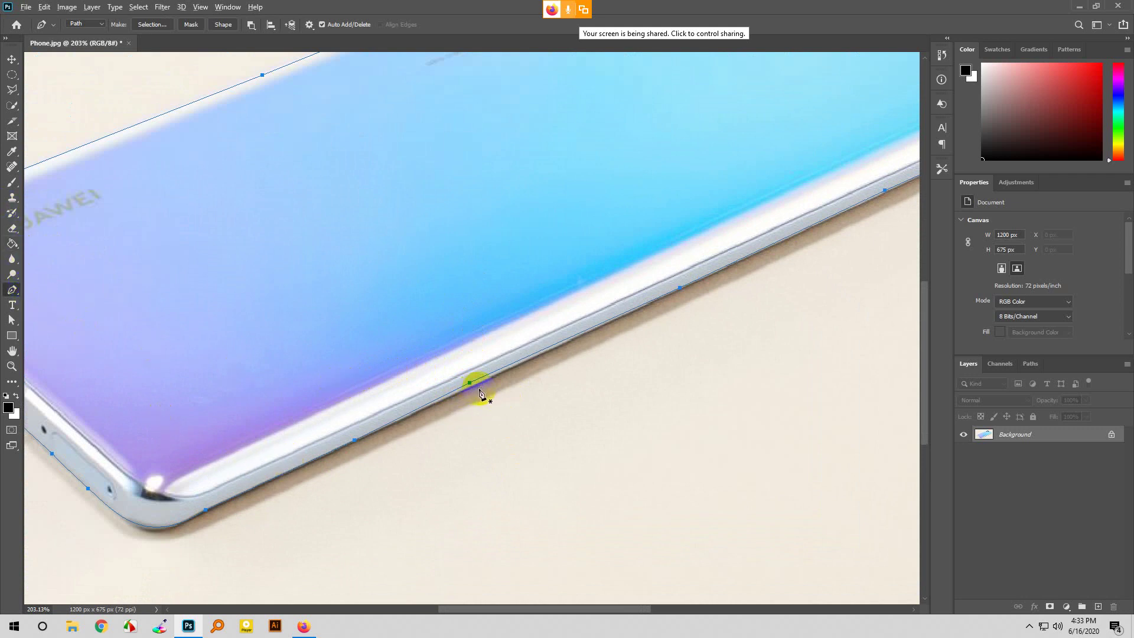
scroll(481, 395, up, 3)
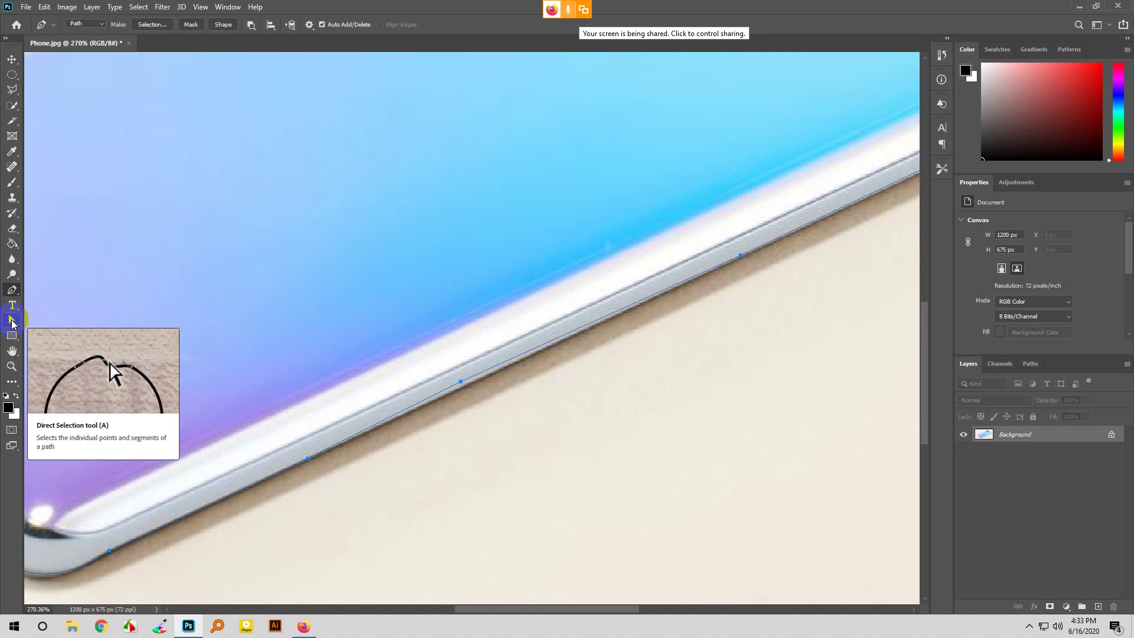
Step: Move the stray anchor on the phone's long lower edge outward onto the edge with the Direct Selection tool
click(12, 322)
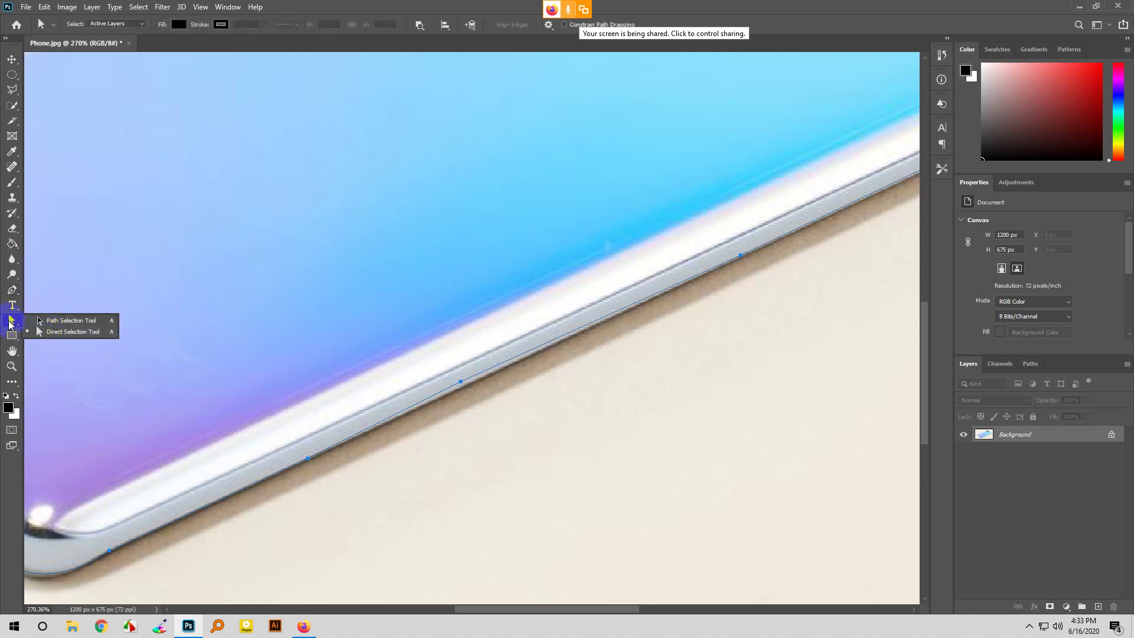
drag(12, 323, 68, 332)
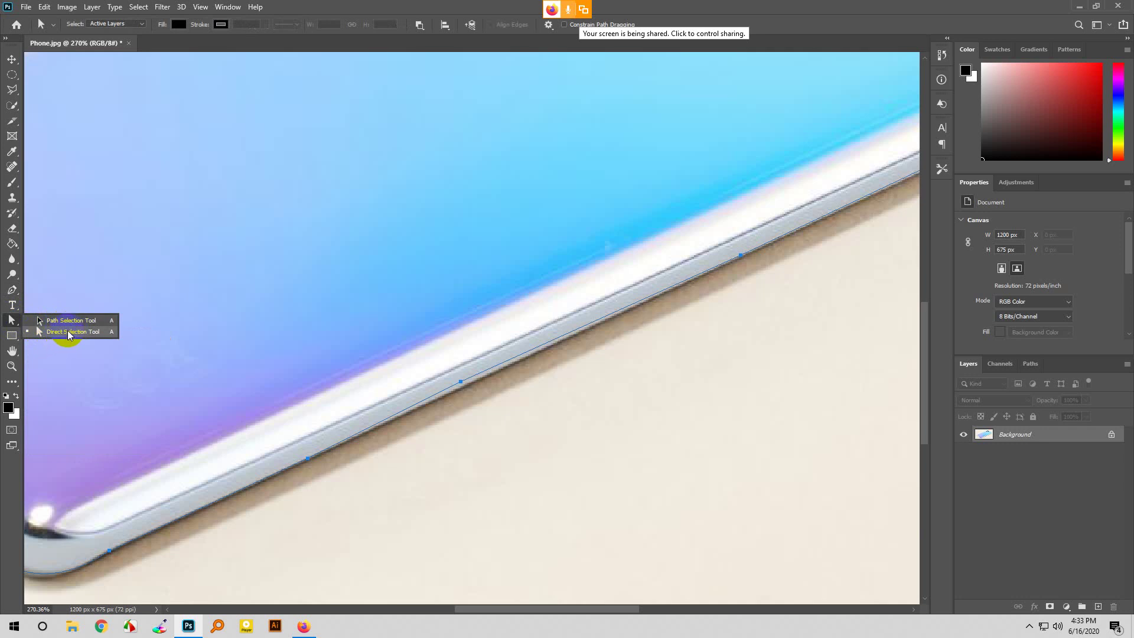
mouse_move(68, 335)
mouse_down()
mouse_move(62, 322)
mouse_move(76, 333)
mouse_up()
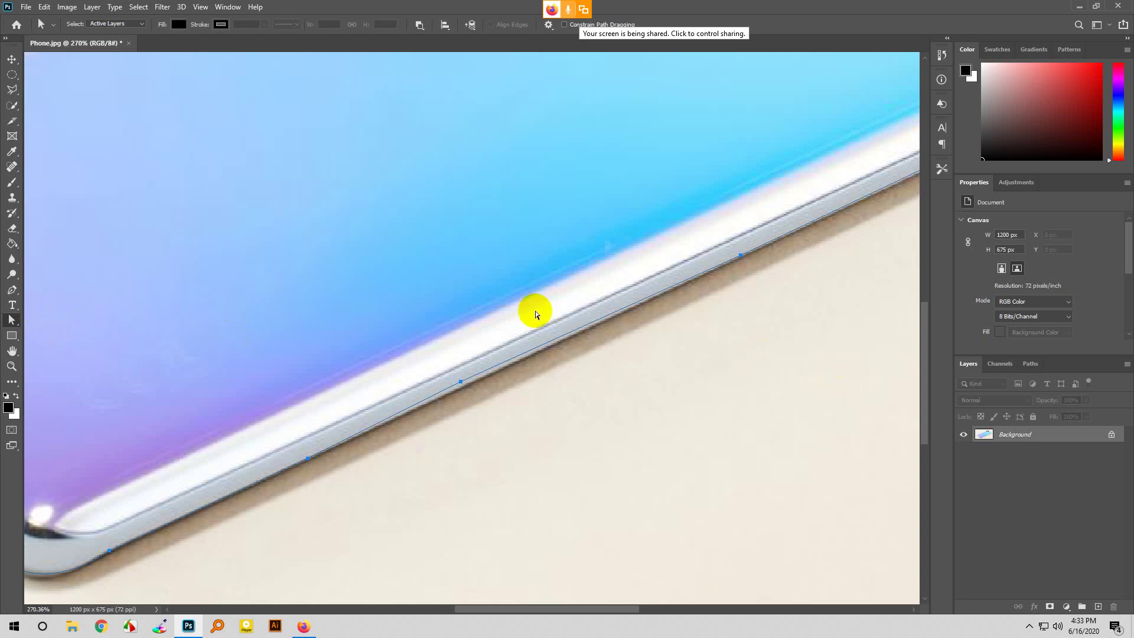
scroll(458, 290, down, 6)
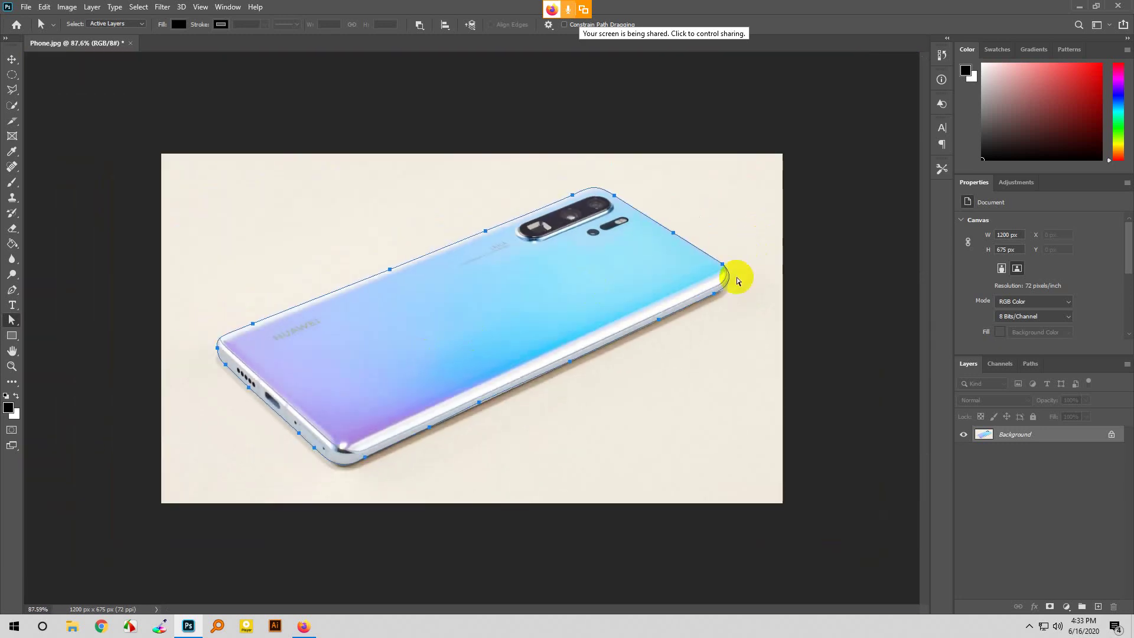
scroll(473, 410, up, 5)
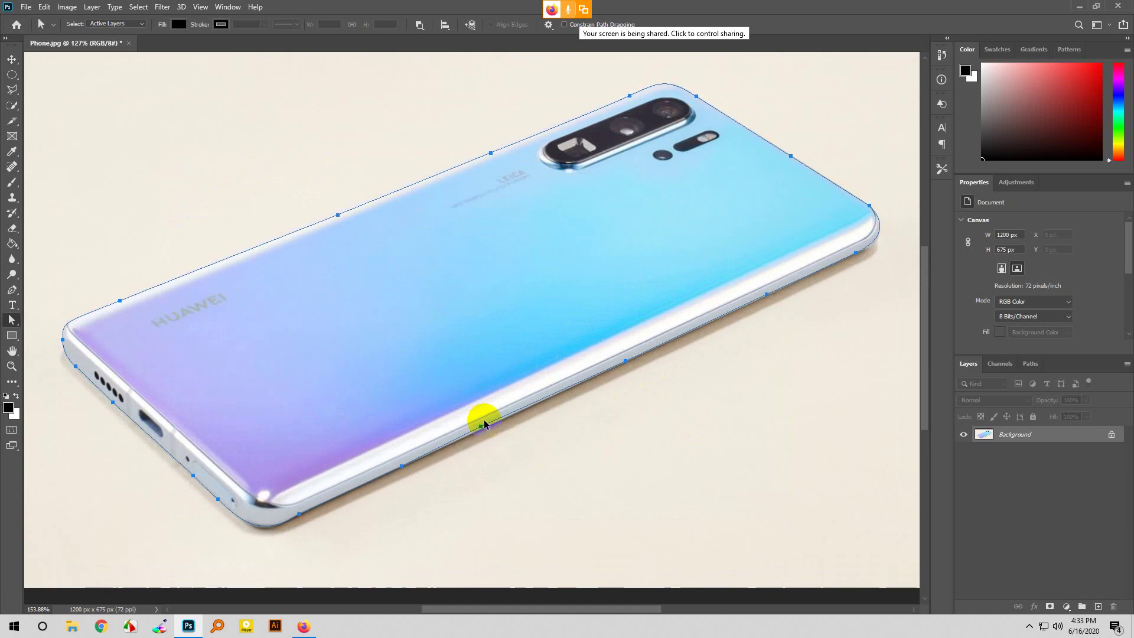
scroll(479, 428, up, 3)
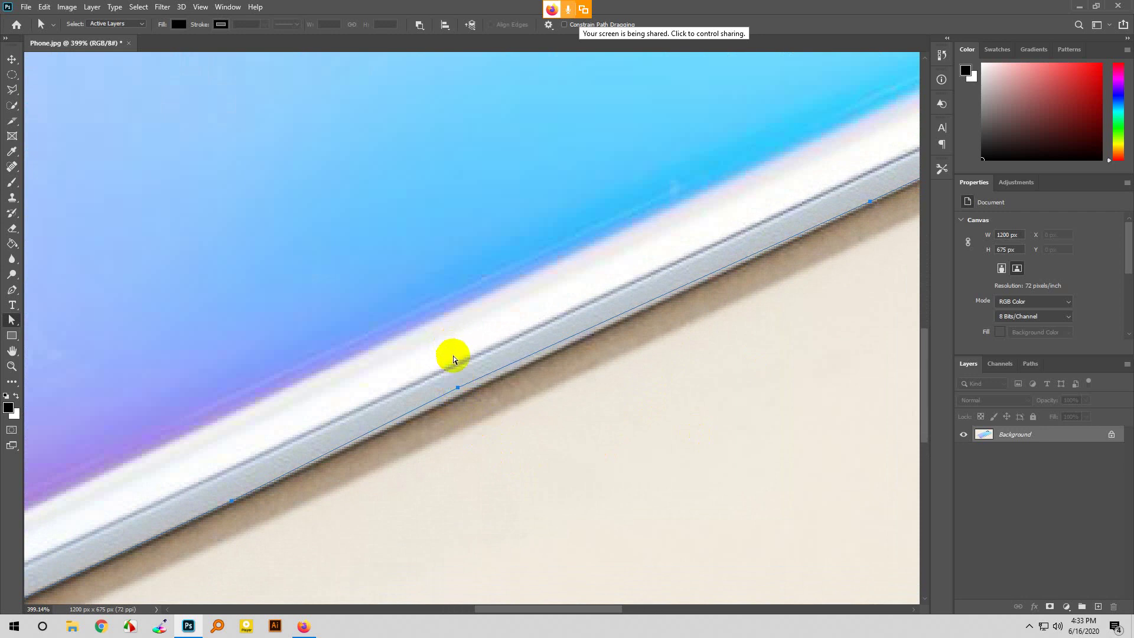
click(459, 389)
drag(460, 391, 460, 393)
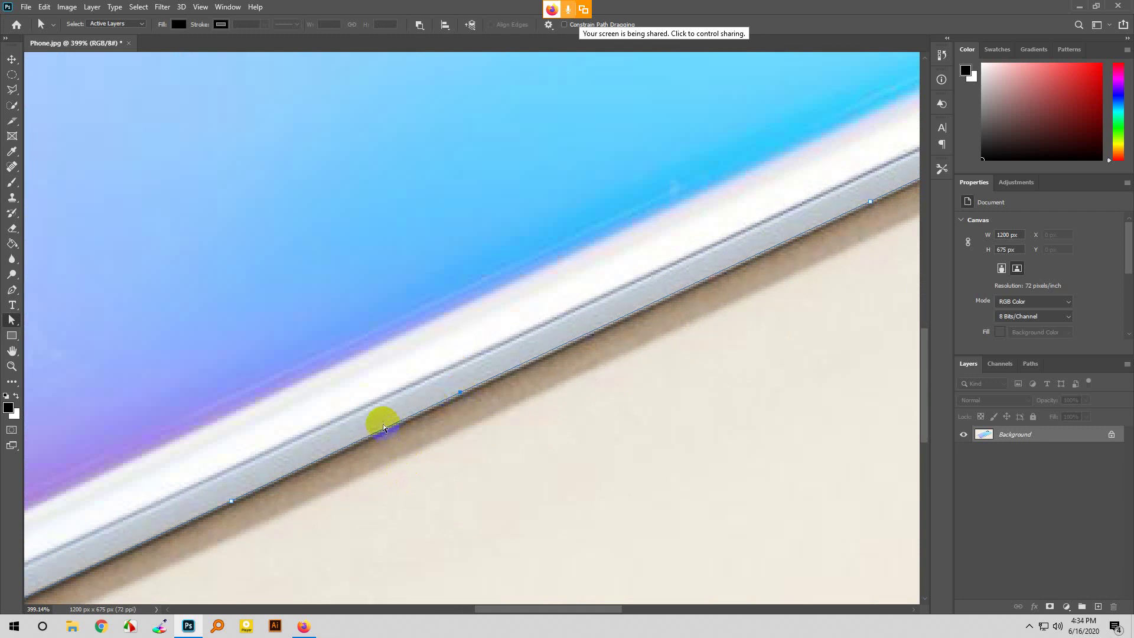
Step: Try moving anchors on the long lower edge away from the phone's outline, and undo each move
scroll(380, 418, down, 4)
scroll(827, 234, up, 3)
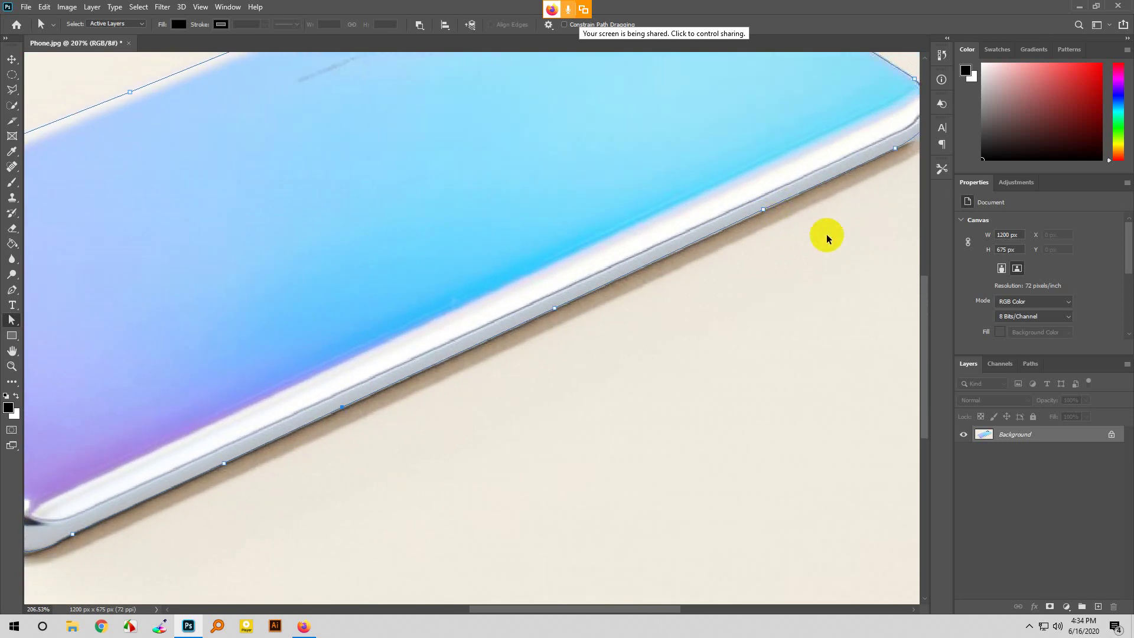
scroll(696, 256, up, 1)
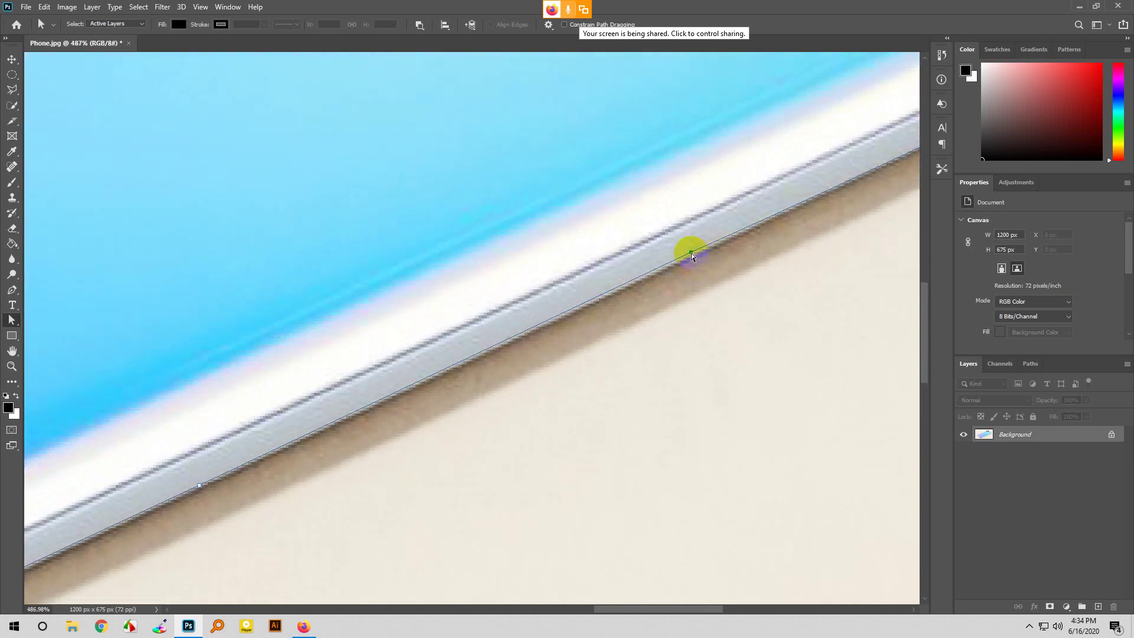
drag(692, 255, 671, 207)
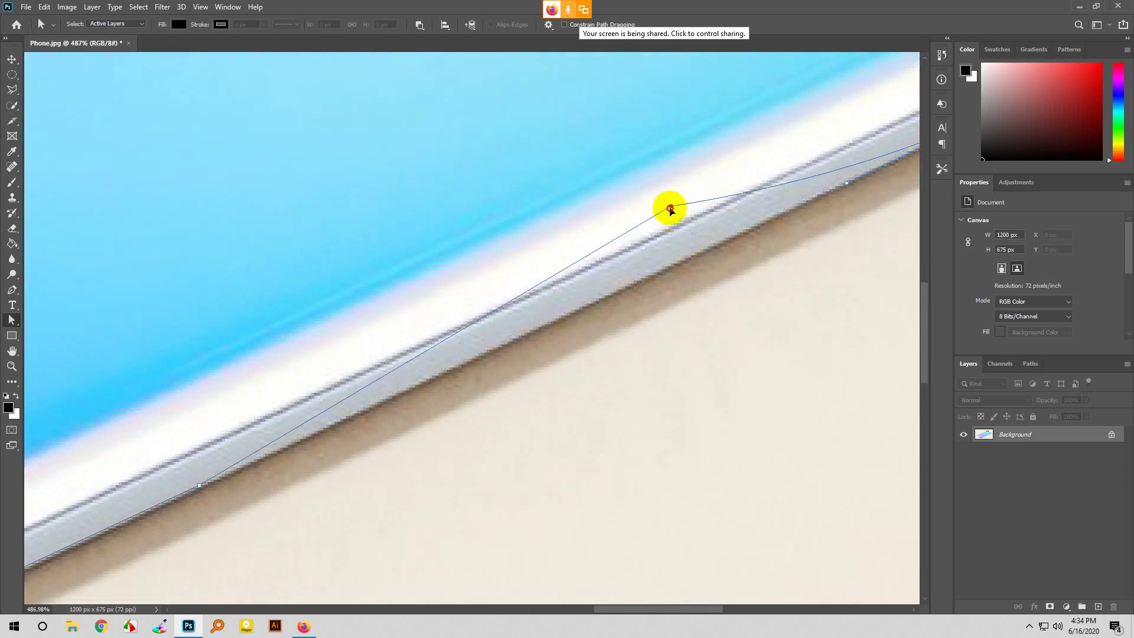
drag(199, 485, 188, 456)
key(ctrl+z)
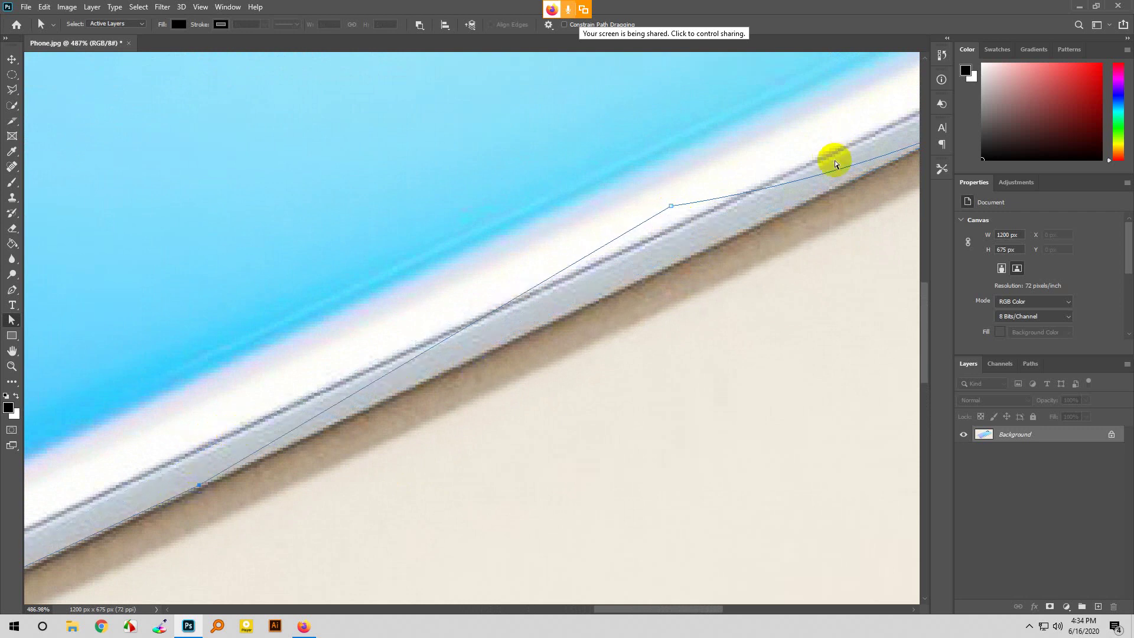
drag(673, 209, 416, 147)
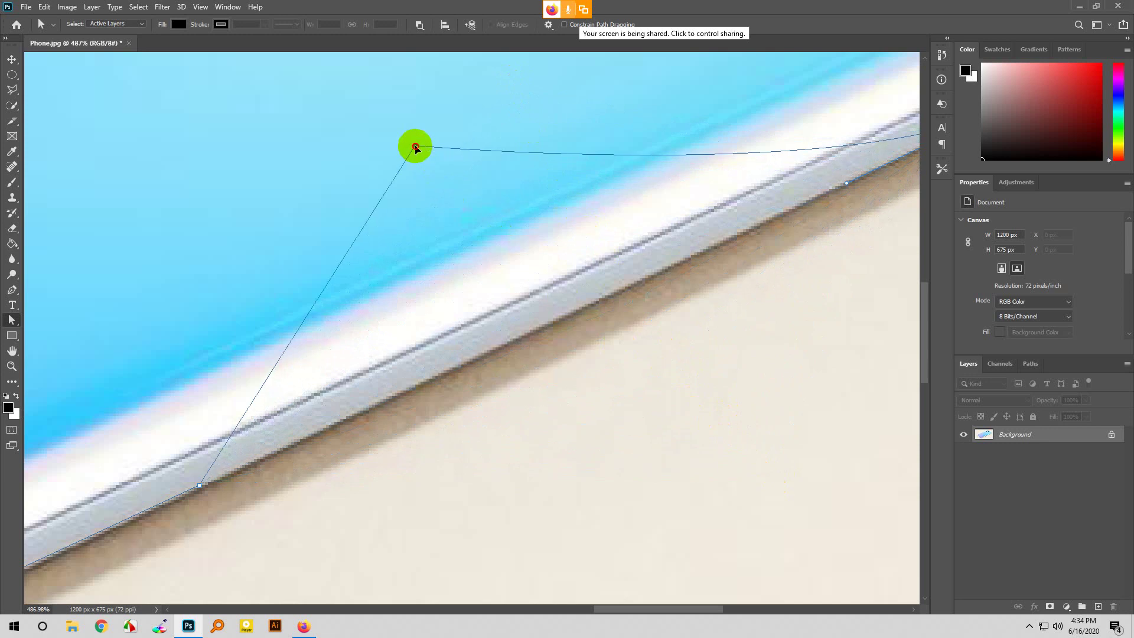
key(ctrl+z)
key(ctrl+z)
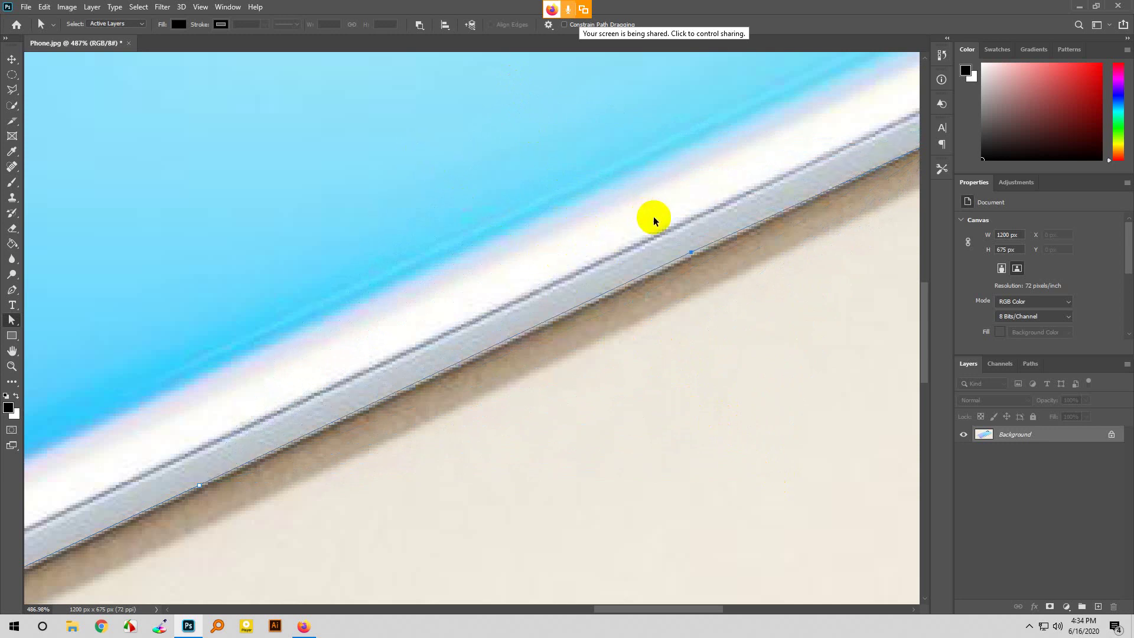
drag(686, 248, 729, 317)
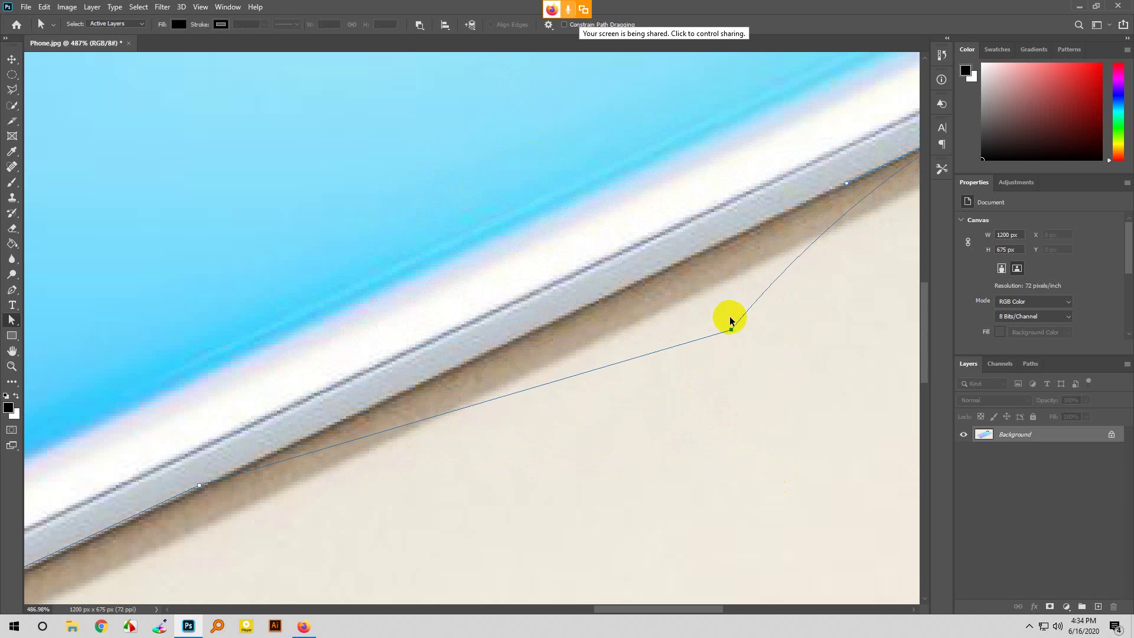
key(ctrl+z)
Step: Inspect the direction handle of the anchor just below the phone's right corner, and deselect the path
scroll(585, 352, down, 6)
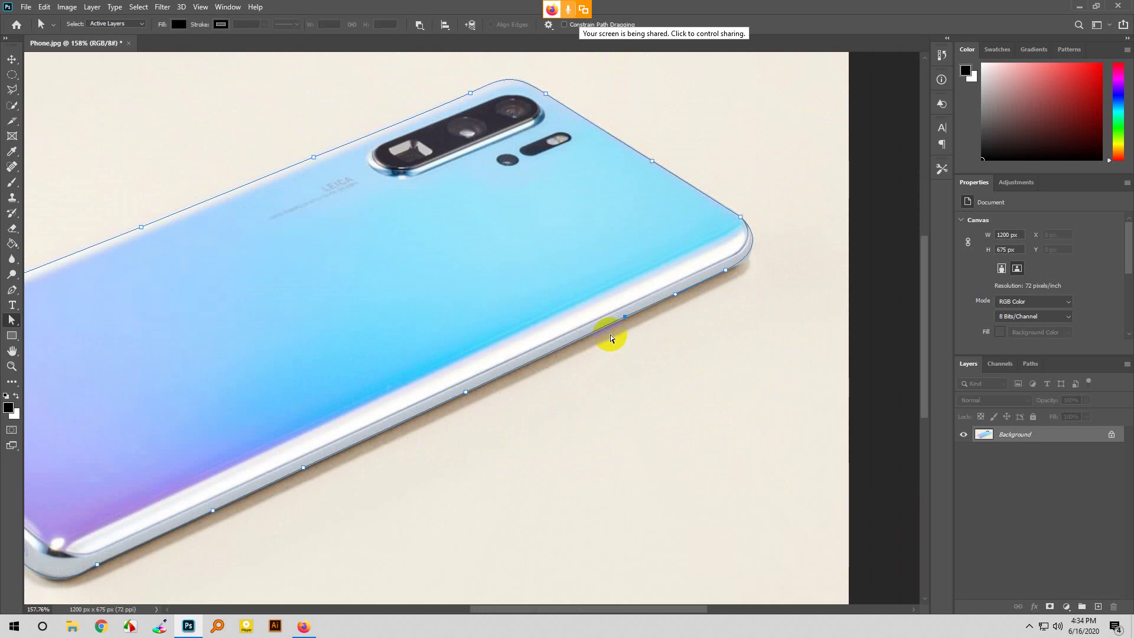
scroll(732, 271, up, 2)
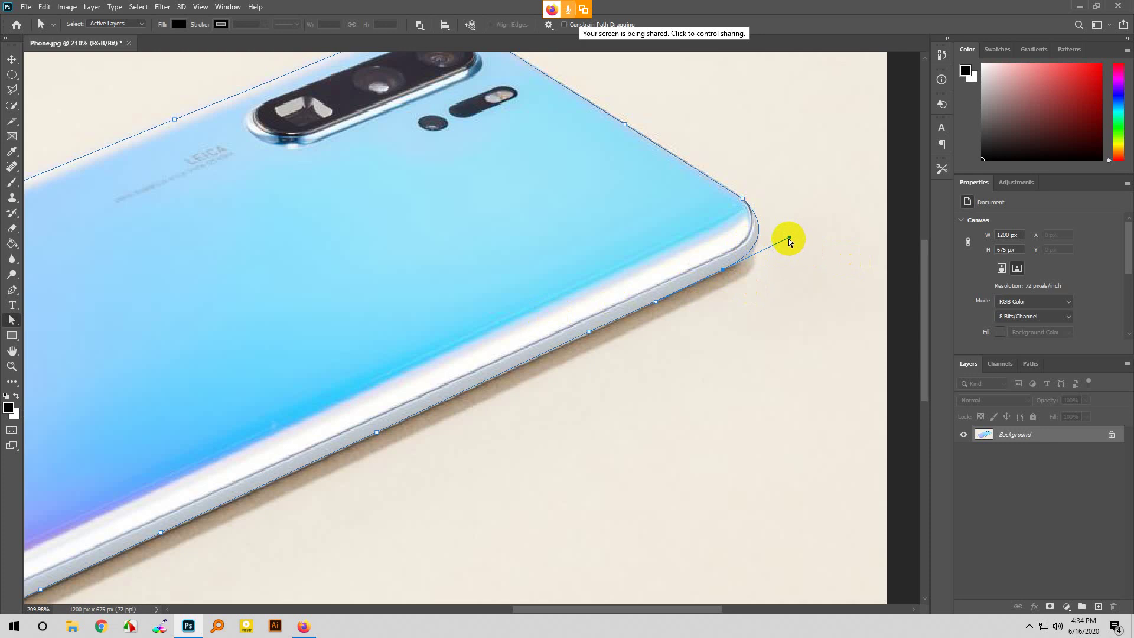
scroll(760, 260, up, 5)
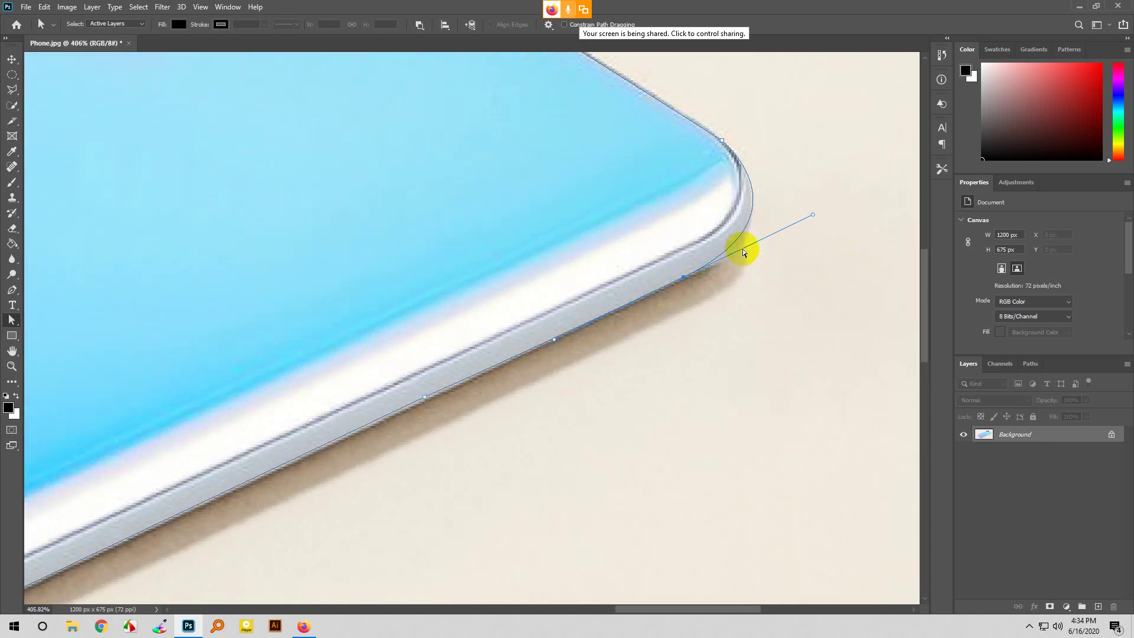
click(703, 301)
click(700, 274)
click(724, 289)
Step: Check the whole outline and select the path on the long lower edge again to show its anchors
scroll(772, 336, down, 10)
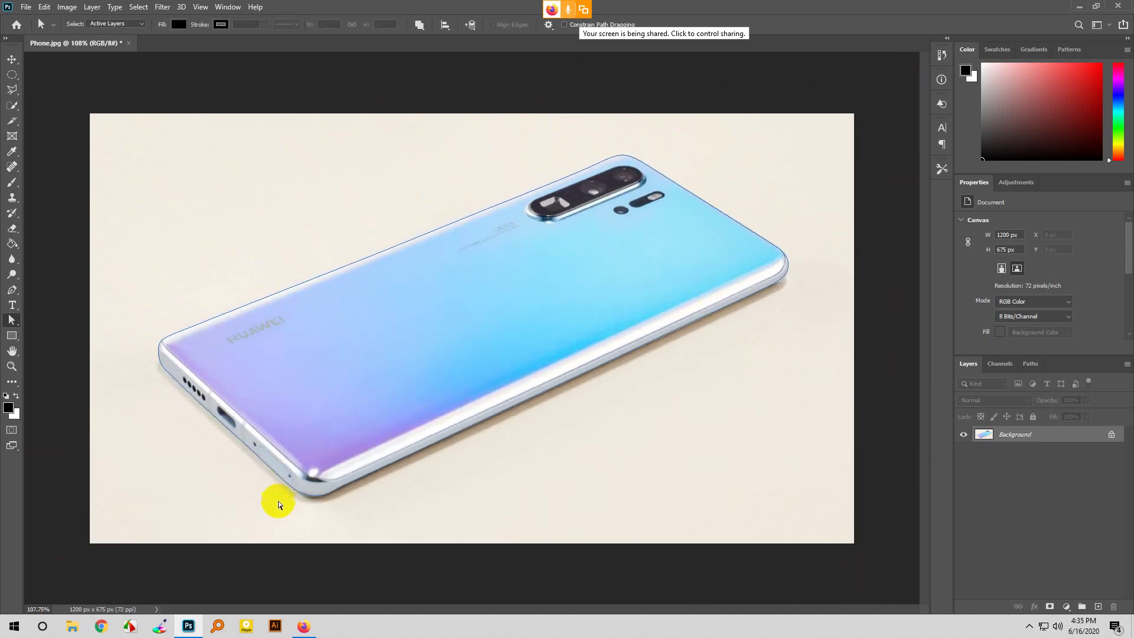
scroll(658, 343, up, 4)
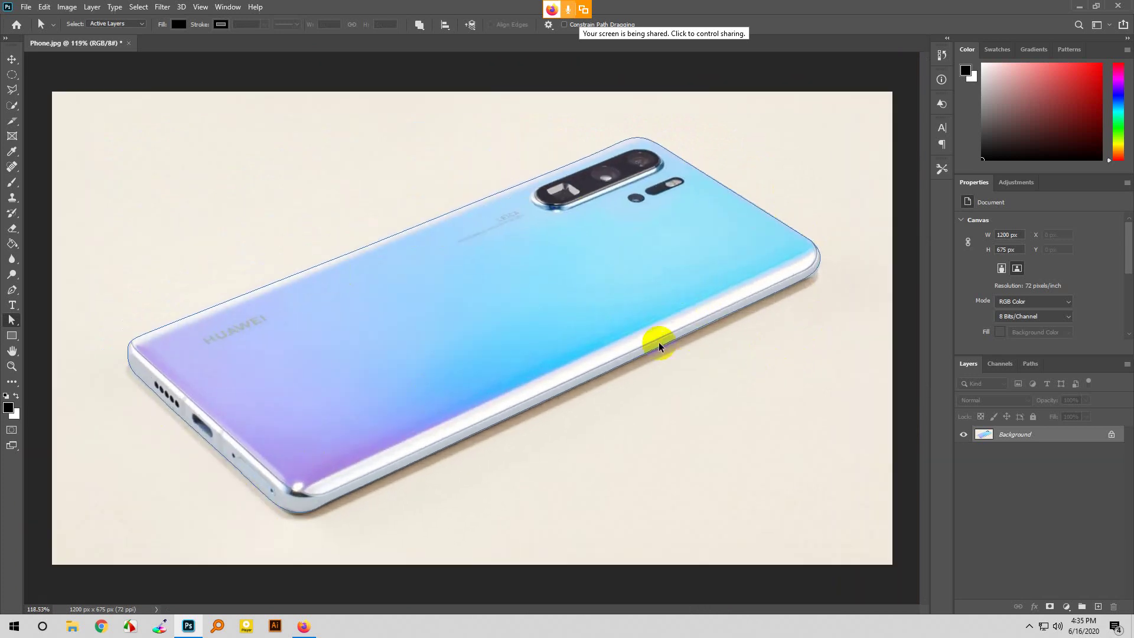
scroll(609, 406, up, 3)
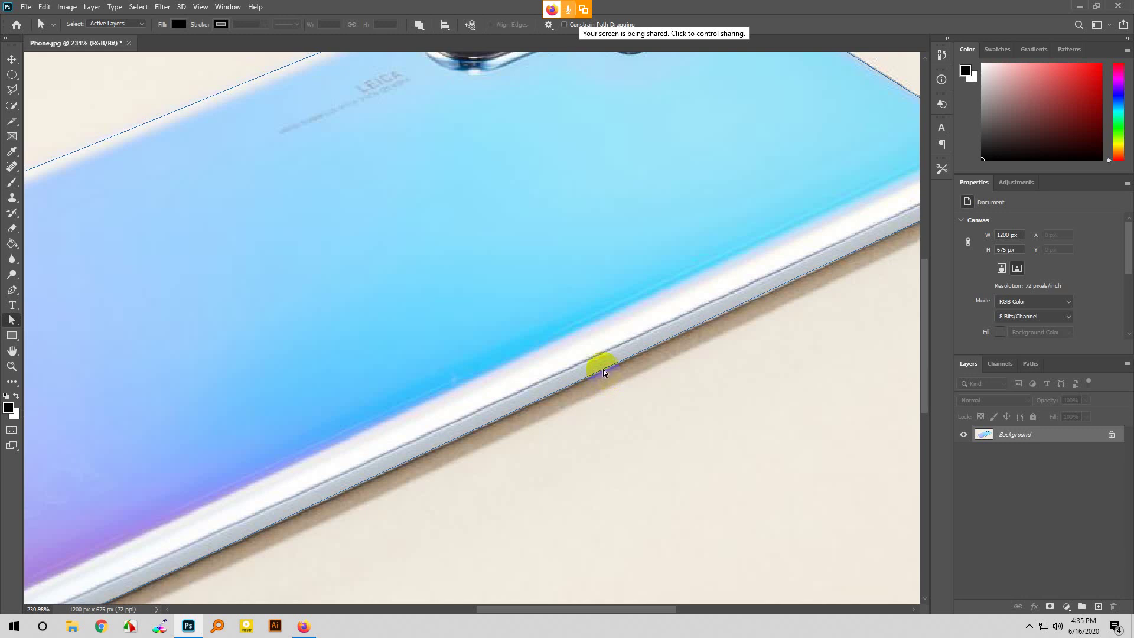
scroll(599, 366, down, 5)
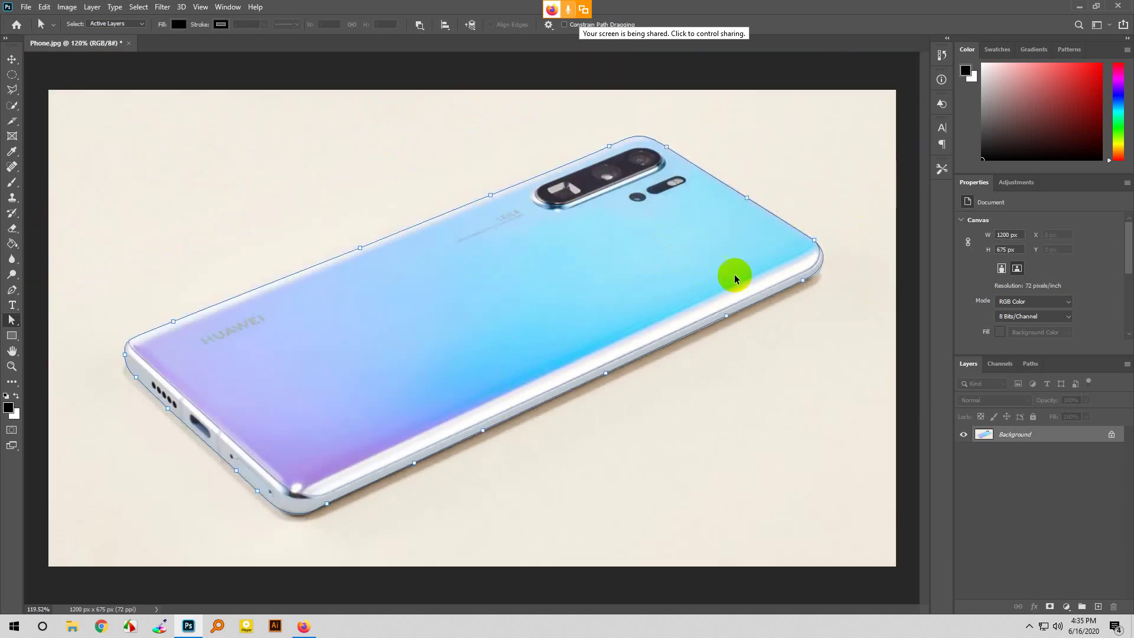
scroll(839, 242, up, 3)
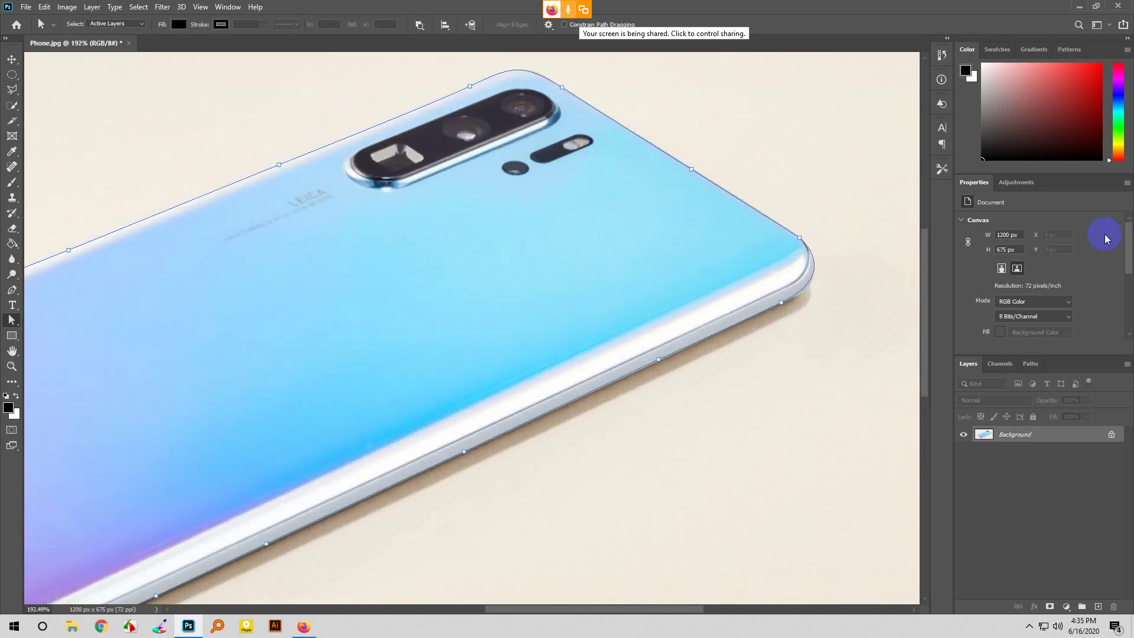
Step: Try to move the anchor just below the phone's right corner with the Move tool
click(7, 295)
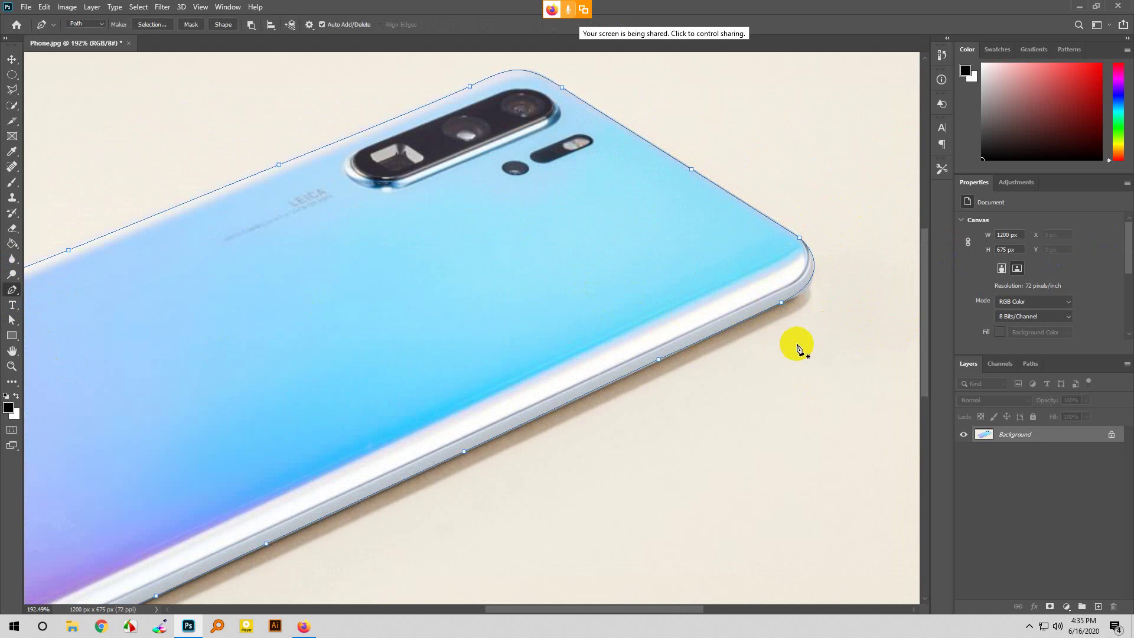
scroll(848, 292, up, 2)
scroll(729, 337, up, 2)
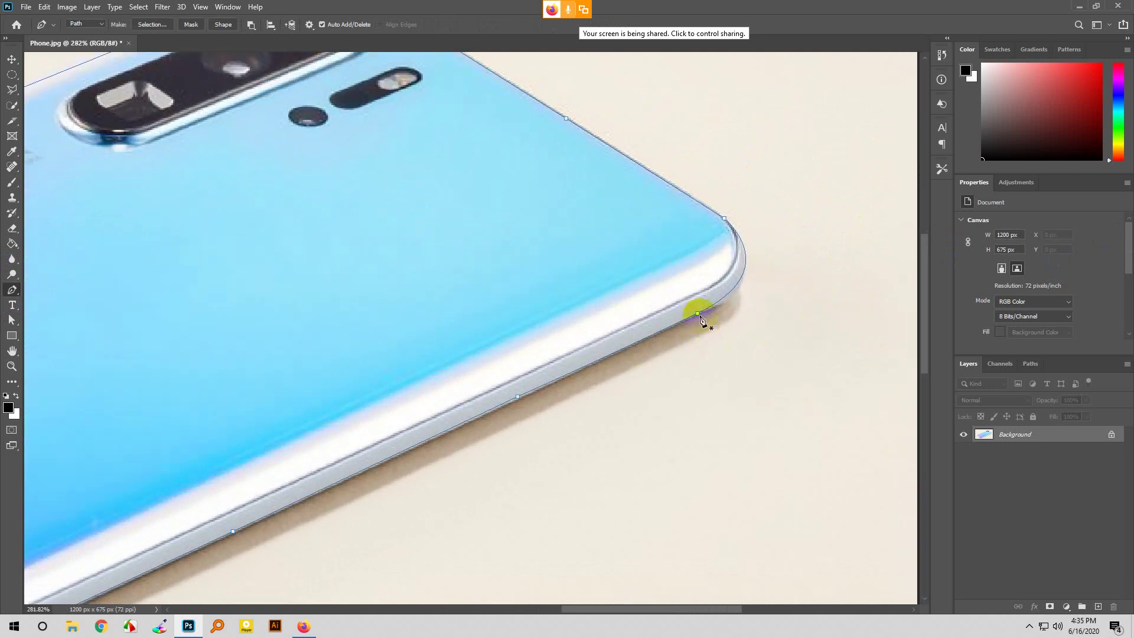
click(11, 59)
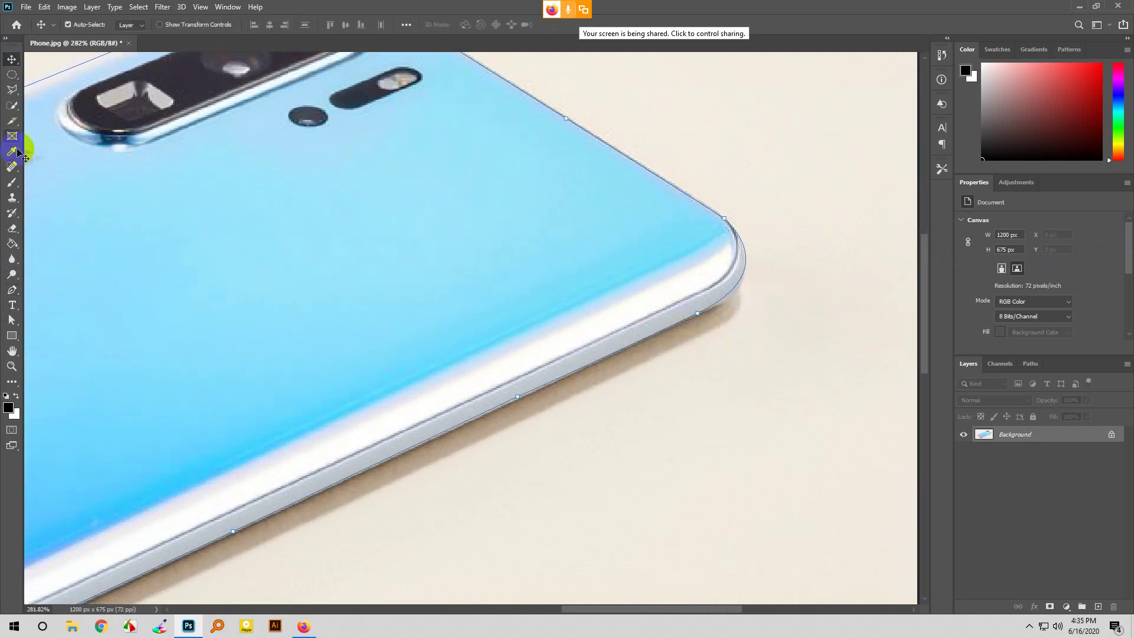
click(700, 318)
drag(700, 318, 734, 303)
click(679, 262)
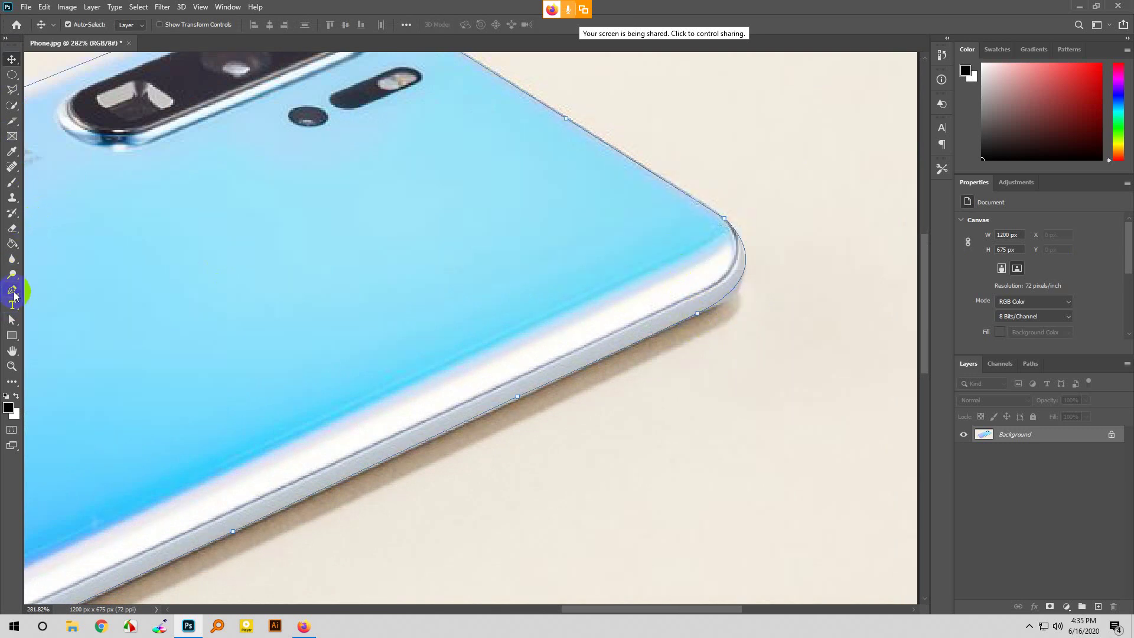
Step: Select the anchor just below the phone's right corner with the Direct Selection tool to show its direction handles
click(12, 291)
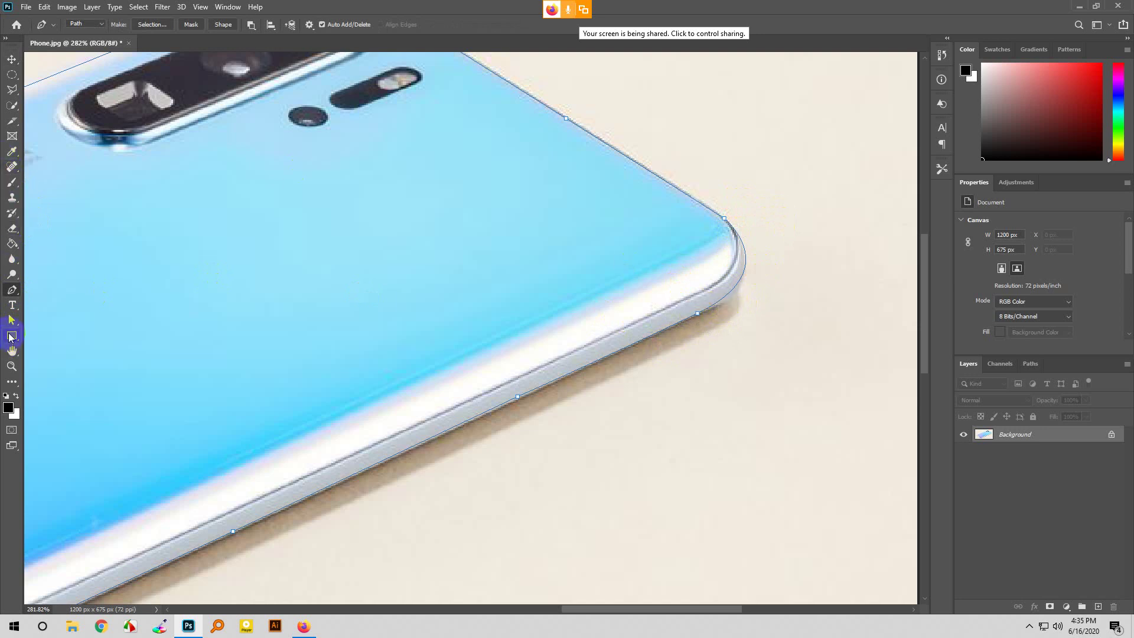
drag(11, 320, 54, 332)
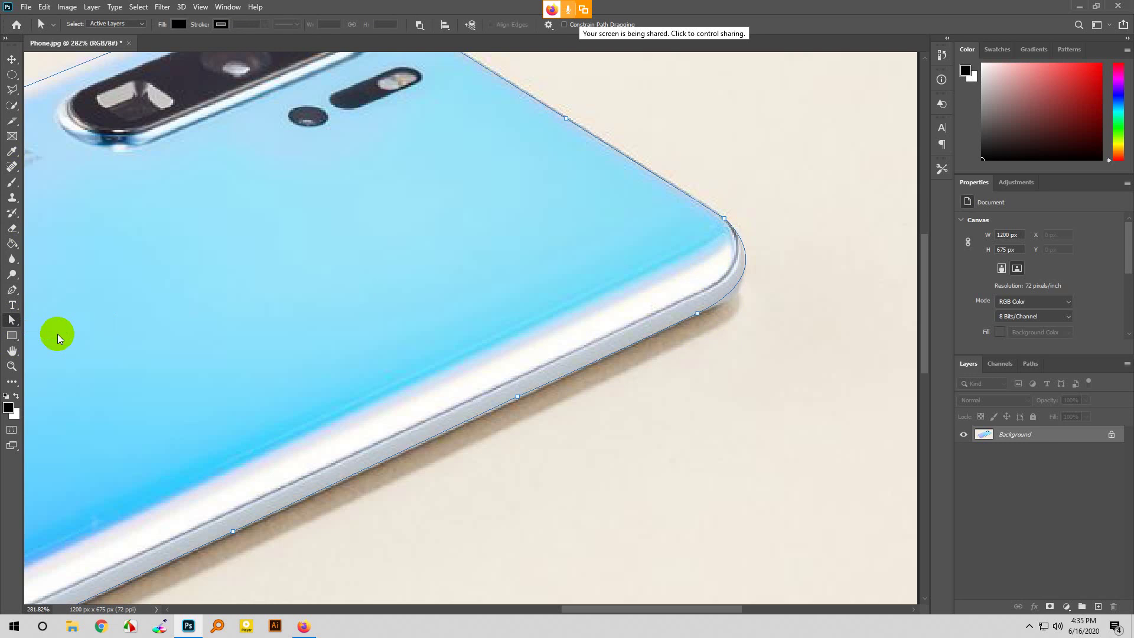
click(240, 536)
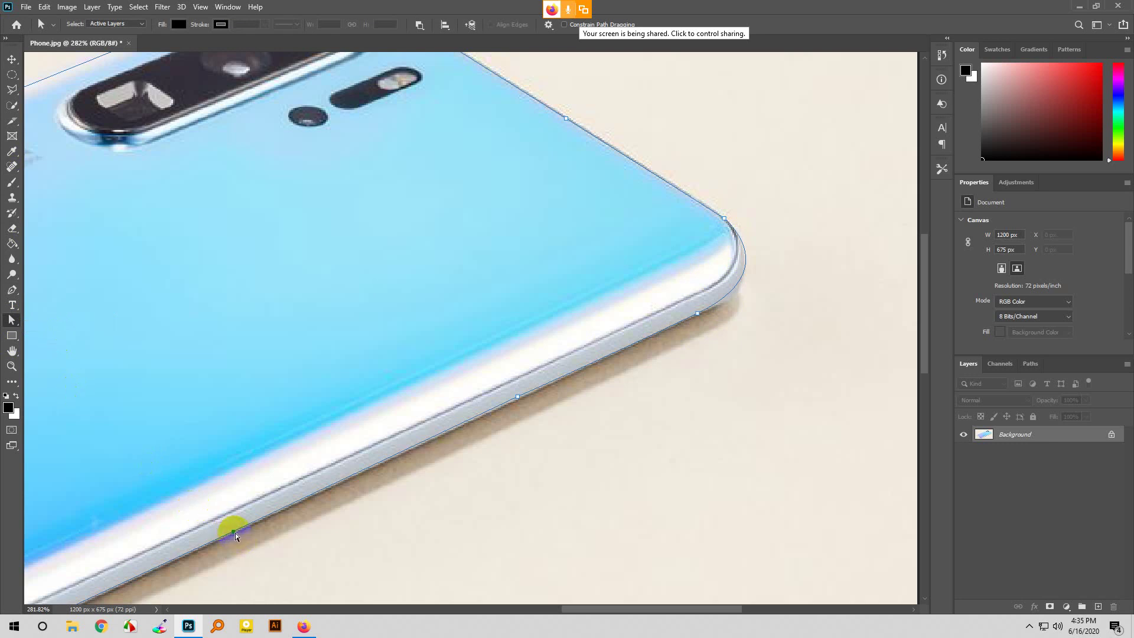
click(697, 315)
Step: Try swinging each of the selected anchor's two direction handles in turn, and undo each change
drag(788, 270, 802, 319)
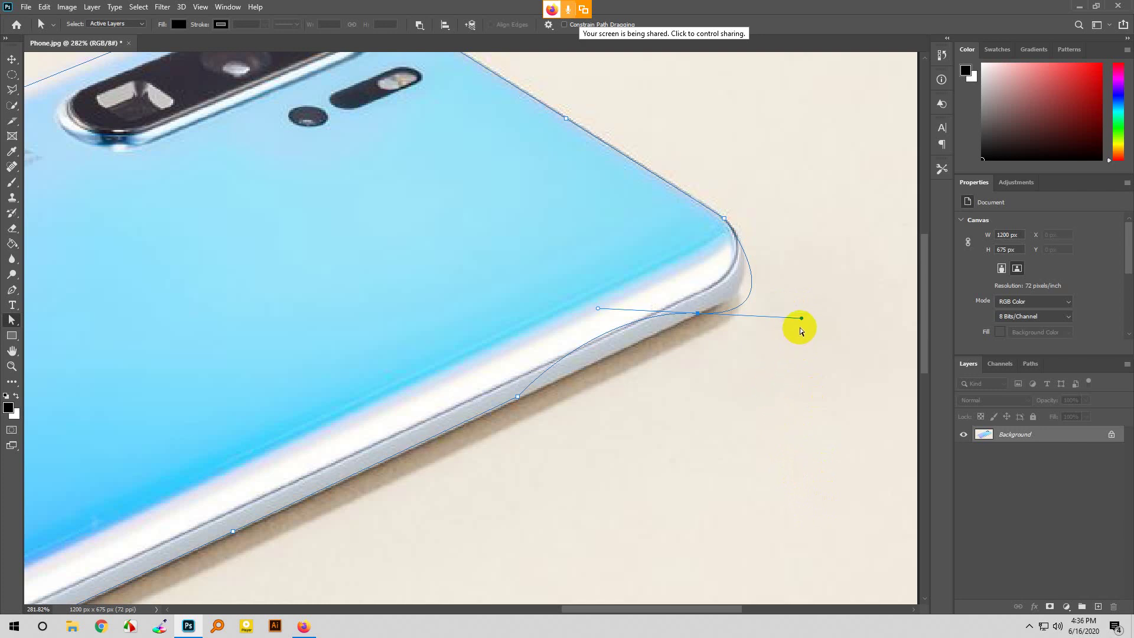
key(ctrl+z)
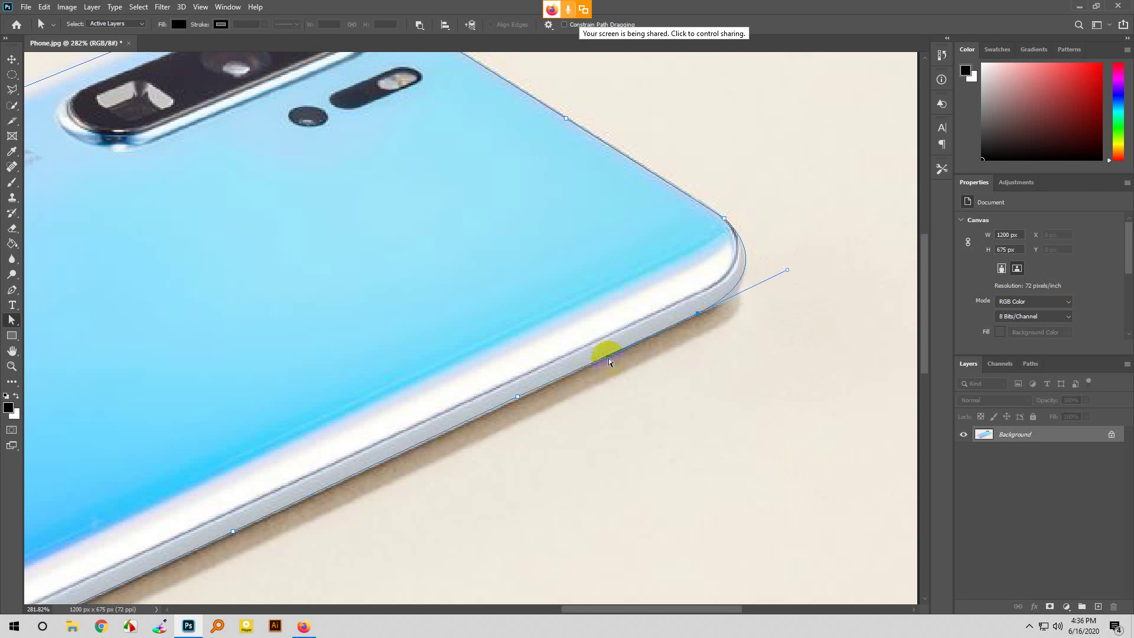
drag(608, 359, 587, 323)
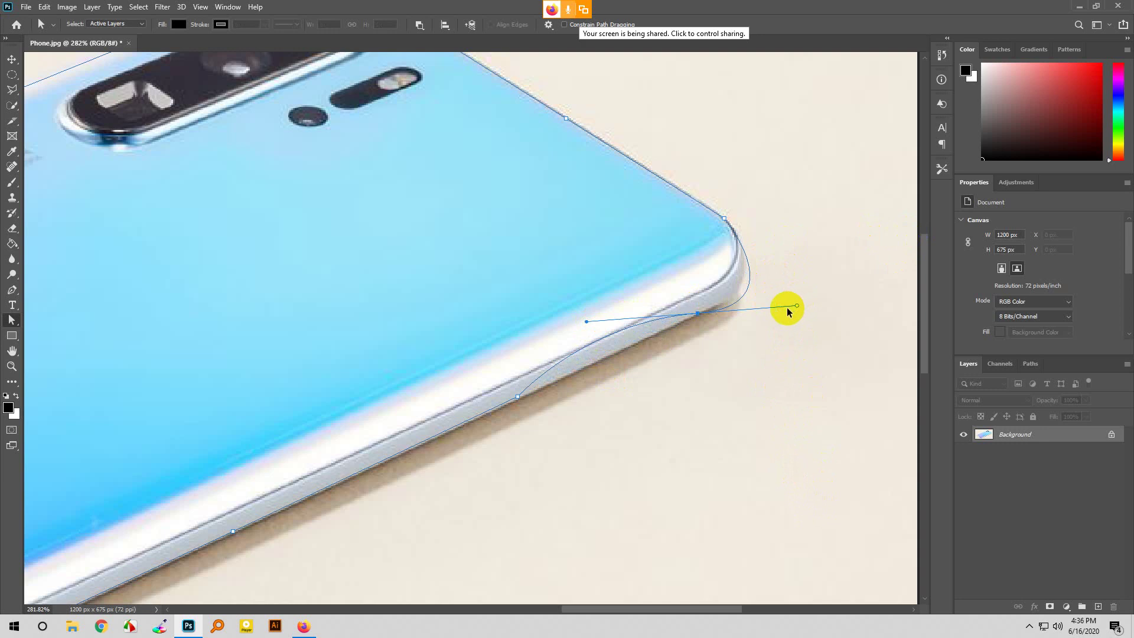
key(ctrl+z)
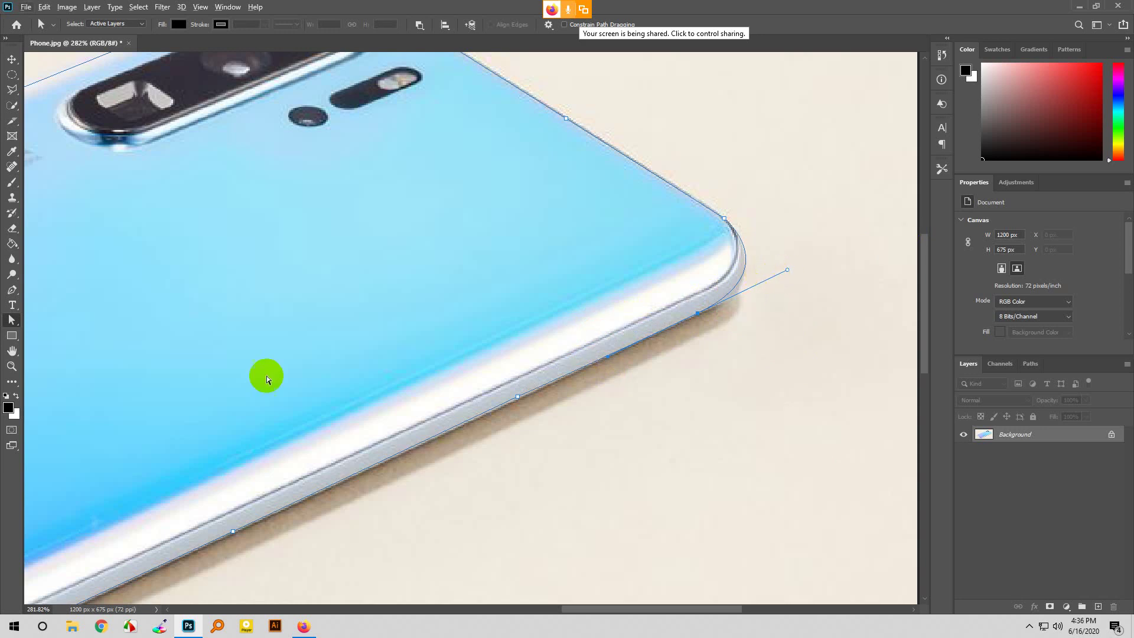
Step: Swing only the selected anchor's outer direction handle downward with the Pen tool to fit the curve around the phone's right corner
click(12, 290)
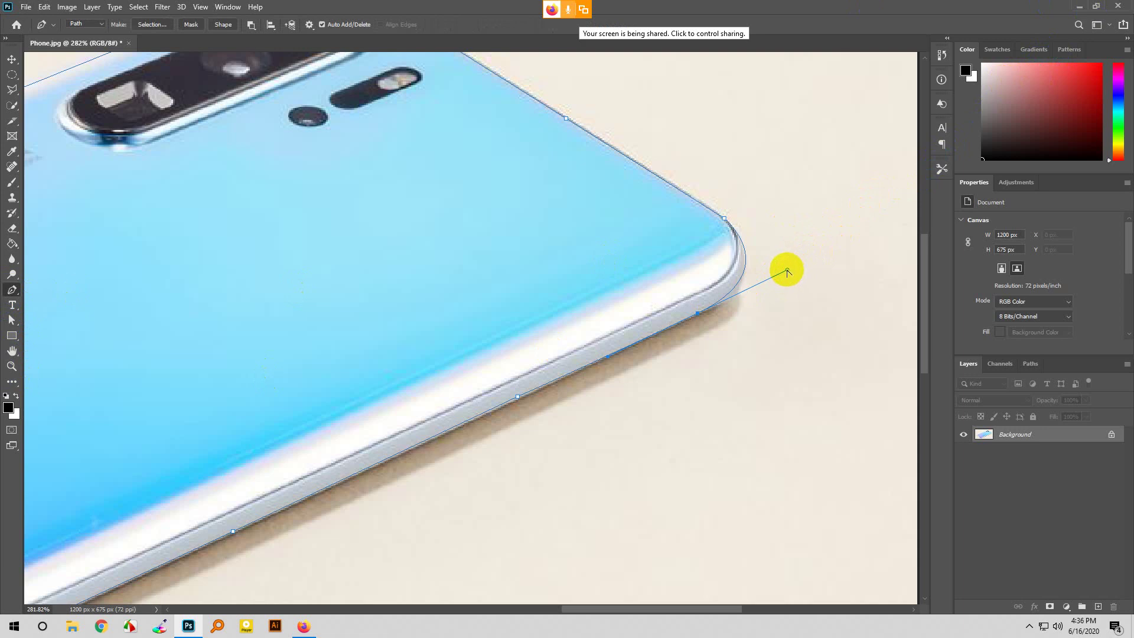
drag(787, 270, 786, 302)
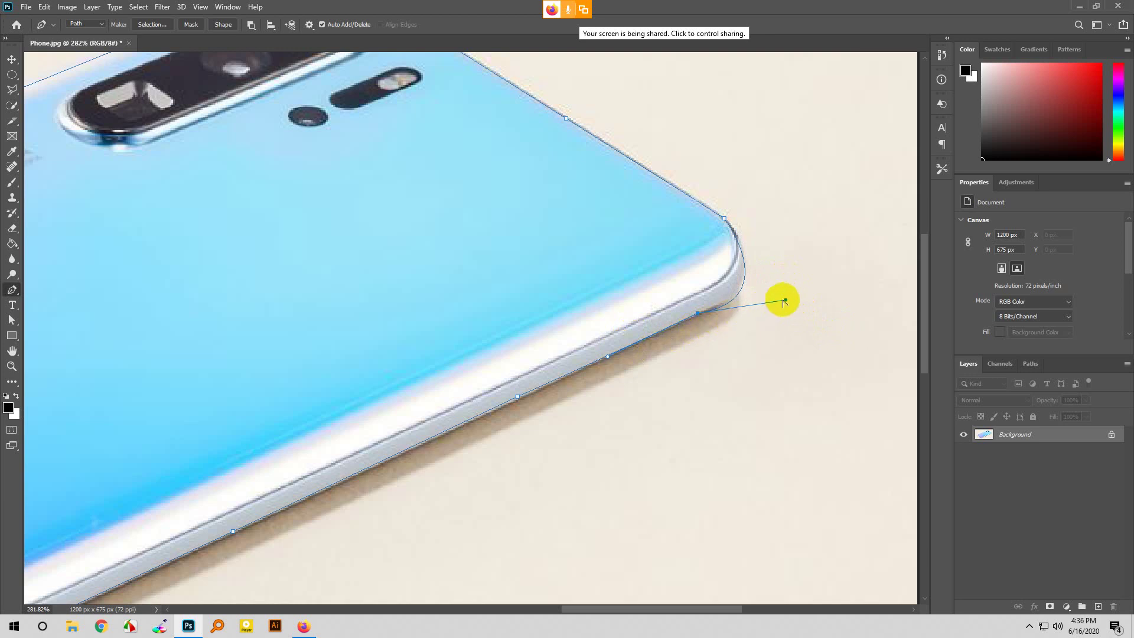
drag(786, 300, 785, 286)
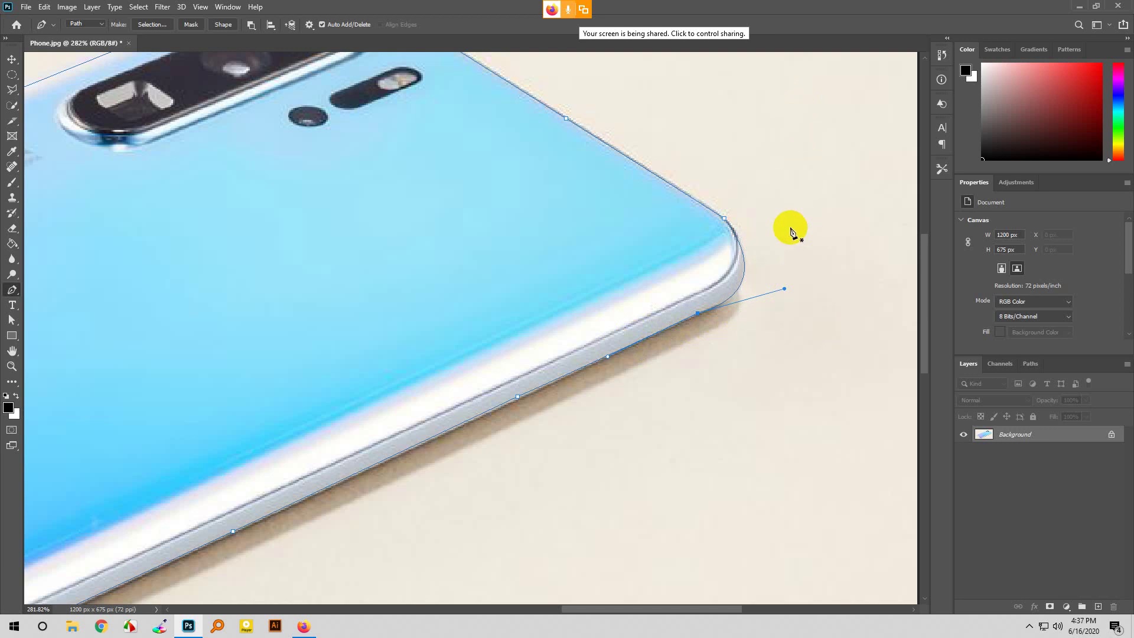
Step: Check the Google Meet call, and return to Photoshop to examine the path closely at the phone's right corner
click(302, 625)
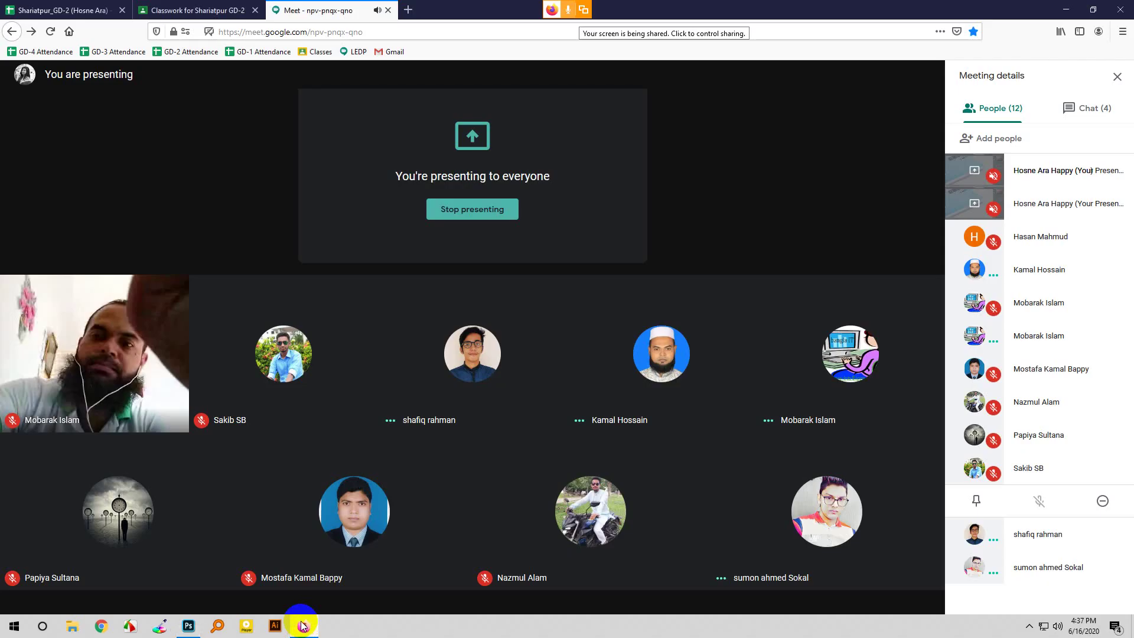
mouse_move(314, 608)
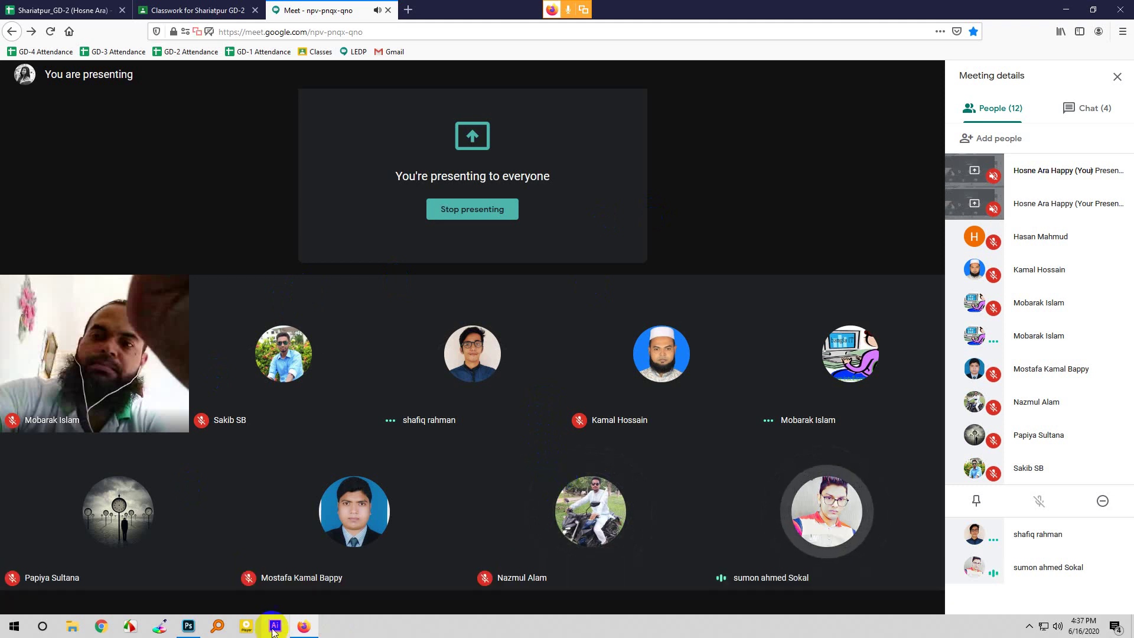
click(188, 627)
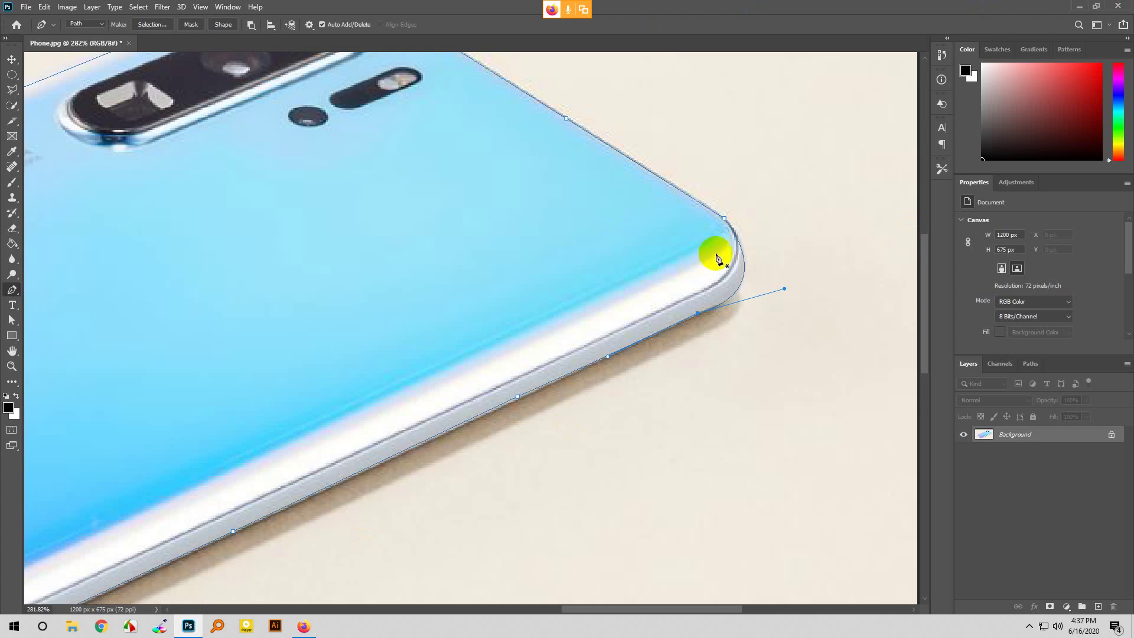
scroll(716, 251, up, 3)
scroll(774, 350, up, 3)
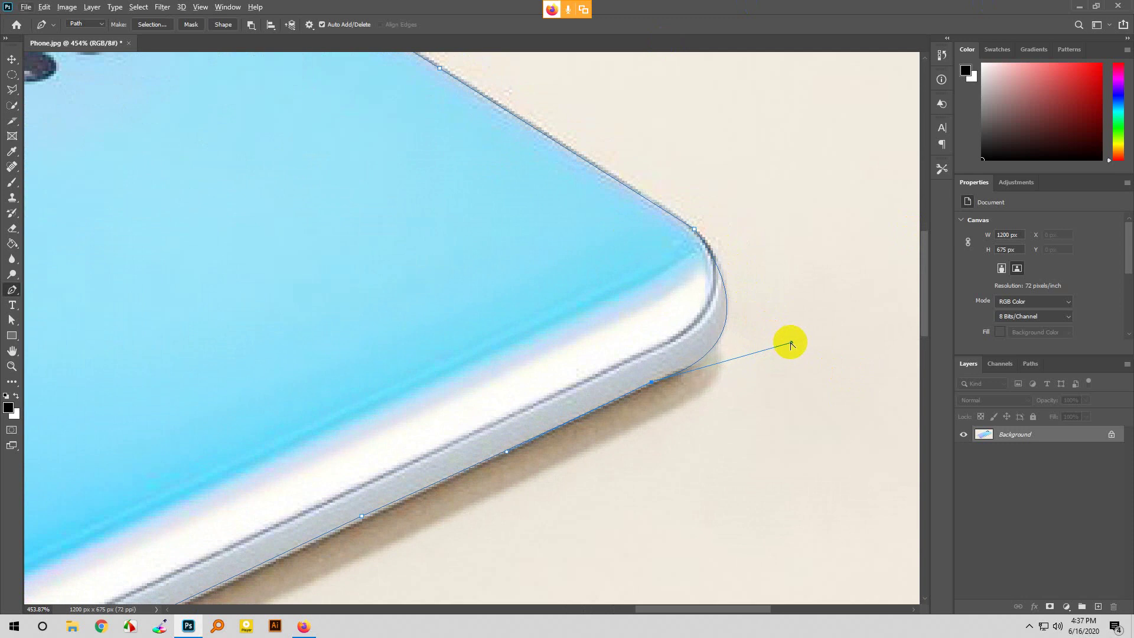
Step: Switch to the Google Meet call and stop presenting the screen
click(303, 625)
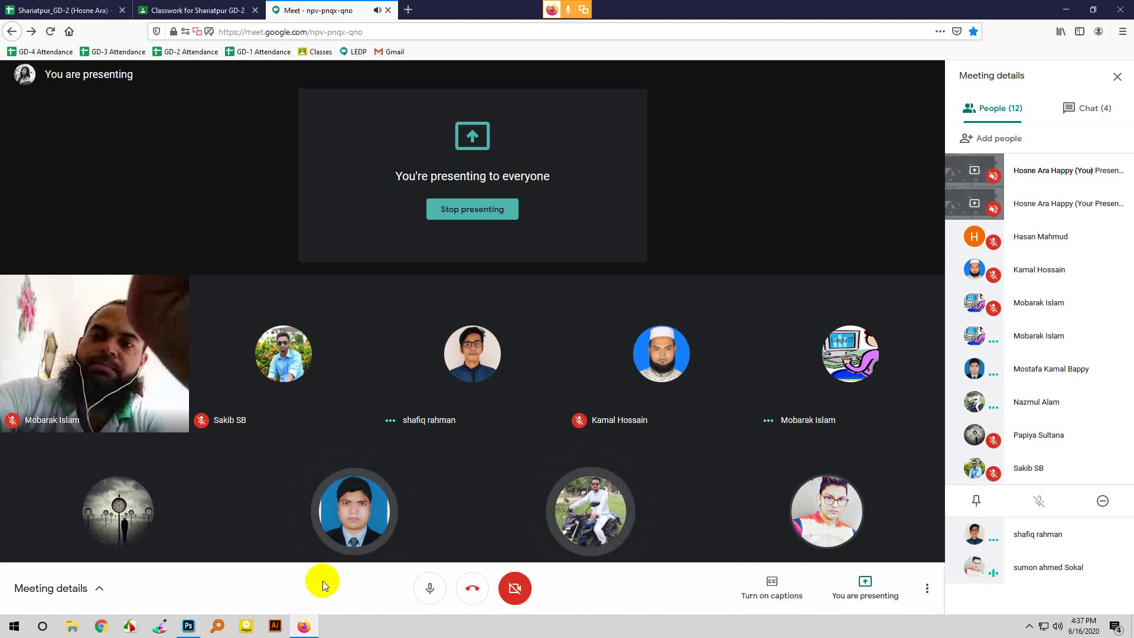
mouse_move(371, 507)
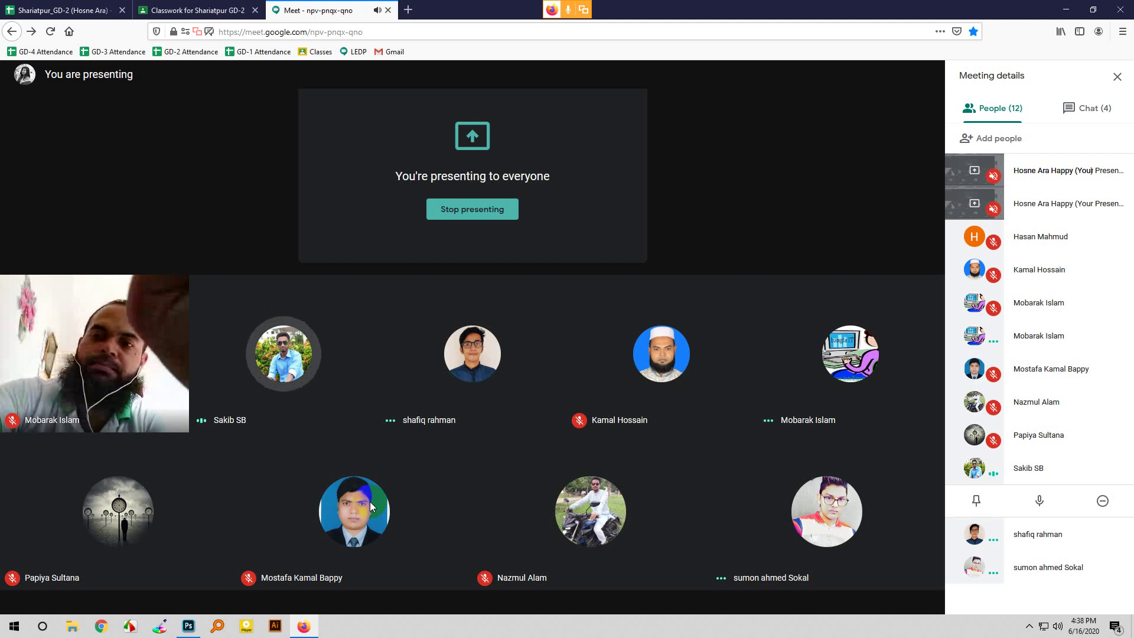
click(483, 582)
mouse_move(842, 552)
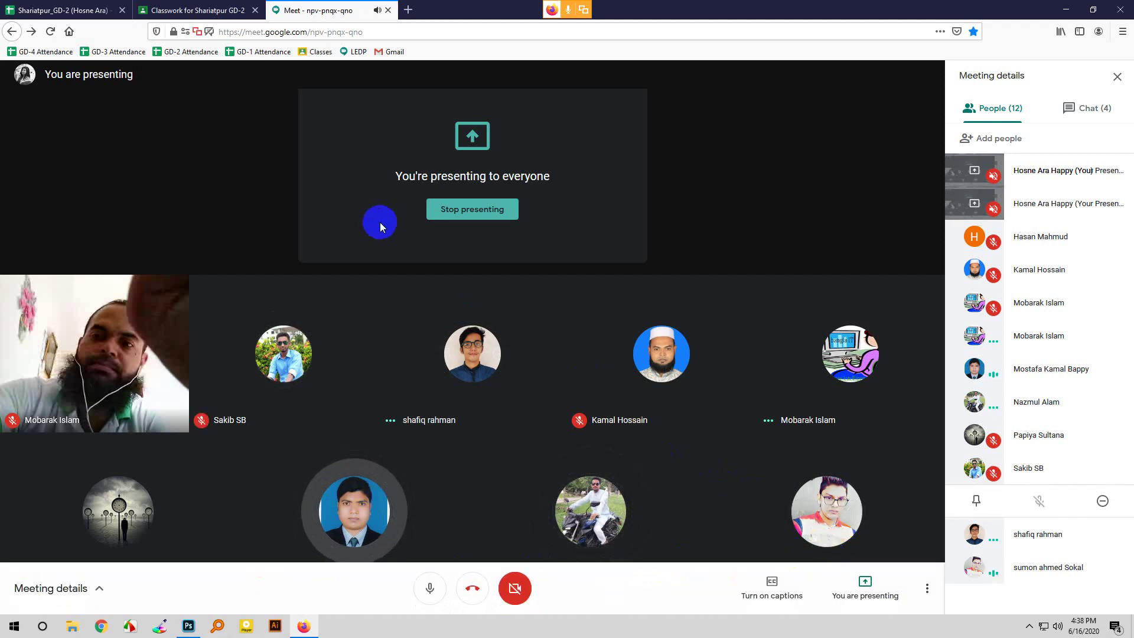
click(454, 213)
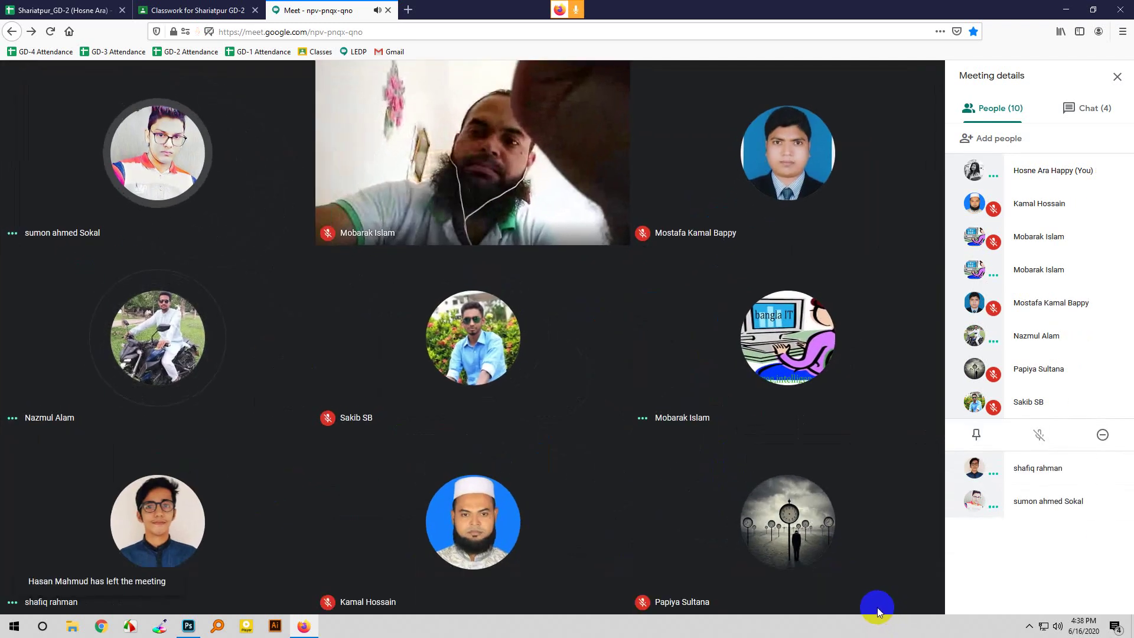
click(862, 582)
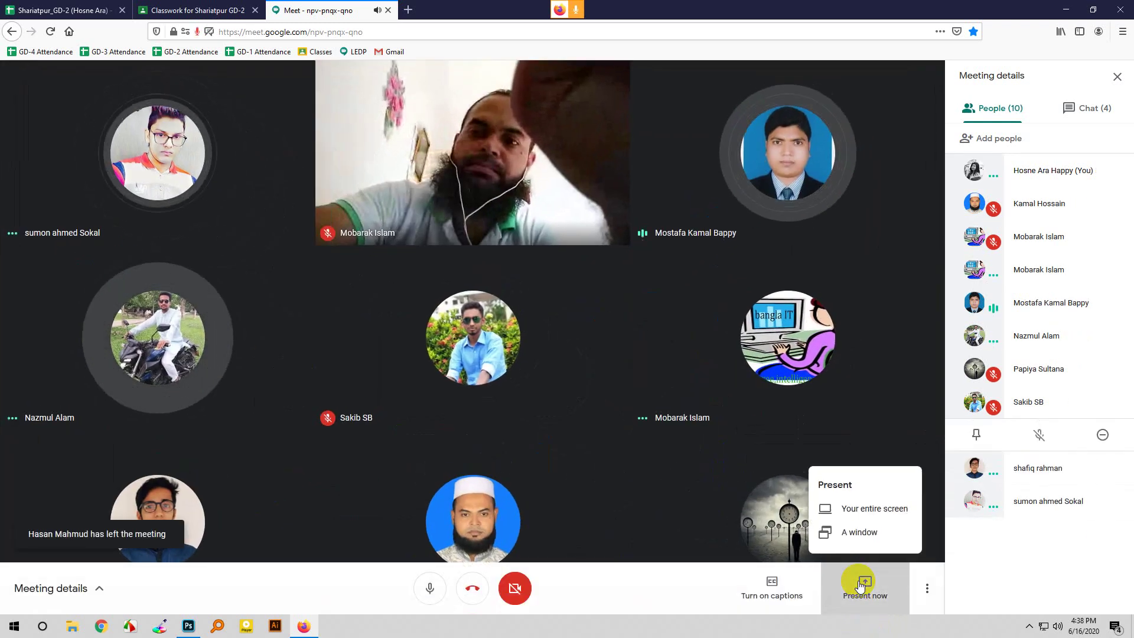
click(675, 351)
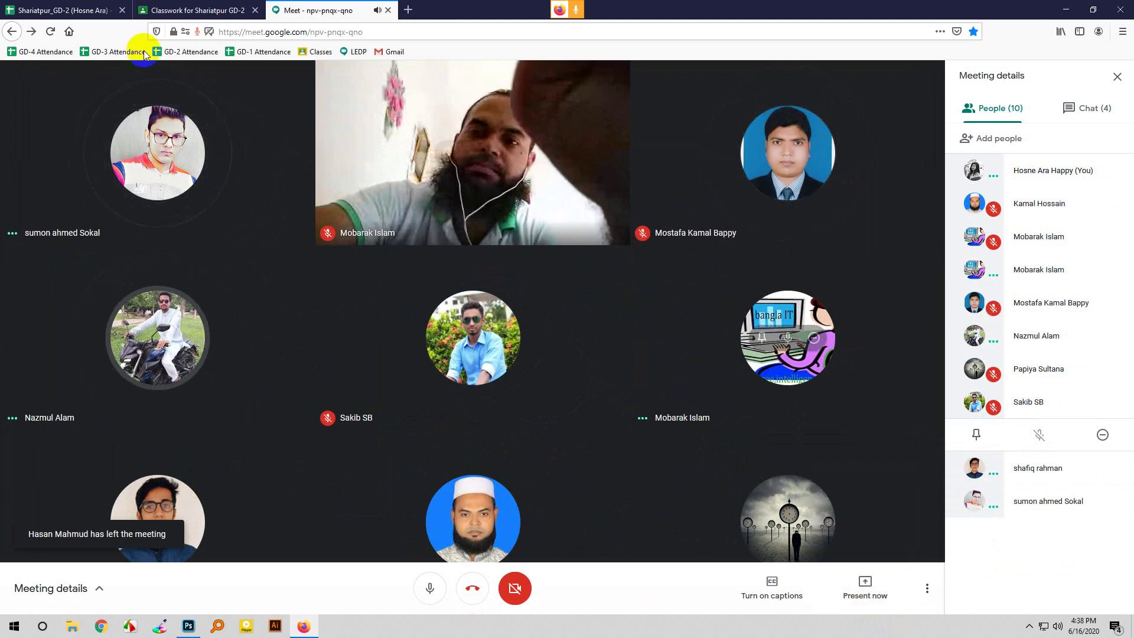
Step: Close the meeting's browser tab and reopen the same Google Meet meeting in a new tab
click(201, 10)
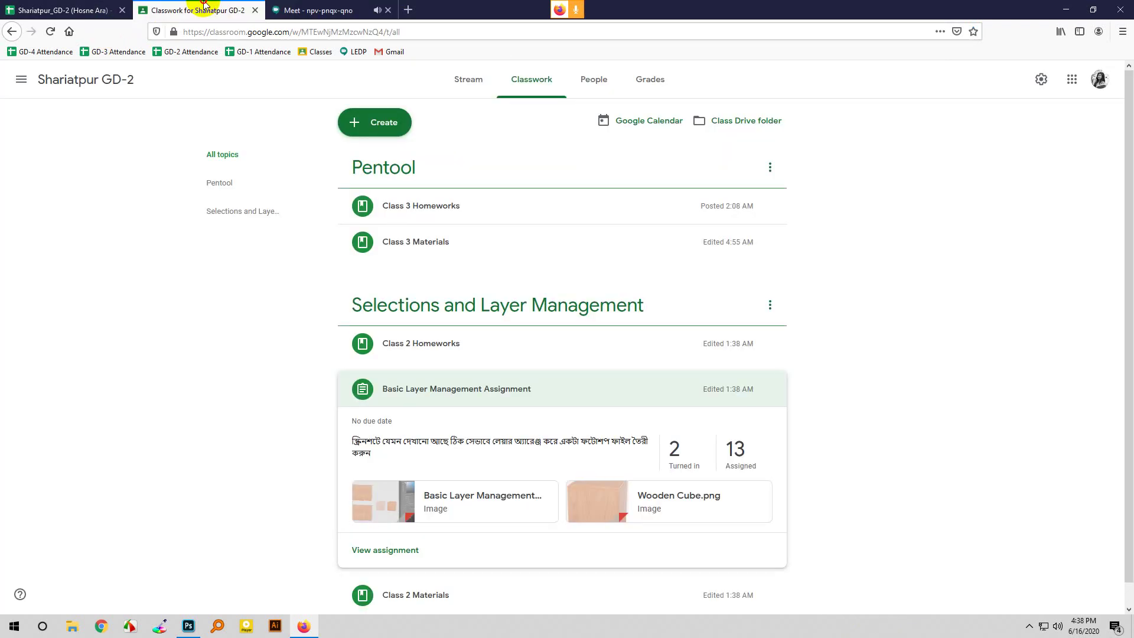
click(328, 10)
click(387, 10)
click(373, 11)
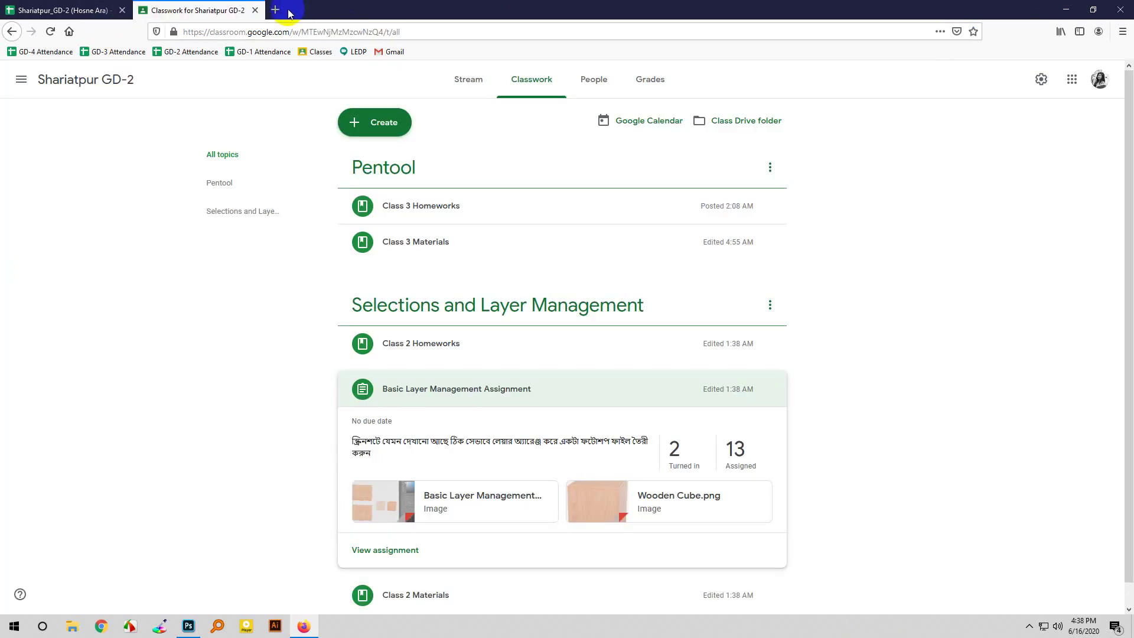
click(363, 58)
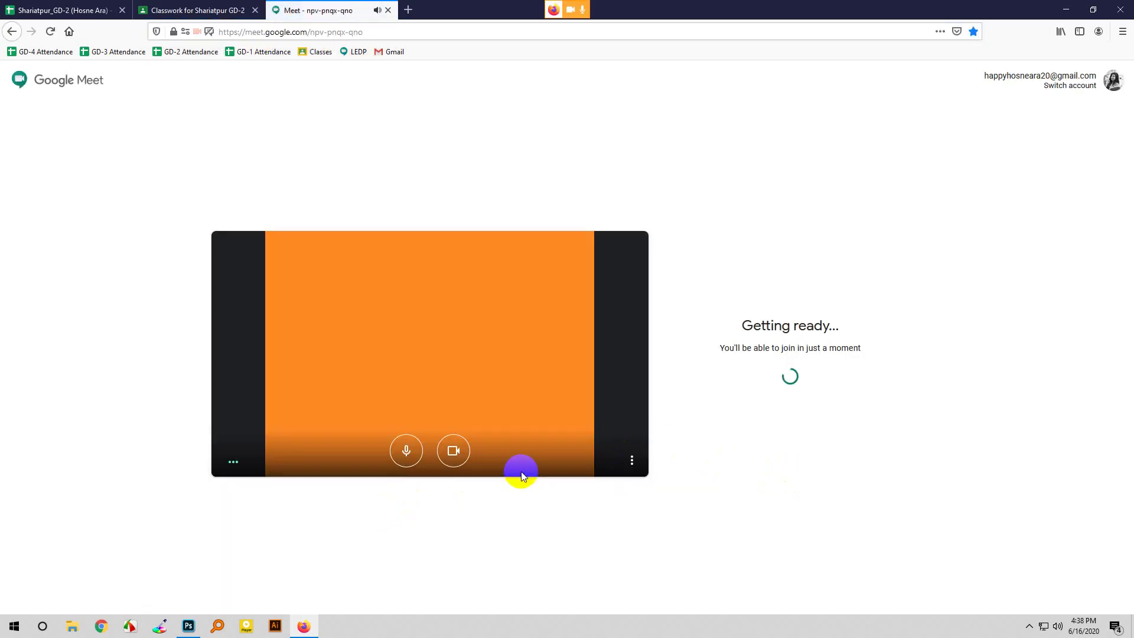
Step: Join the meeting with the camera off, show the participant list and unmute the microphone
click(453, 451)
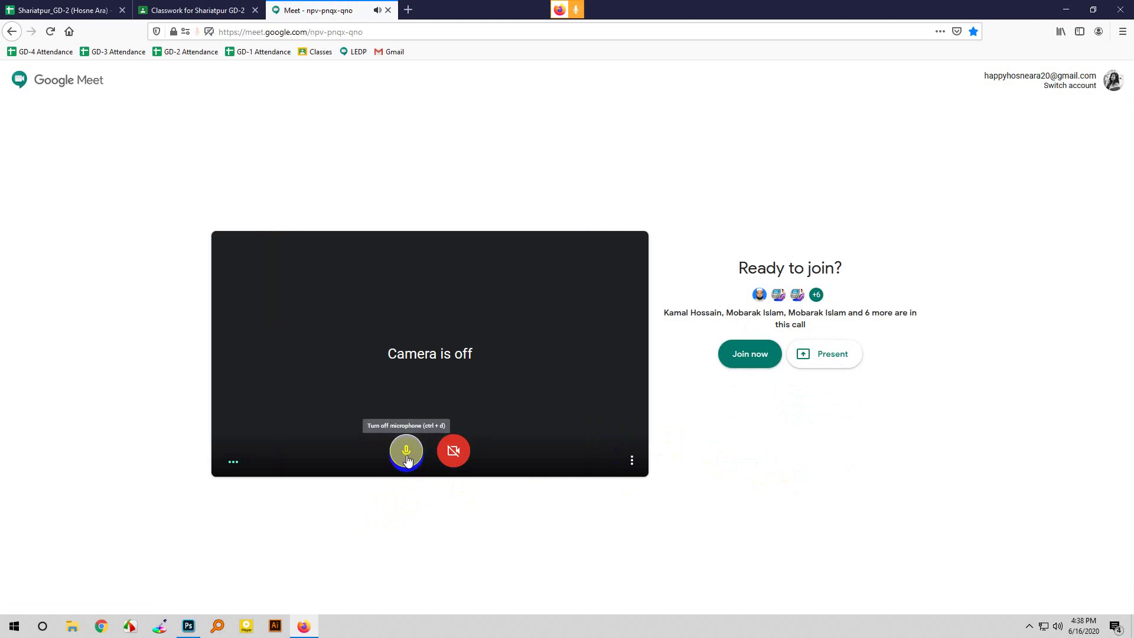
click(745, 358)
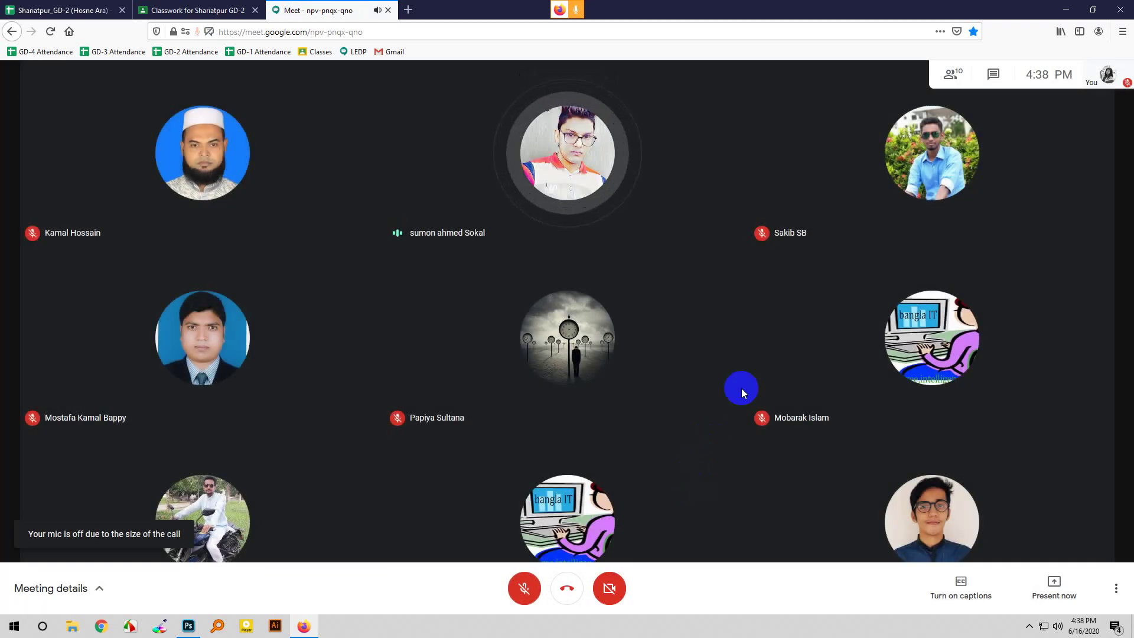
click(948, 72)
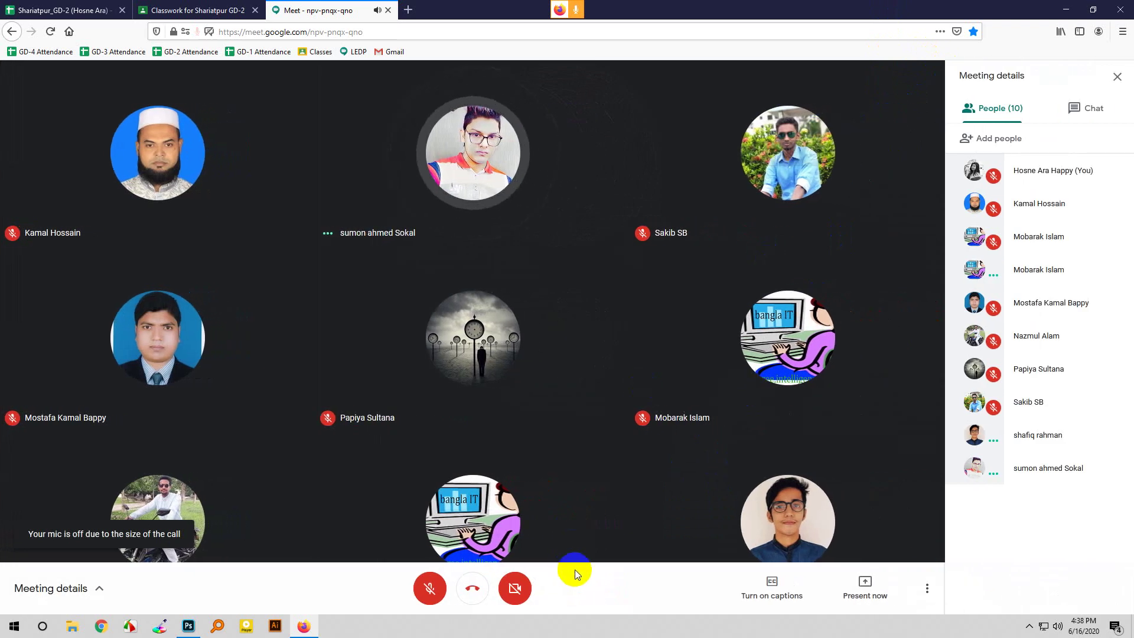
click(424, 591)
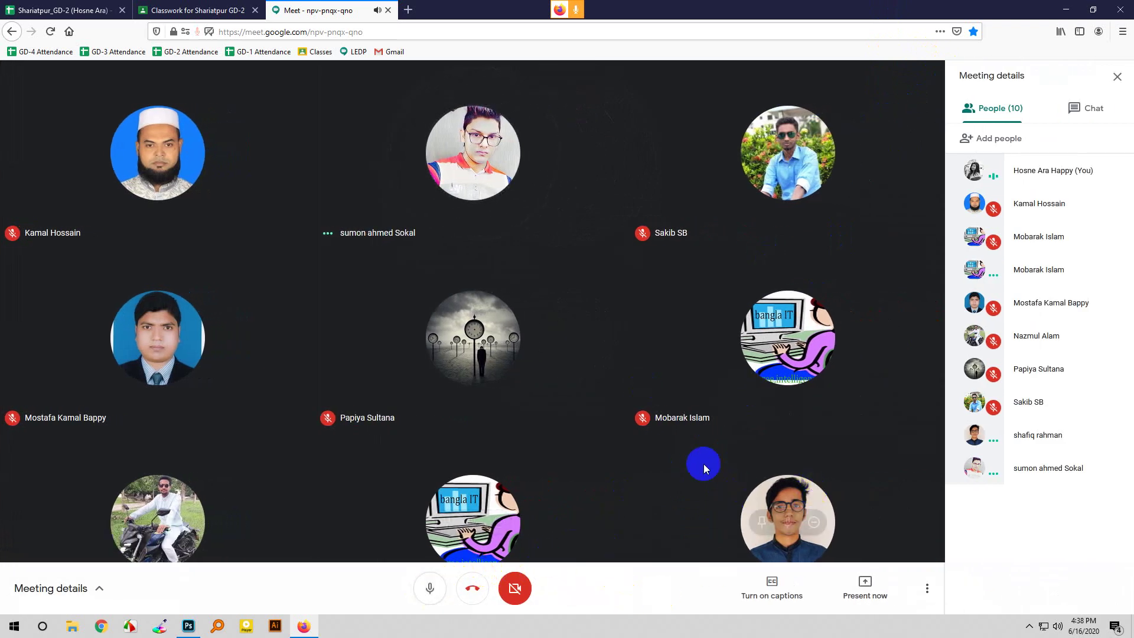
Step: Switch between Photoshop and the Google Meet call to check the phone path and the participants
click(189, 627)
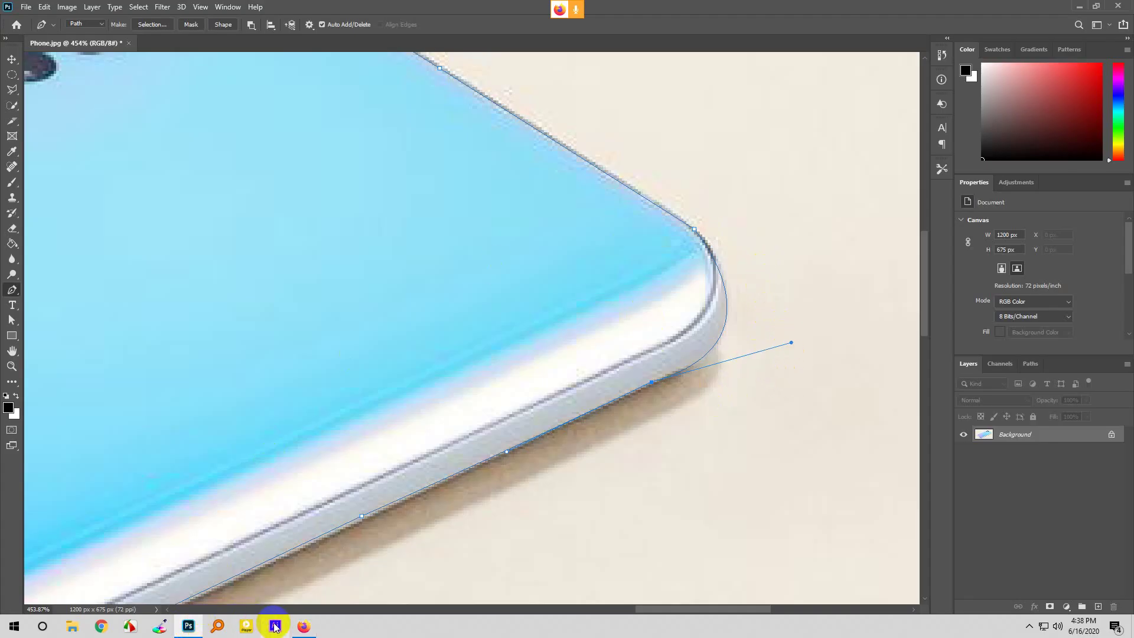
click(303, 626)
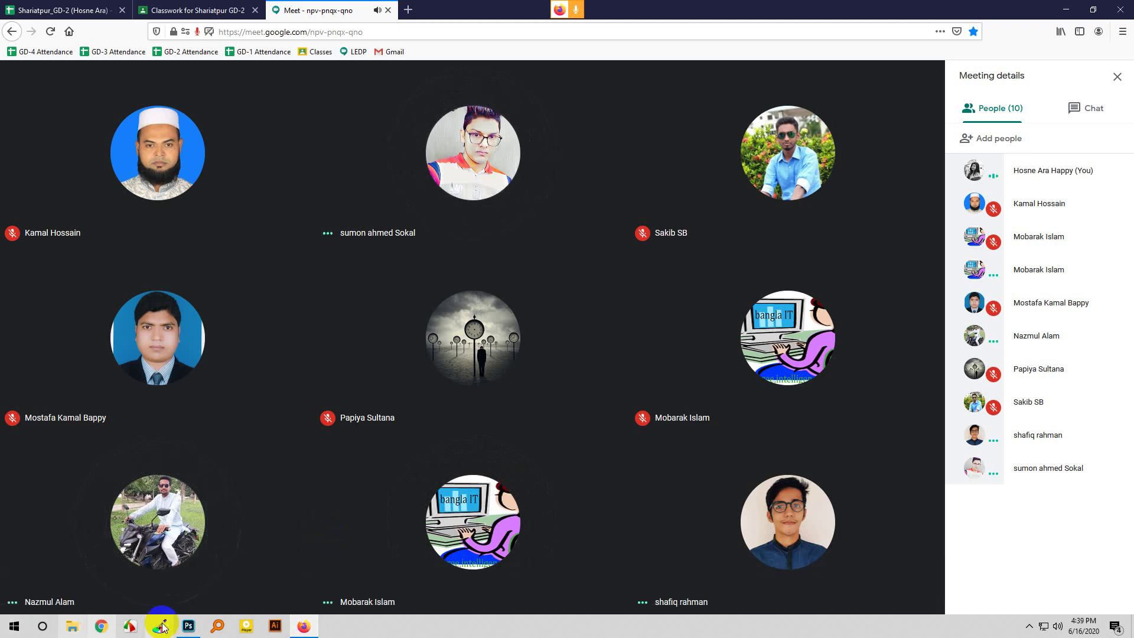
click(189, 626)
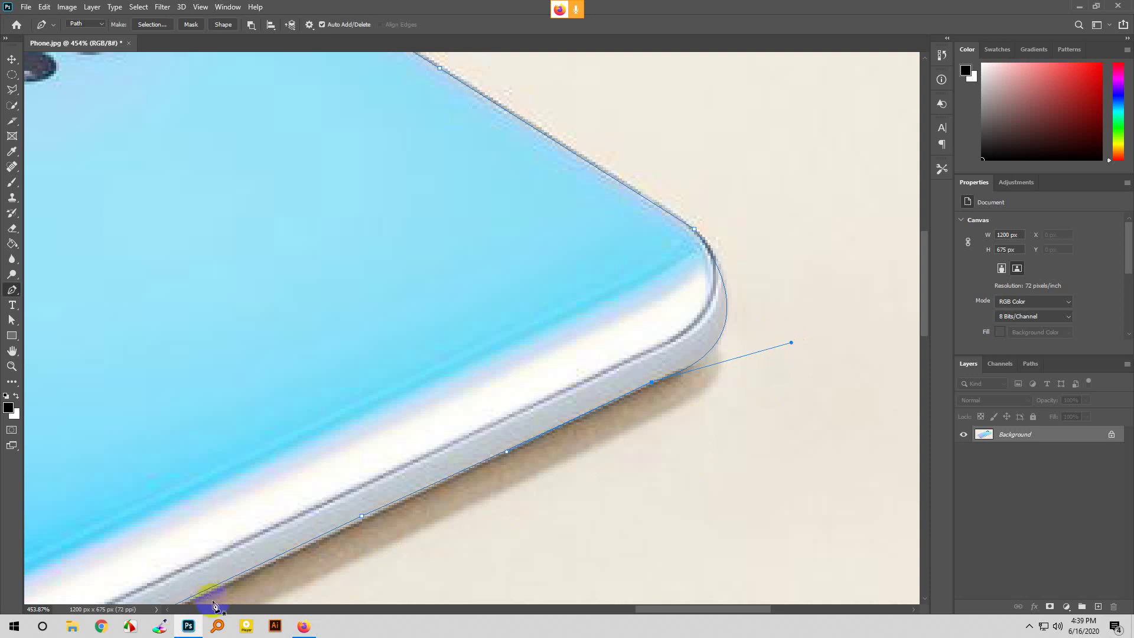
click(303, 626)
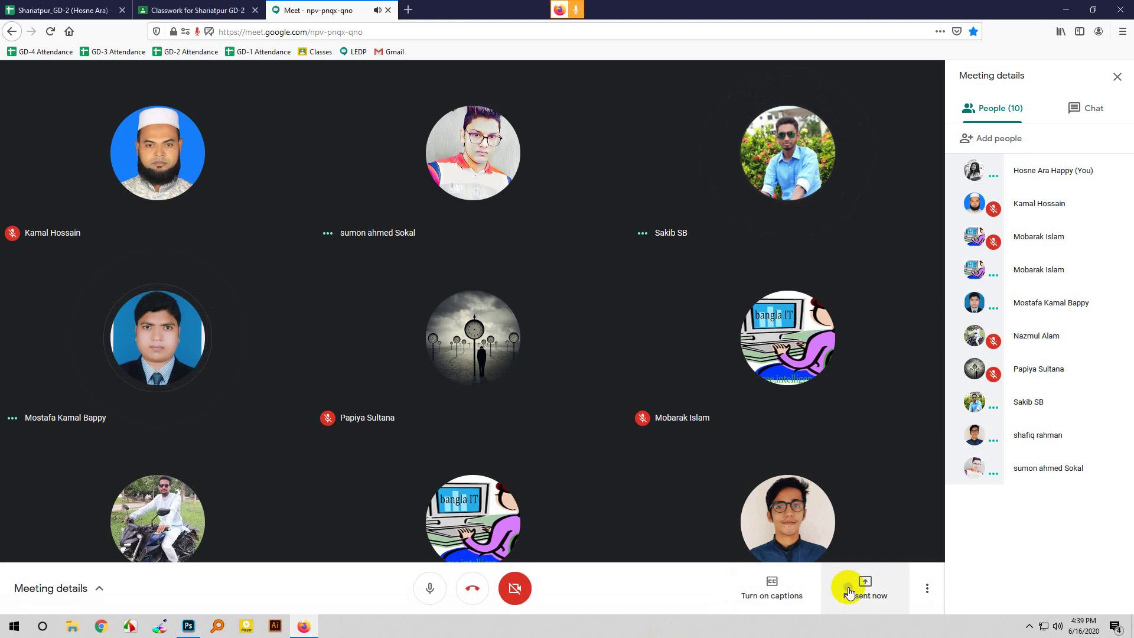
Step: Present the entire screen in the Google Meet call and switch back to Photoshop
click(851, 587)
click(830, 506)
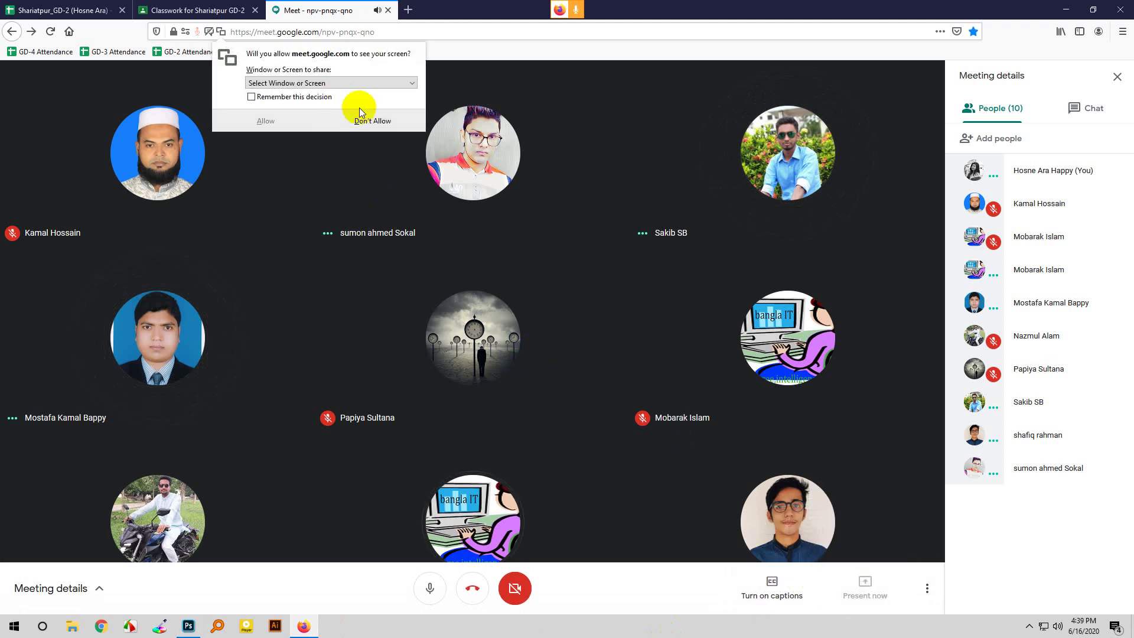
click(286, 83)
click(307, 182)
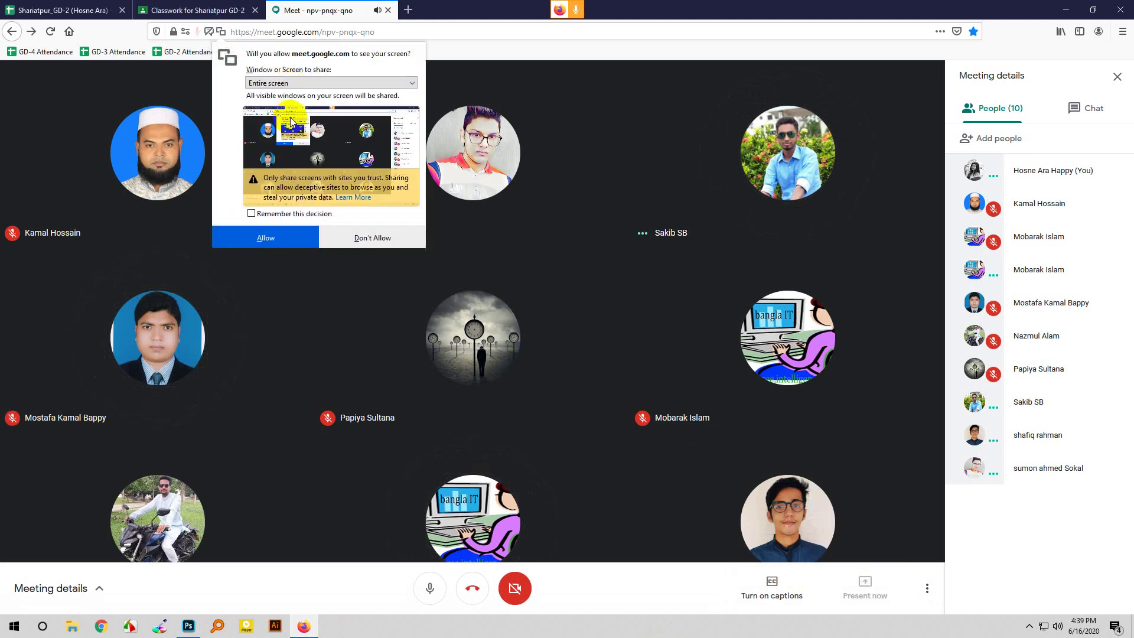
click(269, 234)
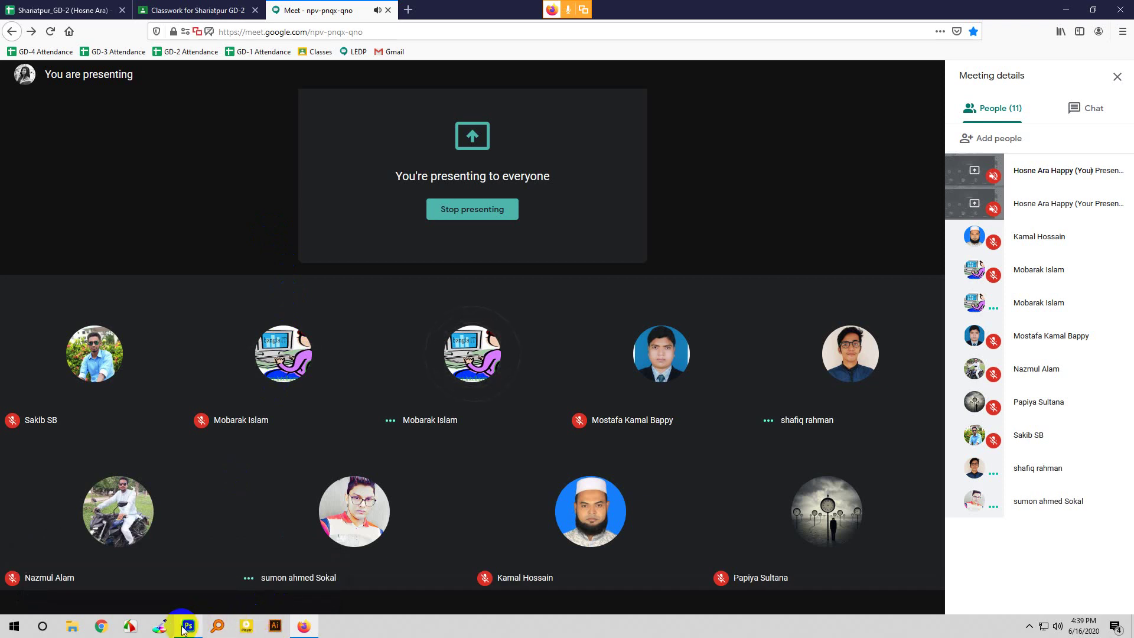
mouse_move(183, 630)
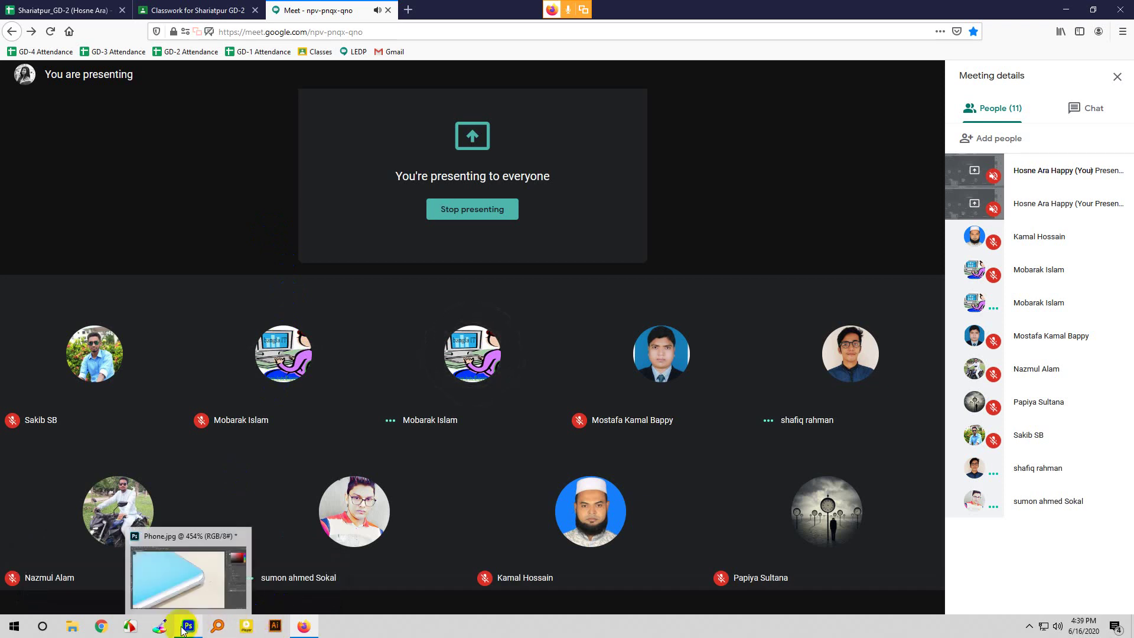
click(183, 629)
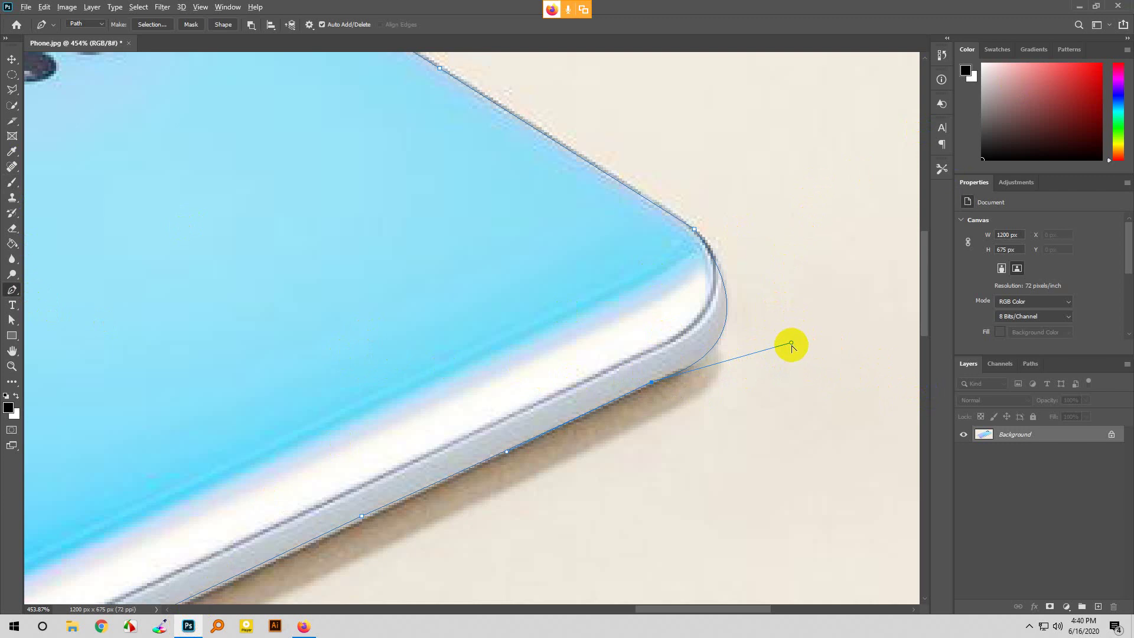
Step: Raise the lower anchor's direction handle at the phone's camera-end corner so the path follows the rounded edge
mouse_move(792, 344)
mouse_down()
mouse_move(795, 292)
mouse_move(790, 336)
mouse_move(791, 327)
mouse_up()
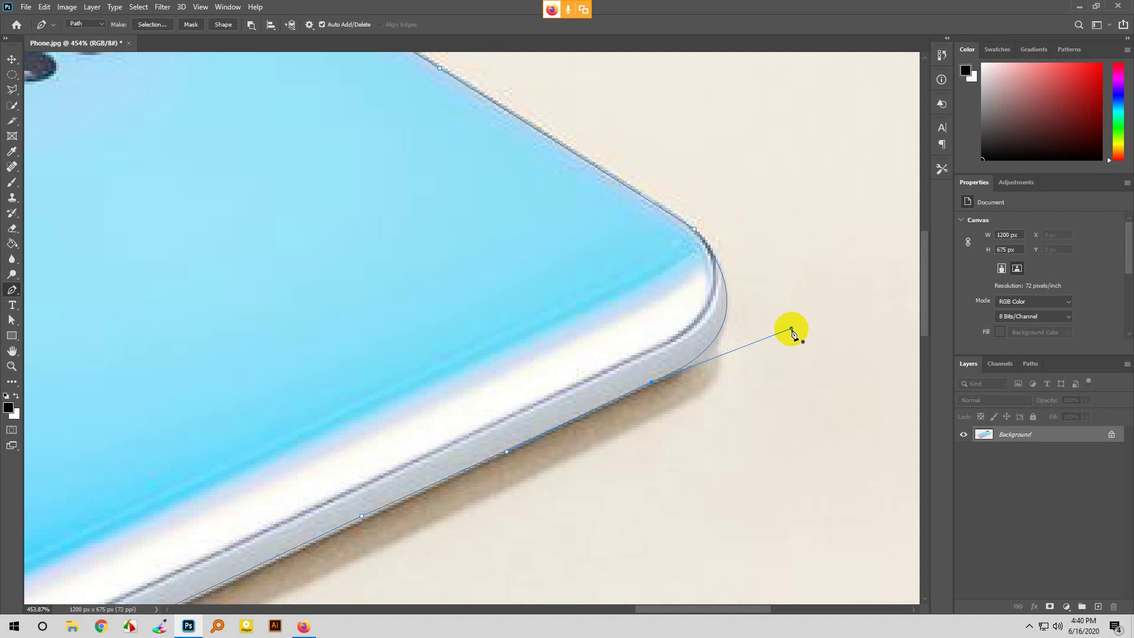
scroll(792, 333, down, 6)
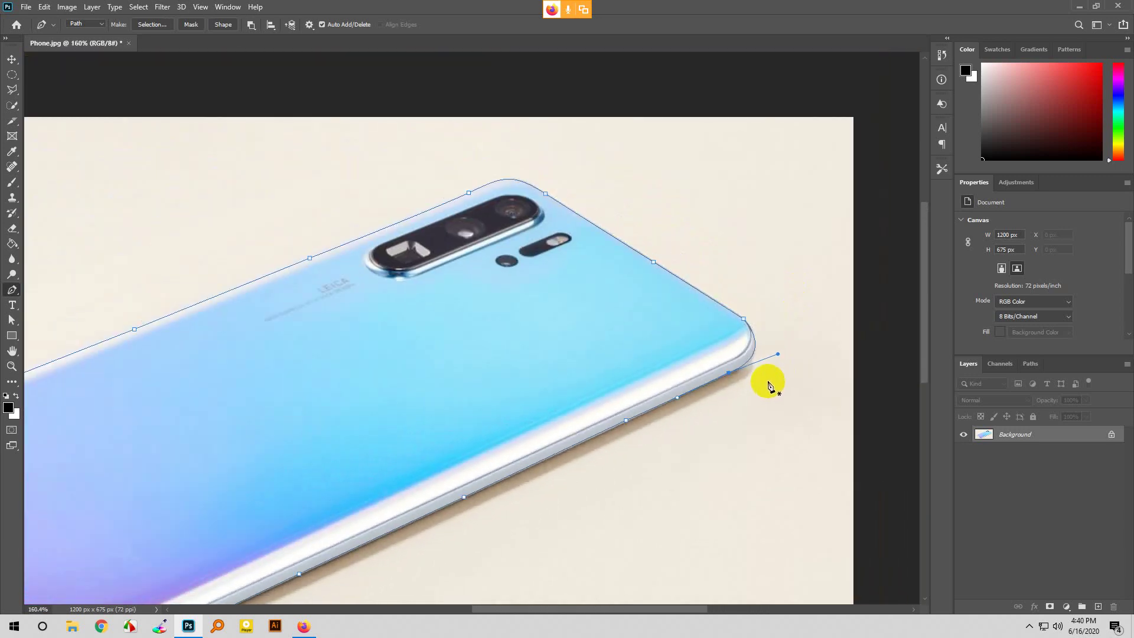
scroll(777, 358, down, 1)
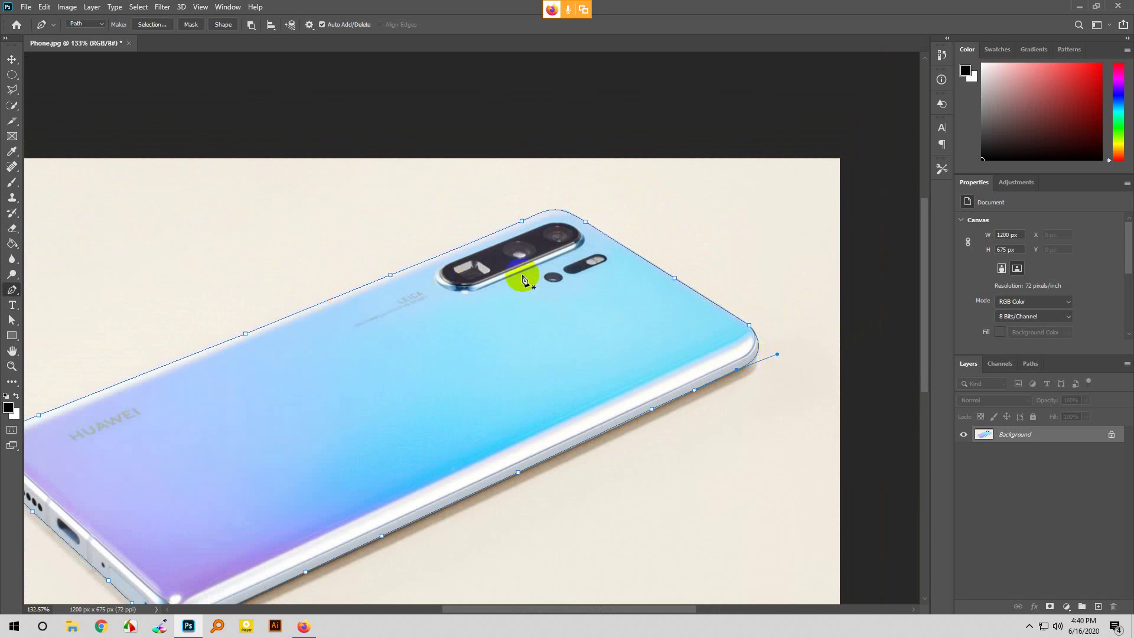
scroll(531, 282, down, 2)
scroll(220, 349, up, 2)
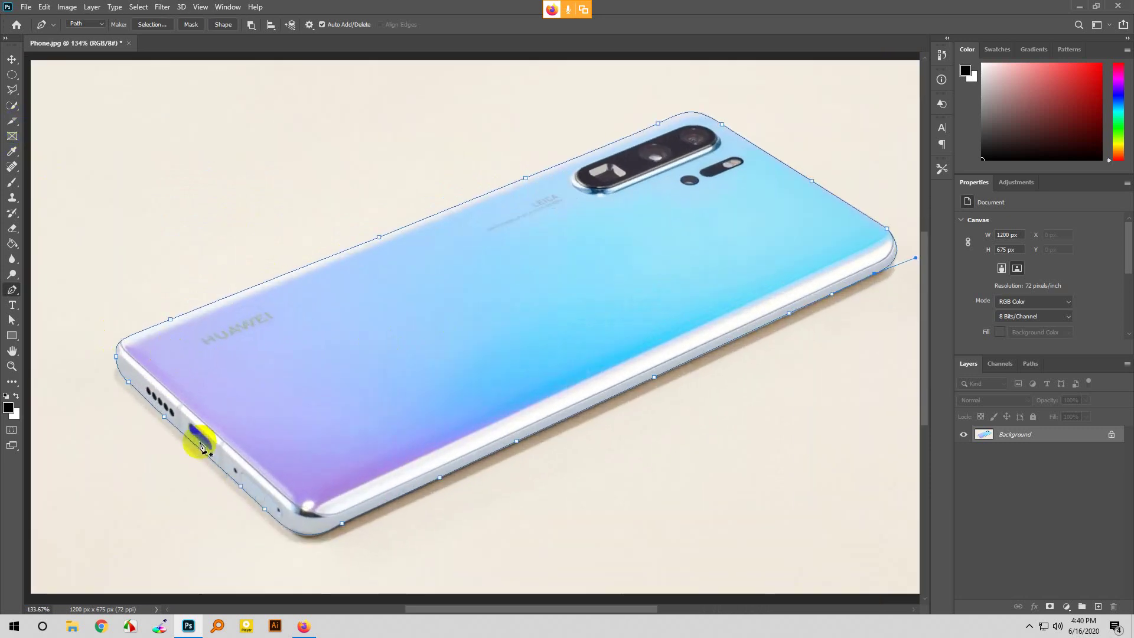
Step: Select the anchor on the rounded corner near the speaker holes and adjust both its direction handles to fit the phone's edge
scroll(131, 360, up, 1)
scroll(131, 360, up, 3)
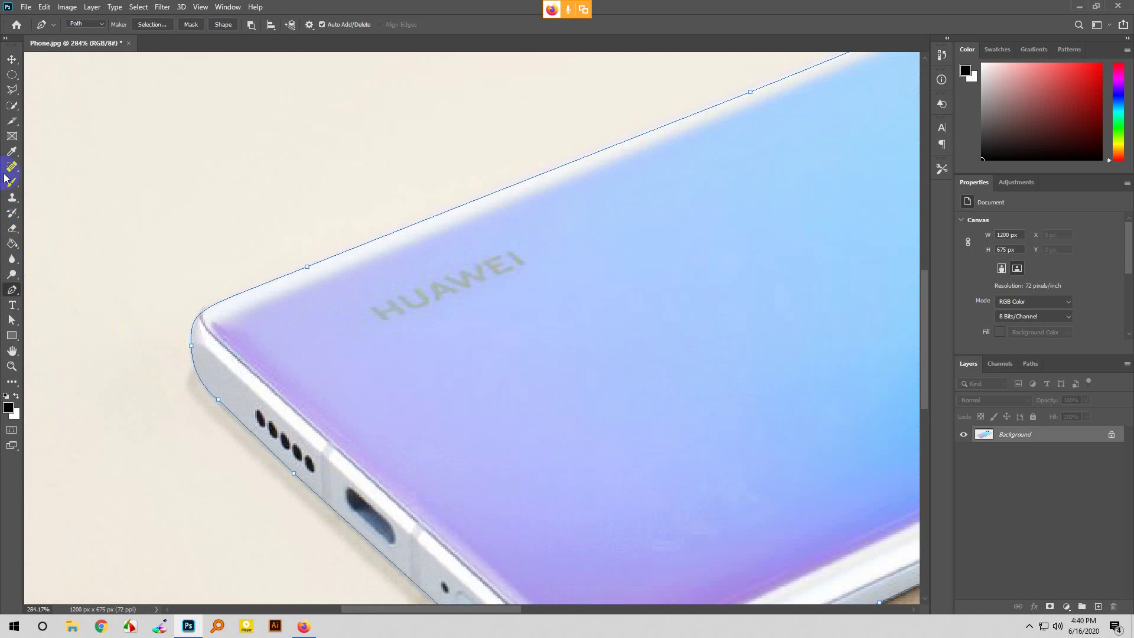
key(a)
click(191, 344)
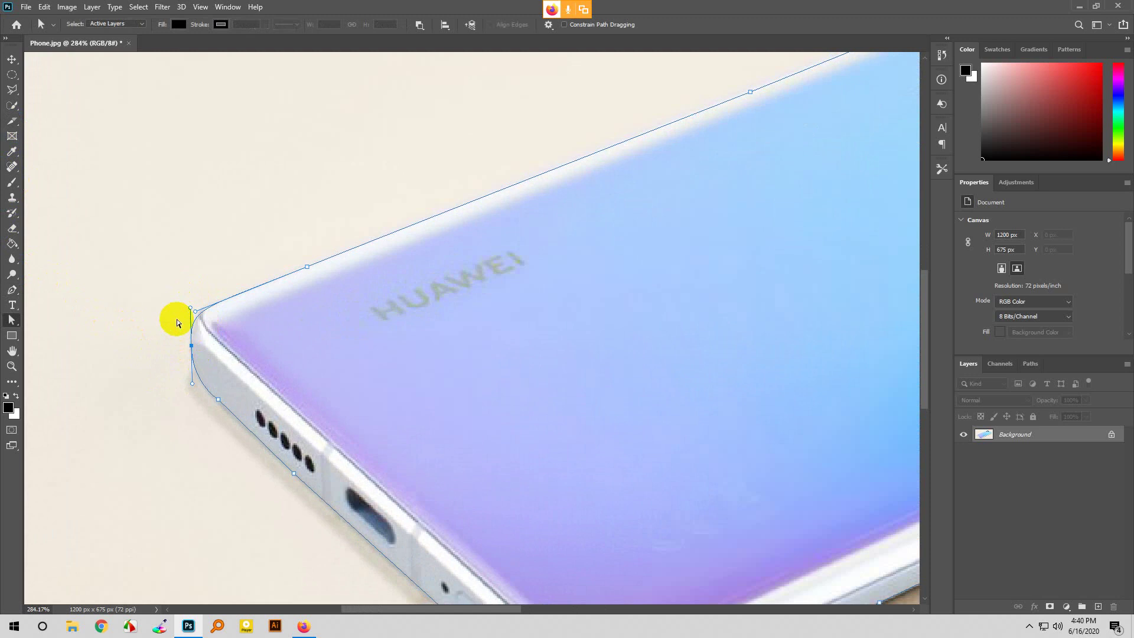
key(p)
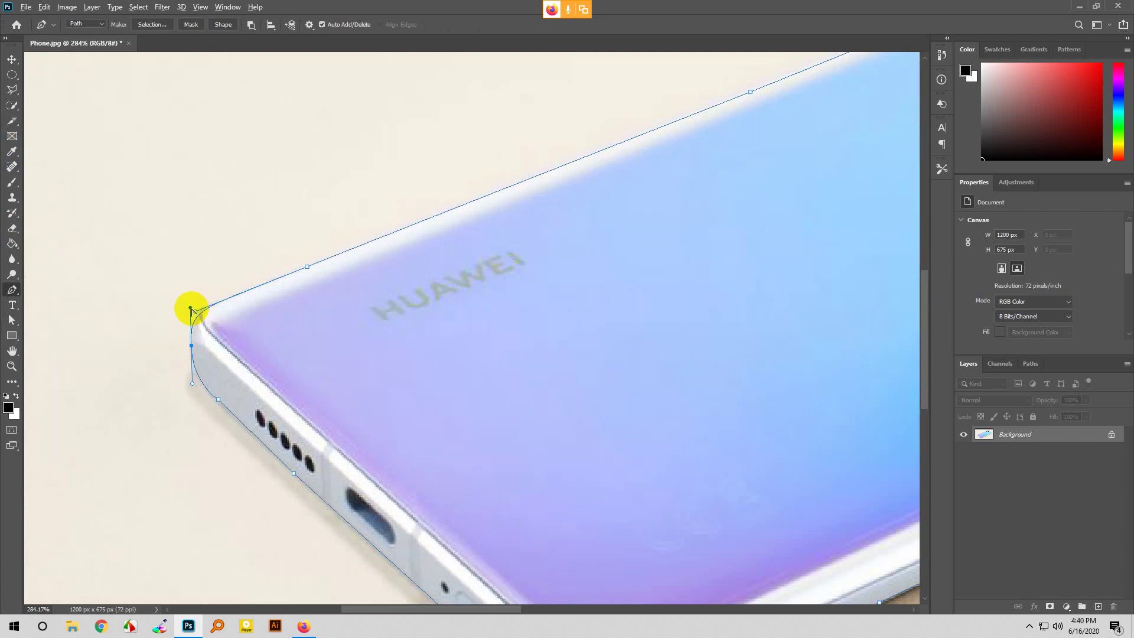
mouse_move(190, 307)
mouse_down()
mouse_move(193, 286)
mouse_move(187, 331)
mouse_move(194, 300)
mouse_up()
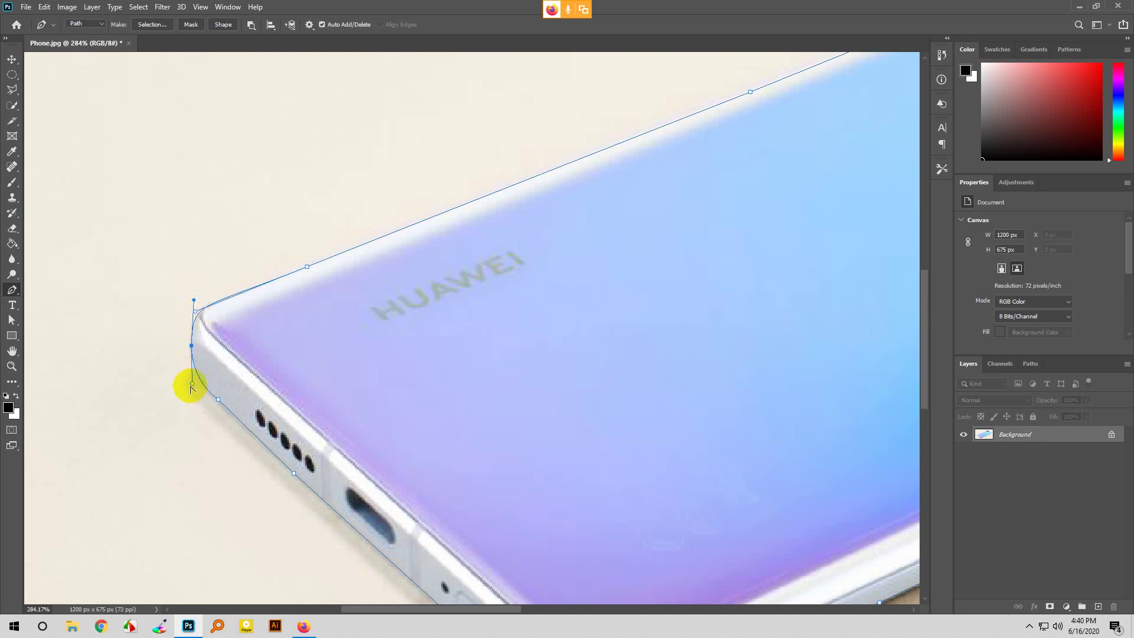
click(193, 376)
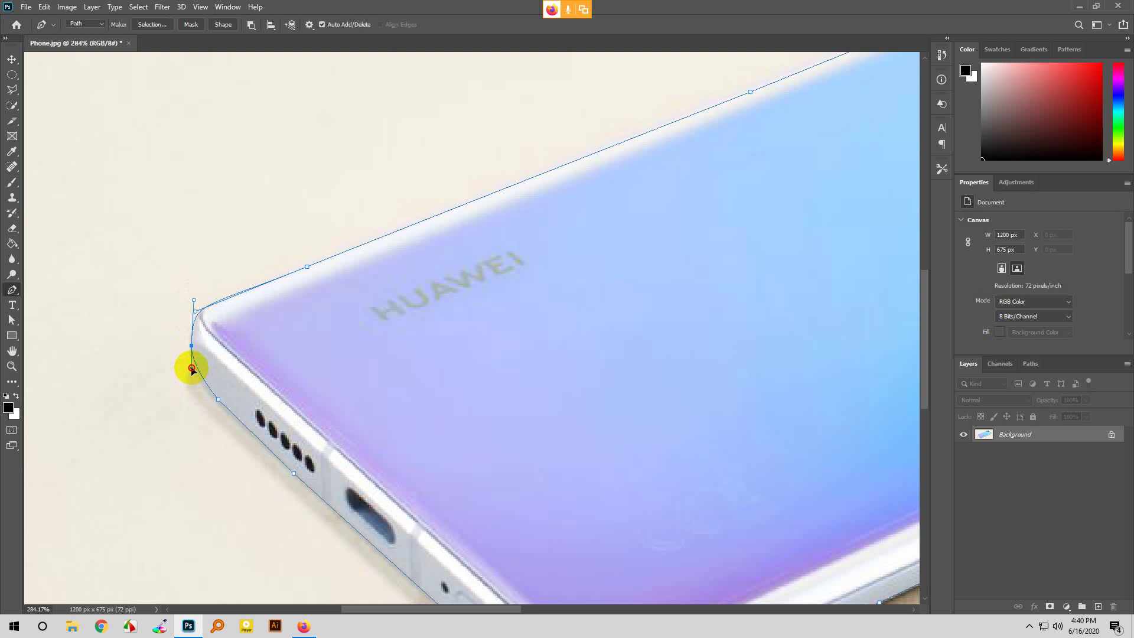
mouse_move(190, 369)
mouse_down()
mouse_move(189, 391)
mouse_move(198, 384)
mouse_up()
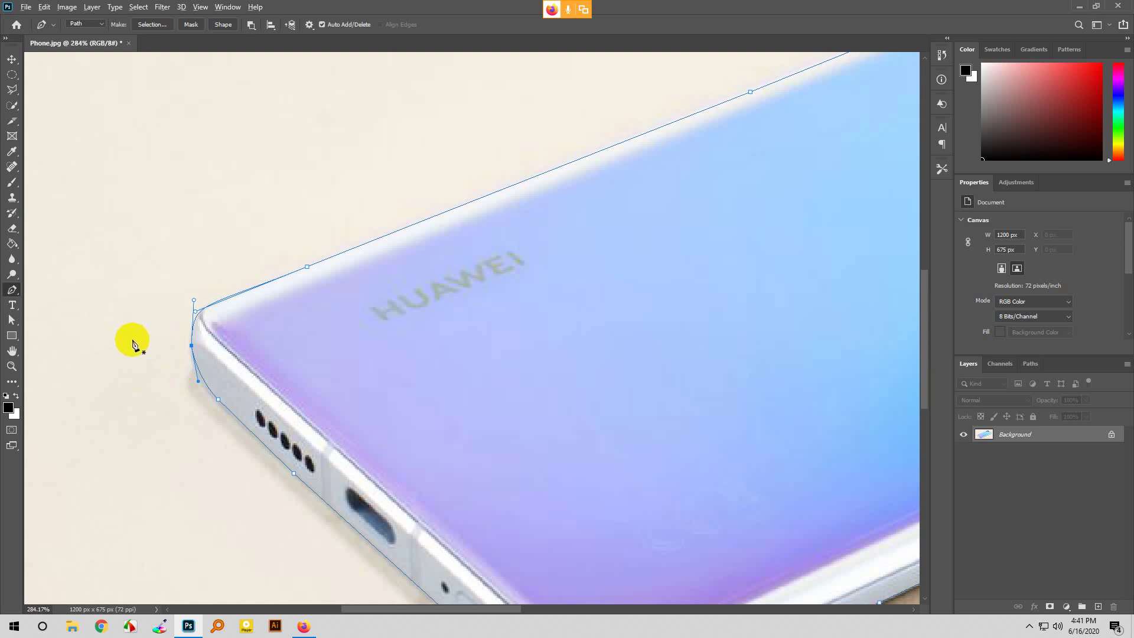
Step: Pull a new direction handle from the anchor beside the phone's lowest corner to curve the path around the corner
scroll(133, 342, down, 1)
scroll(133, 343, down, 1)
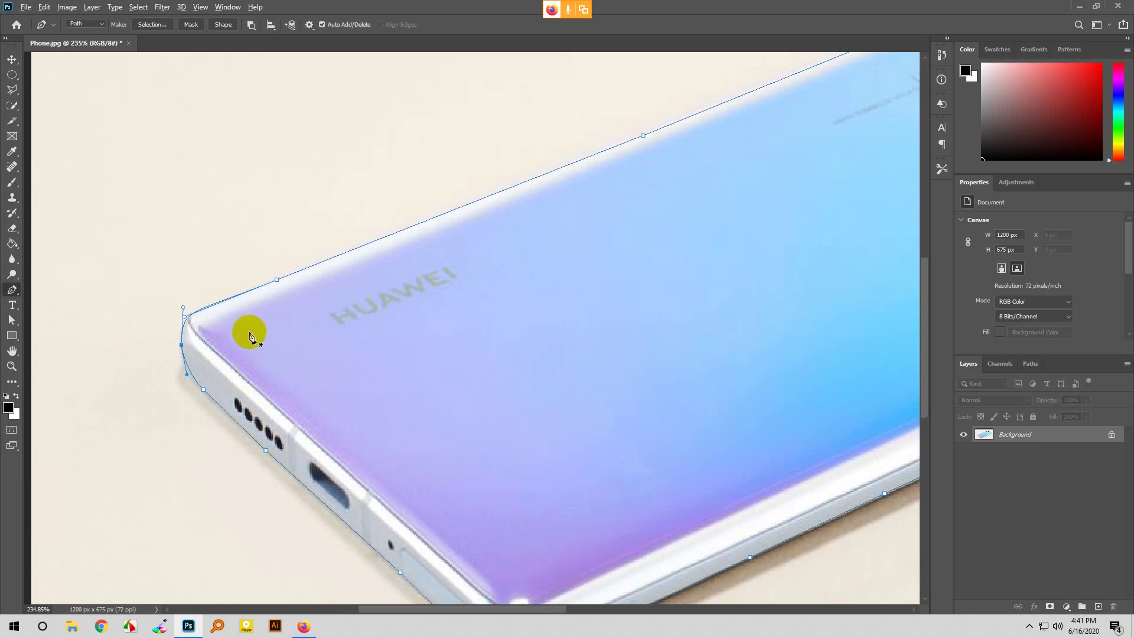
scroll(246, 331, down, 1)
scroll(276, 405, down, 1)
scroll(284, 413, down, 1)
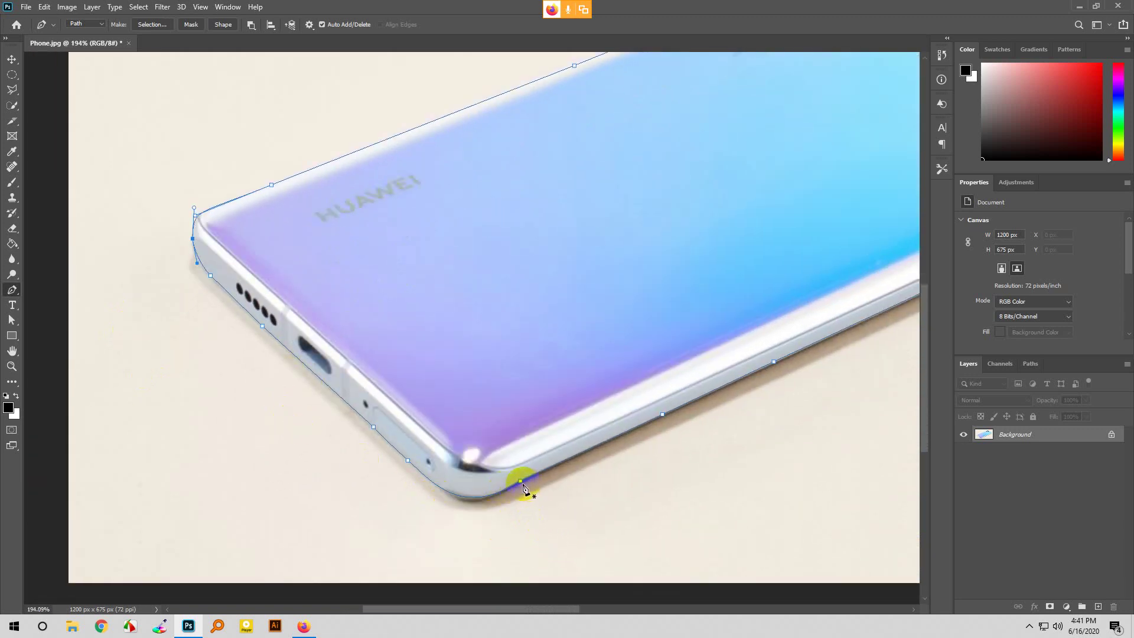
drag(519, 483, 521, 489)
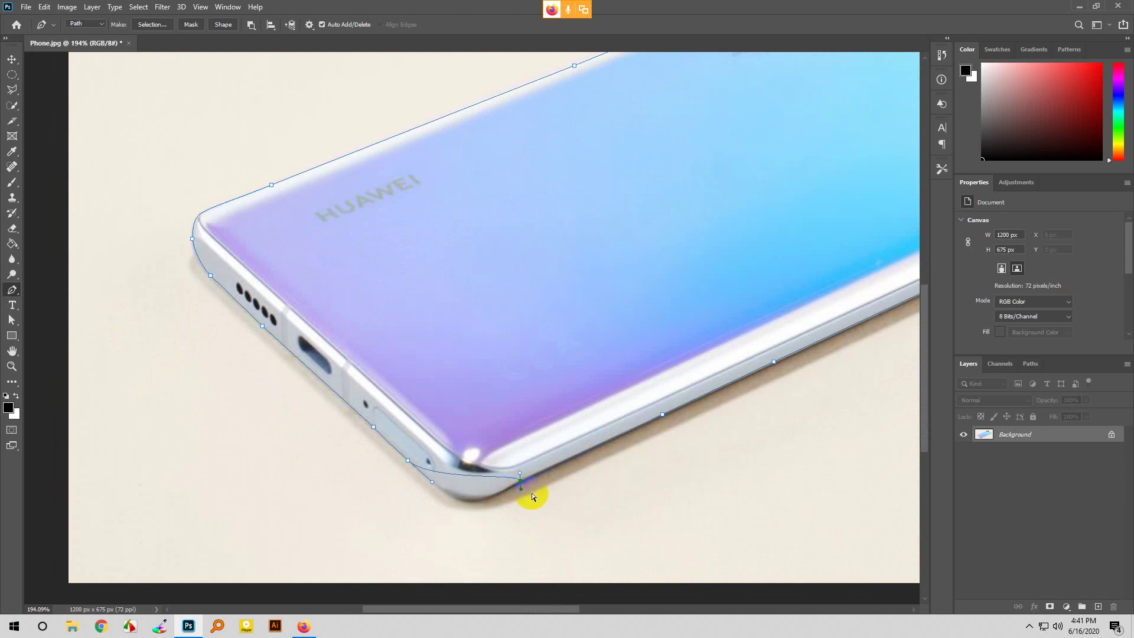
click(10, 395)
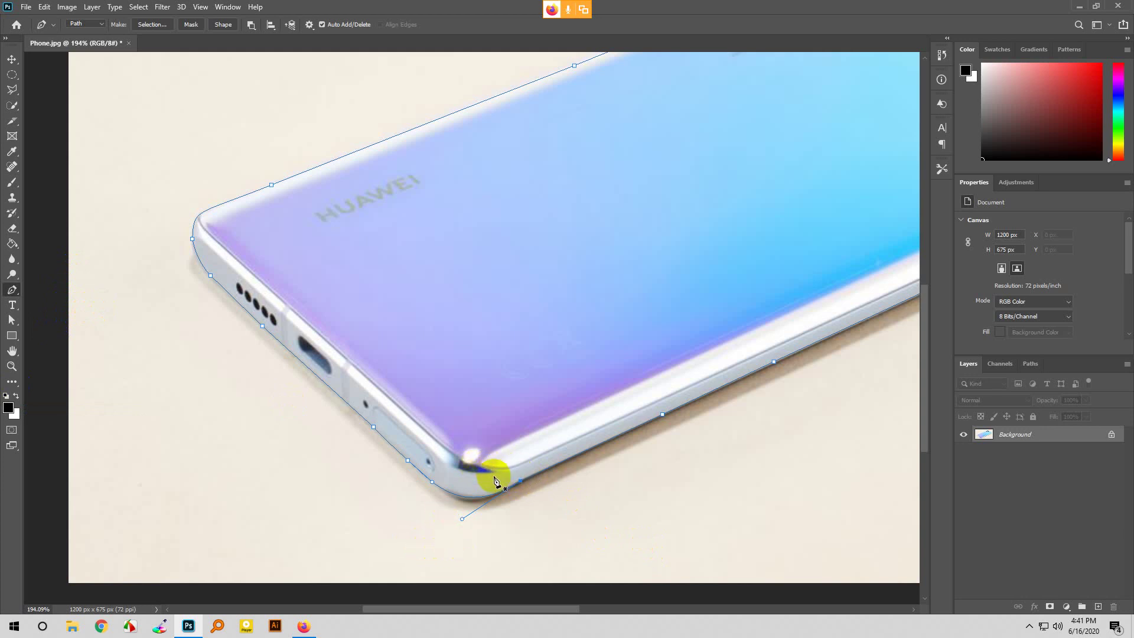
Step: Move the anchor beside the lowest corner slightly up the long edge and lengthen its direction handle to refit the curve
click(11, 320)
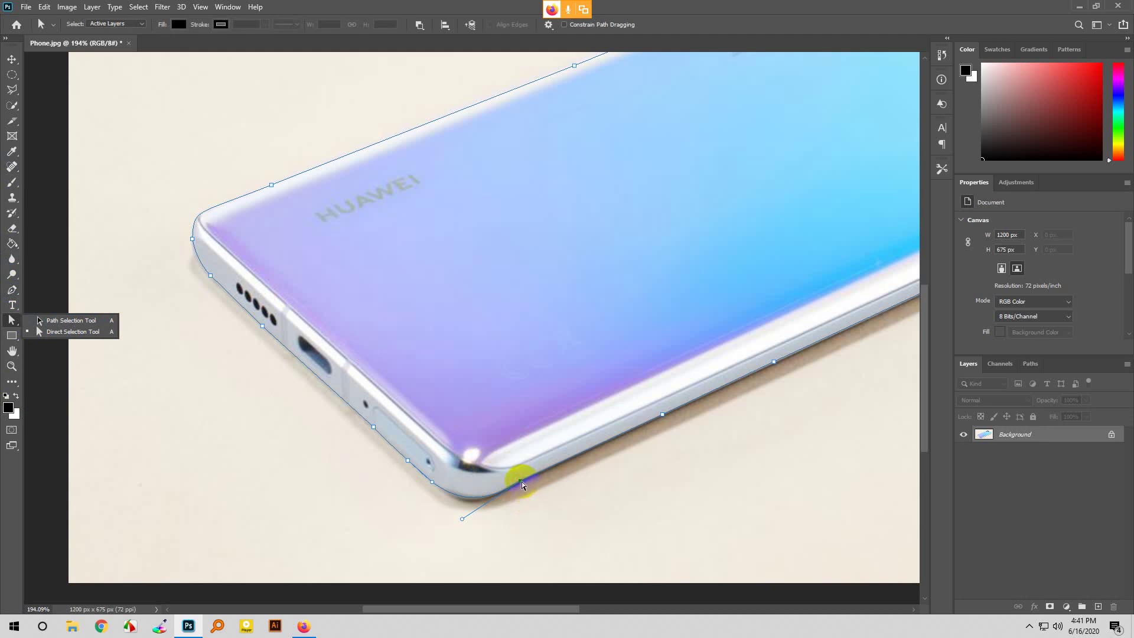
click(12, 290)
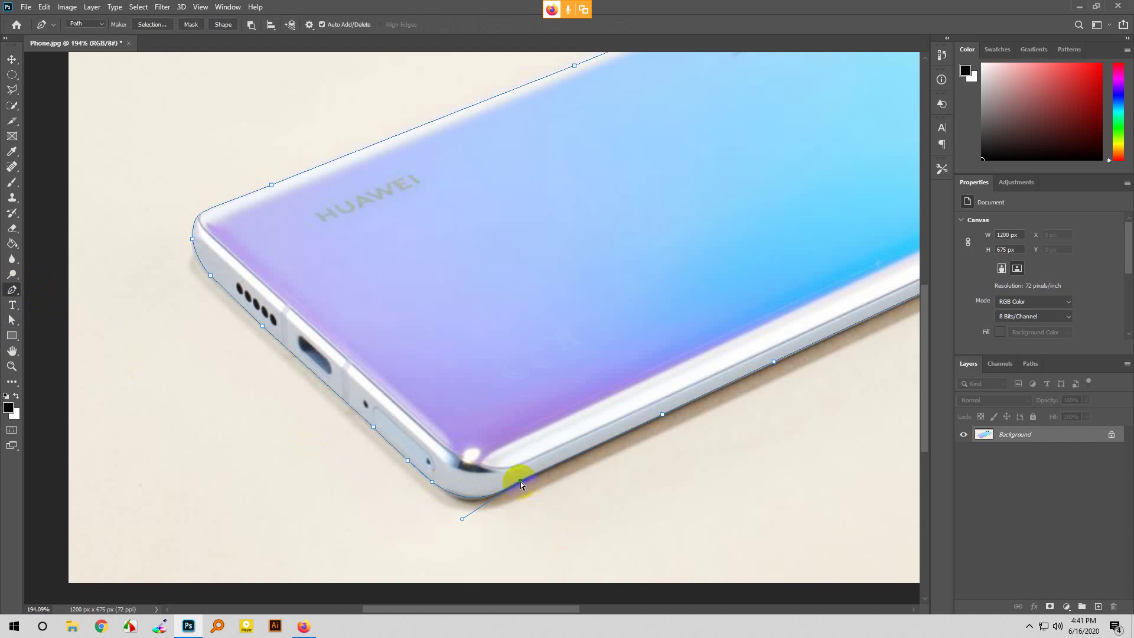
mouse_move(520, 484)
mouse_down()
mouse_move(514, 456)
mouse_move(529, 502)
mouse_move(524, 451)
mouse_move(544, 509)
mouse_move(519, 469)
mouse_move(554, 519)
mouse_move(551, 394)
mouse_move(540, 499)
mouse_move(530, 463)
mouse_move(532, 479)
mouse_up()
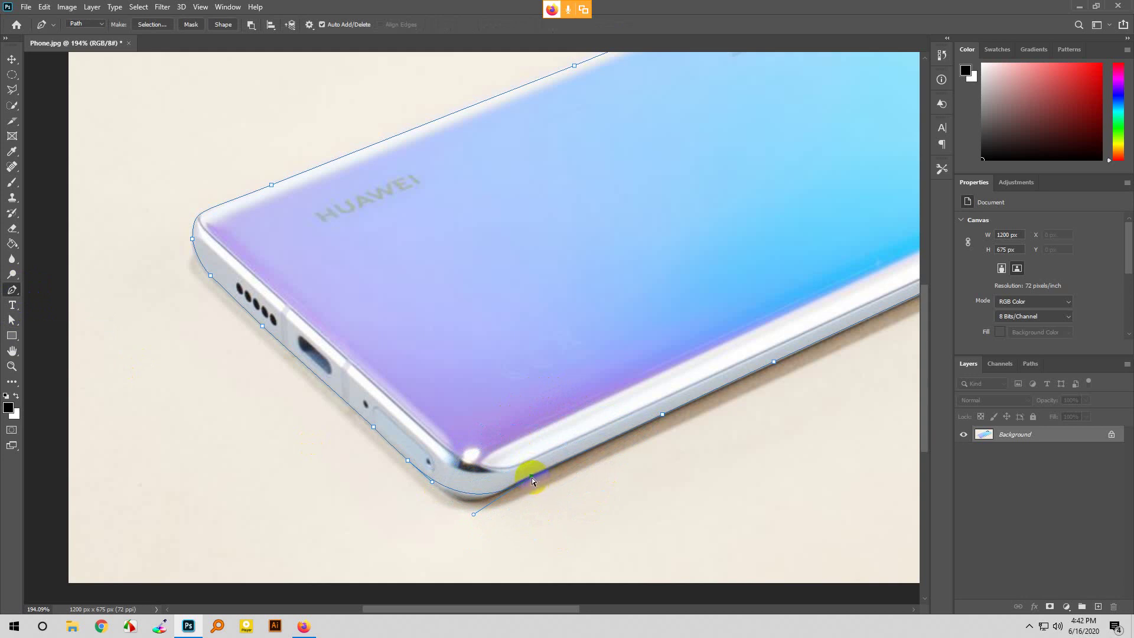
drag(532, 479, 539, 476)
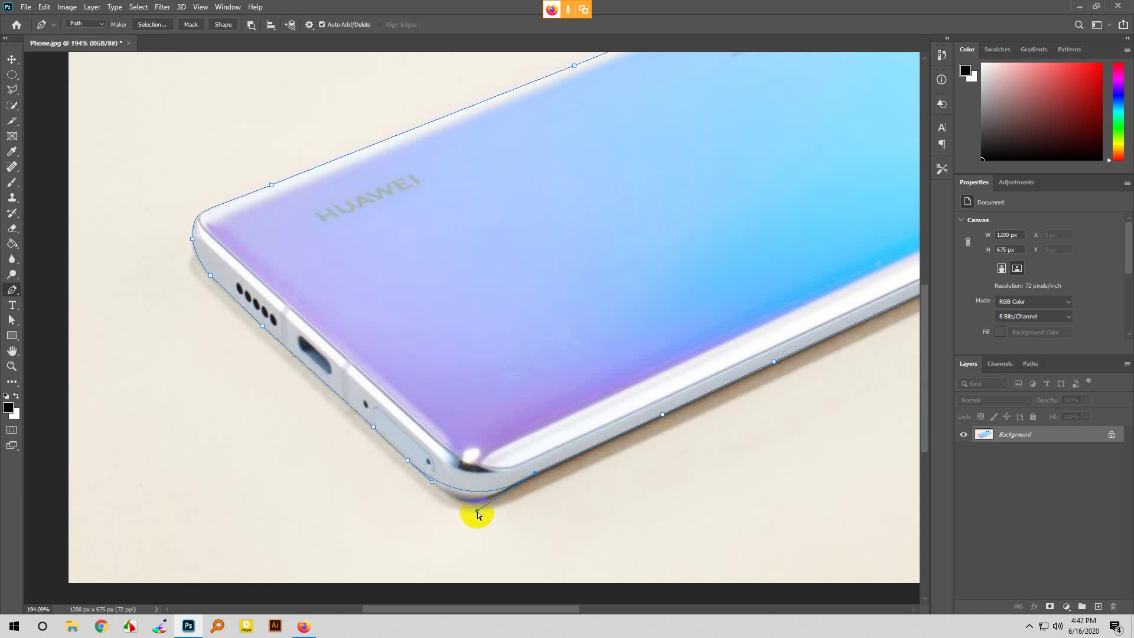
drag(478, 514, 462, 525)
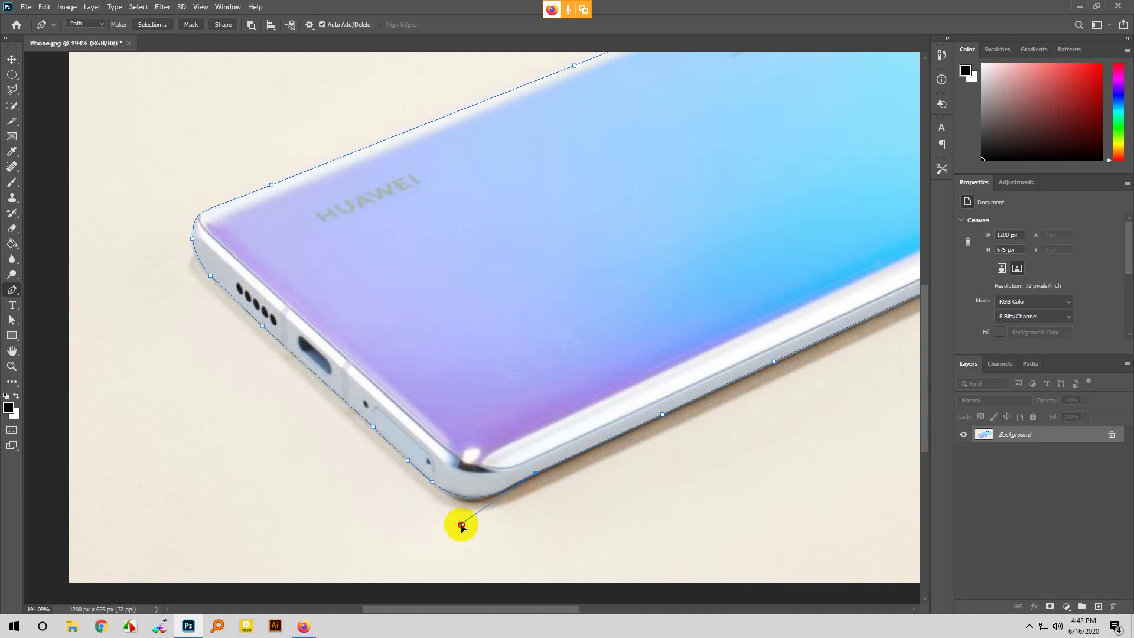
click(9, 324)
click(12, 290)
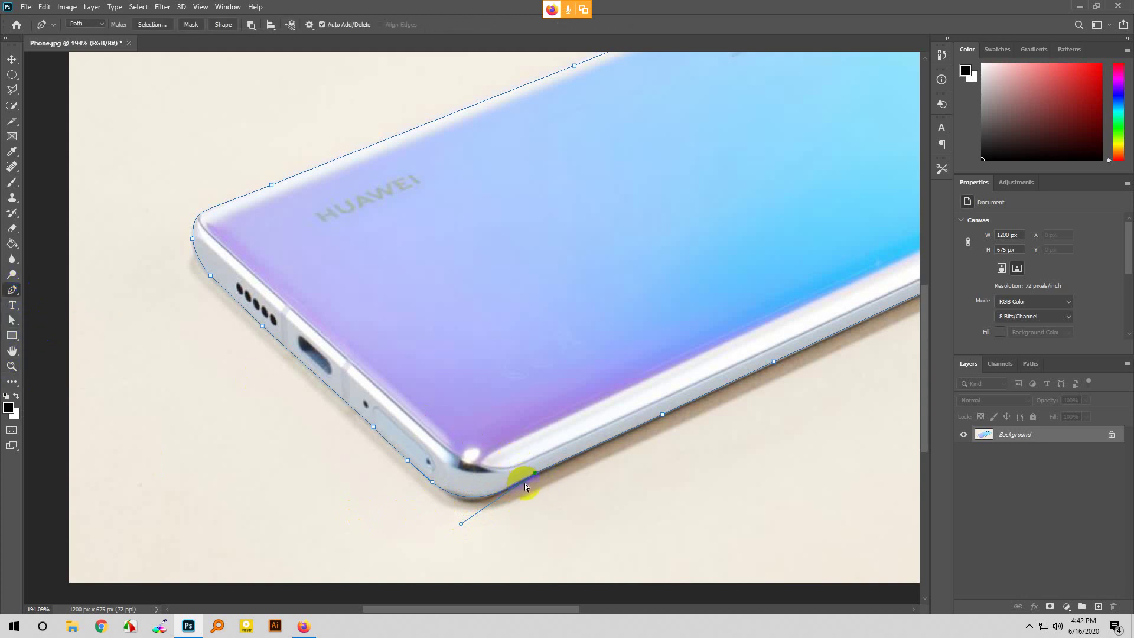
Step: Check the participants in the Google Meet call and return to Photoshop
scroll(526, 486, up, 3)
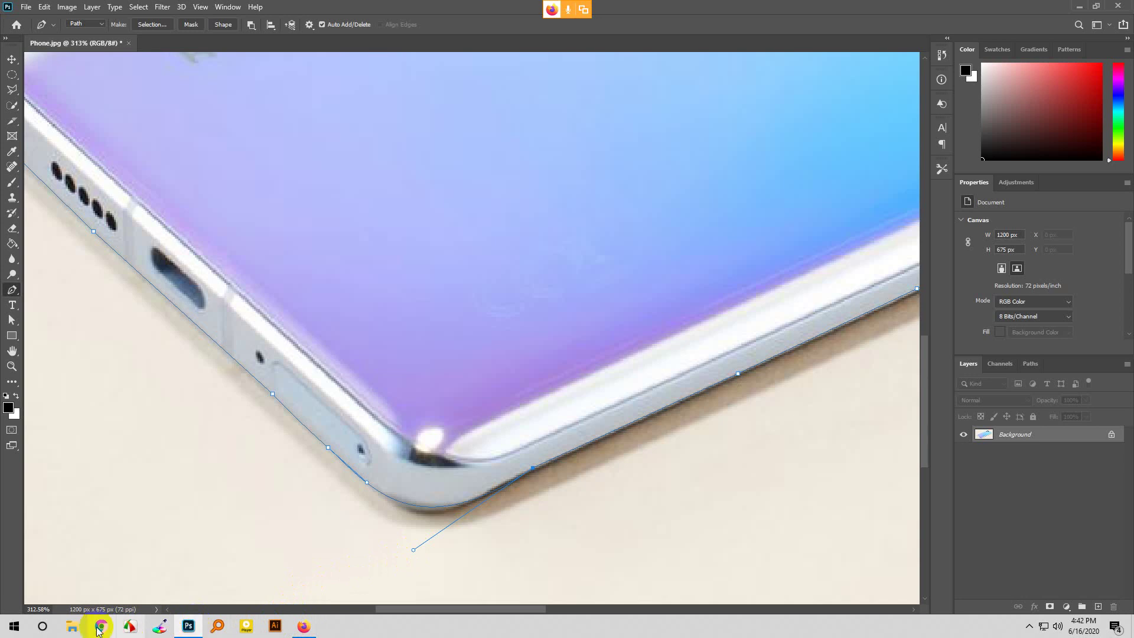
click(245, 628)
click(303, 627)
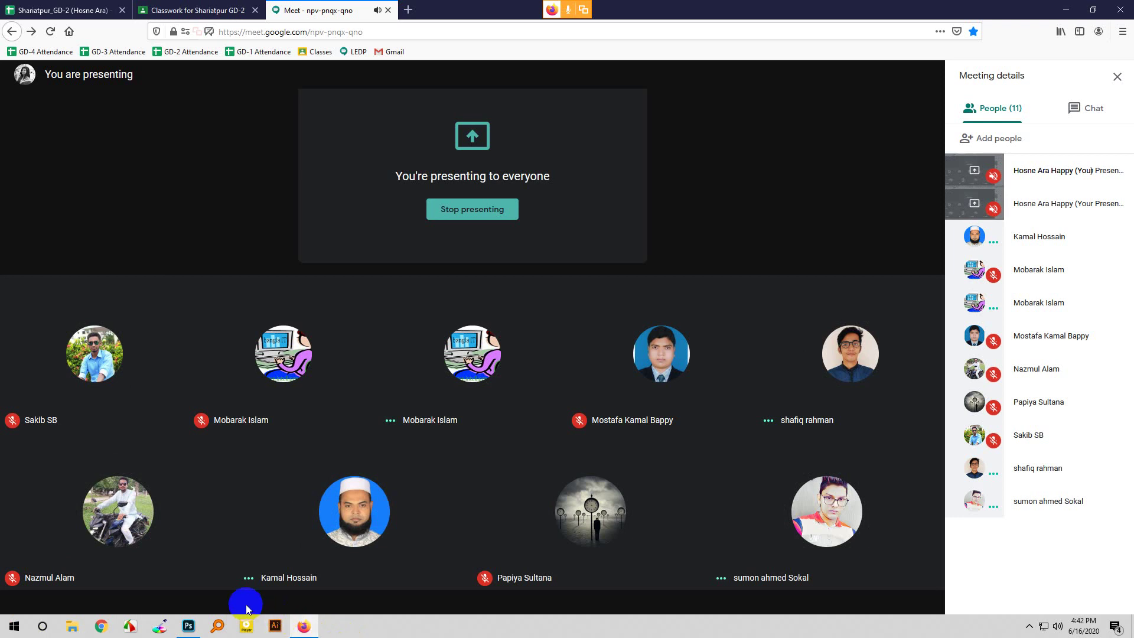
click(189, 626)
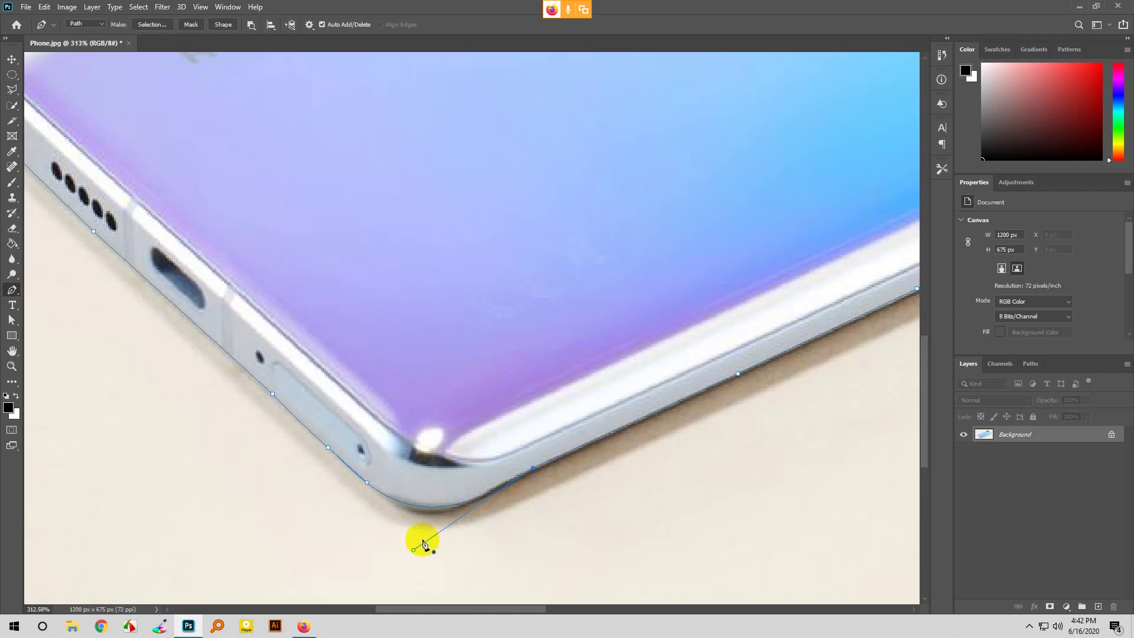
Step: Fine-tune the direction handle at the phone's lowest corner and check the path along the whole outline
mouse_move(414, 551)
mouse_down()
mouse_move(423, 540)
mouse_move(419, 550)
mouse_up()
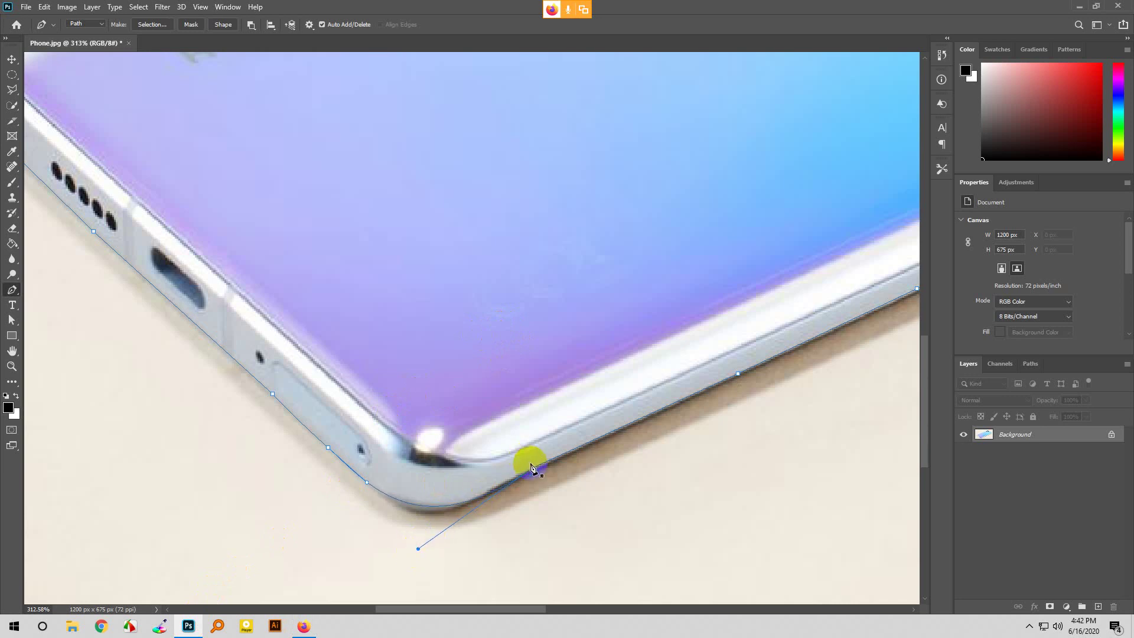
scroll(532, 468, up, 3)
scroll(536, 474, down, 1)
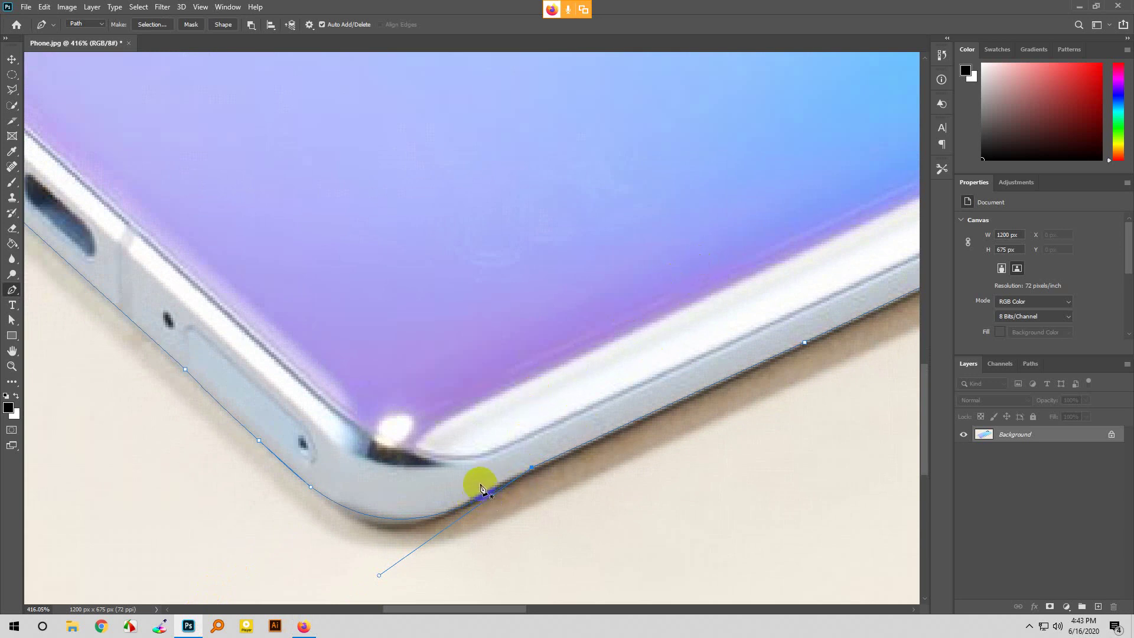
scroll(423, 463, down, 10)
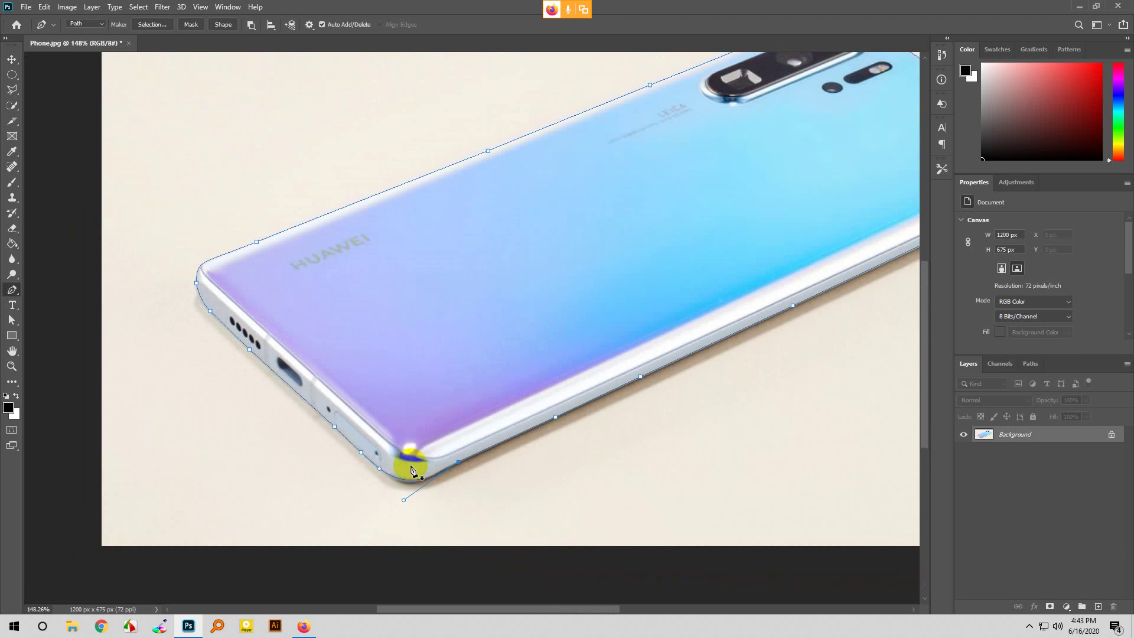
scroll(512, 331, up, 3)
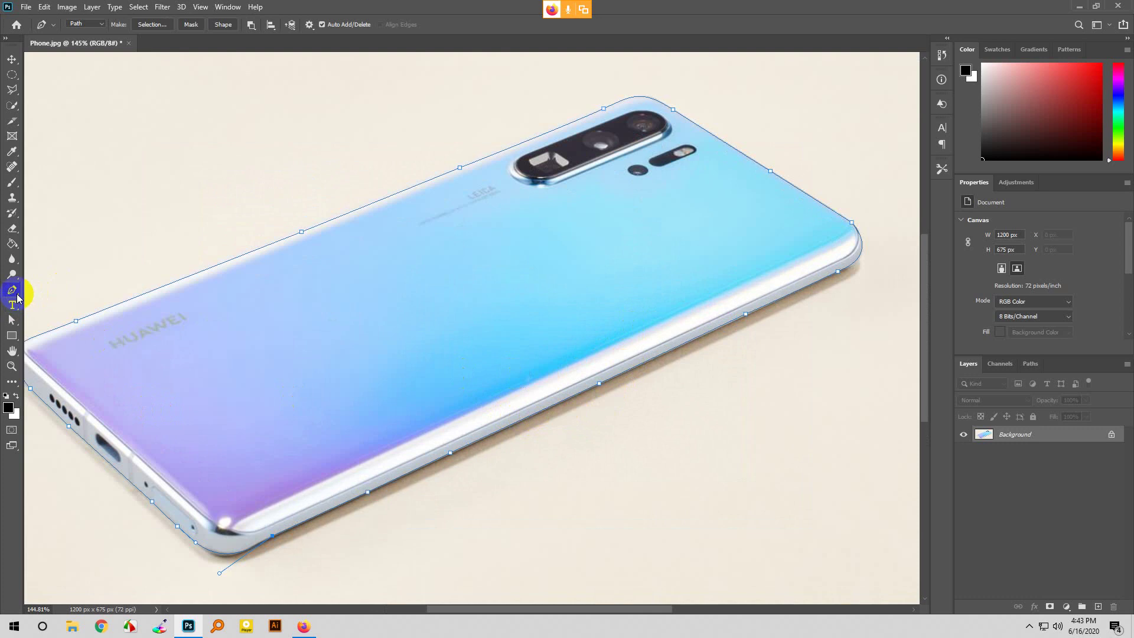
Step: Try adding extra anchor points to the path along the phone's long lower edge with the Pen tool
right_click(11, 289)
click(41, 293)
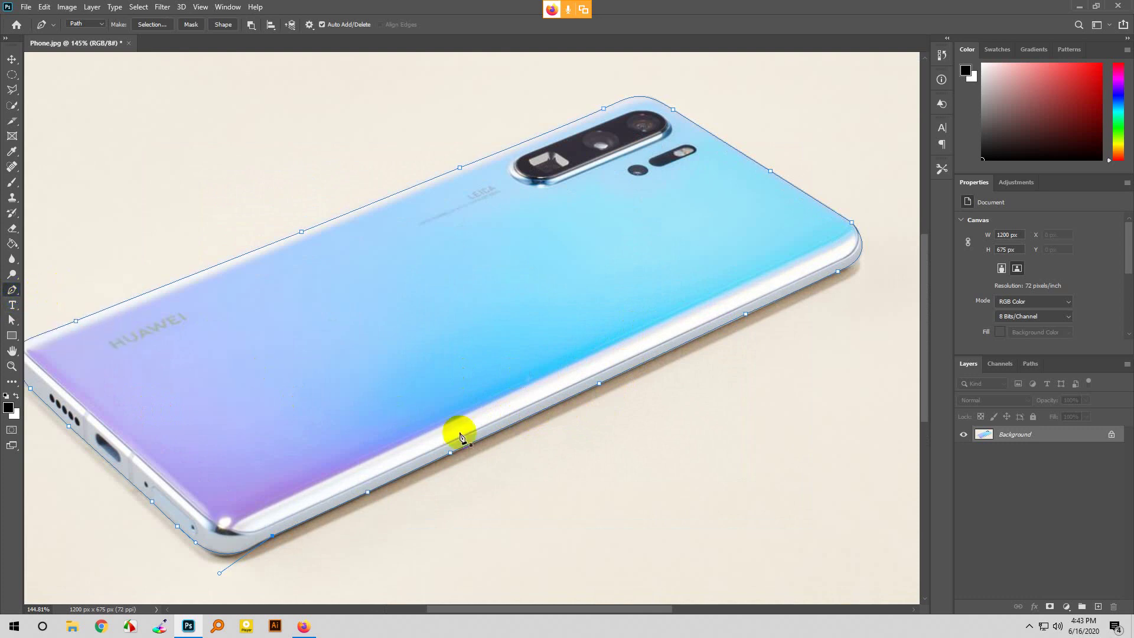
click(520, 421)
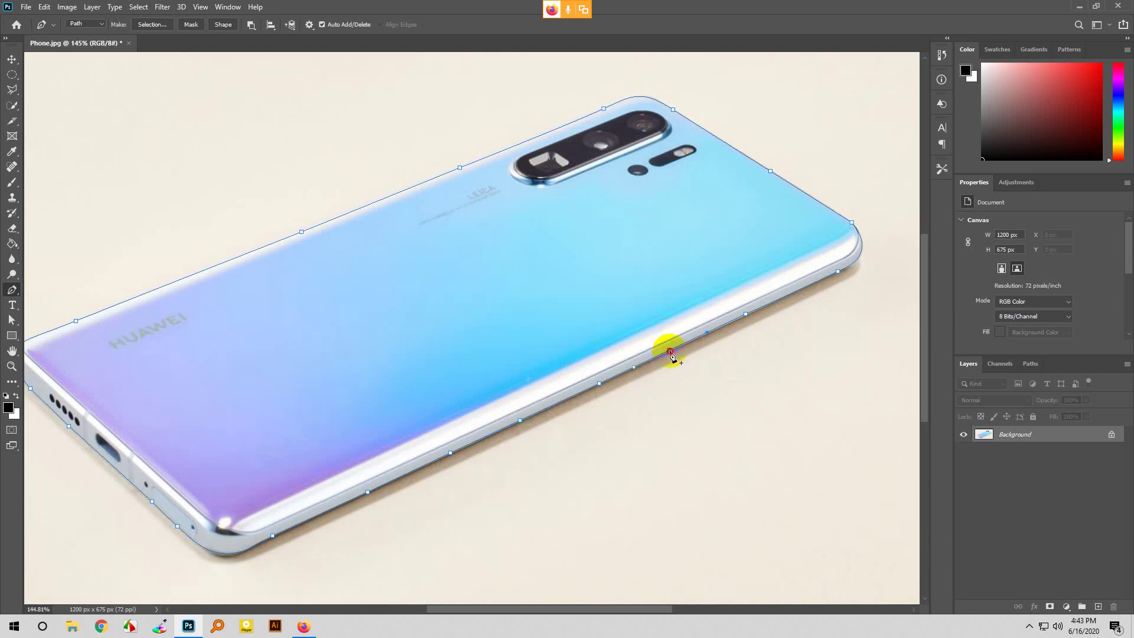
click(670, 352)
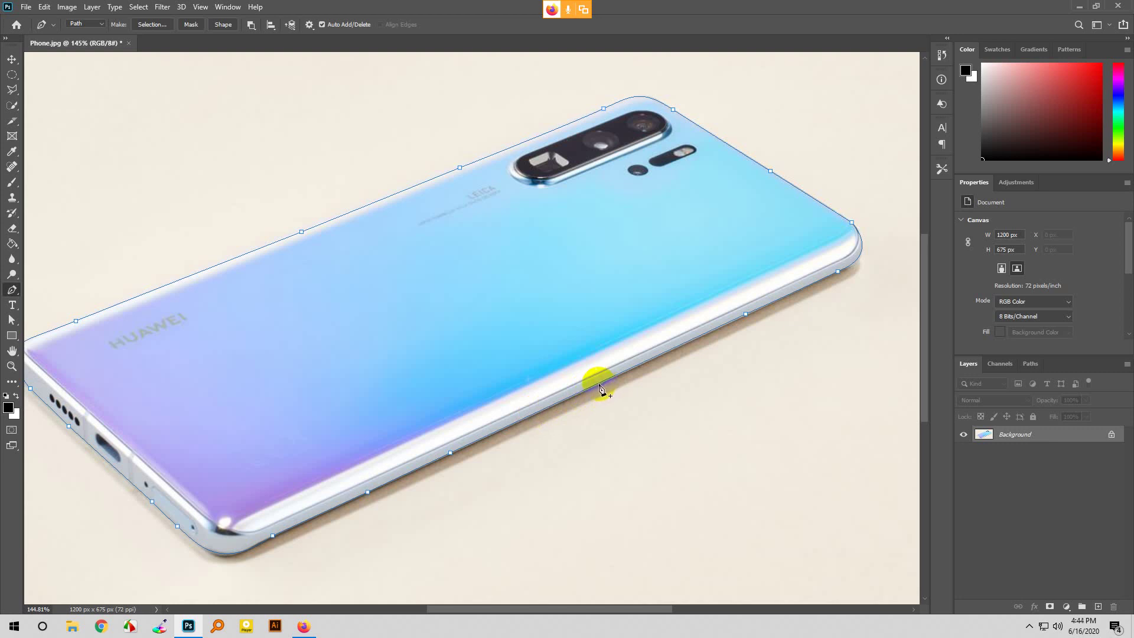
Step: Add an anchor point midway along the phone's long lower edge and nudge it slightly up the edge with the Direct Selection tool
click(599, 385)
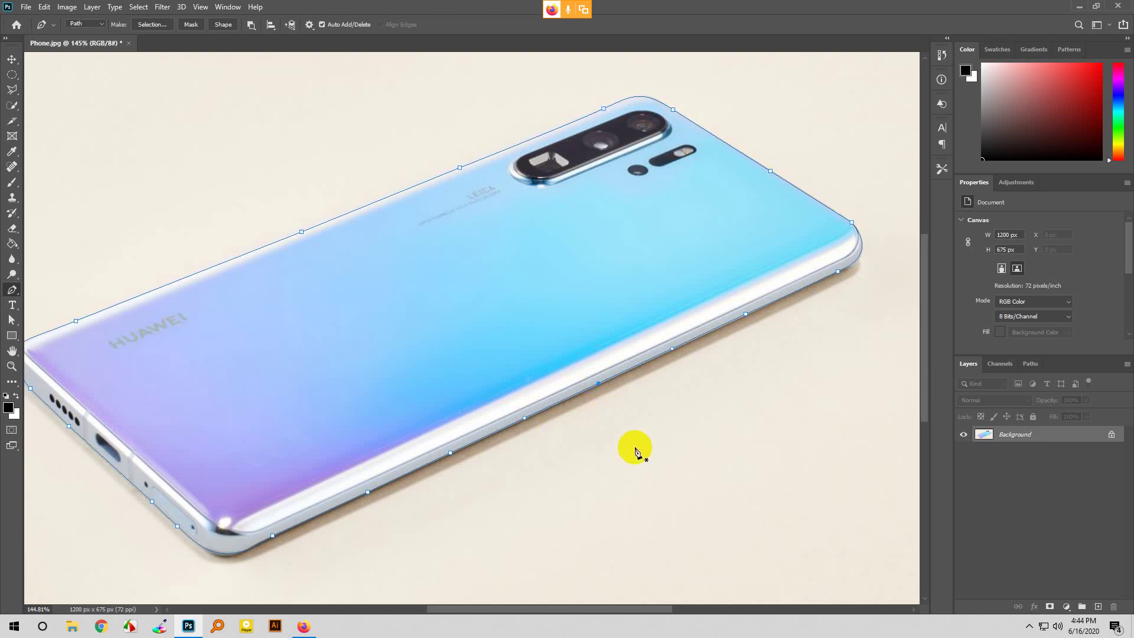
scroll(614, 384, up, 5)
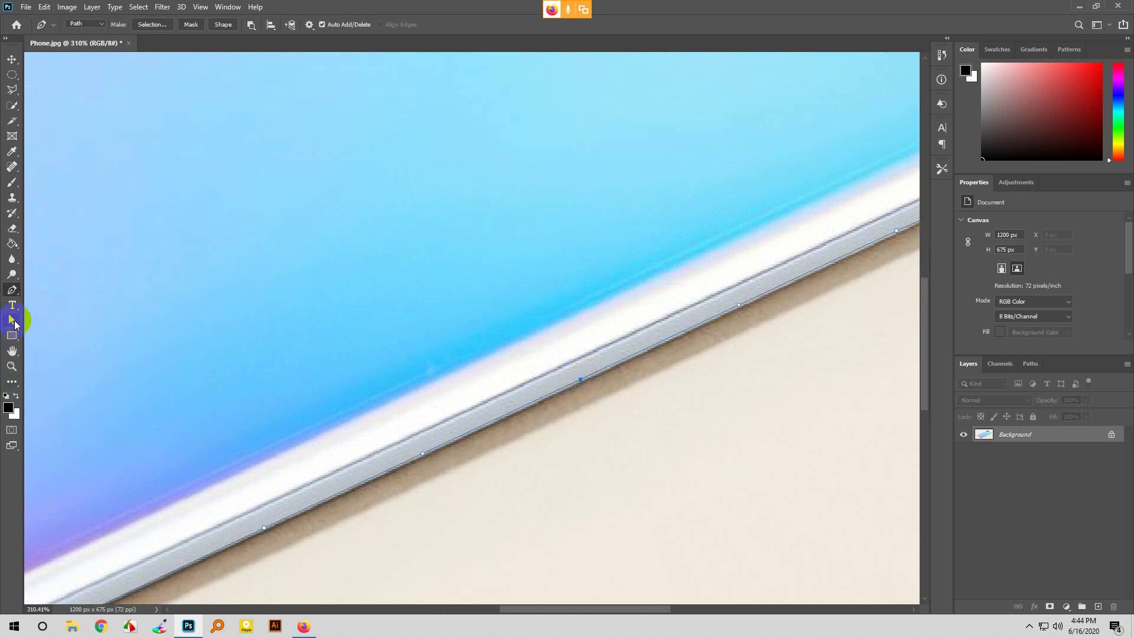
drag(12, 321, 50, 332)
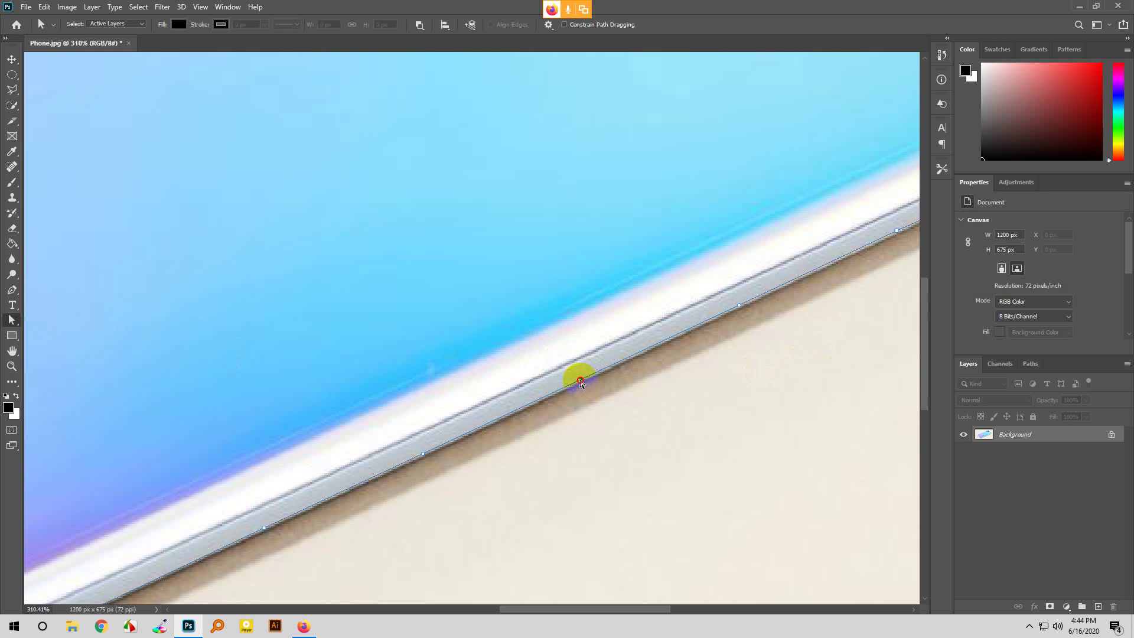
mouse_move(580, 382)
mouse_down()
mouse_move(597, 400)
mouse_move(578, 372)
mouse_move(600, 400)
mouse_move(588, 378)
mouse_up()
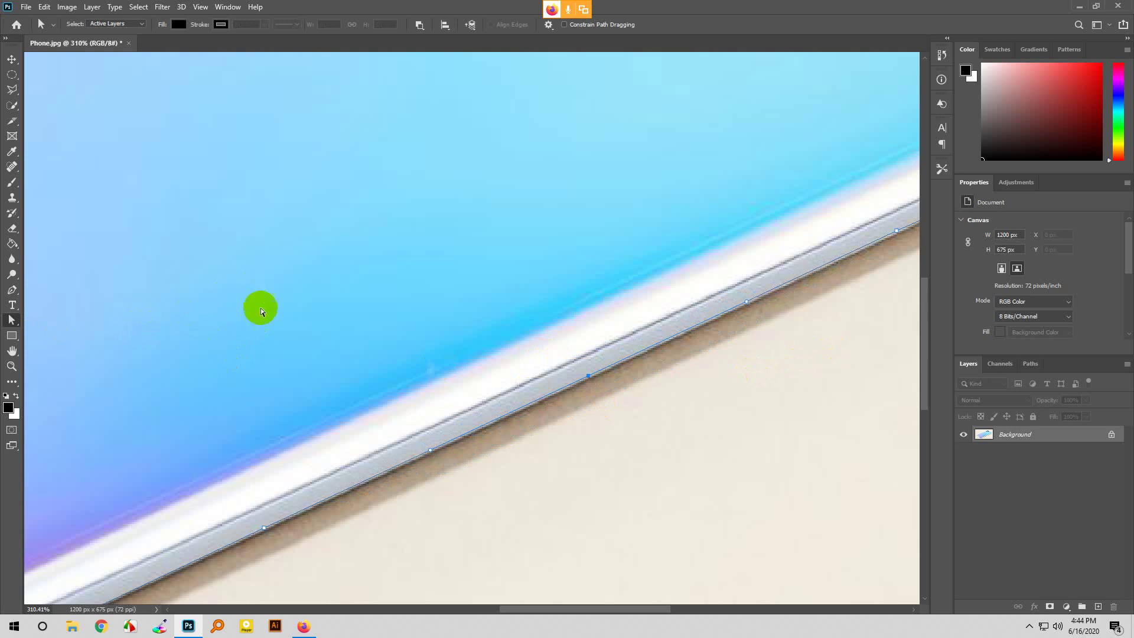
mouse_move(430, 458)
mouse_down()
mouse_move(407, 420)
mouse_move(453, 468)
mouse_move(434, 451)
mouse_up()
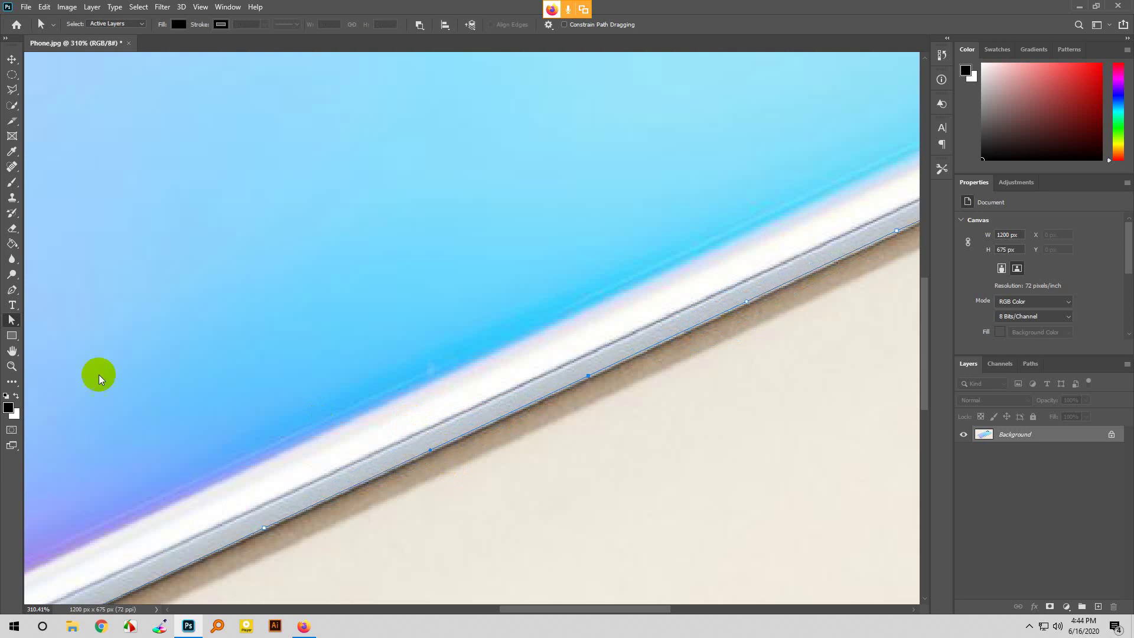
Step: Demonstrate choosing the Direct Selection tool and switch back to the Pen tool for further path editing
click(12, 320)
click(49, 333)
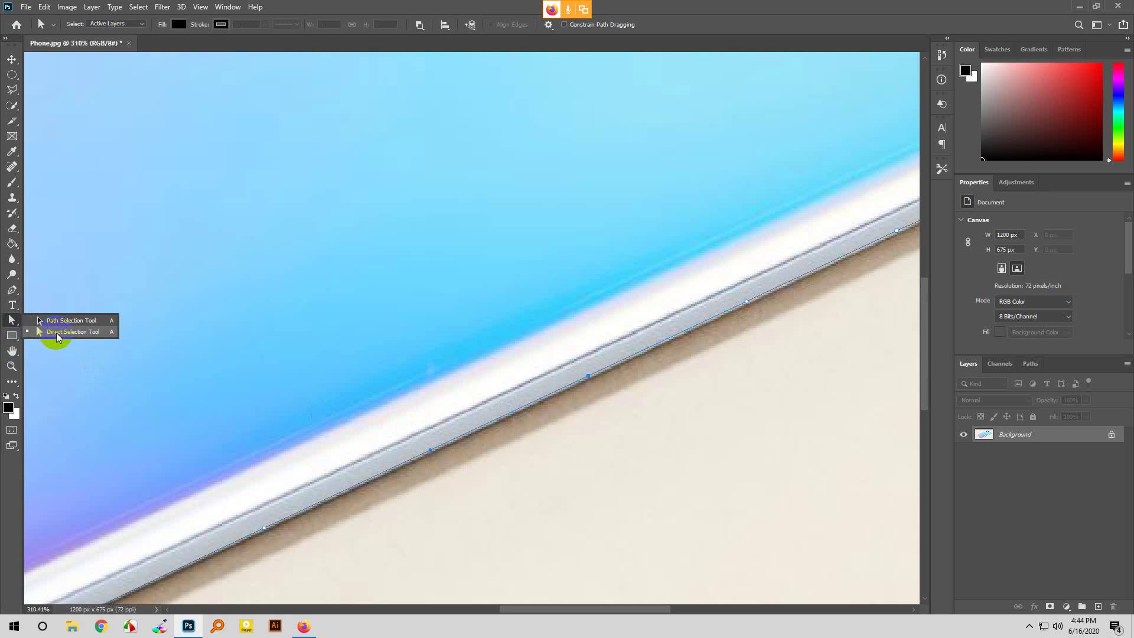
click(11, 289)
click(44, 295)
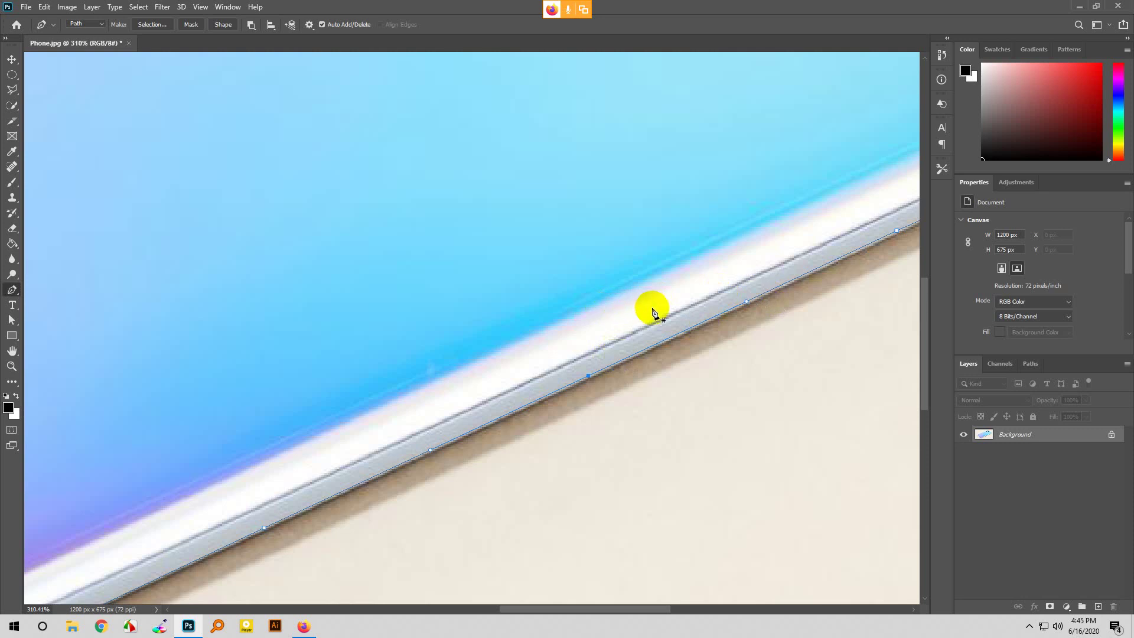
Step: Load the work path around the phone as a selection
scroll(653, 312, down, 5)
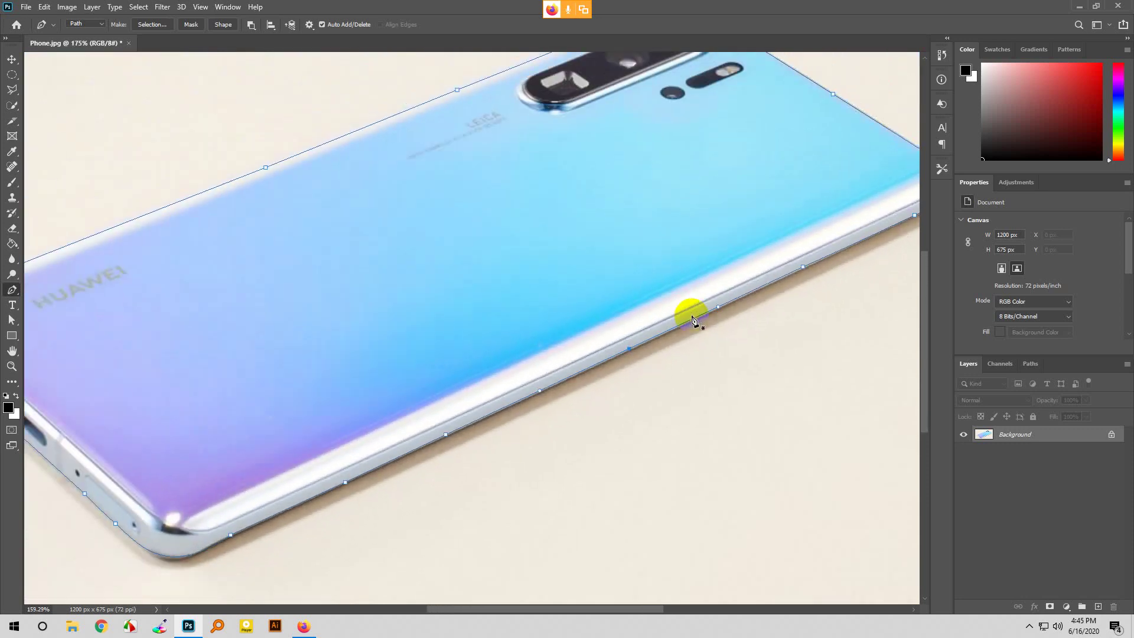
scroll(692, 319, down, 6)
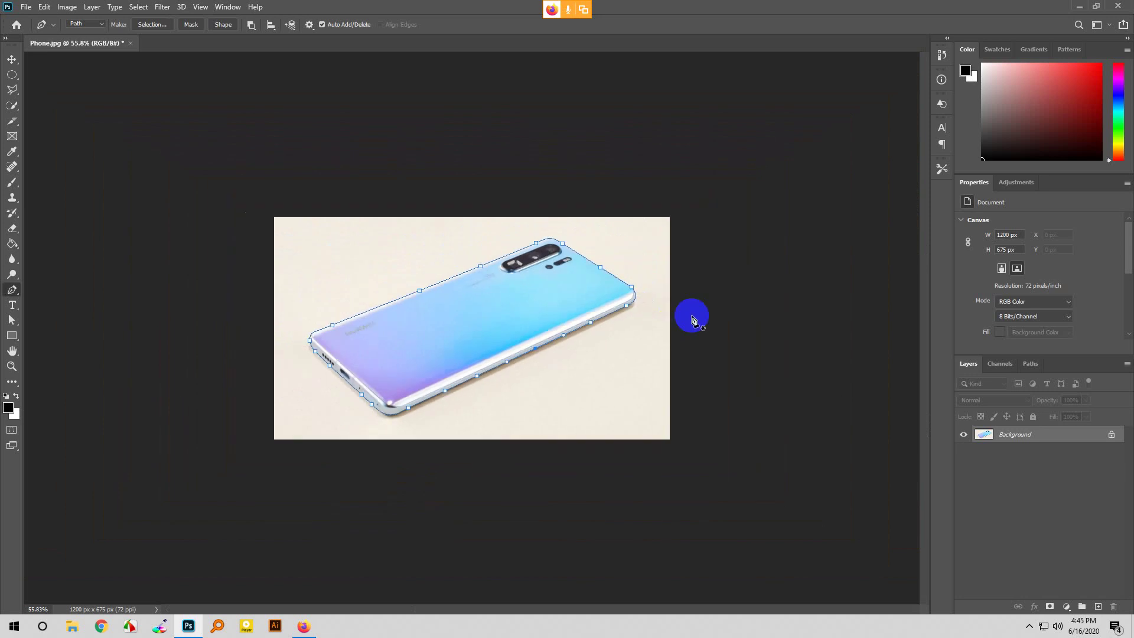
scroll(614, 307, up, 3)
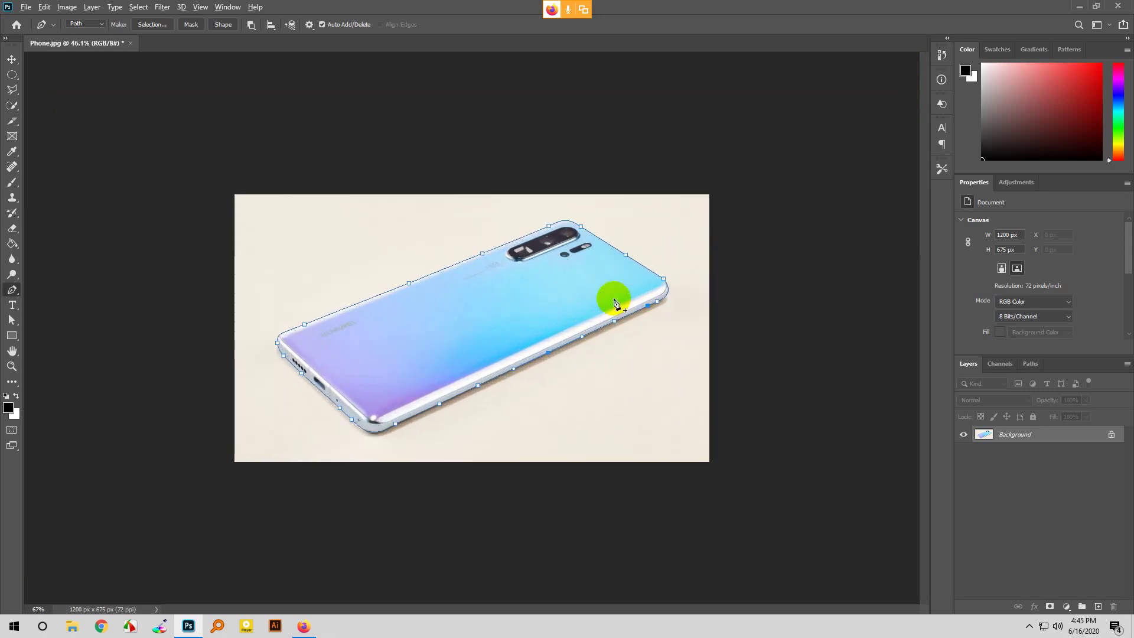
scroll(326, 450, up, 4)
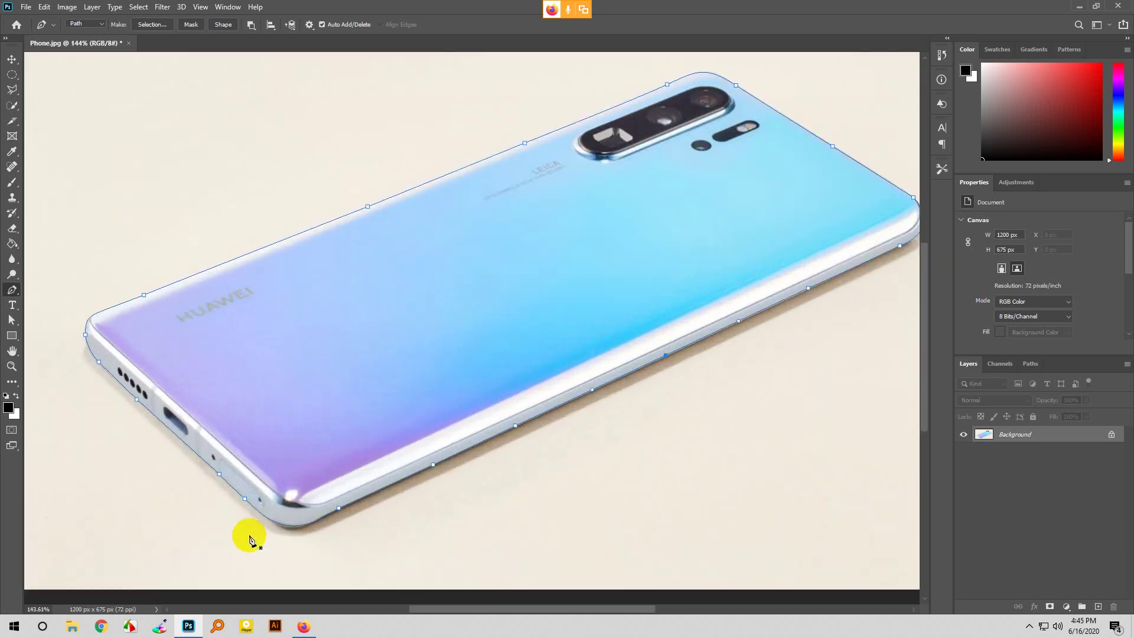
scroll(224, 523, up, 3)
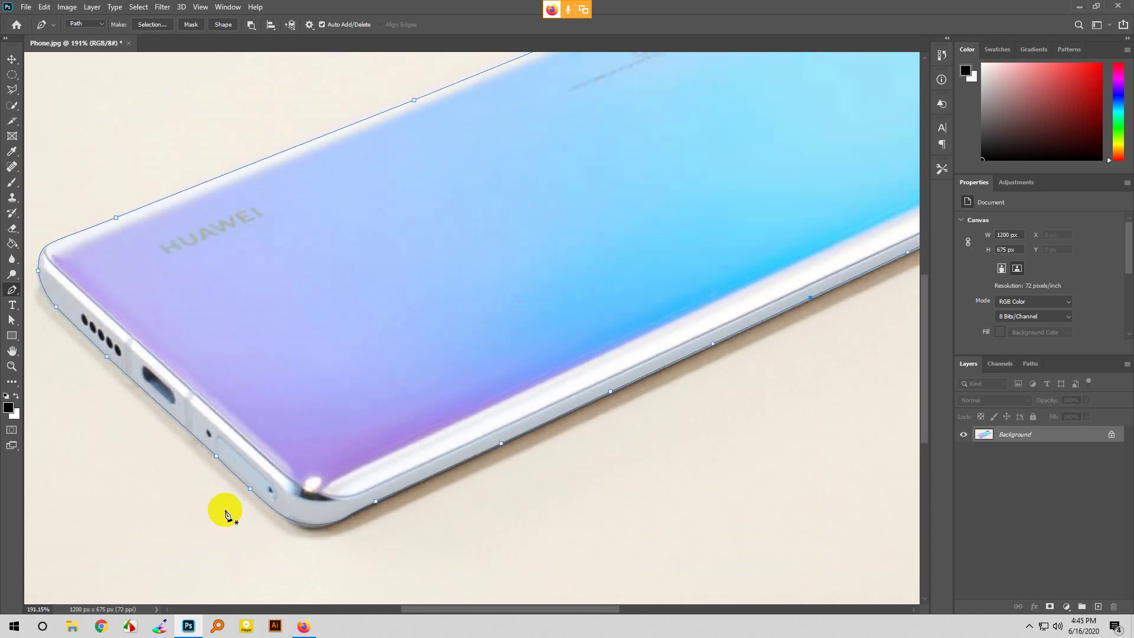
scroll(224, 505, down, 7)
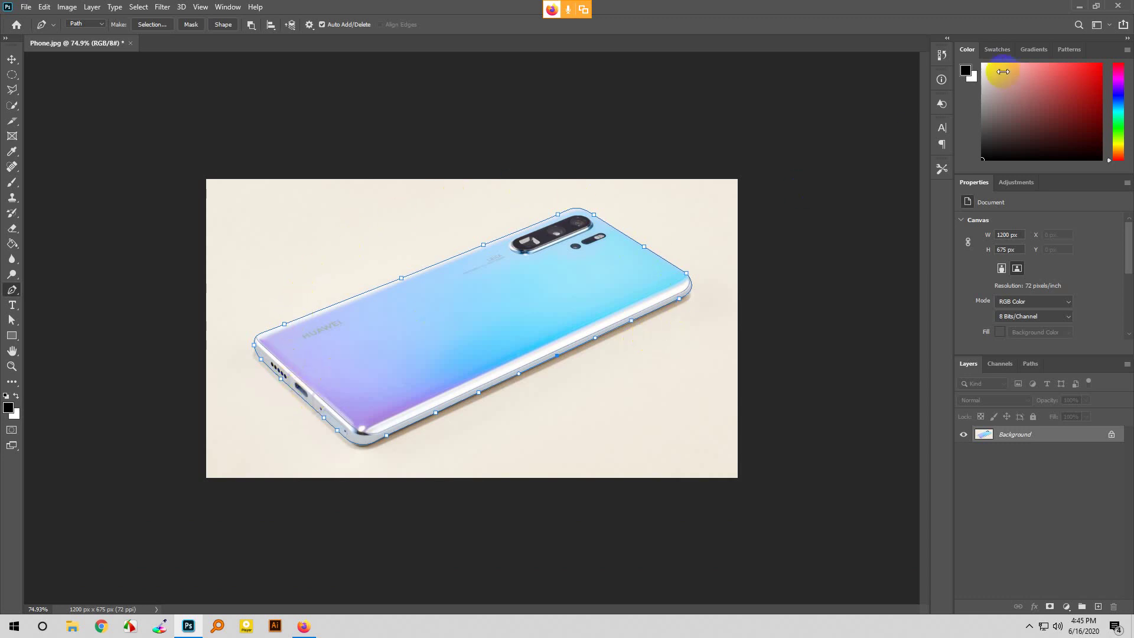
click(11, 74)
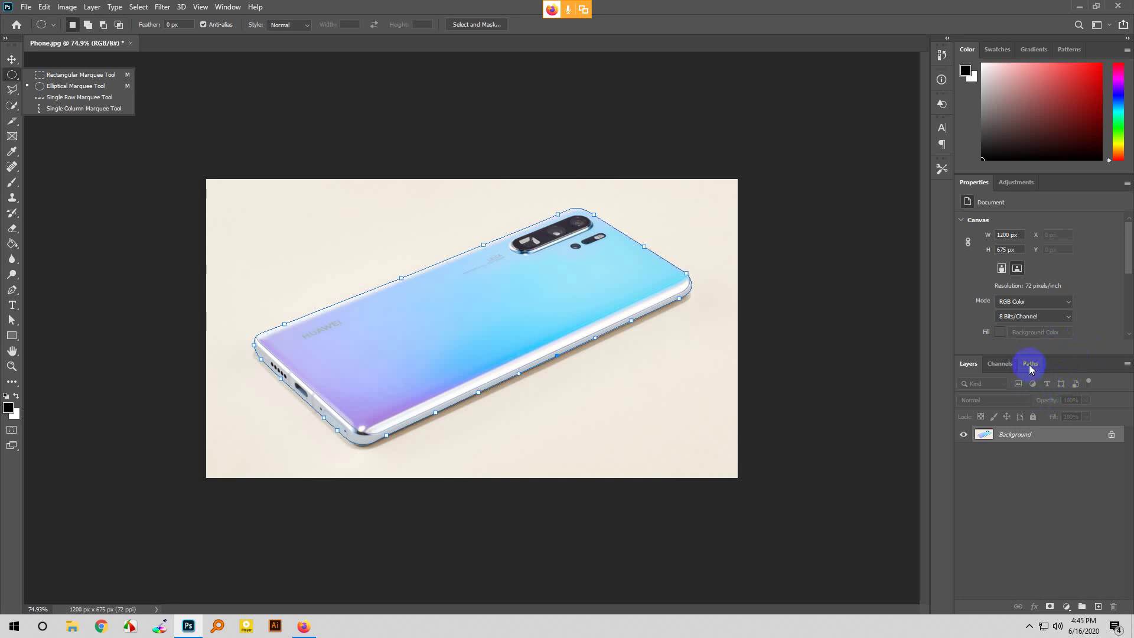
click(1030, 367)
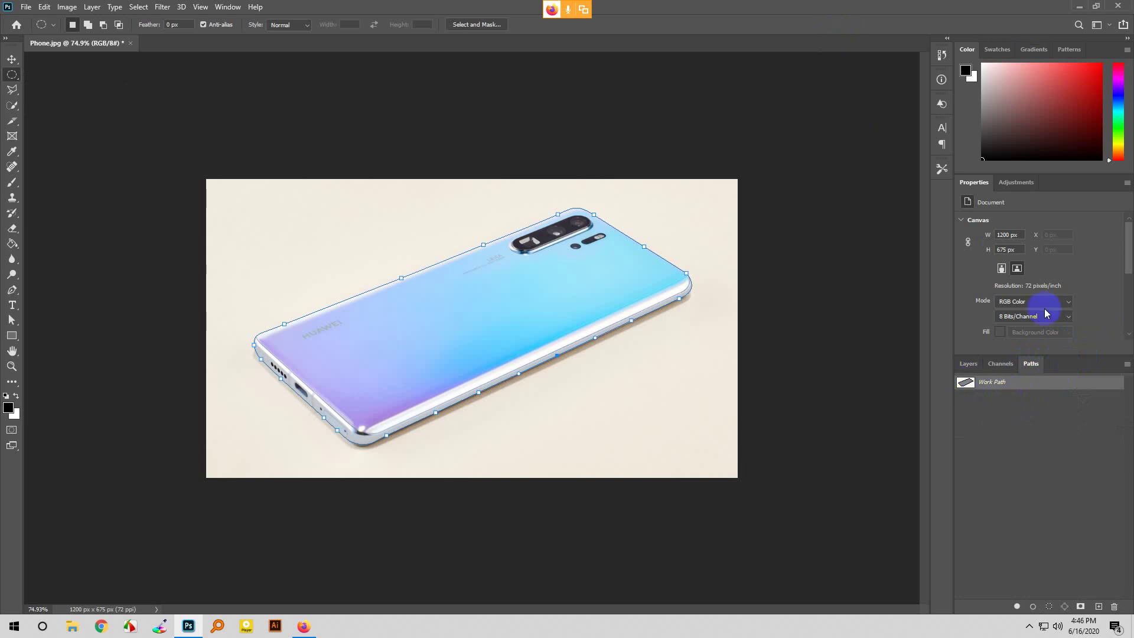
ctrl+click(964, 385)
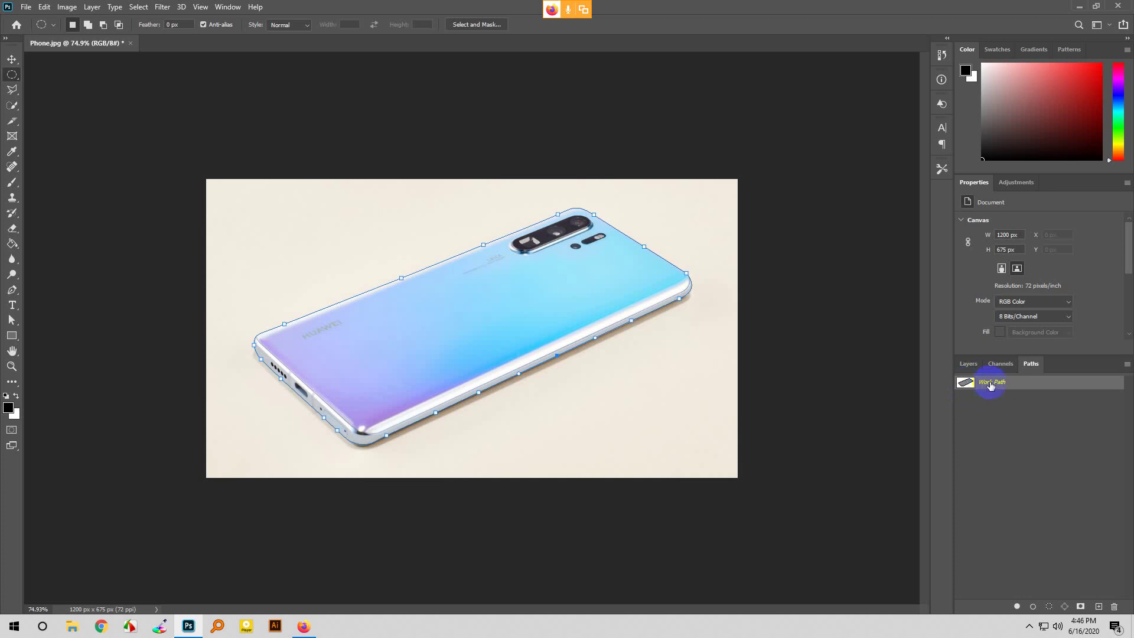
ctrl+click(966, 383)
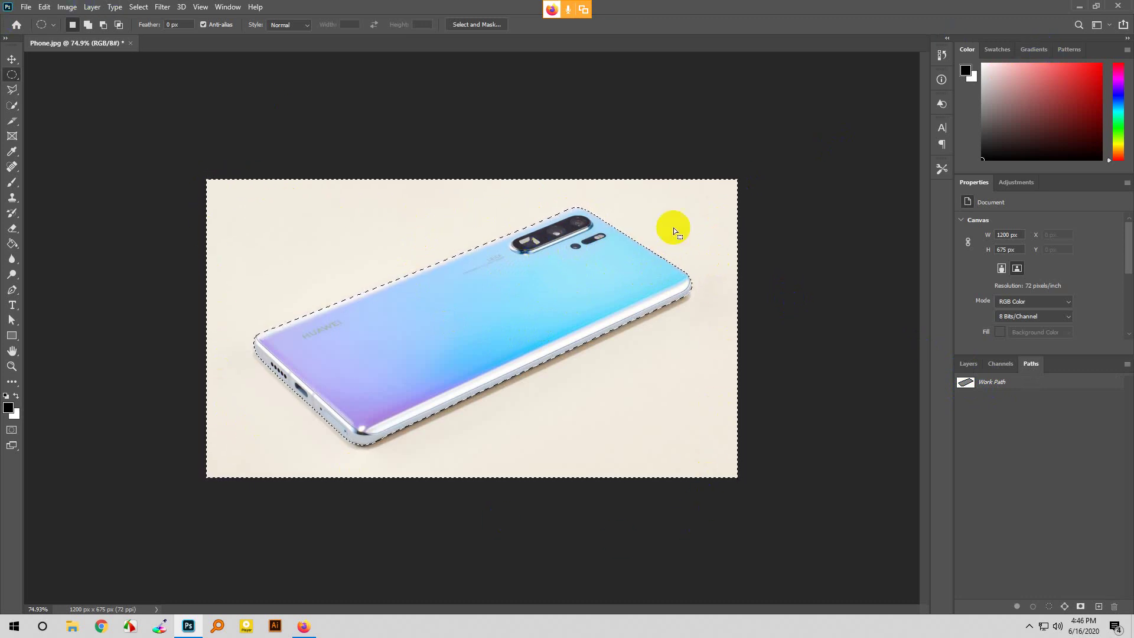
Step: Invert the selection so that only the phone is selected instead of the surrounding background
click(77, 5)
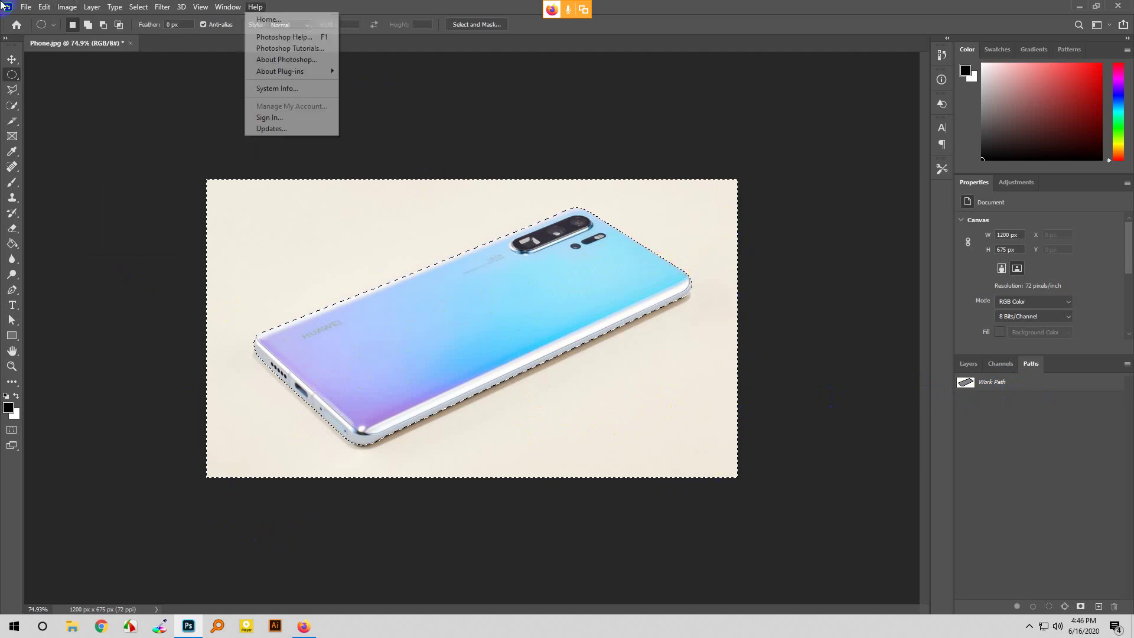
mouse_move(42, 5)
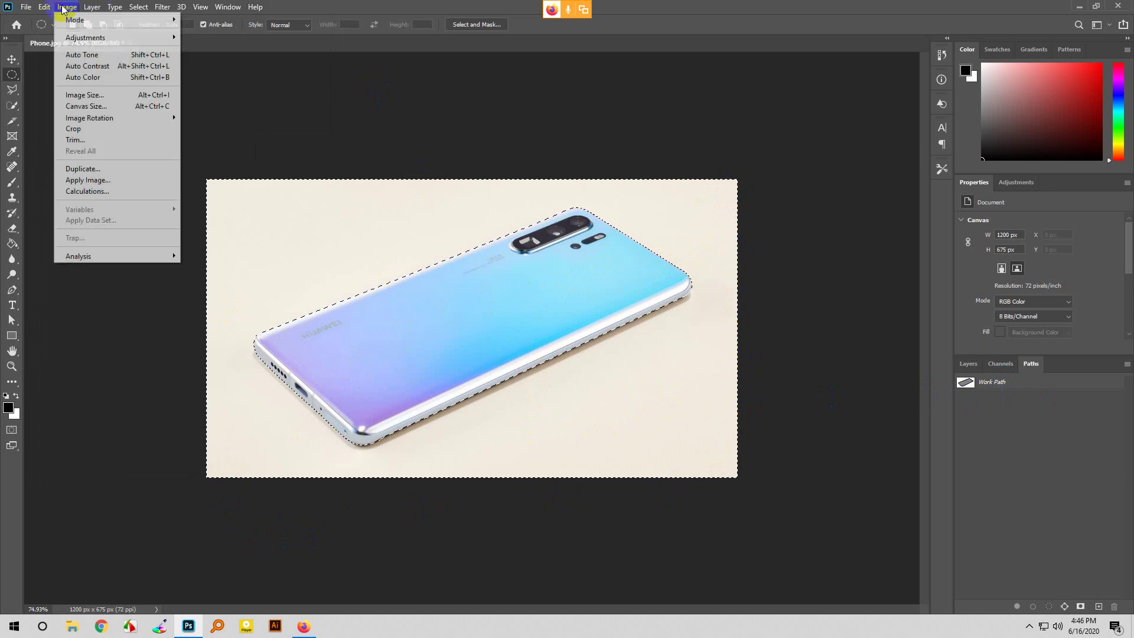
mouse_move(95, 4)
mouse_move(140, 7)
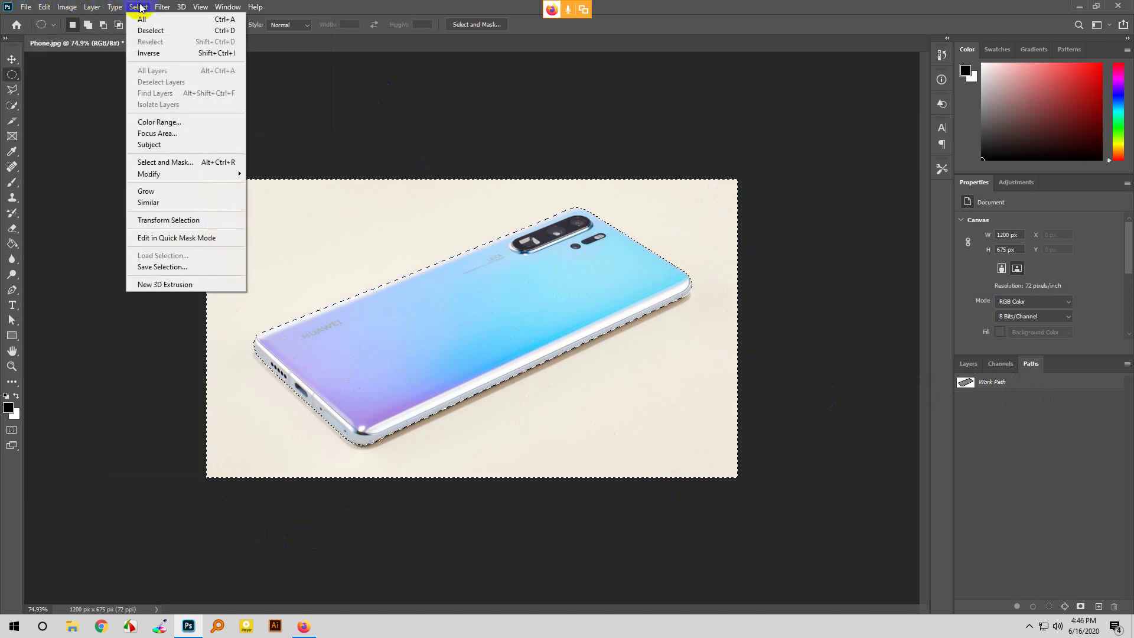
click(150, 52)
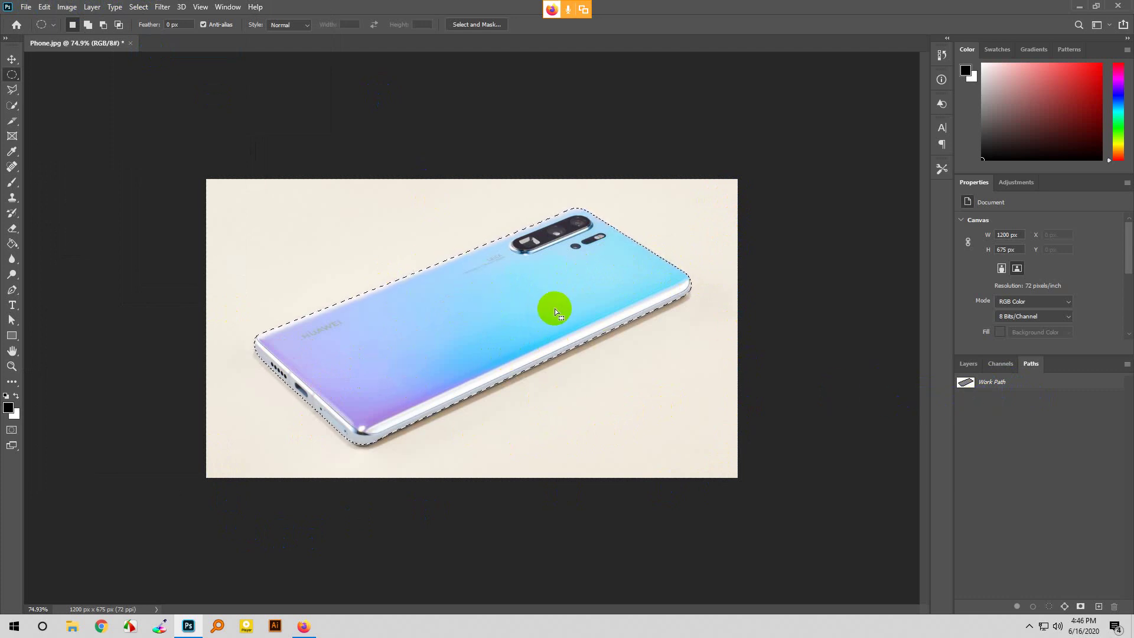
Step: Create a new layer above the Background and paste the selected phone into it
click(967, 381)
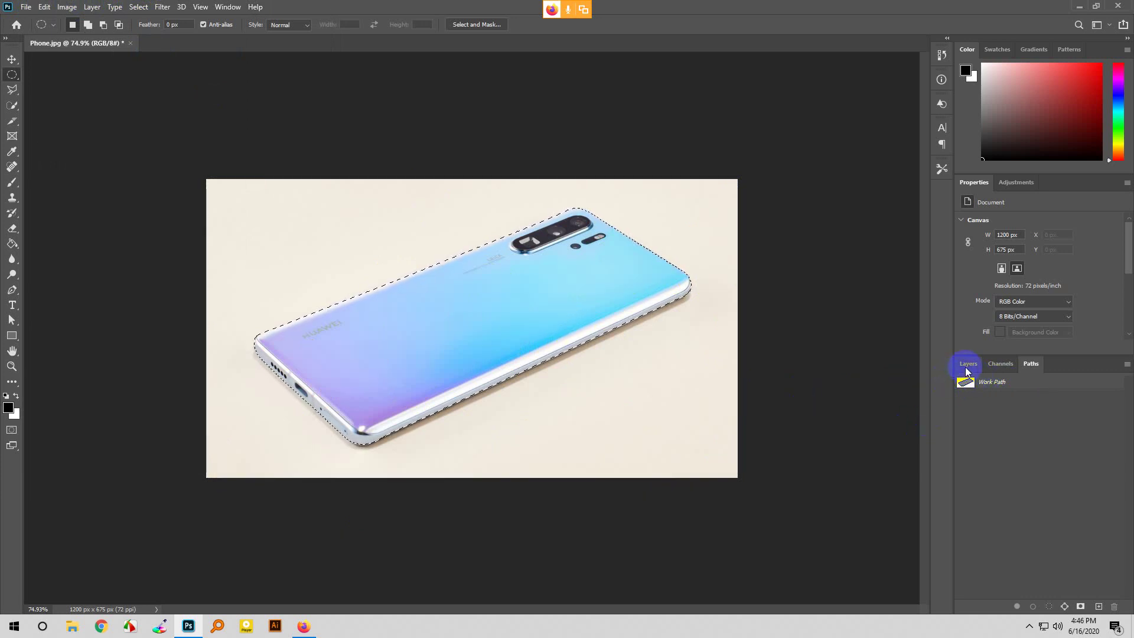
click(968, 365)
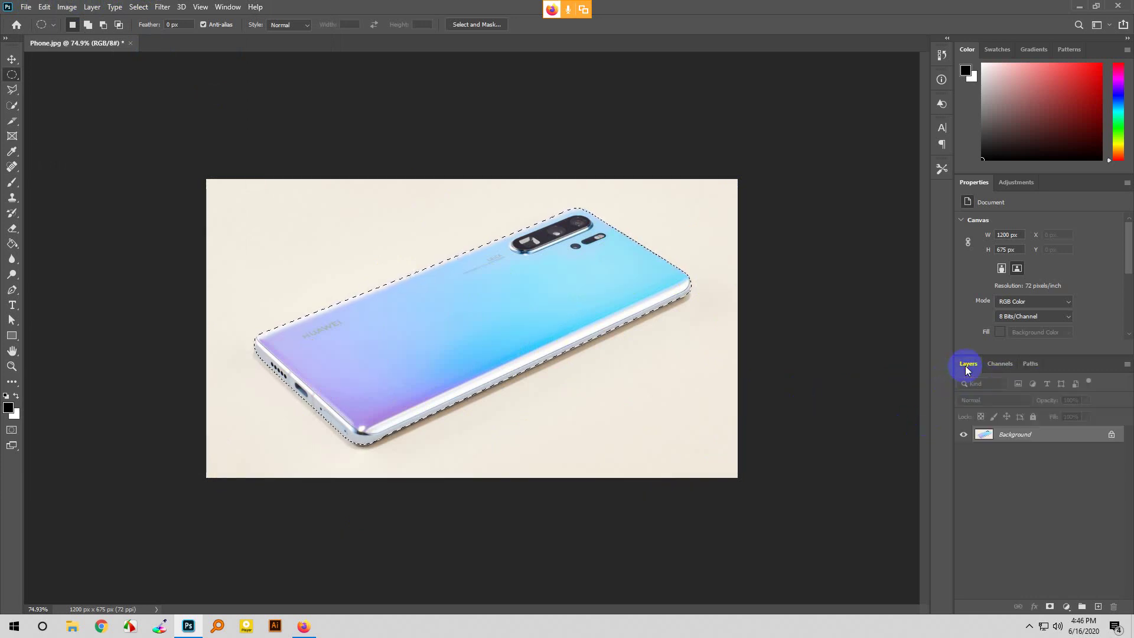
click(1014, 435)
click(1100, 608)
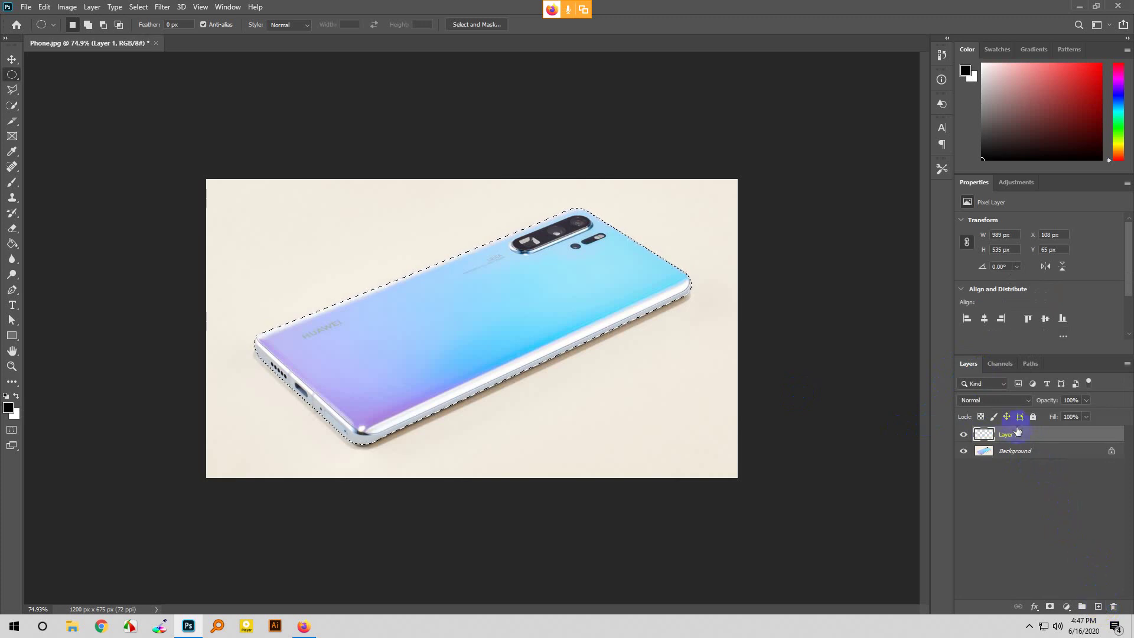
click(1018, 437)
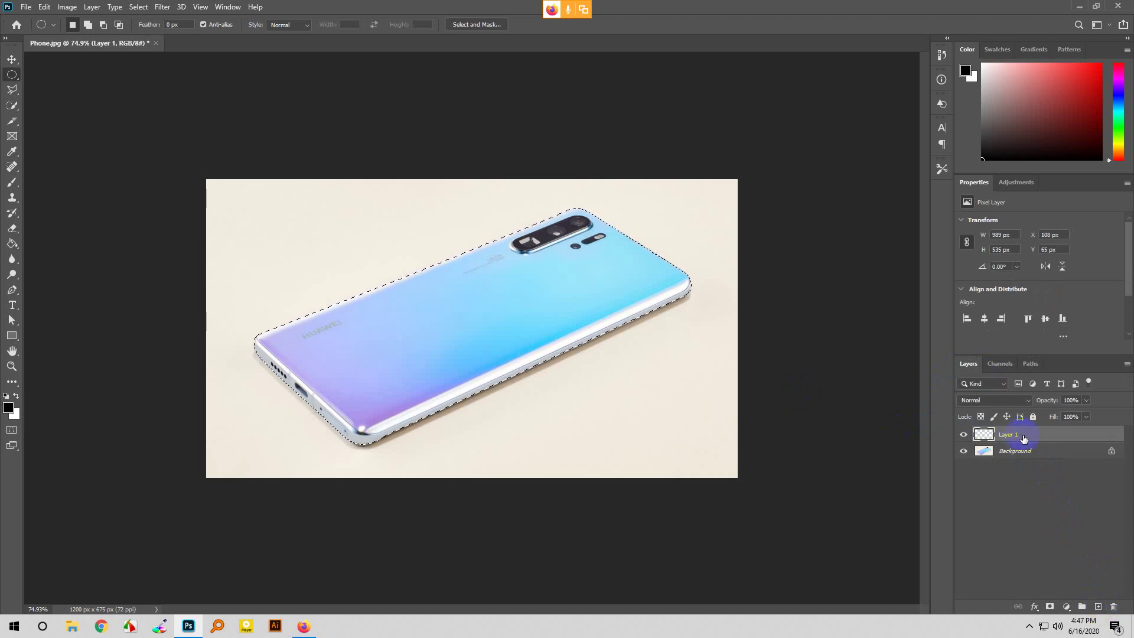
key(ctrl+v)
Step: Hide the Background layer and move the phone cutout to about X 121 px, Y 70 px
click(964, 454)
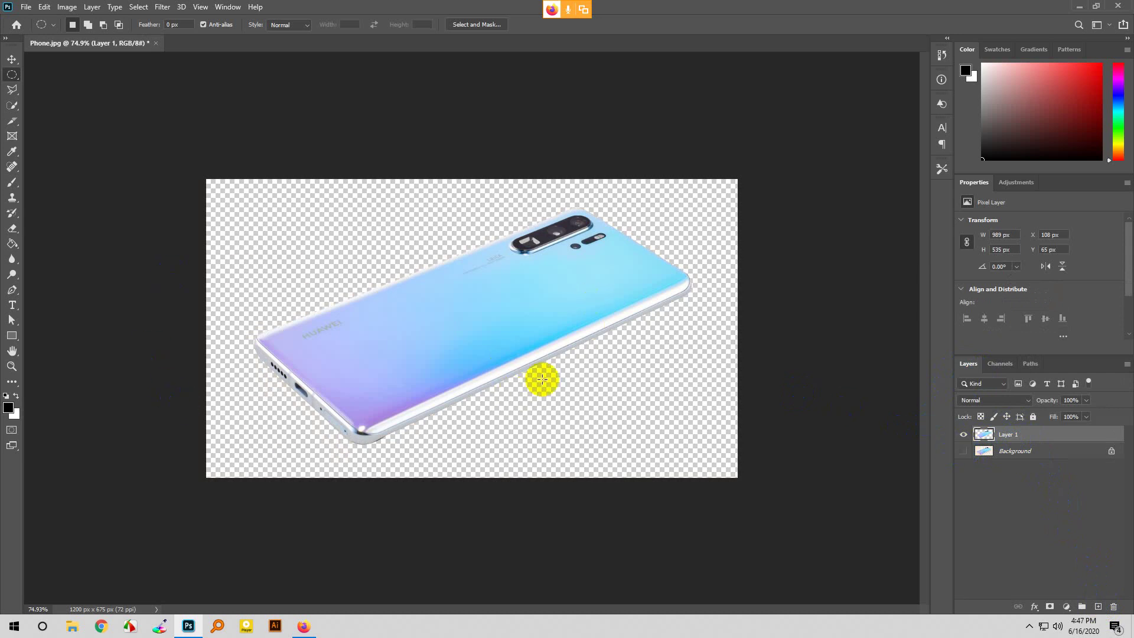
click(12, 59)
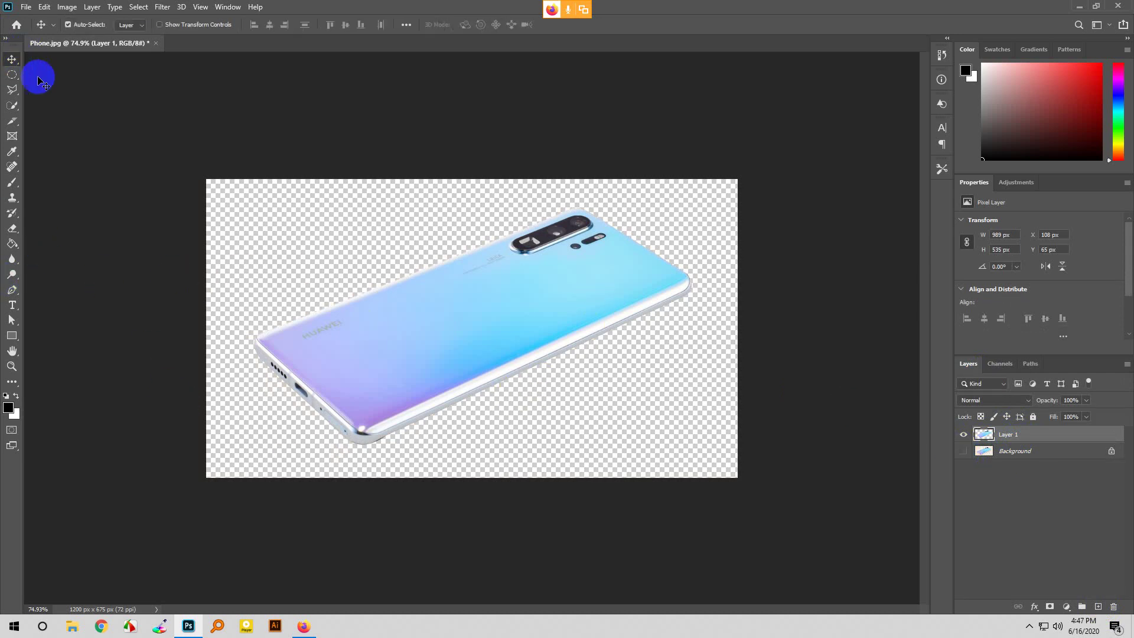
drag(365, 331, 392, 340)
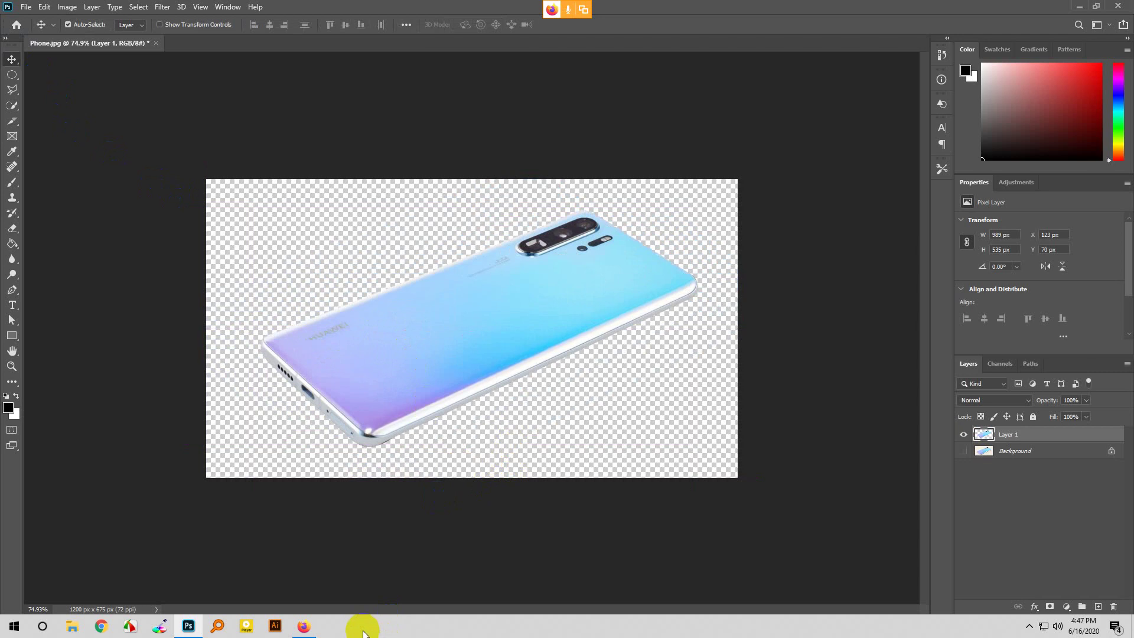
Step: Undo the phone cutout's move, the hiding of the Background layer and the paste
key(ctrl+z)
key(ctrl+z)
key(ctrl+z)
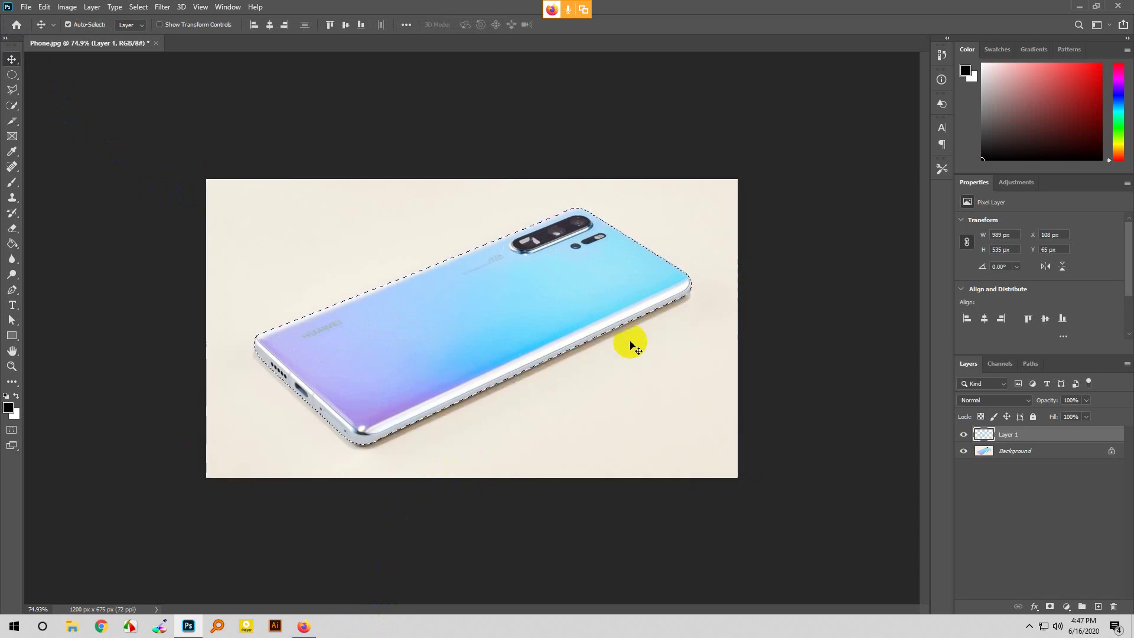
Step: Reload the phone's work path as a selection and invert it so that only the phone is selected
click(1030, 364)
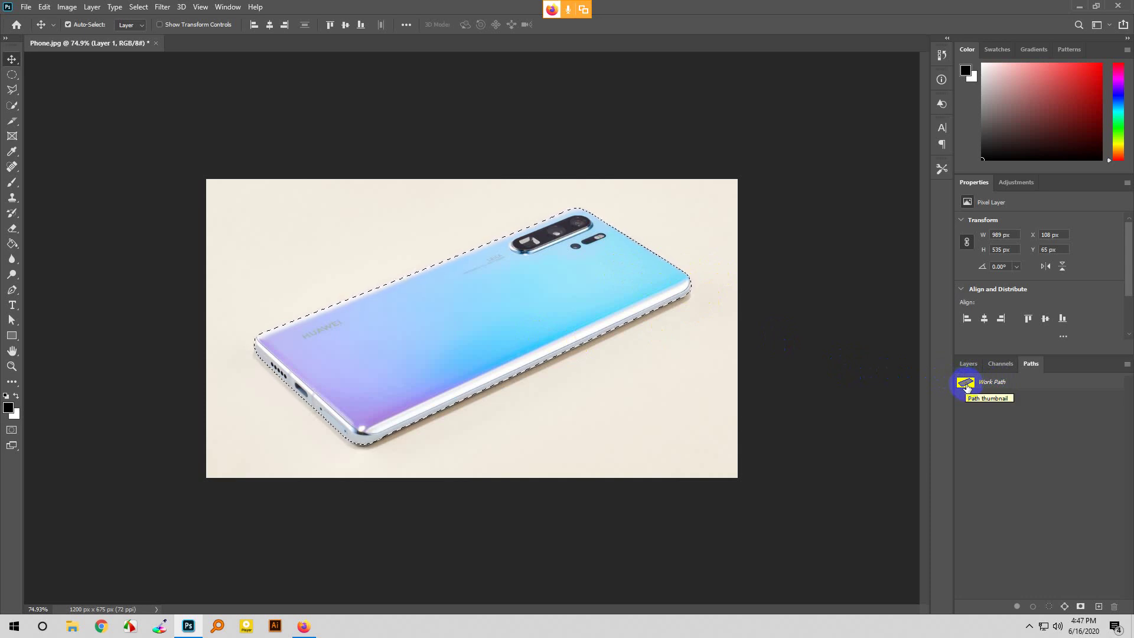
key(ctrl)
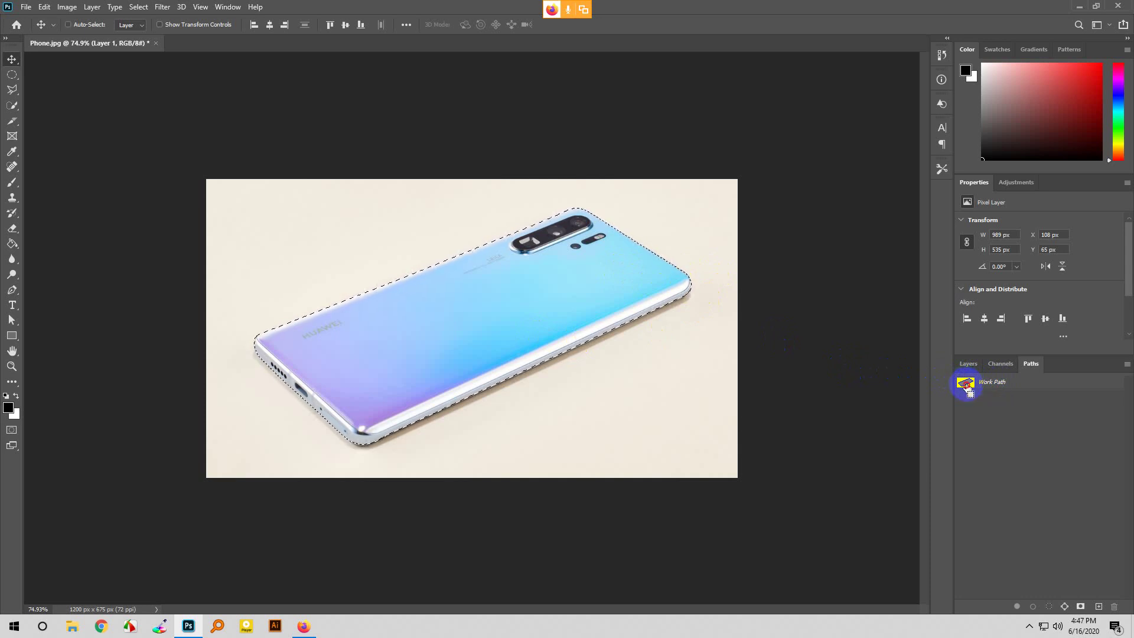
ctrl+click(967, 387)
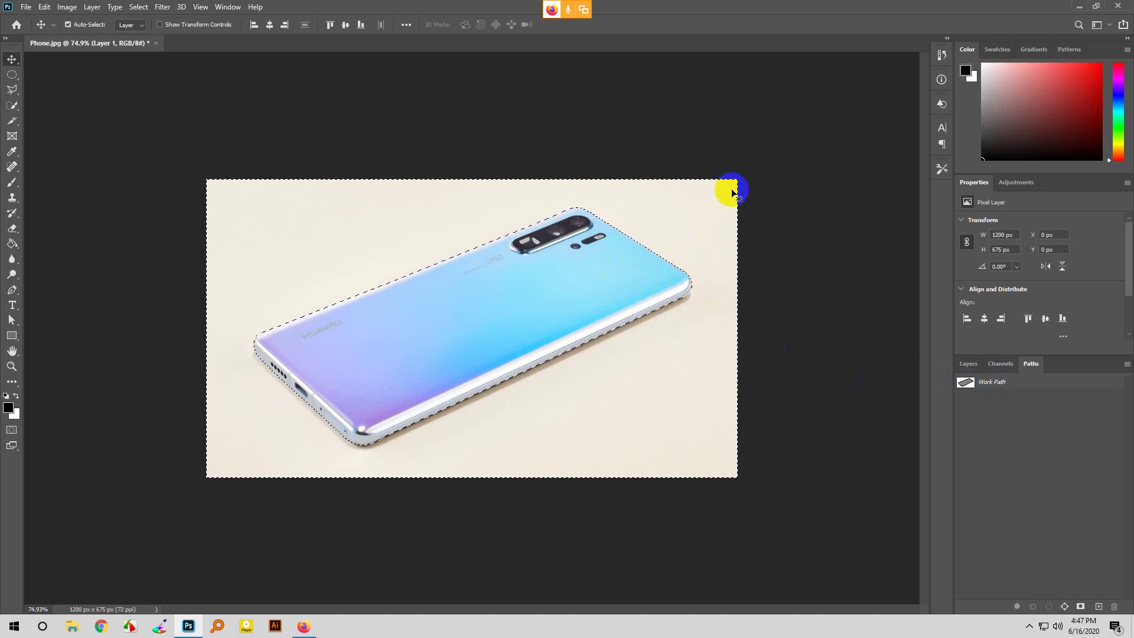
mouse_move(738, 180)
mouse_down()
mouse_move(159, 177)
mouse_move(195, 201)
mouse_move(216, 178)
mouse_move(204, 177)
mouse_move(387, 185)
mouse_up()
click(603, 174)
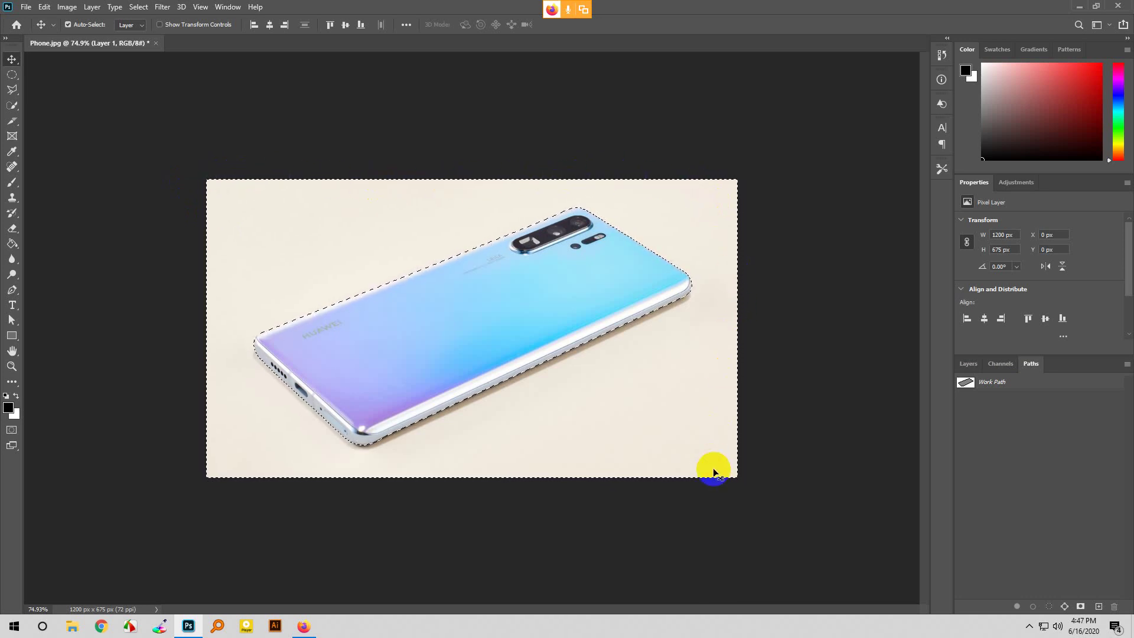
mouse_move(701, 473)
mouse_down()
mouse_move(203, 473)
mouse_move(213, 439)
mouse_up()
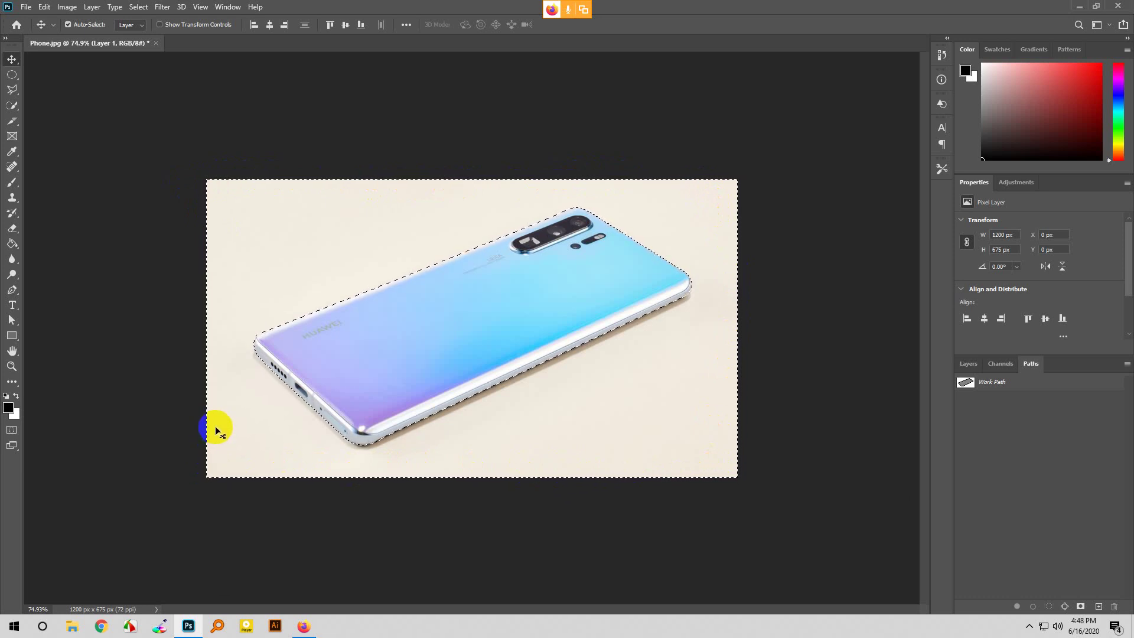
click(139, 7)
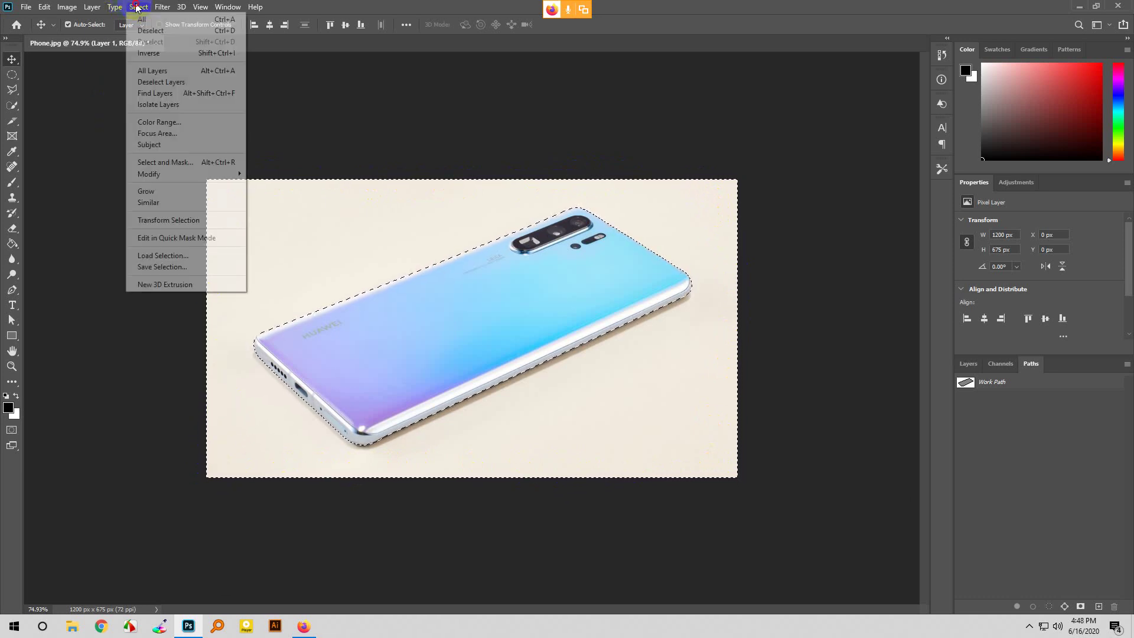
click(149, 53)
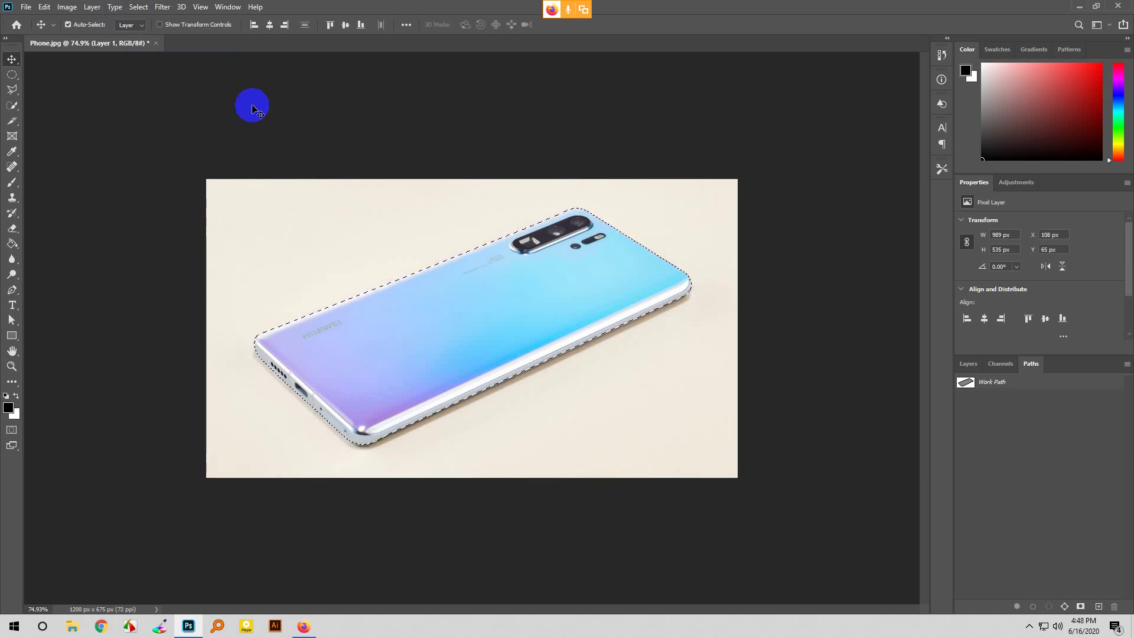
Step: Replace Layer 1 with a new layer and paste the selected phone from the Background into it
click(969, 364)
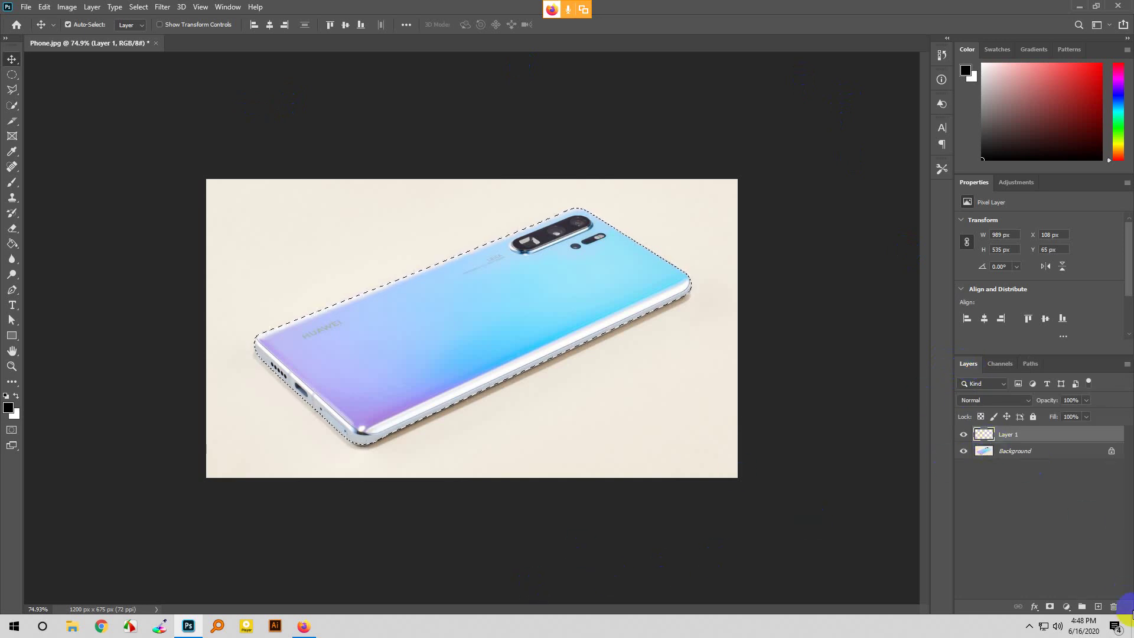
click(1116, 608)
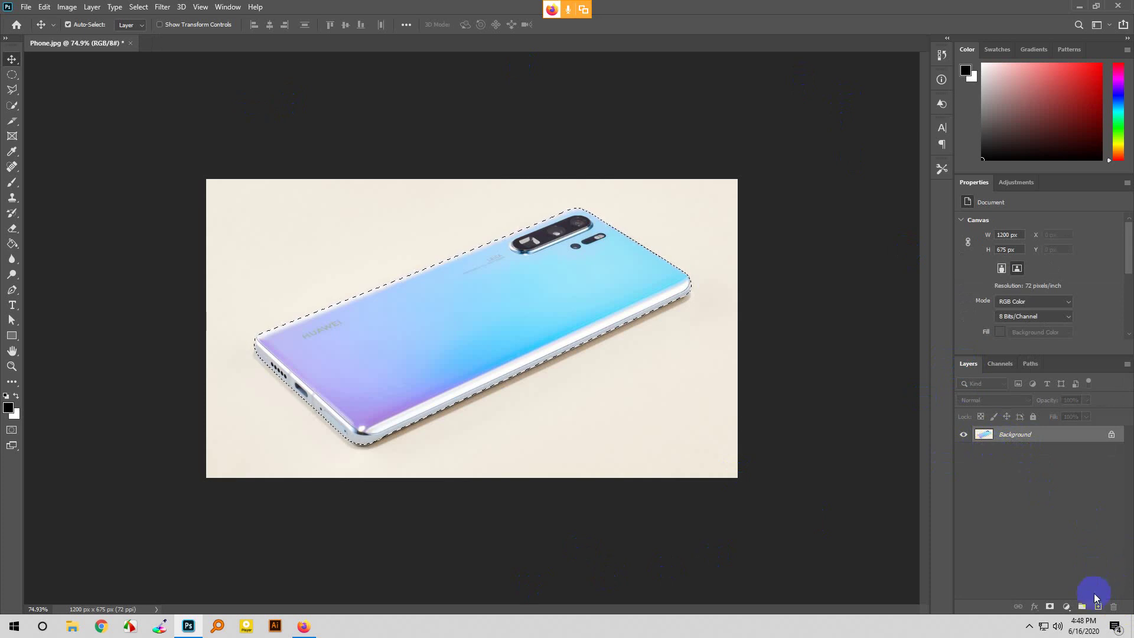
click(1099, 607)
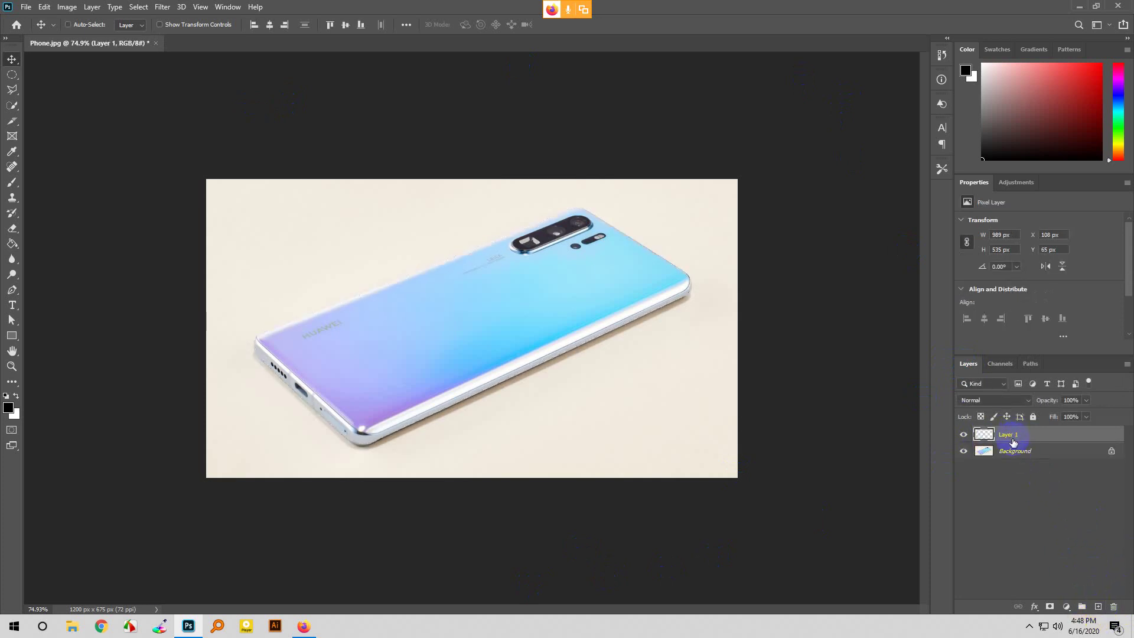
key(ctrl+d)
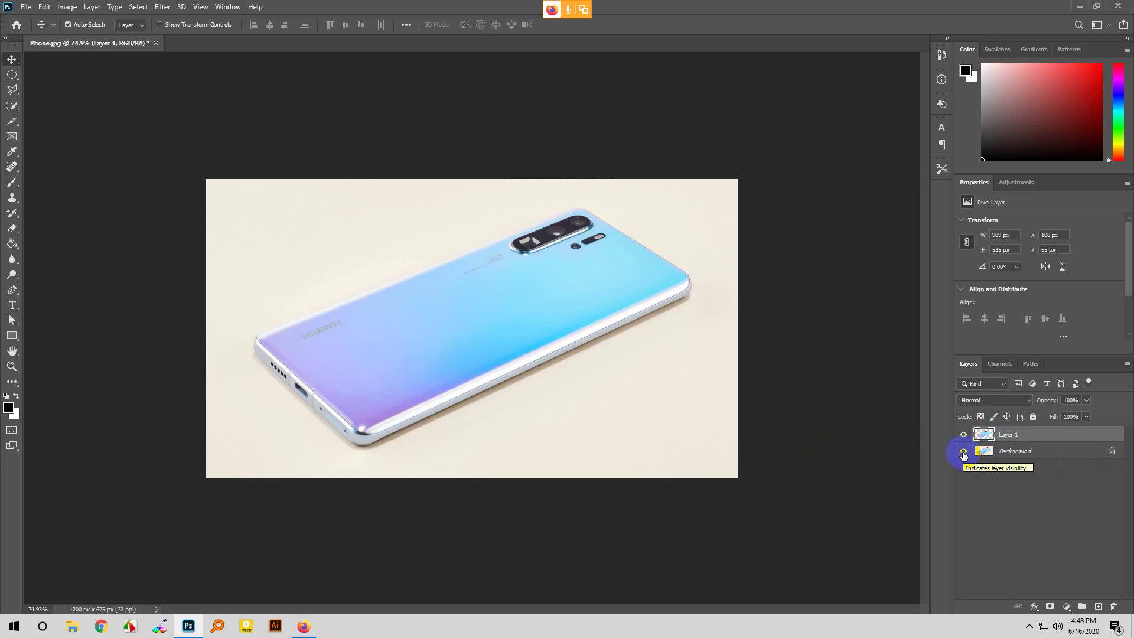
Step: Hide the Background layer and move the isolated phone to about X 79 px, Y 70 px
click(963, 452)
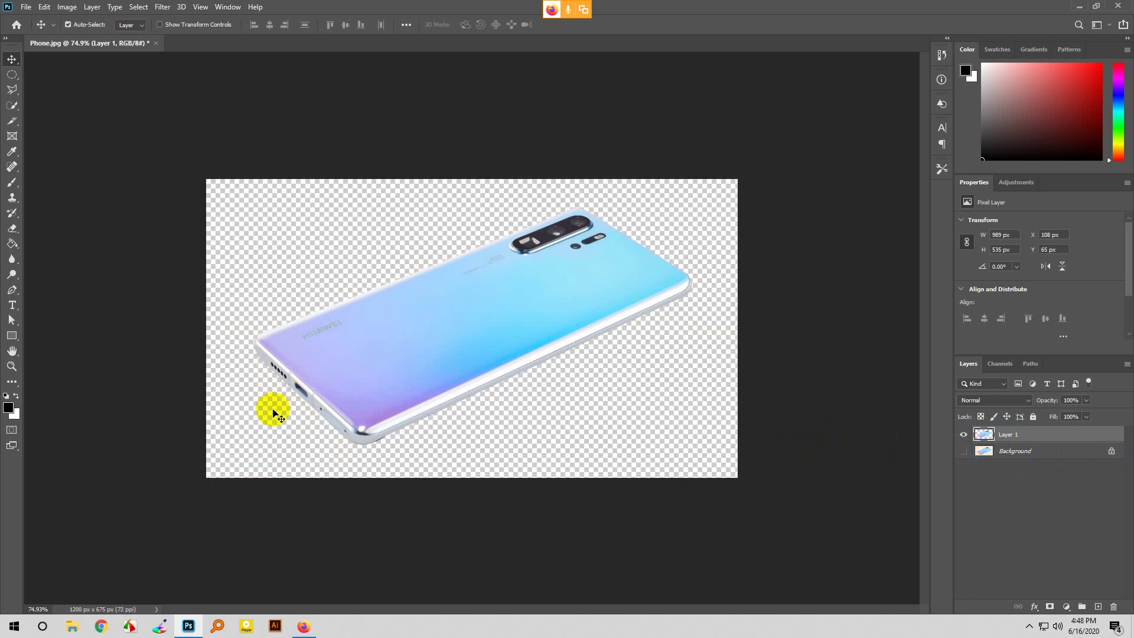
mouse_move(531, 329)
mouse_down()
mouse_move(481, 355)
mouse_move(577, 324)
mouse_move(521, 334)
mouse_up()
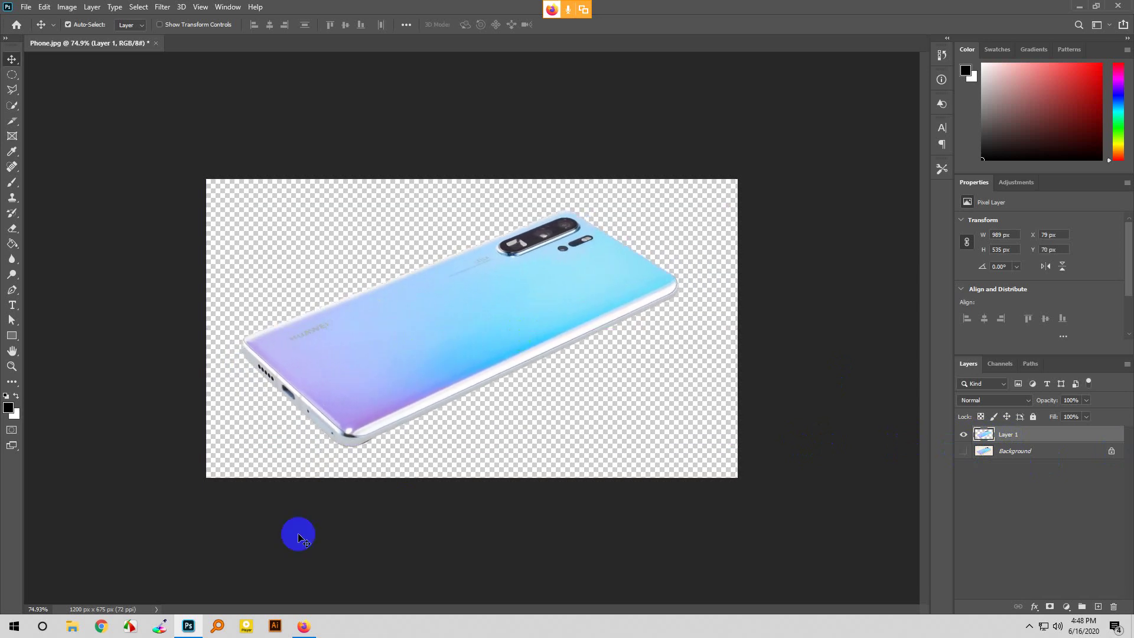
Step: Check the Google Meet call in Firefox and return to Photoshop
click(301, 625)
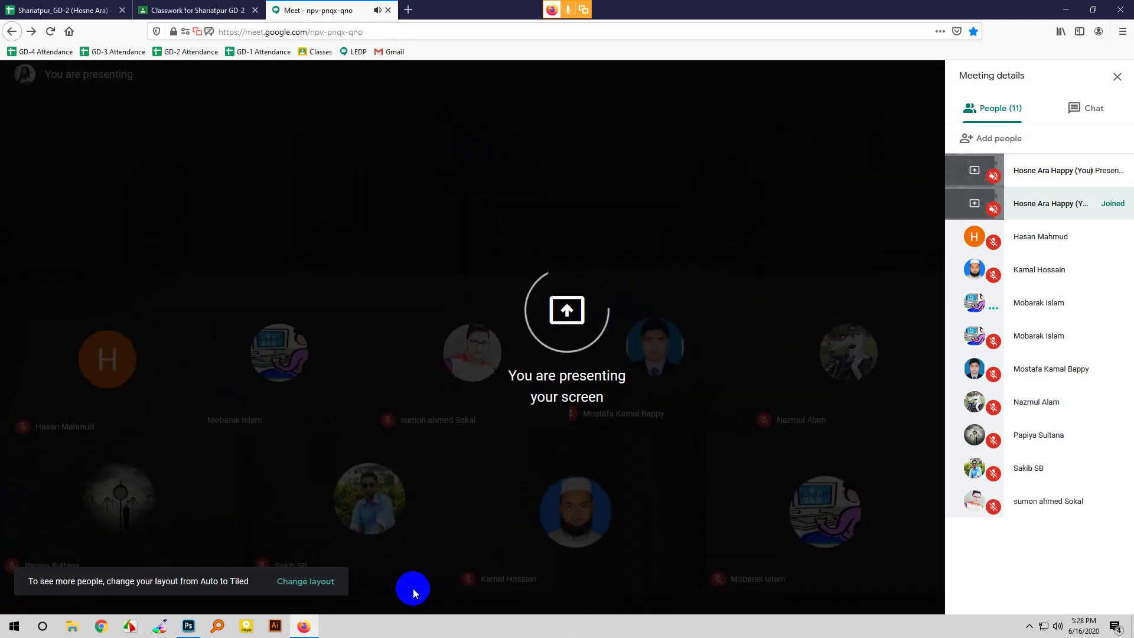
click(190, 625)
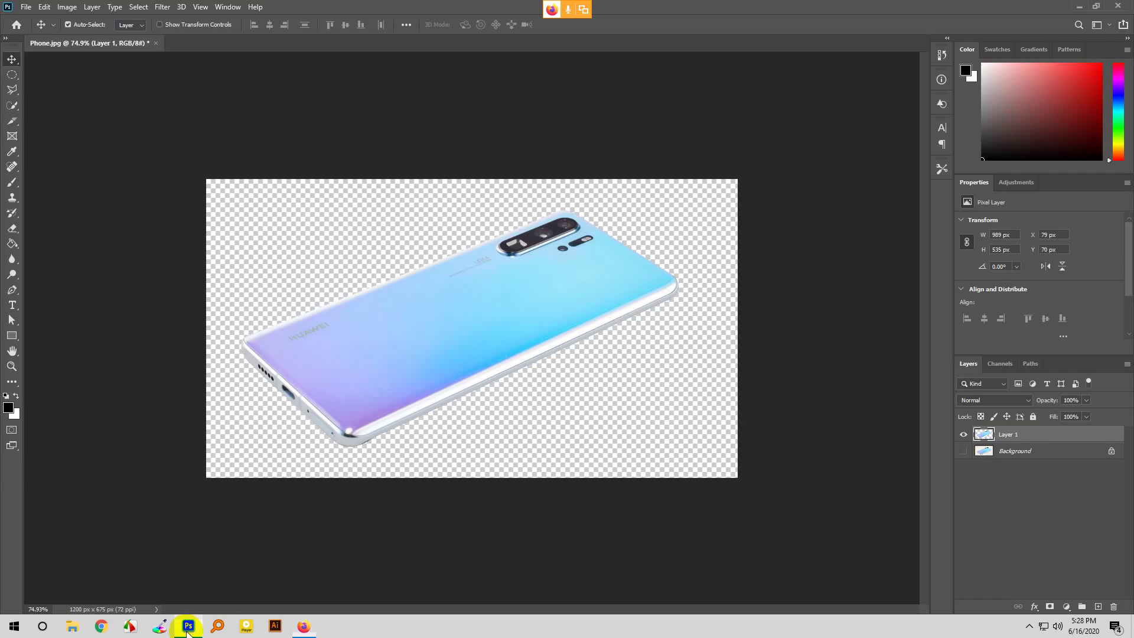
click(369, 543)
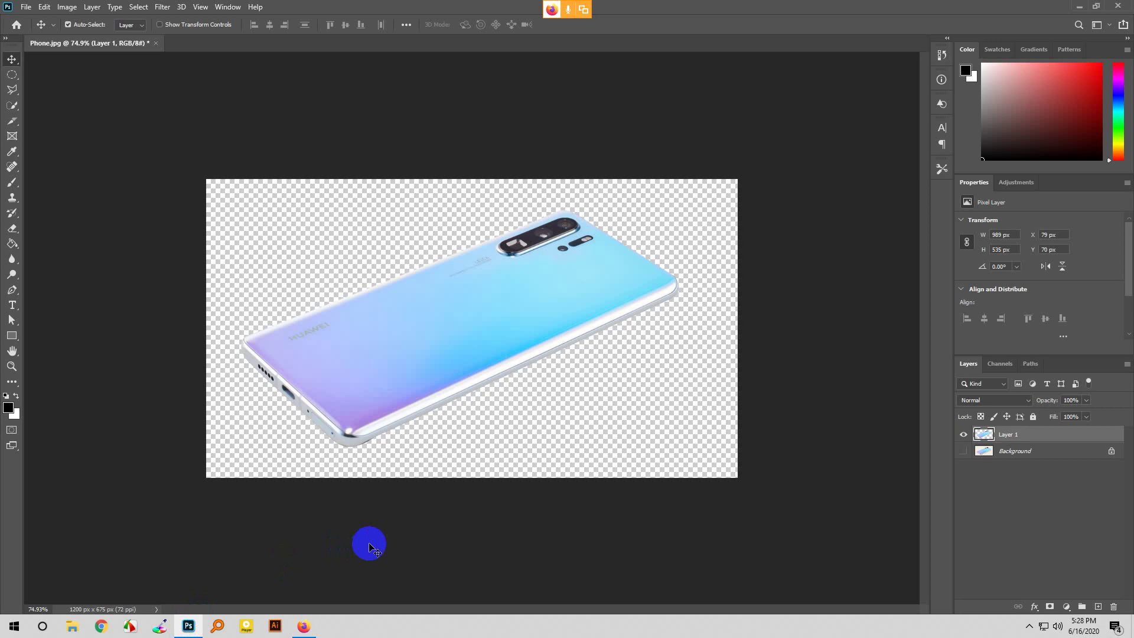
click(24, 7)
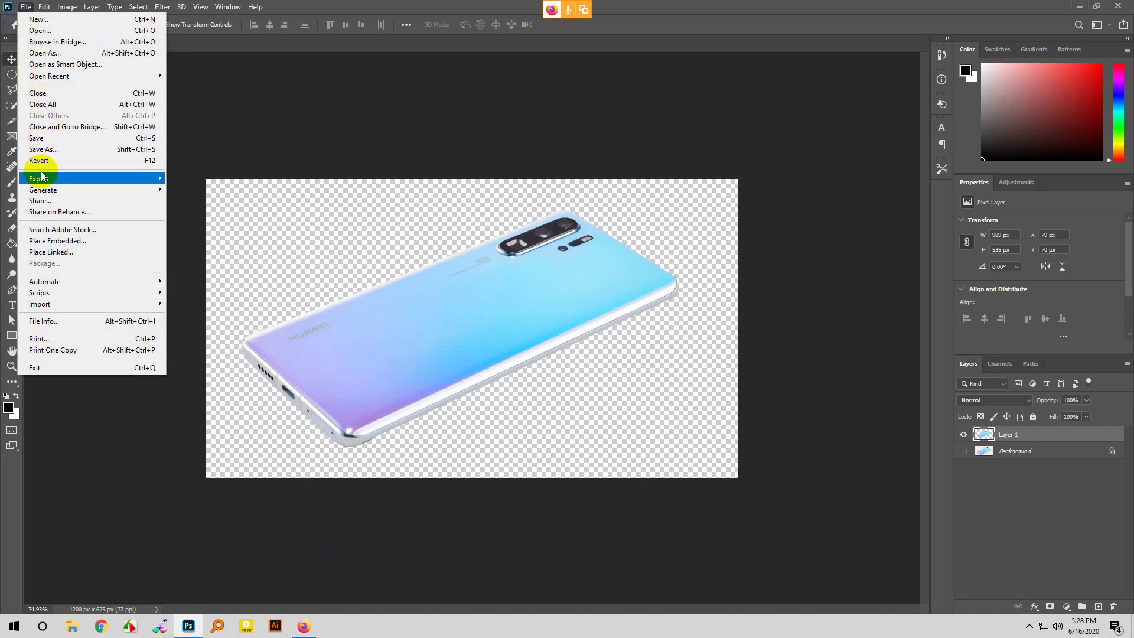
click(39, 152)
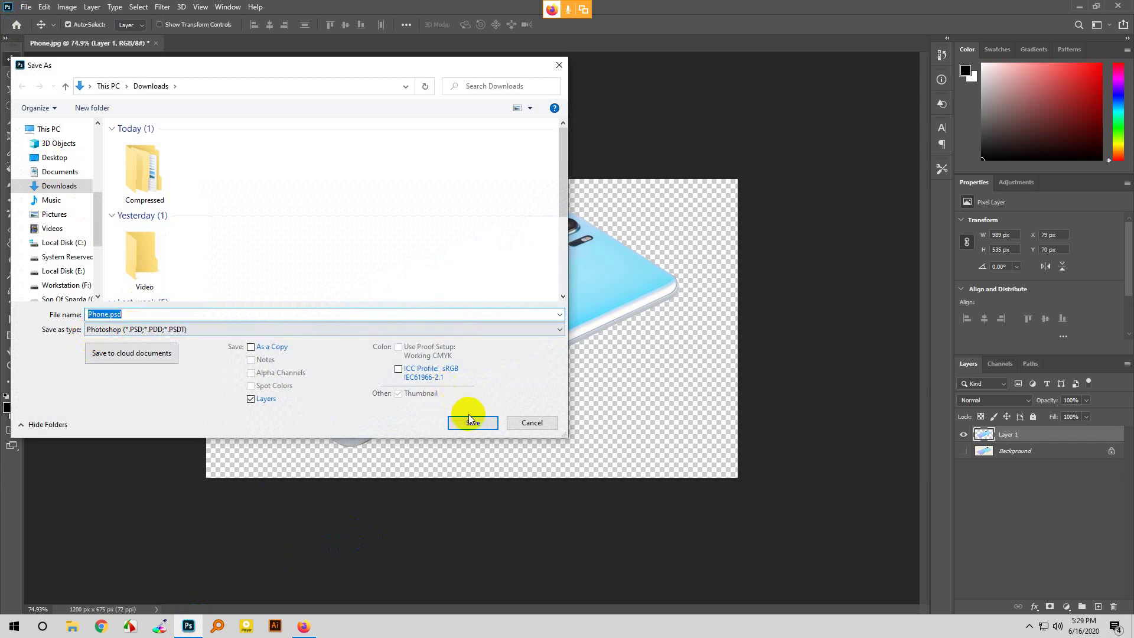
click(557, 66)
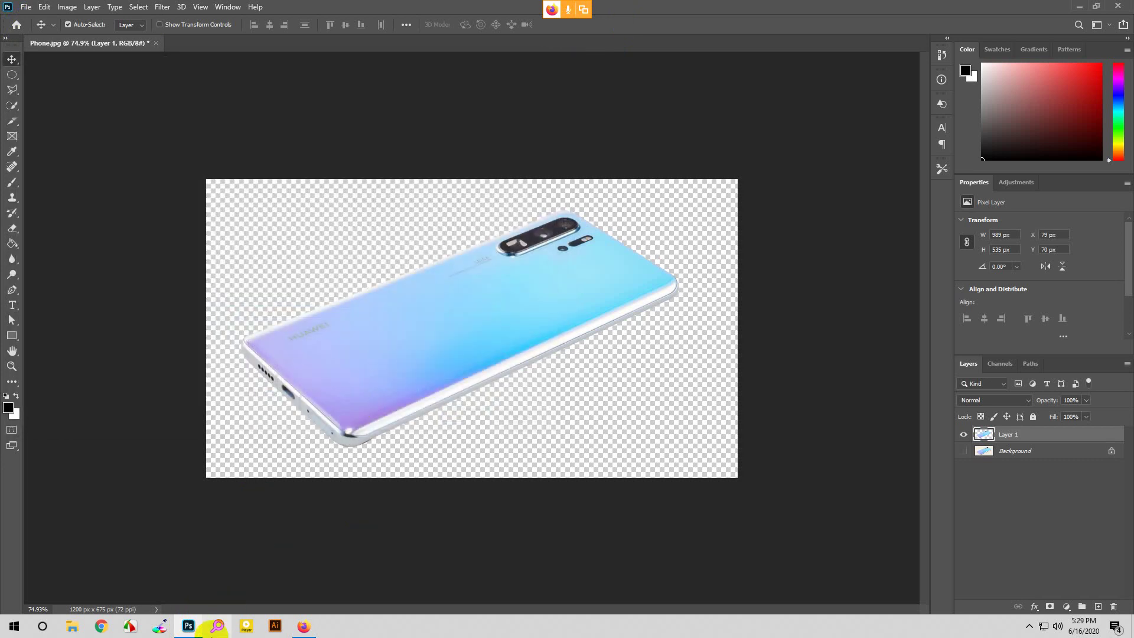
Step: Look in on the Google Meet call, switch back to Photoshop and move the phone cutout to about X 106 px, Y 101 px
click(303, 627)
click(283, 626)
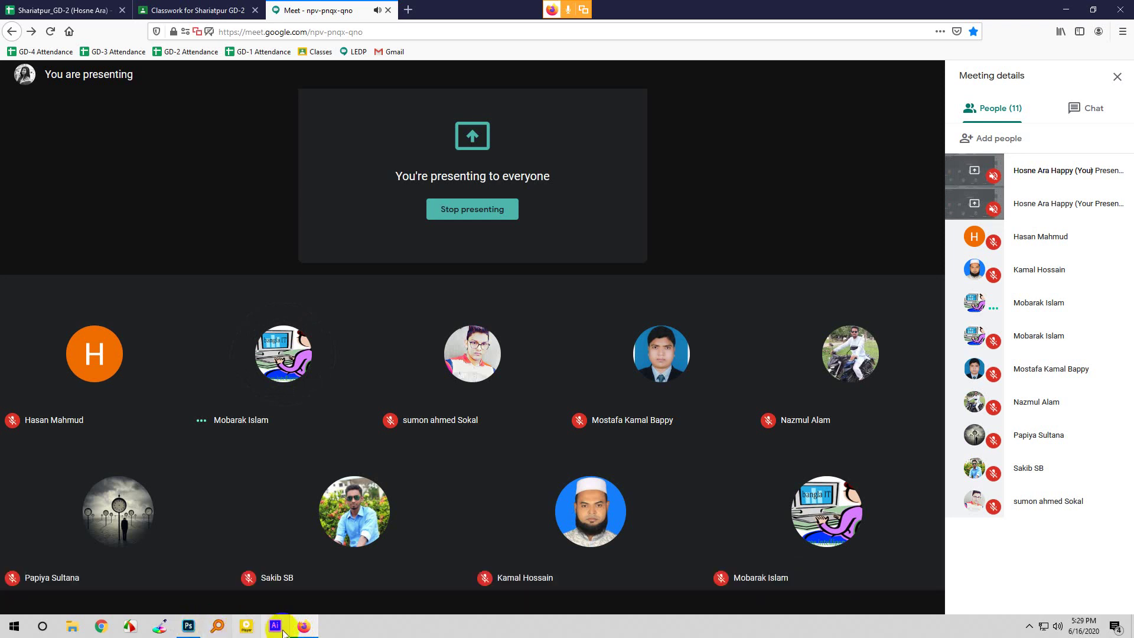
click(195, 625)
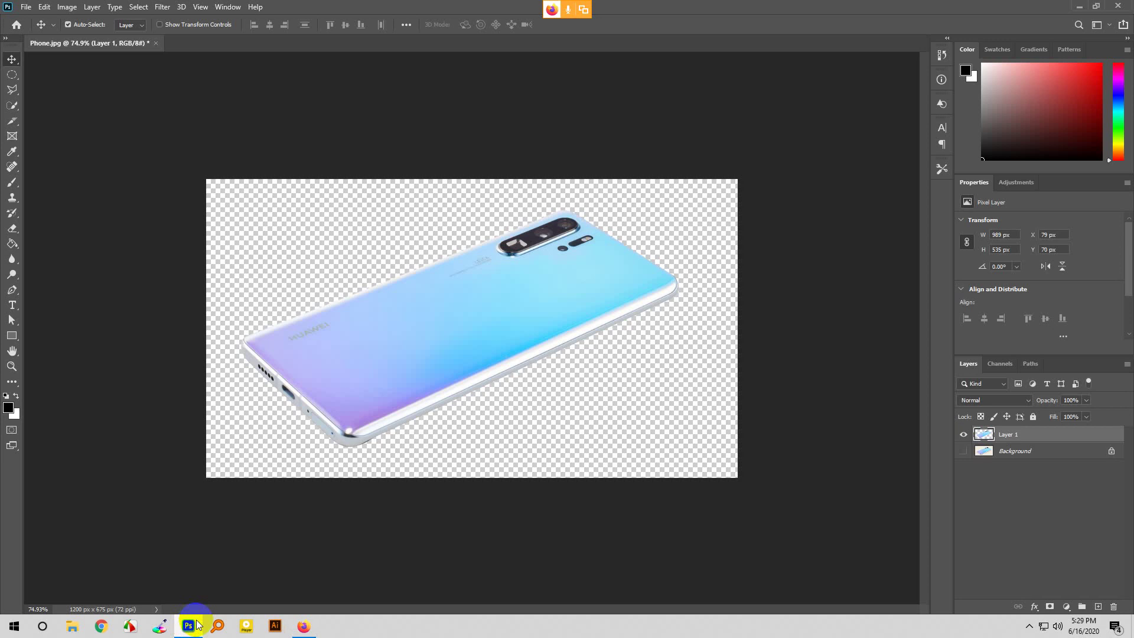
mouse_move(431, 326)
mouse_down()
mouse_move(429, 341)
mouse_move(445, 313)
mouse_move(446, 343)
mouse_up()
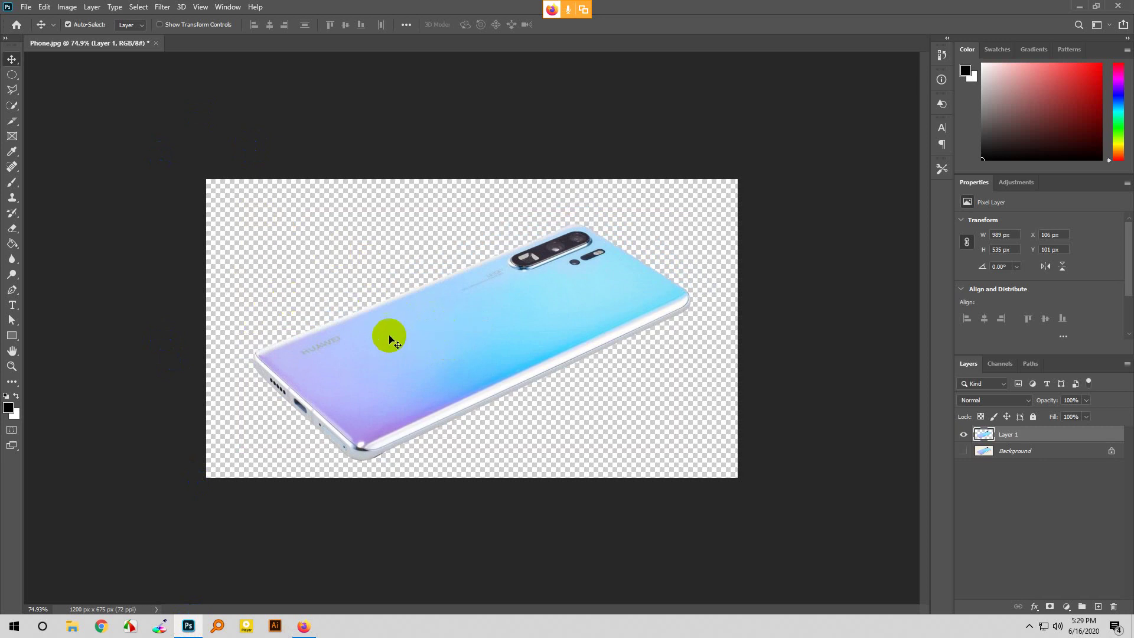
Step: Open Pillows.jpg from the Downloads folder
click(26, 7)
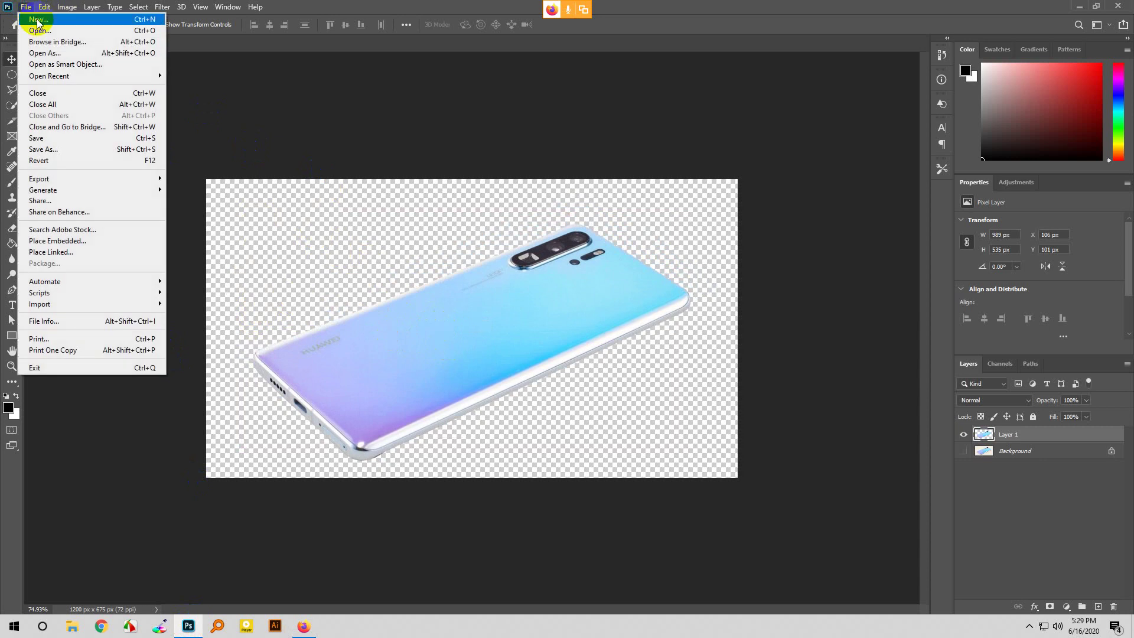
click(36, 34)
scroll(464, 230, down, 10)
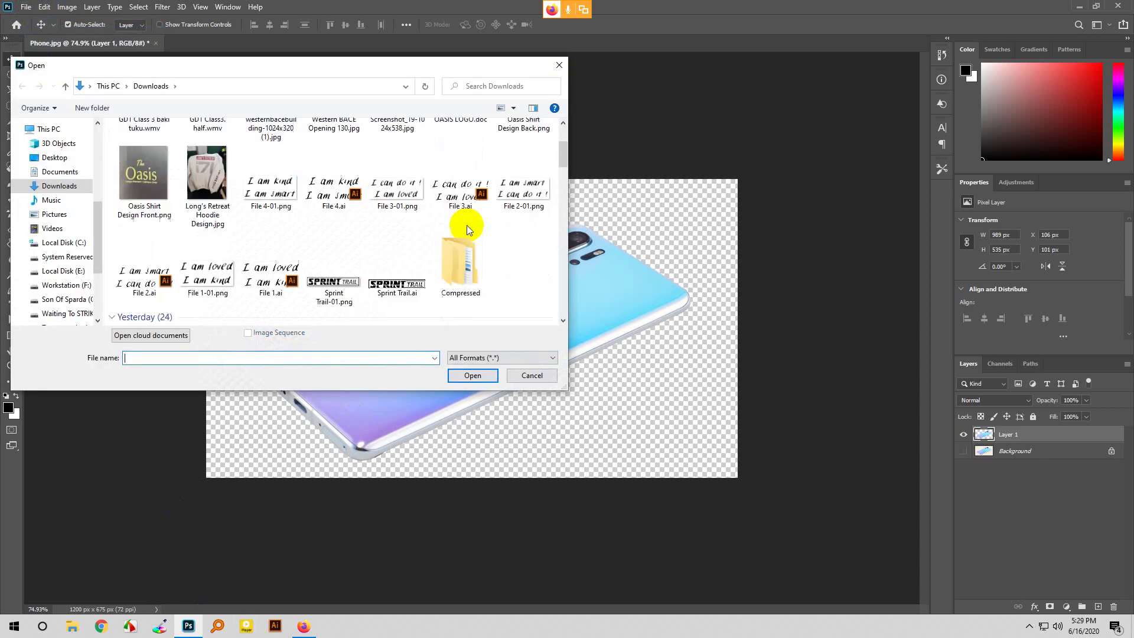
scroll(463, 253, up, 2)
scroll(465, 251, up, 4)
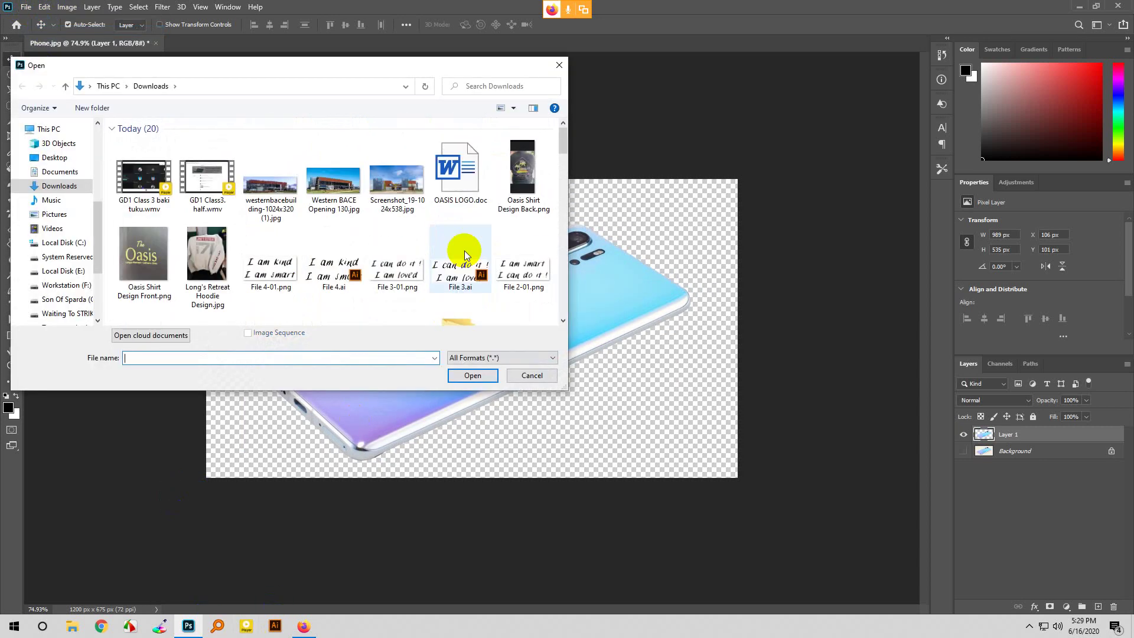
scroll(464, 251, down, 5)
scroll(464, 251, up, 5)
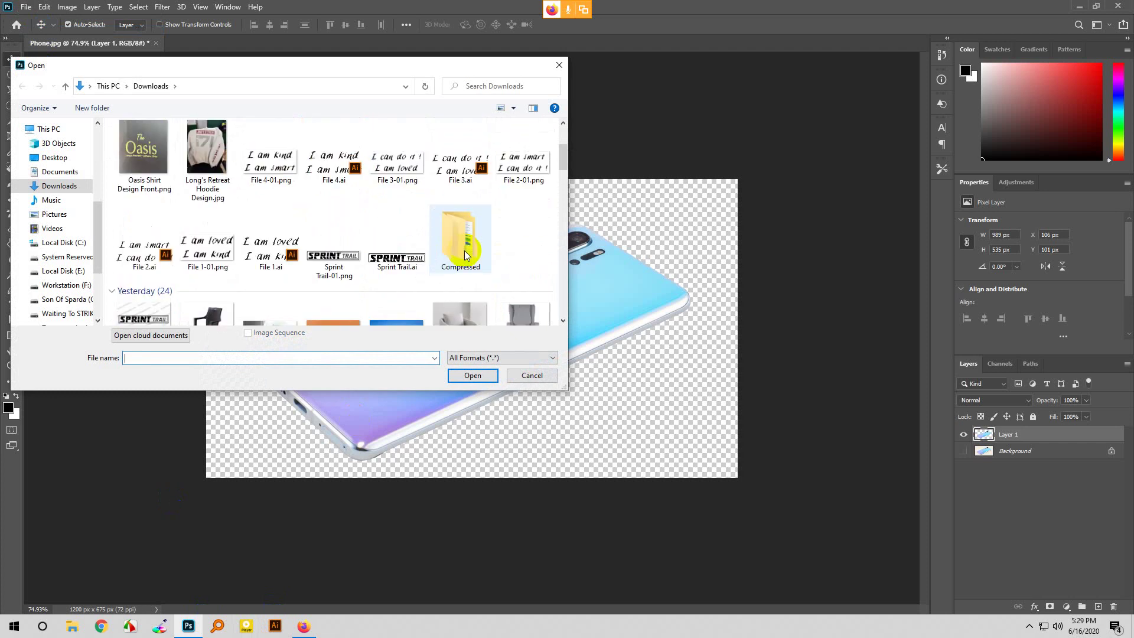
scroll(464, 251, down, 1)
scroll(465, 251, down, 2)
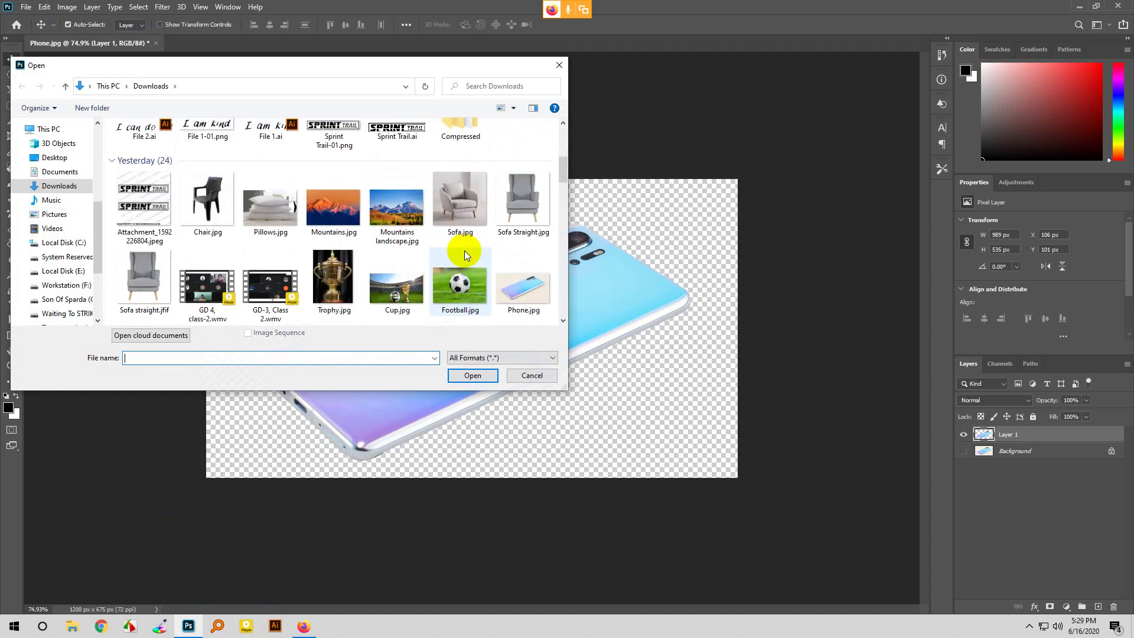
click(261, 225)
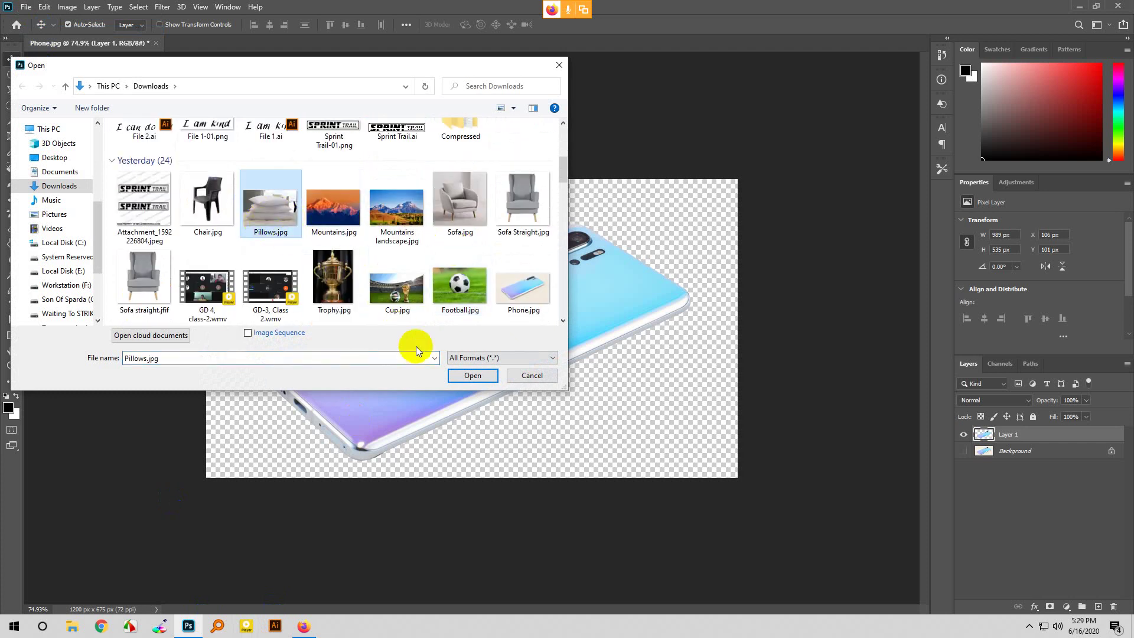
click(466, 376)
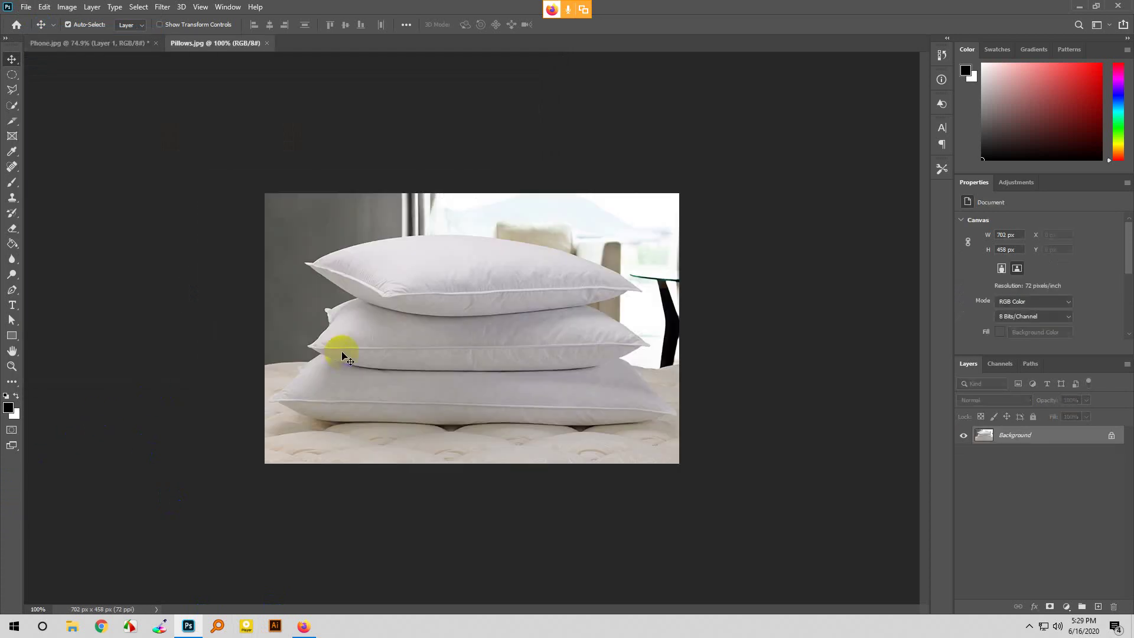
Step: Start a Pen tool path at the top pillow's left tip and add an anchor along the tip's short upper edge
click(7, 290)
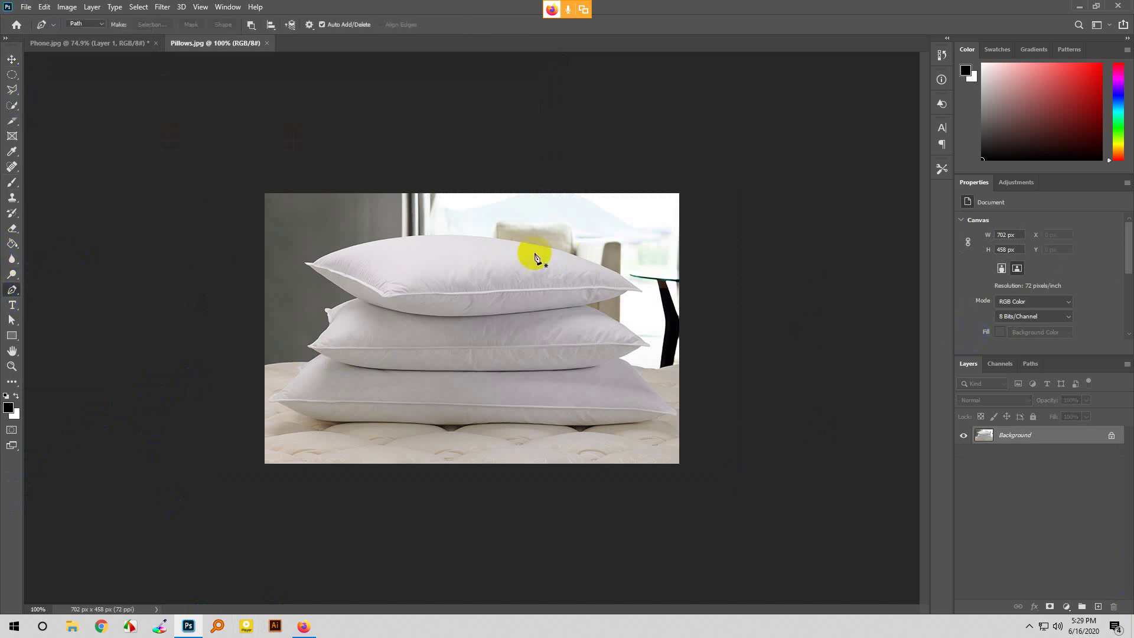
click(319, 267)
scroll(319, 267, up, 5)
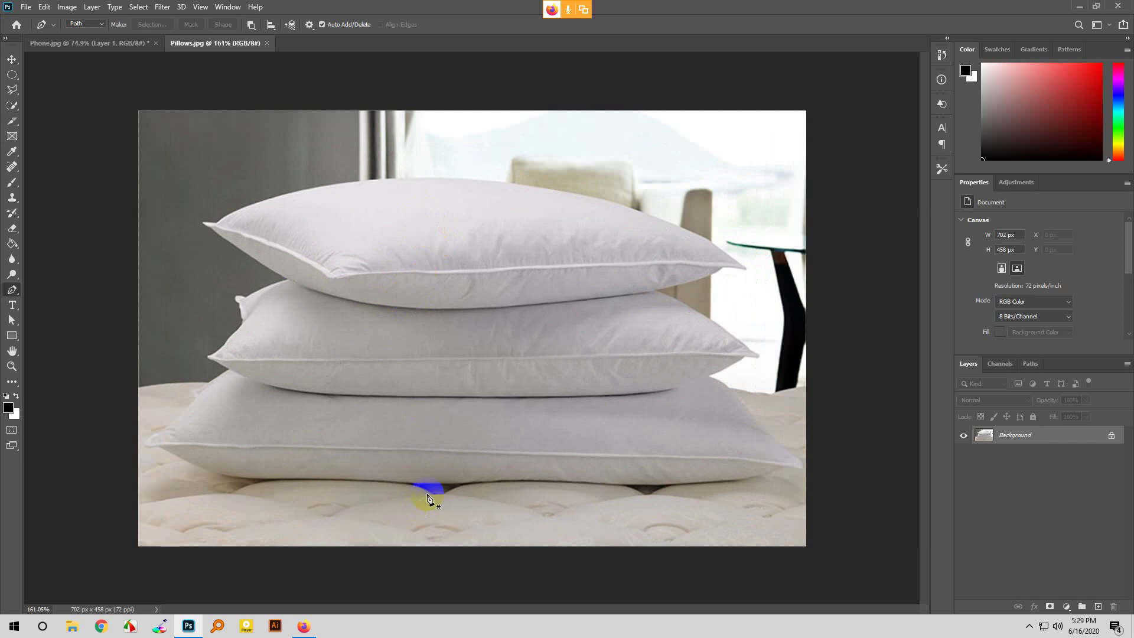
scroll(319, 154, up, 3)
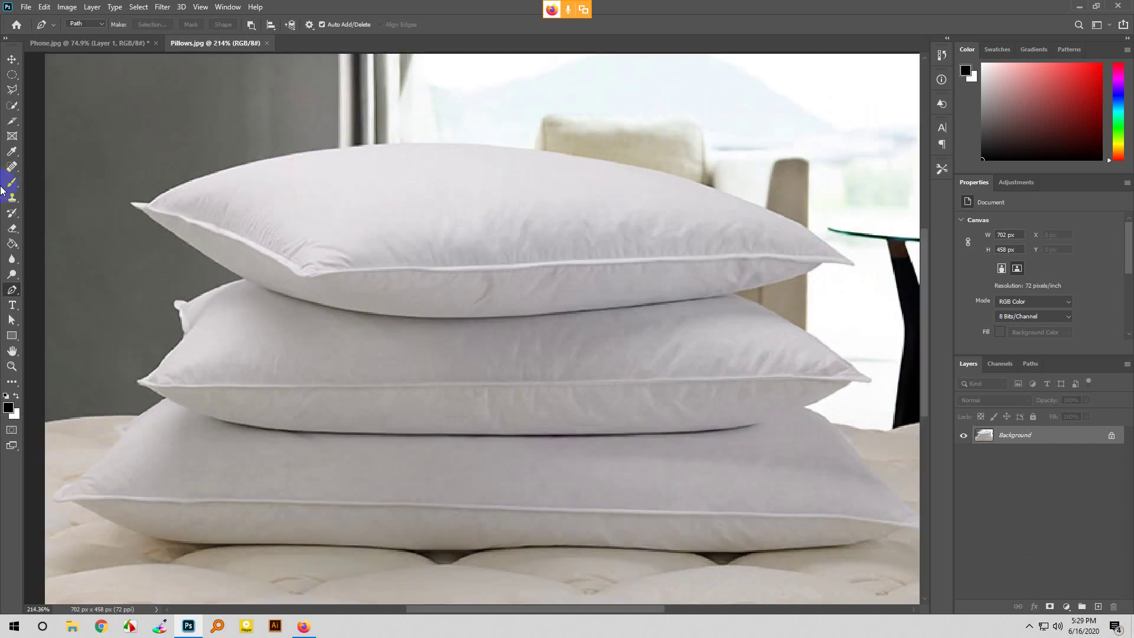
click(132, 212)
scroll(132, 208, up, 2)
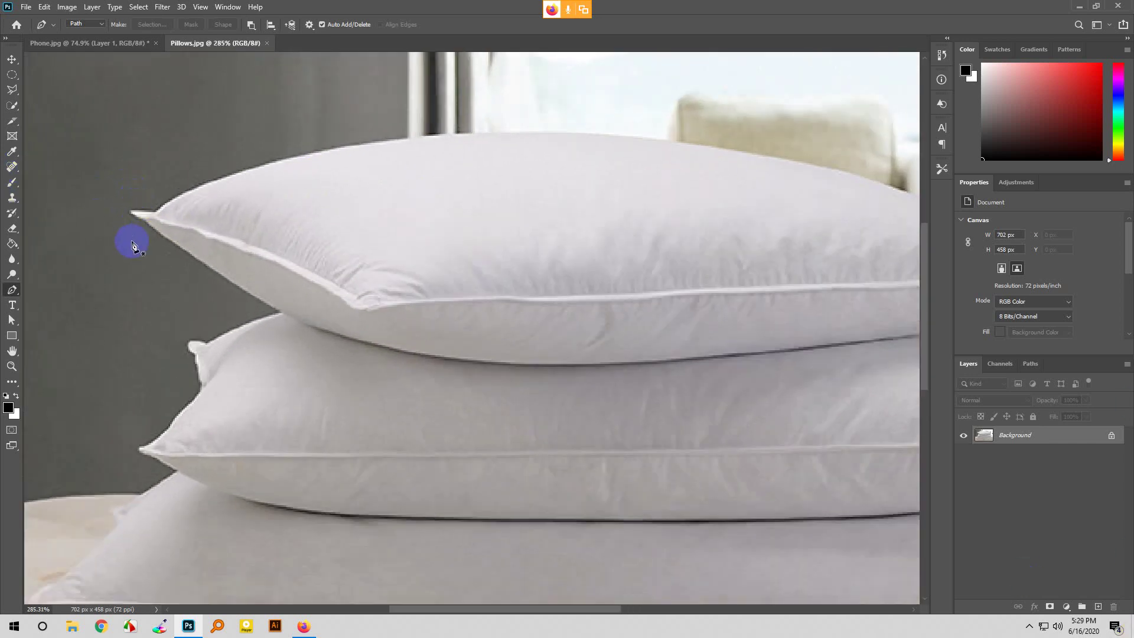
scroll(139, 207, up, 2)
click(133, 217)
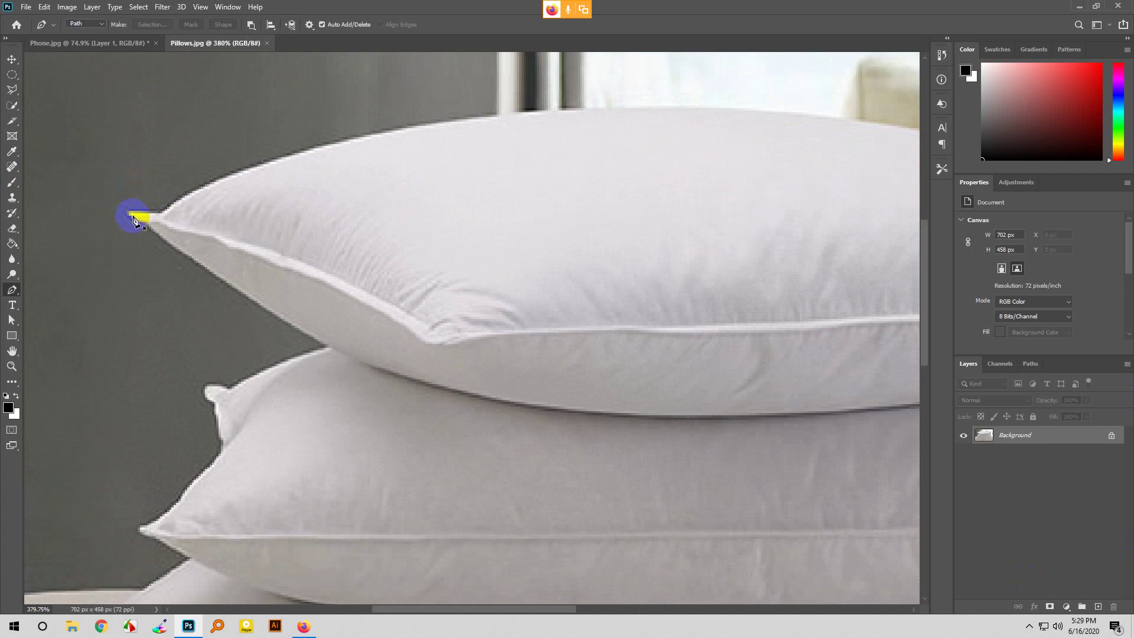
drag(132, 217, 164, 219)
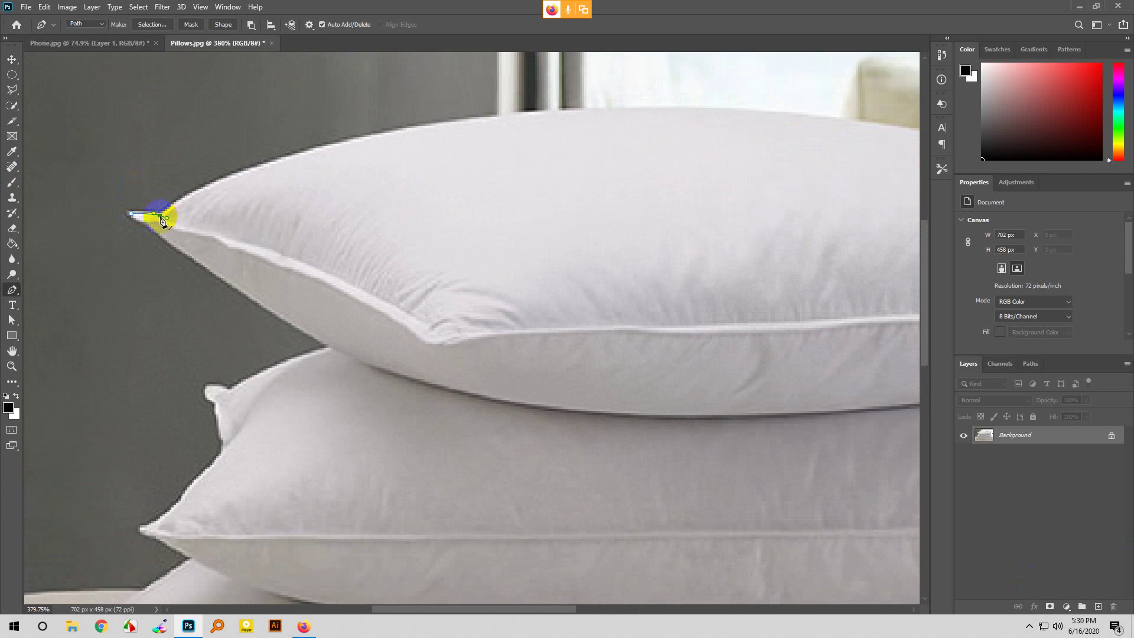
drag(162, 218, 171, 216)
click(159, 220)
Step: Add a path anchor at the notch where the left tip meets the top pillow's curved upper edge
scroll(156, 225, up, 2)
scroll(152, 224, up, 3)
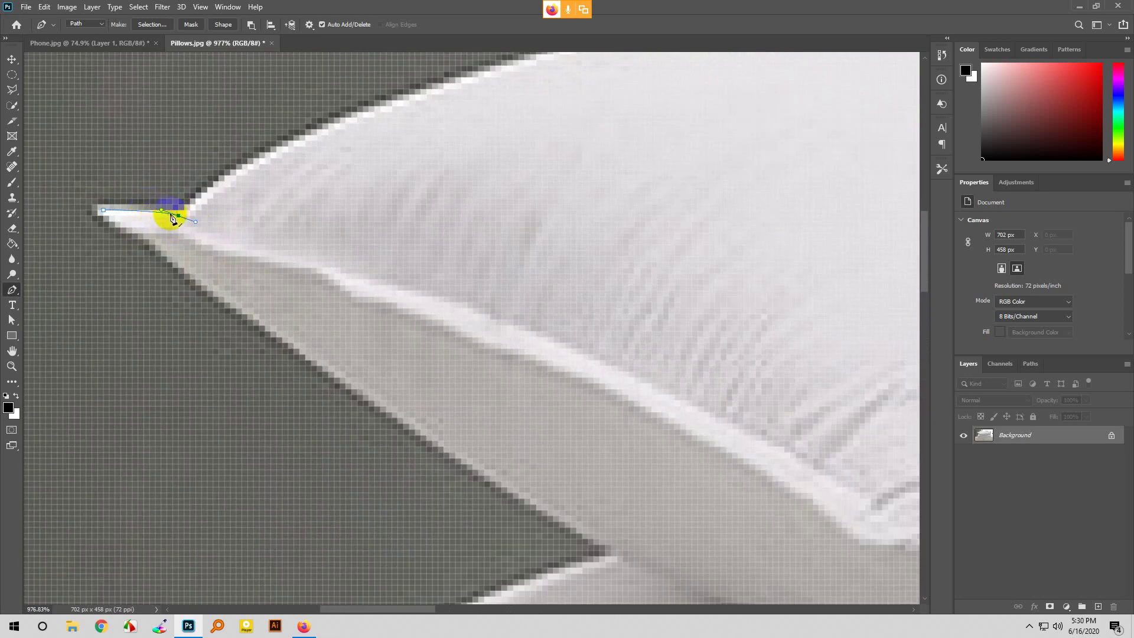
click(177, 218)
drag(180, 219, 213, 229)
Step: Curve the path up the left part of the top pillow's upper edge and remove the new anchor's outgoing handle
scroll(188, 274, down, 2)
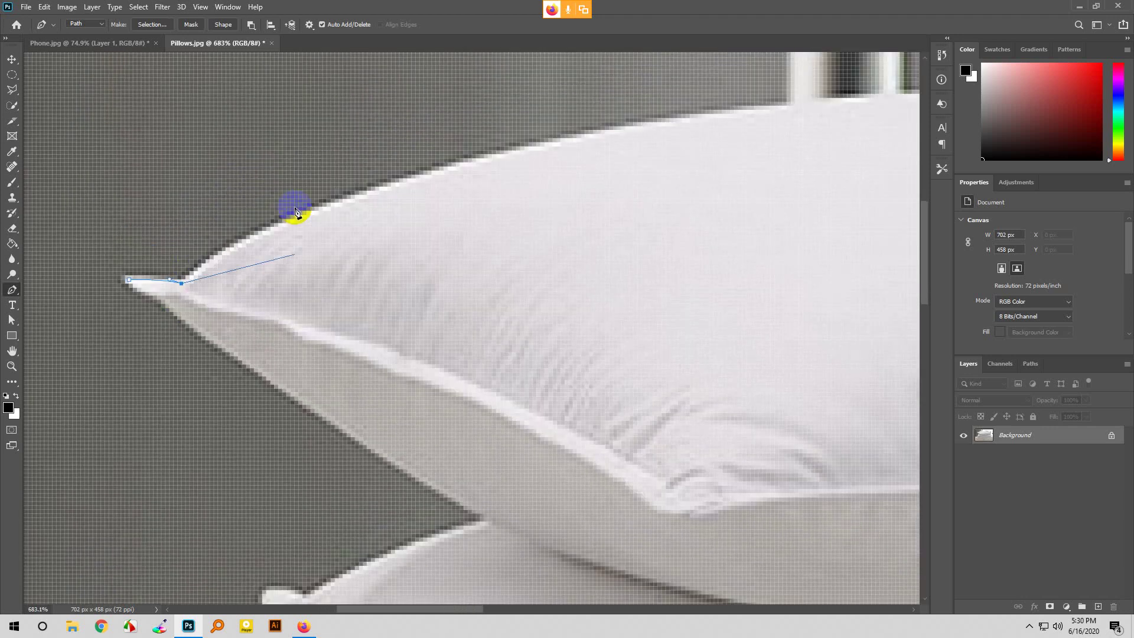
scroll(346, 222, down, 2)
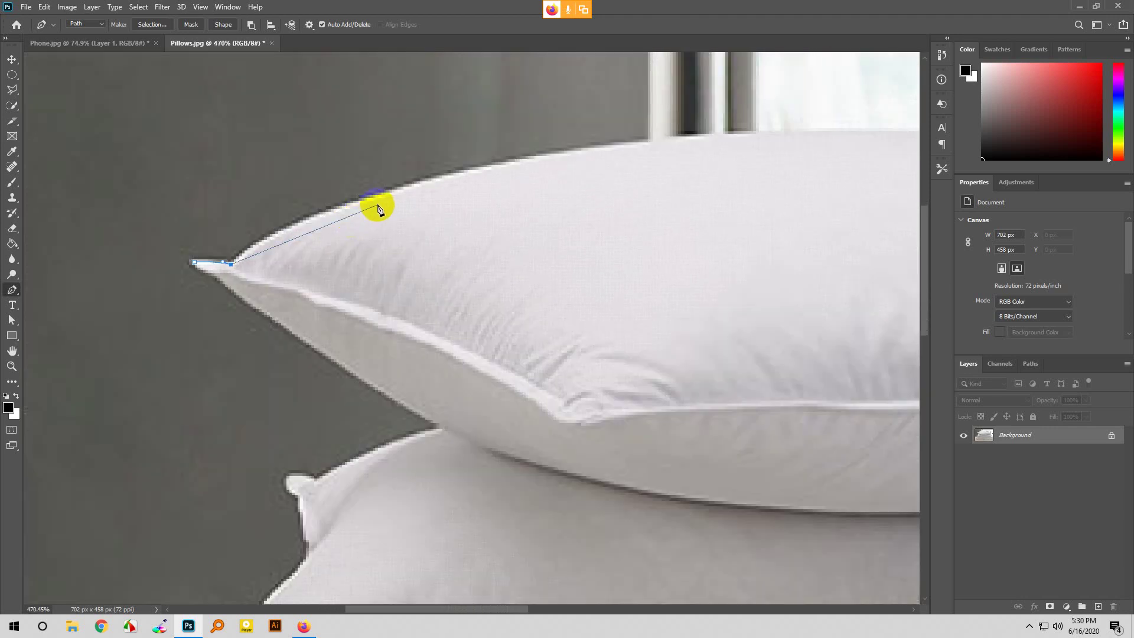
drag(384, 195, 478, 174)
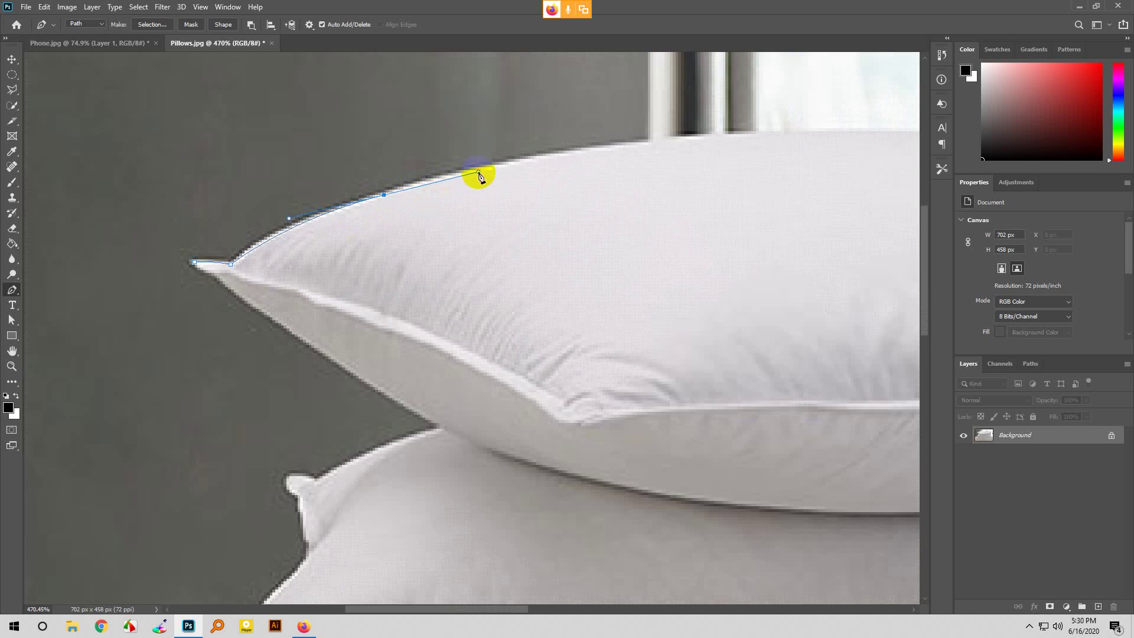
click(381, 198)
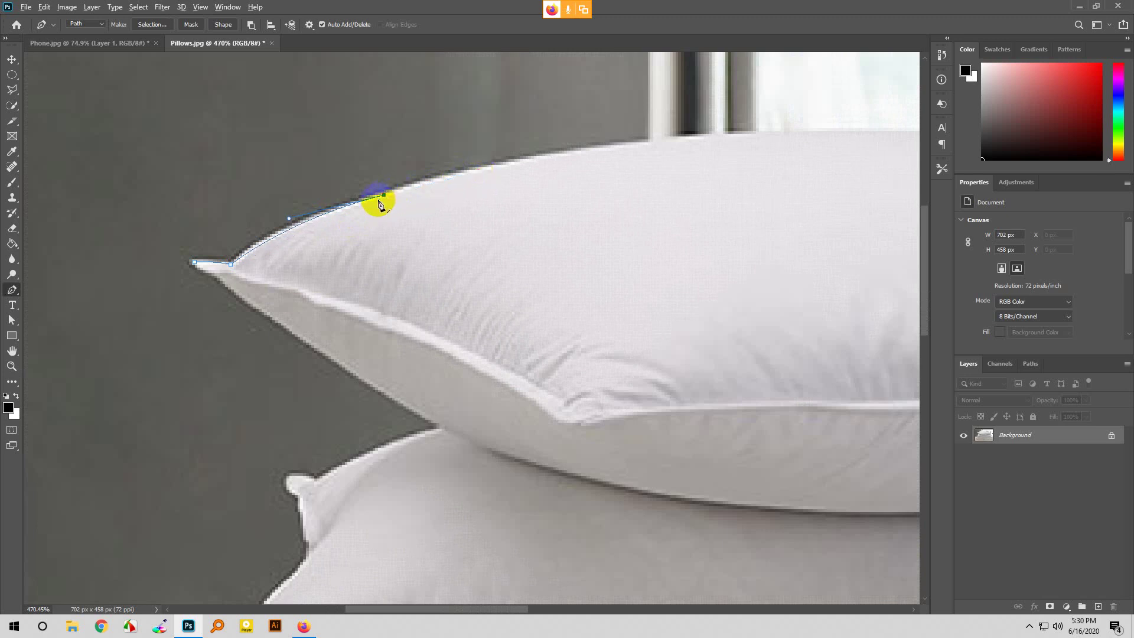
Step: Extend the path with a curved segment to the crest of the top pillow
scroll(379, 204, down, 5)
scroll(625, 152, up, 3)
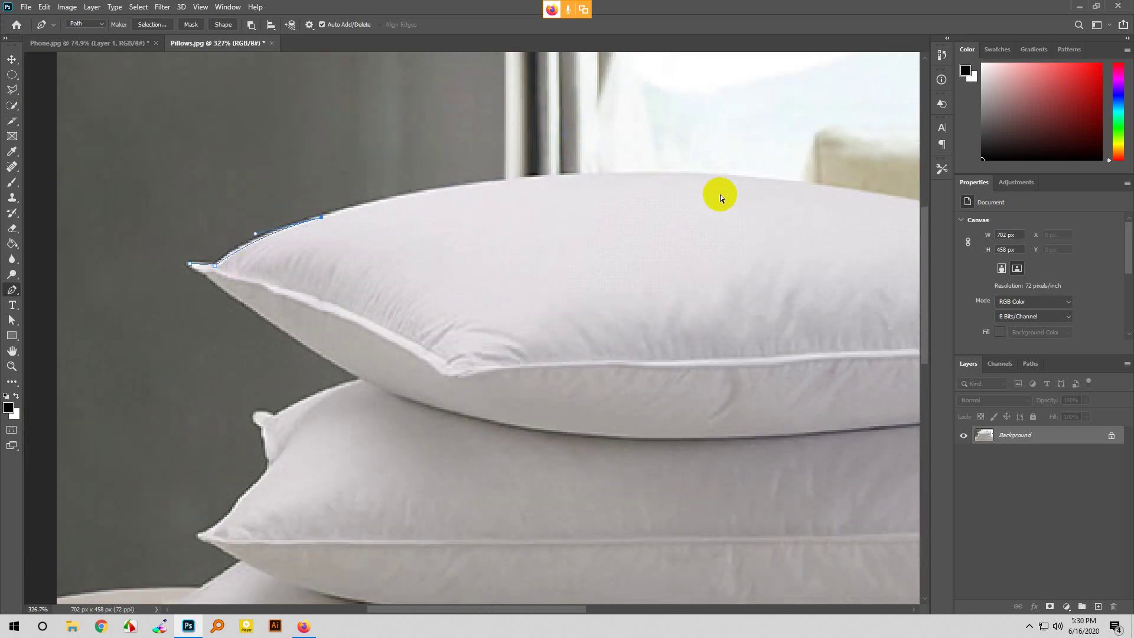
drag(720, 198, 900, 181)
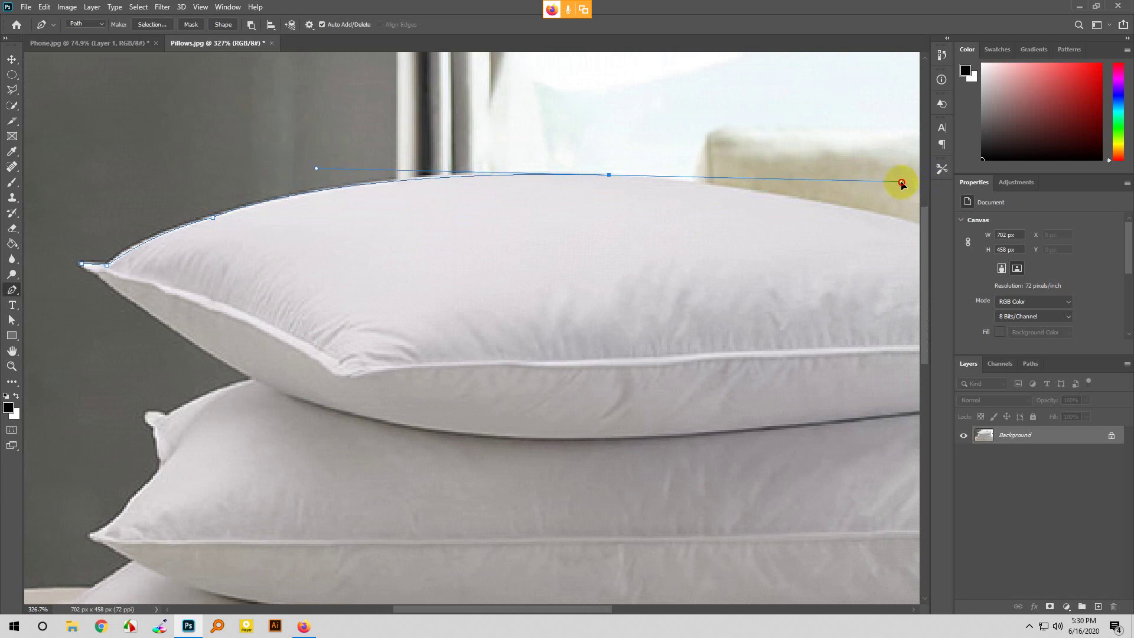
Step: Continue the path down to the top pillow's right tip, shaping the curve with an added anchor midway along the slope
scroll(402, 270, right, 5)
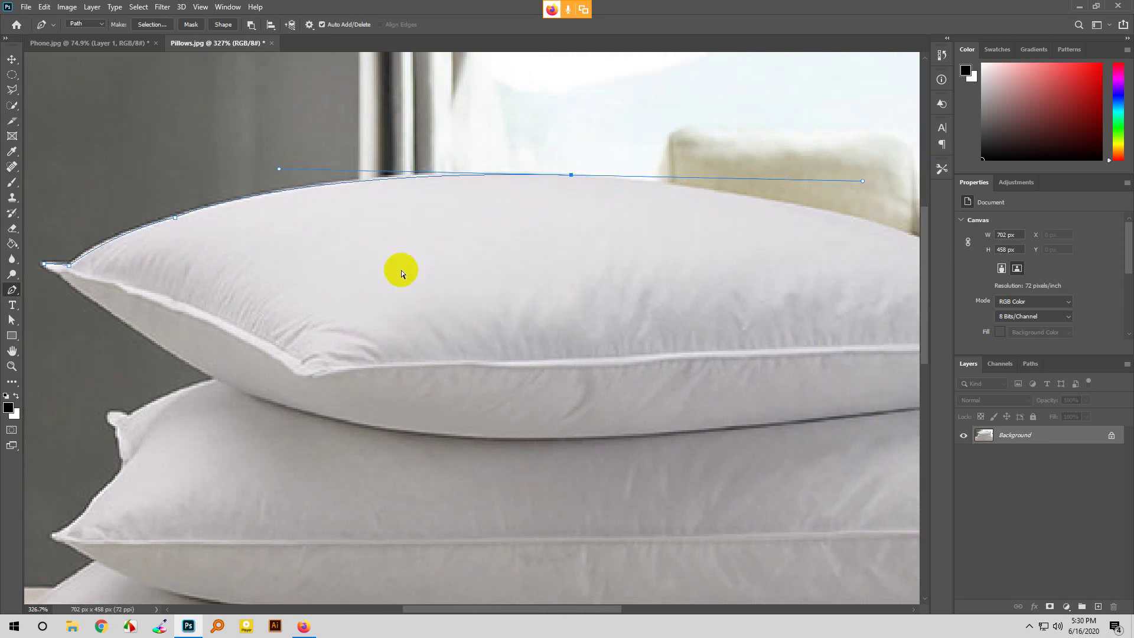
scroll(370, 303, right, 2)
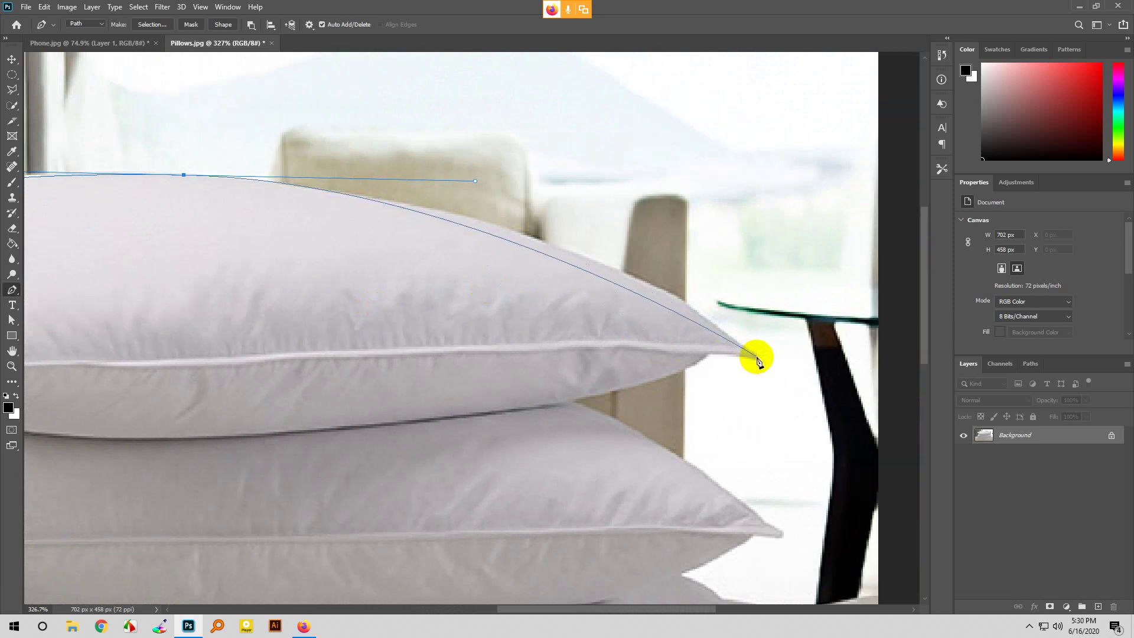
drag(757, 357, 858, 441)
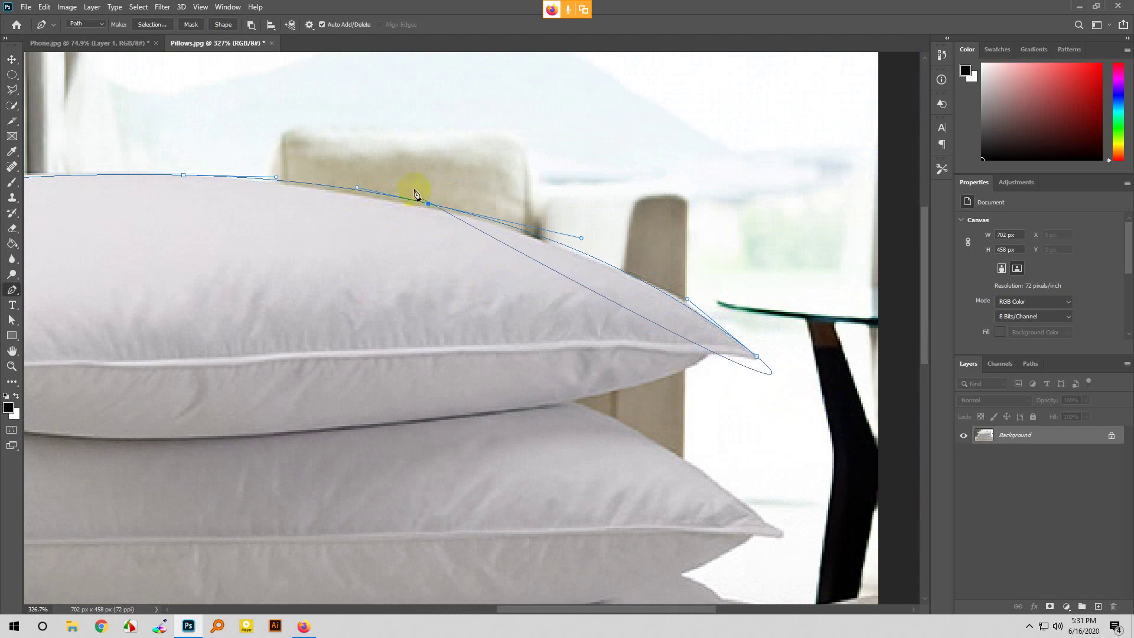
Step: Move the midway anchor on the top pillow's right slope slightly down onto the pillow's edge with the Direct Selection tool
scroll(433, 210, up, 2)
key(a)
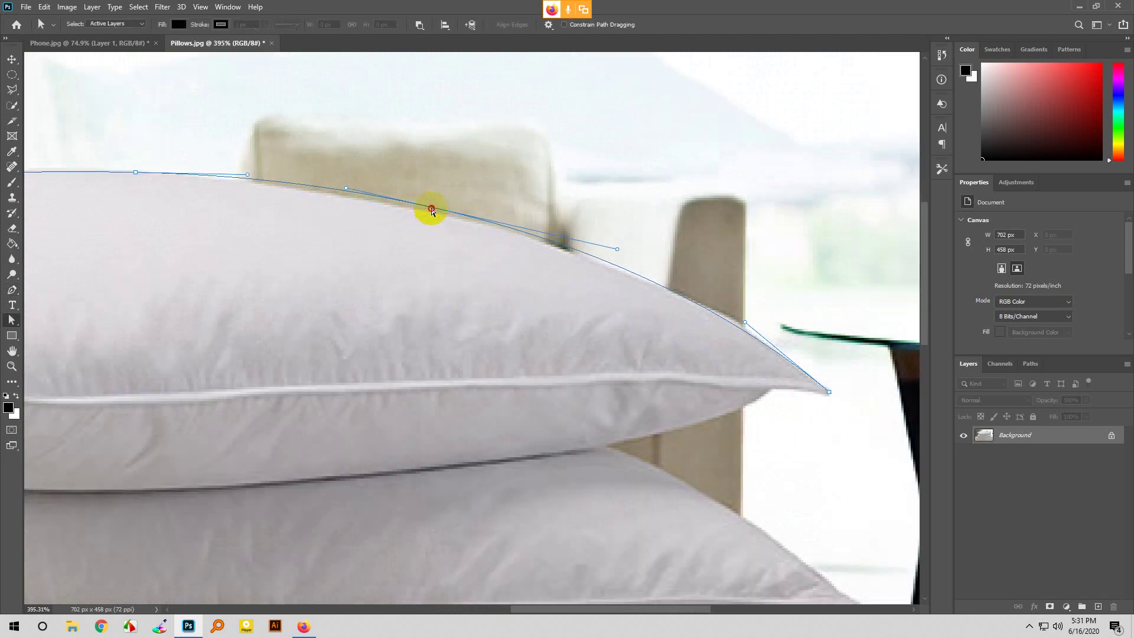
drag(431, 208, 431, 213)
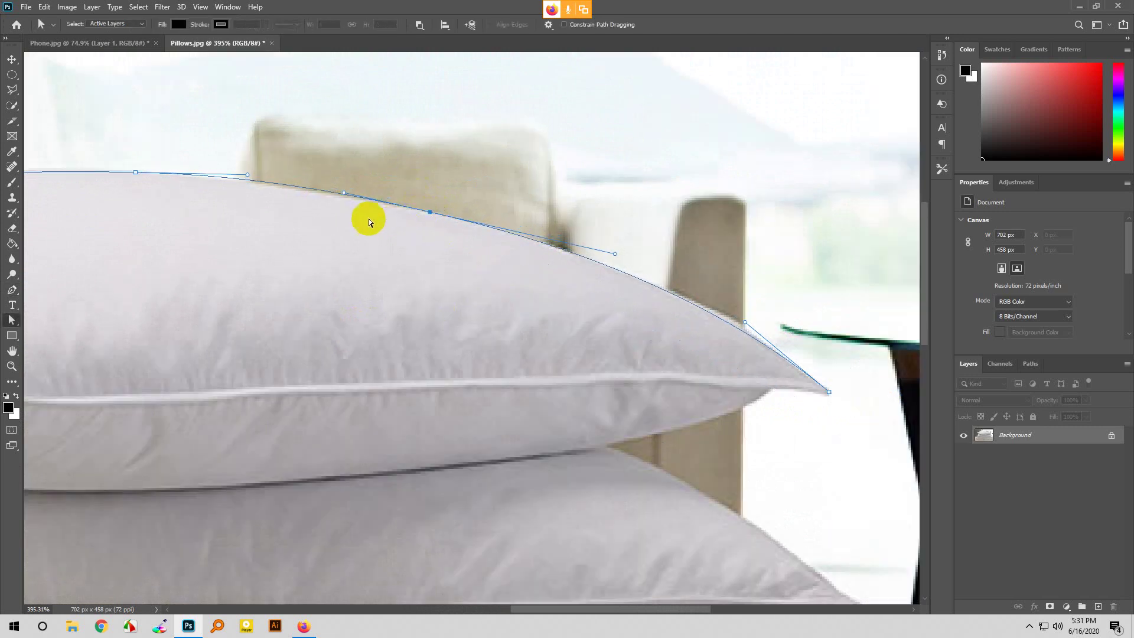
right_click(12, 320)
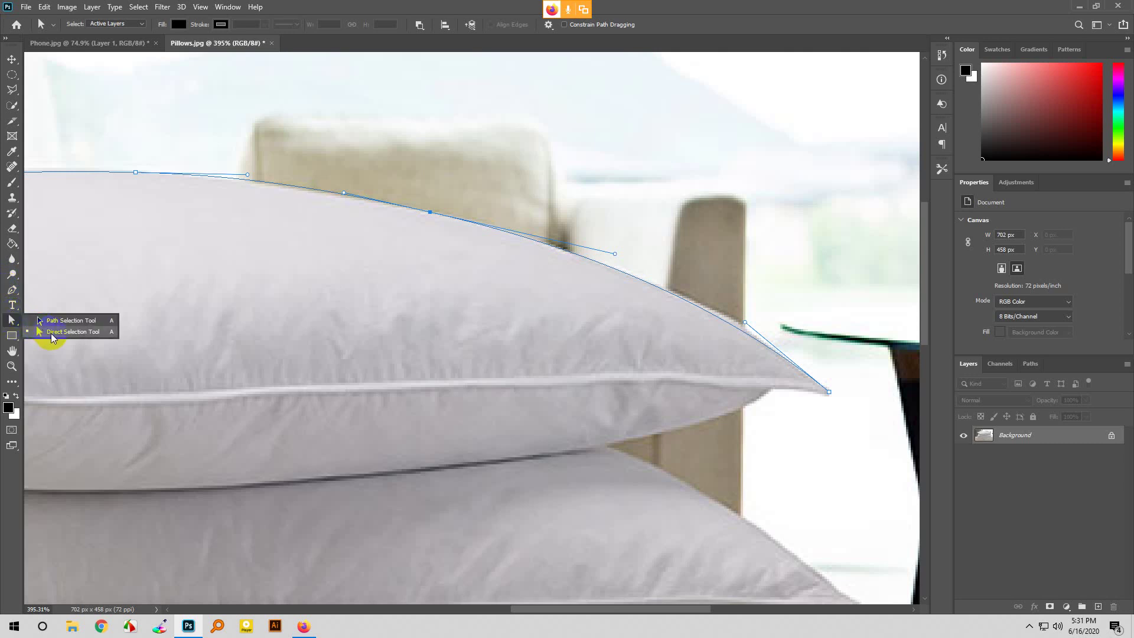
Step: Resume the path with the Pen tool at the top pillow's right tip and extend it to the corner where the underside begins
click(749, 290)
click(13, 290)
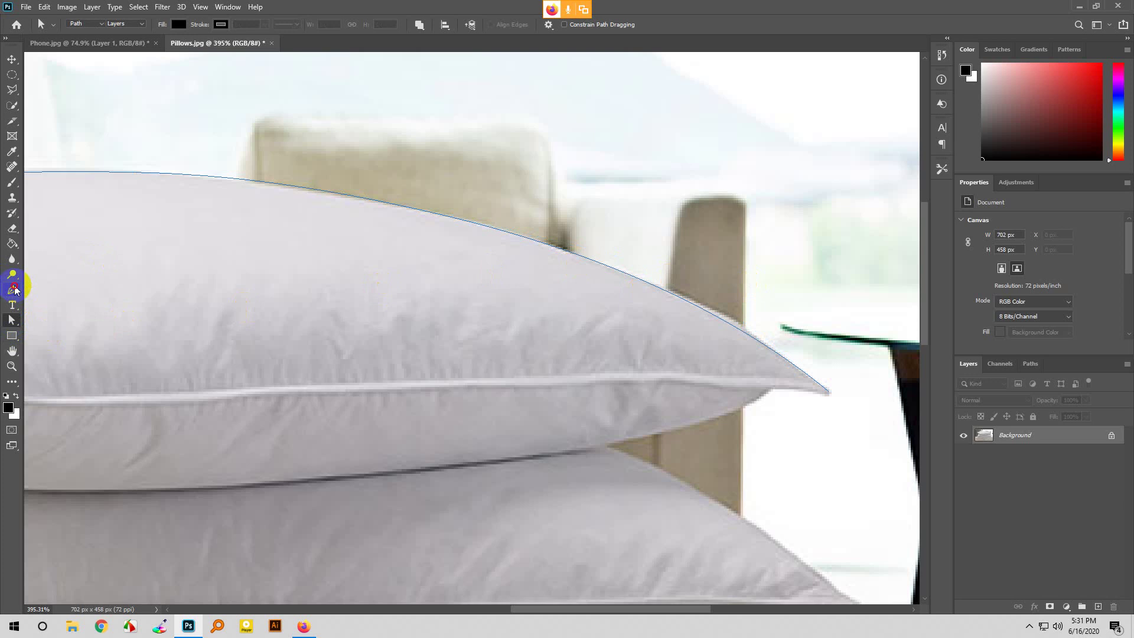
click(829, 393)
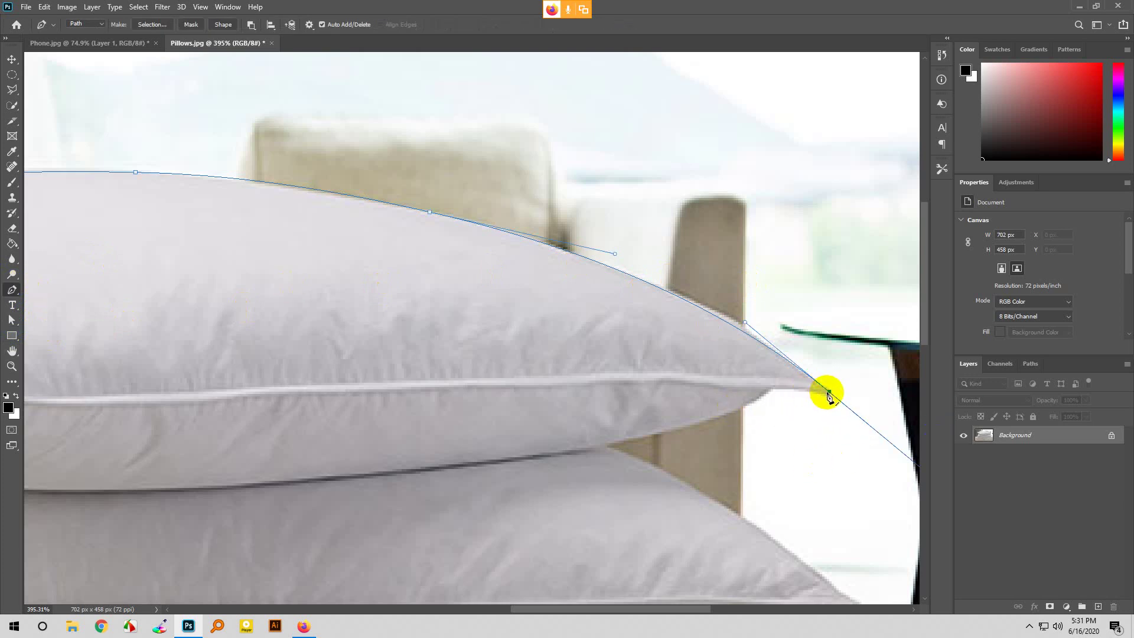
drag(773, 387, 747, 392)
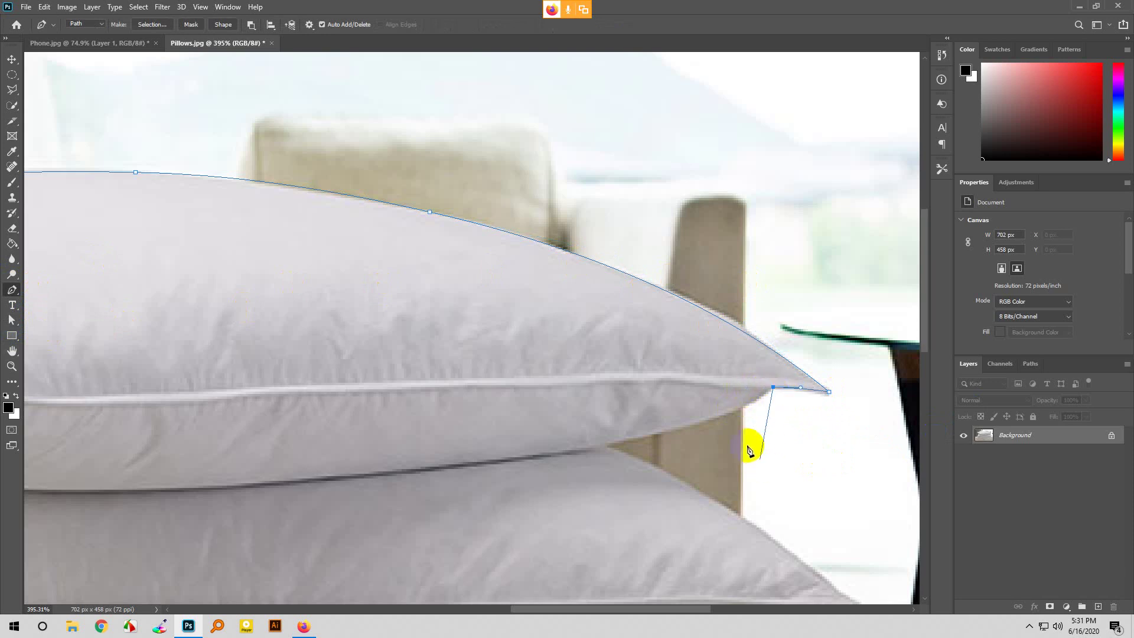
scroll(752, 451, down, 2)
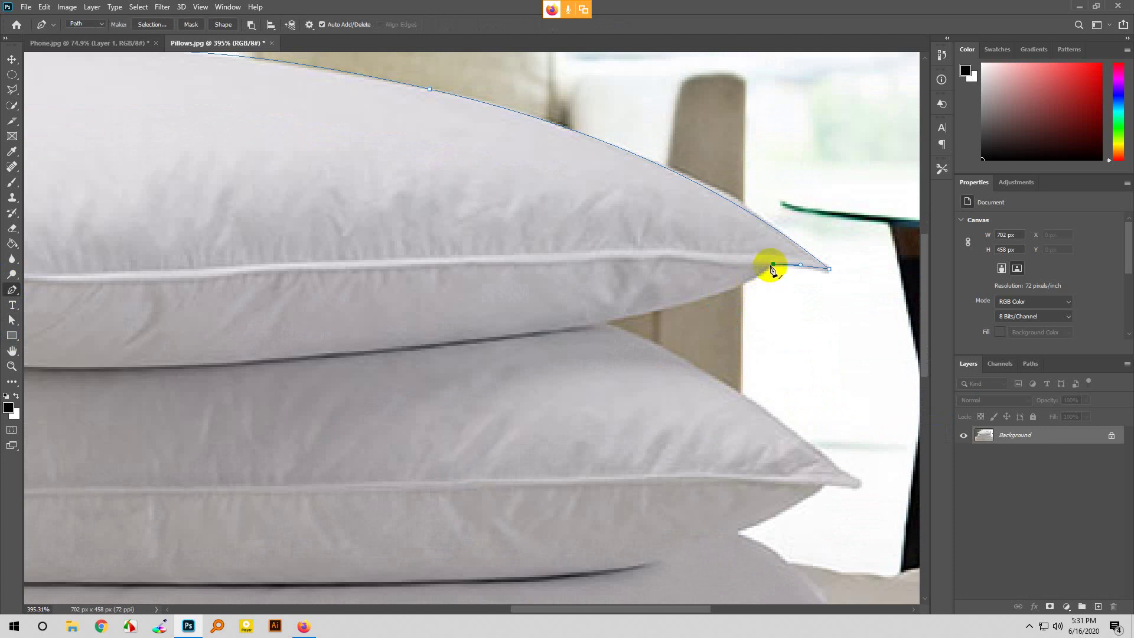
drag(772, 266, 746, 264)
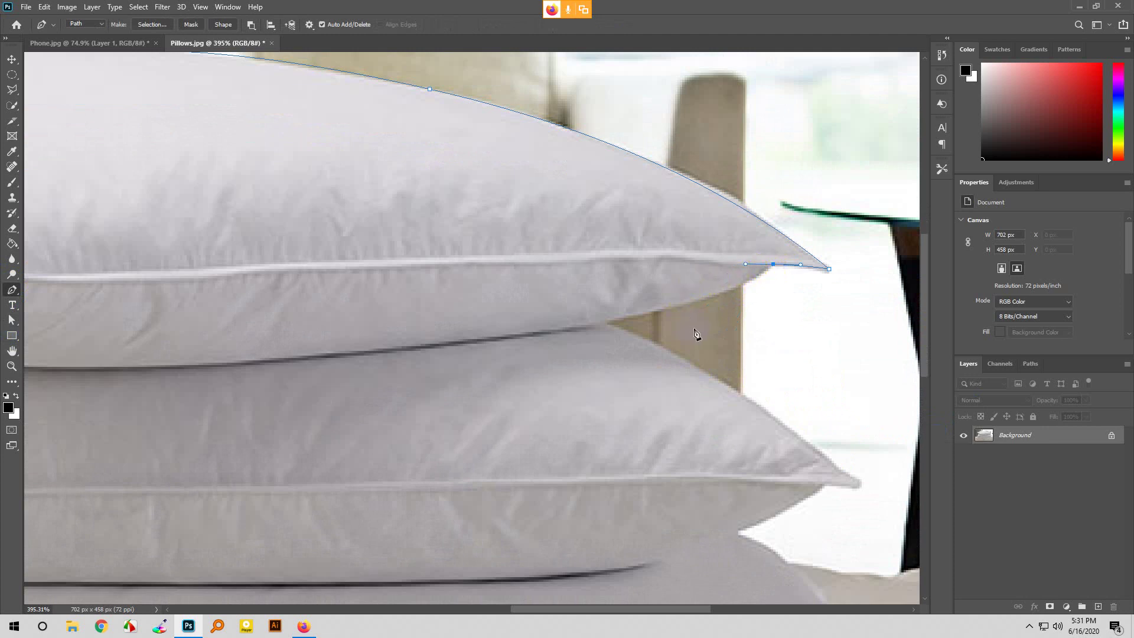
drag(595, 320, 385, 353)
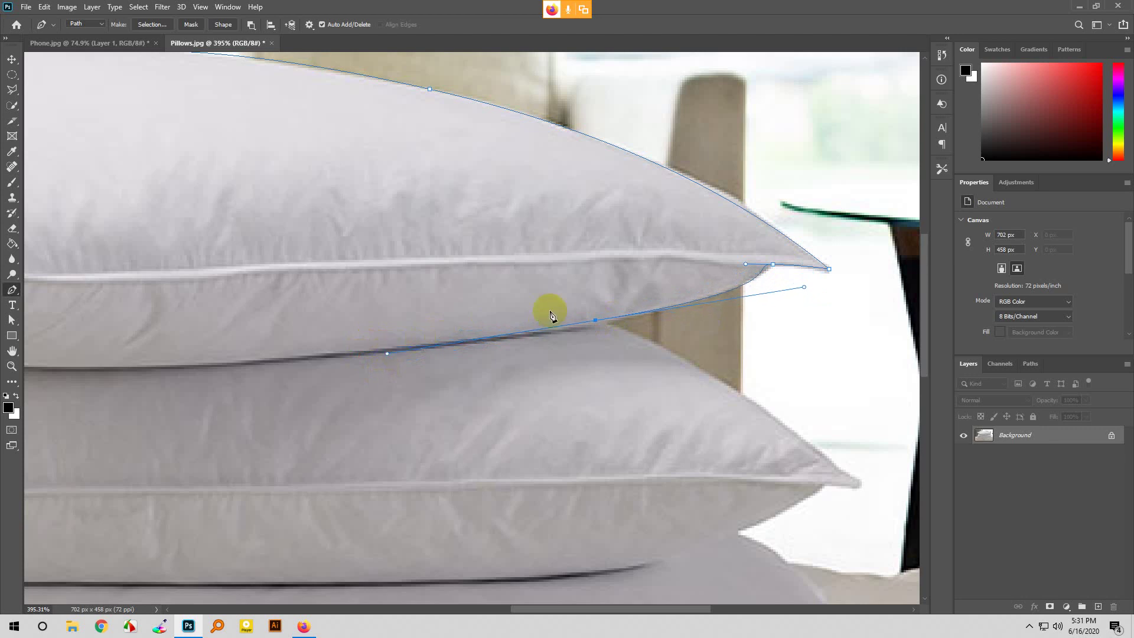
key(ctrl+z)
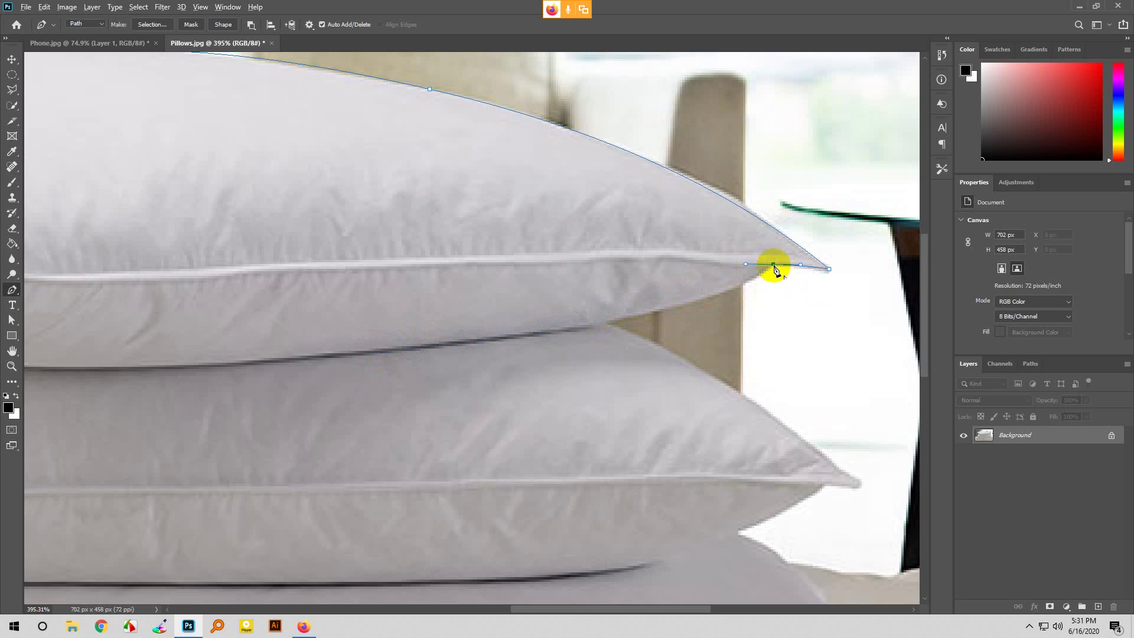
click(774, 265)
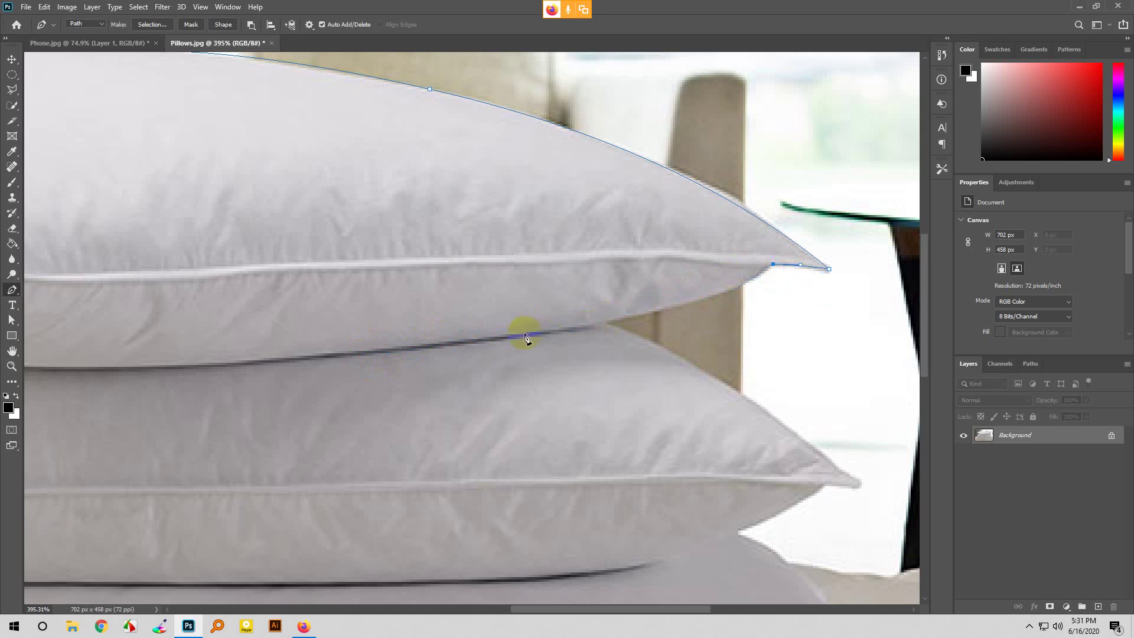
Step: Curve the path along the top pillow's underside to its lowest point and adjust a direction handle so the segment follows the edge
drag(593, 325, 445, 357)
scroll(356, 354, up, 1)
scroll(304, 360, left, 4)
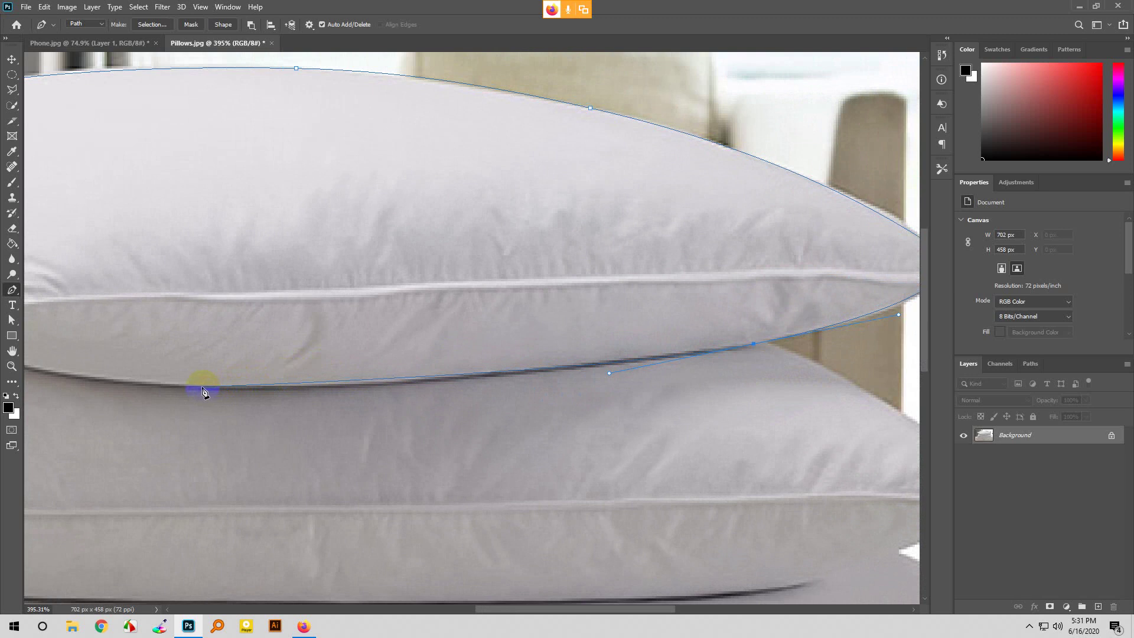
drag(208, 388, 136, 388)
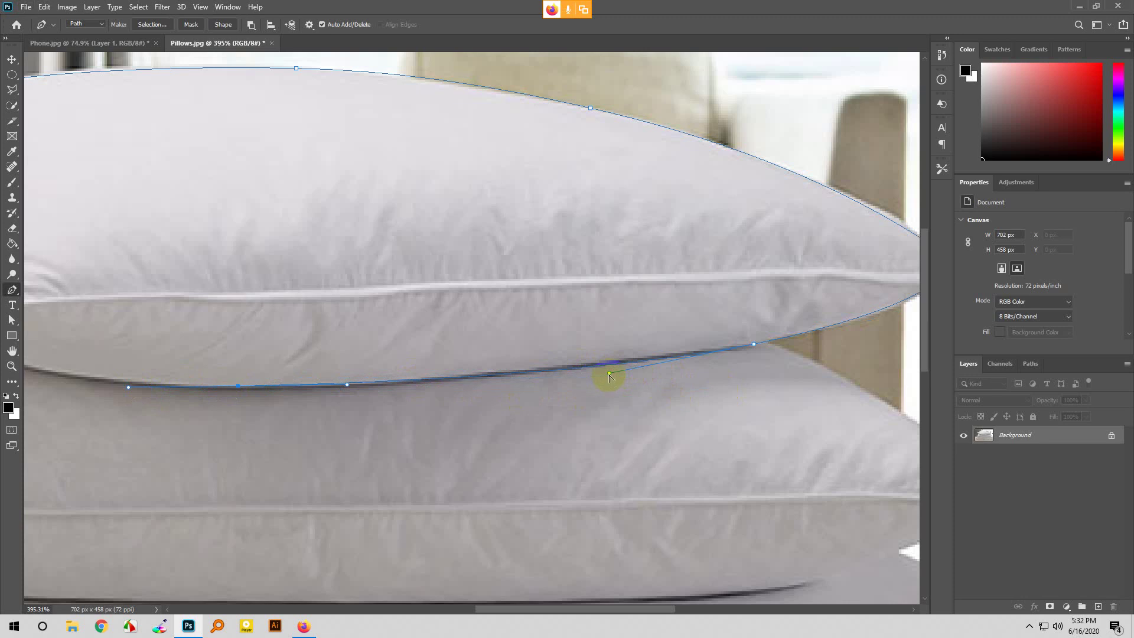
drag(611, 367, 505, 365)
Step: Extend the path with a curved segment up to where the middle pillow's upper edge meets the top pillow's left underside
scroll(506, 365, down, 3)
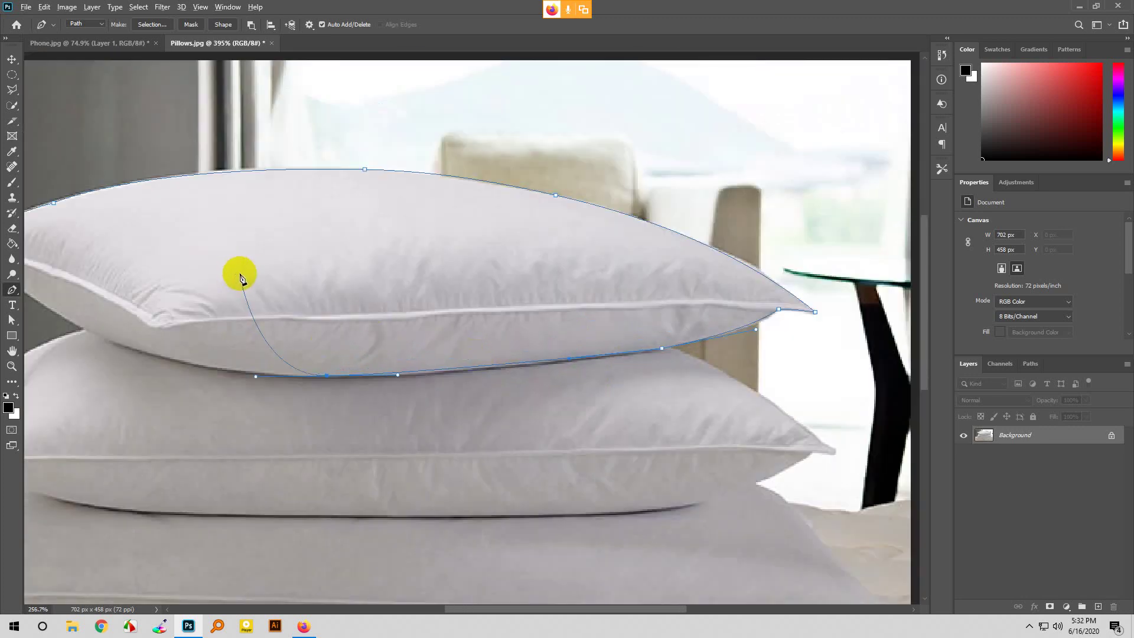
scroll(144, 337, up, 1)
scroll(143, 340, down, 2)
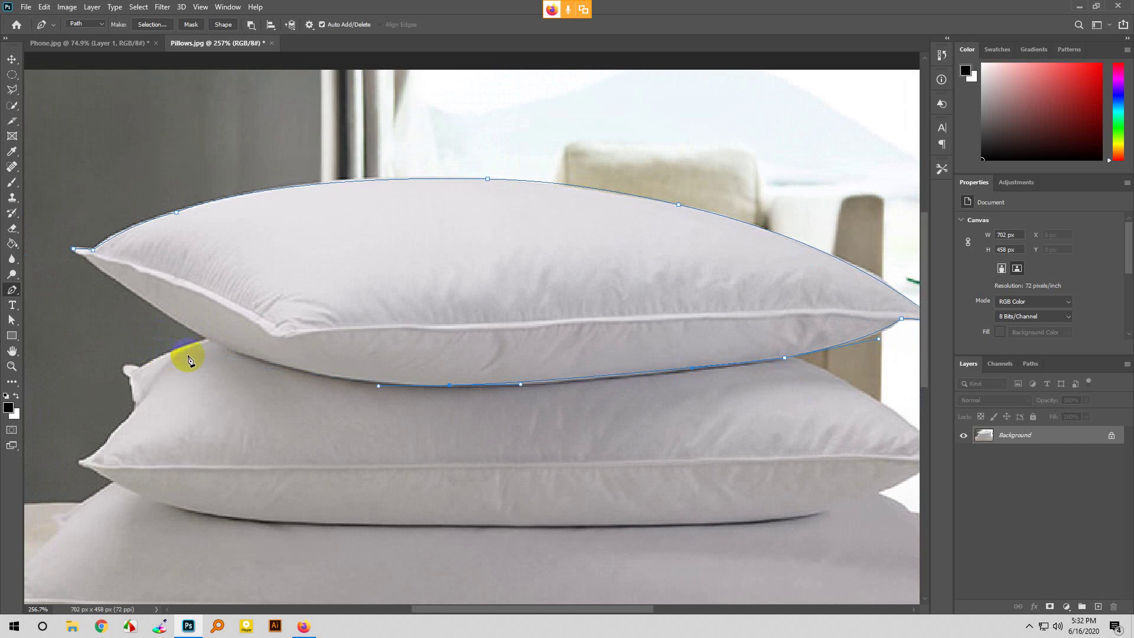
scroll(189, 354, up, 3)
click(222, 340)
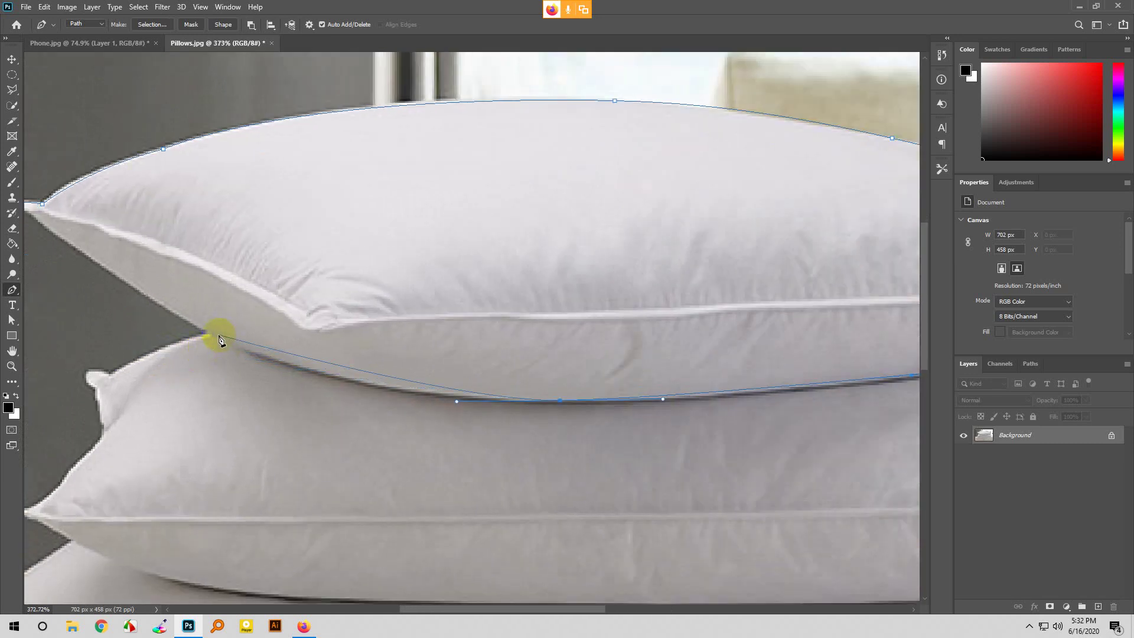
drag(216, 334, 145, 296)
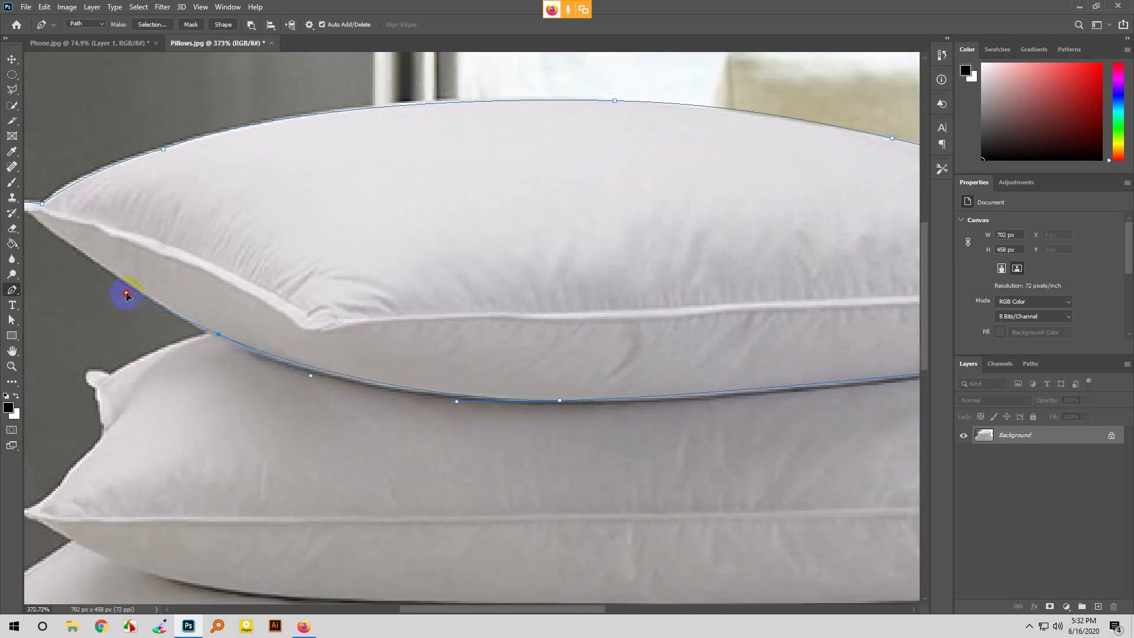
Step: Continue the path up the top pillow's lower left edge and close it at the starting anchor on the left tip
scroll(118, 286, up, 3)
scroll(124, 372, left, 4)
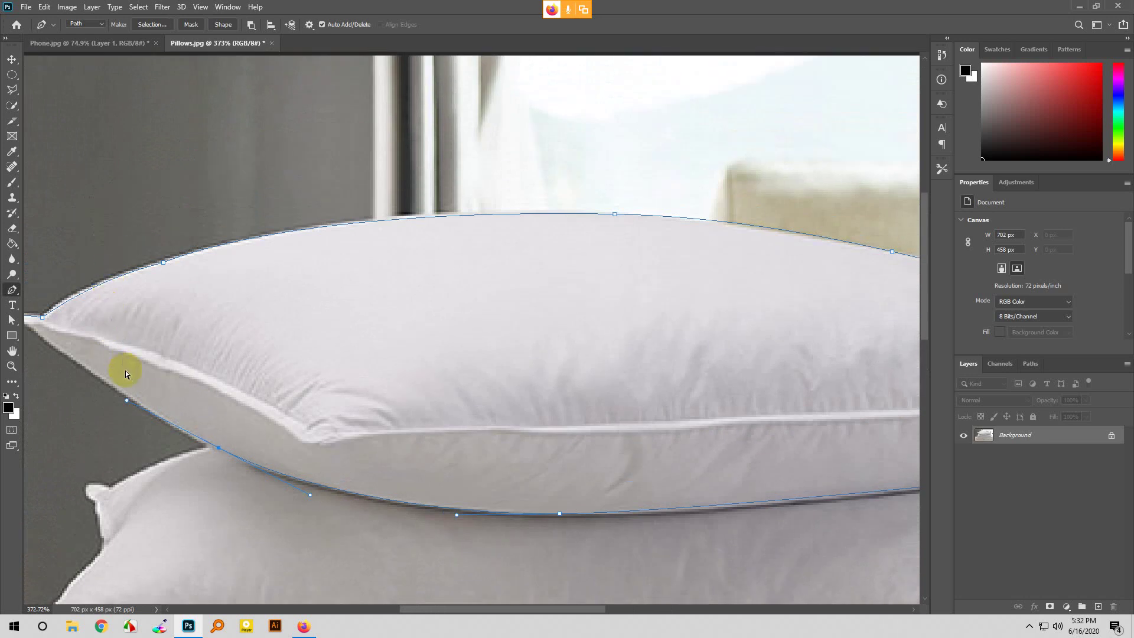
scroll(172, 362, up, 1)
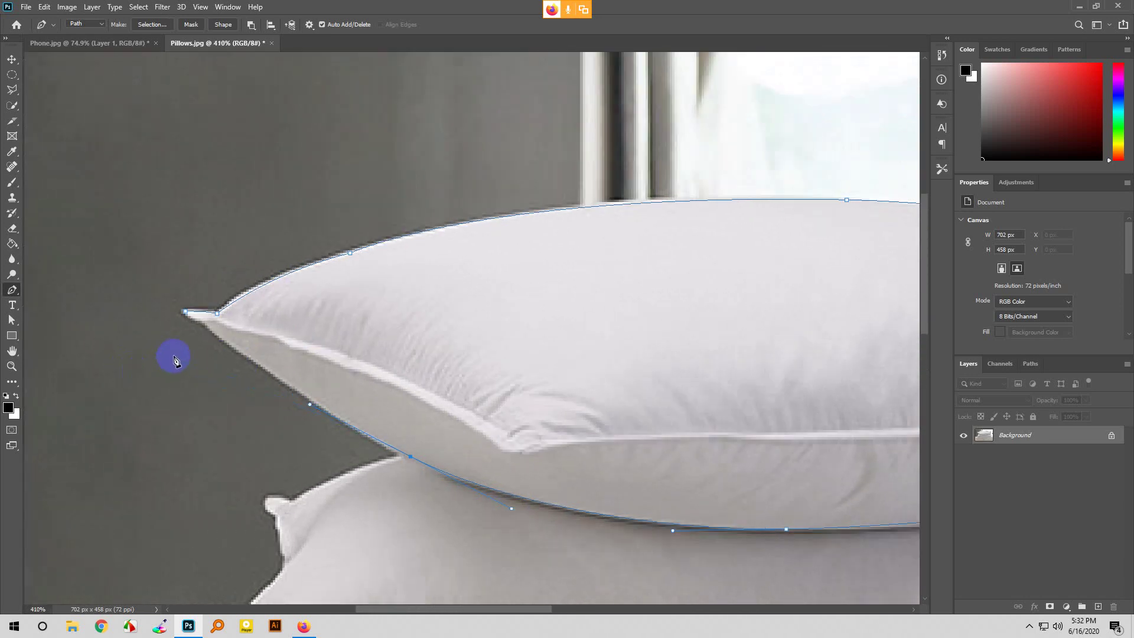
click(185, 315)
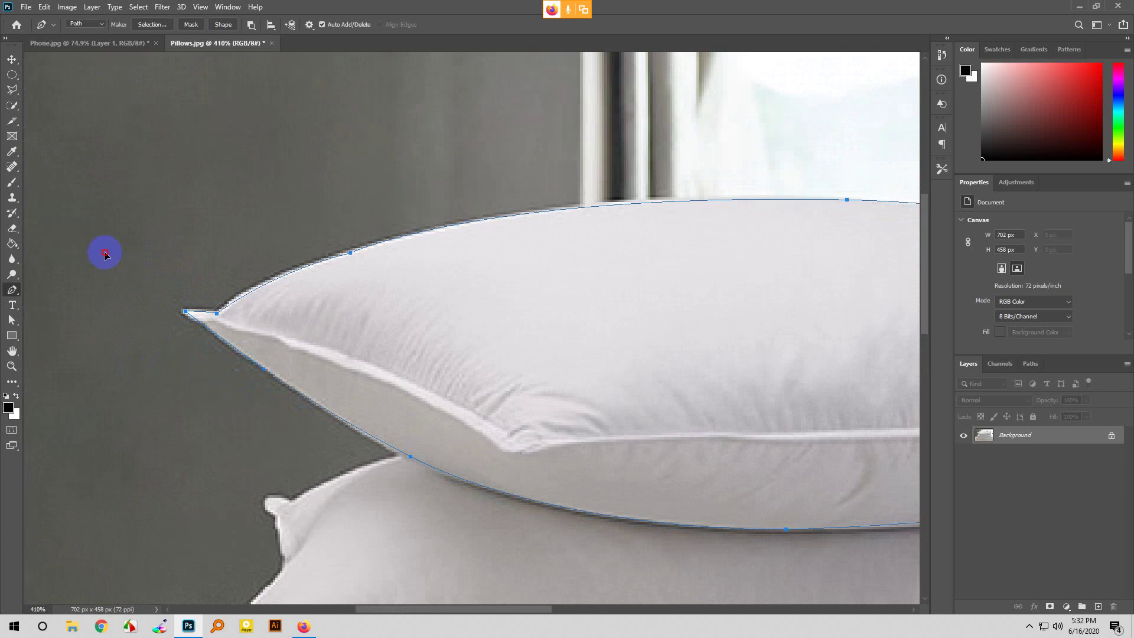
scroll(178, 236, down, 2)
scroll(232, 309, down, 2)
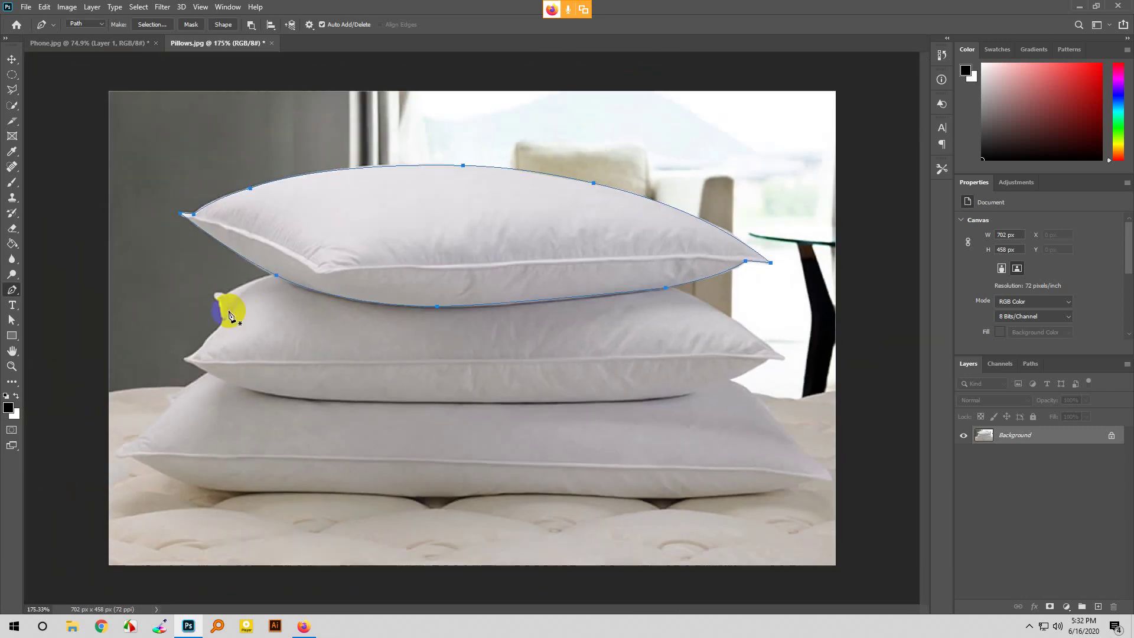
Step: Set the path operation to Combine Shapes and display the document's work path
scroll(232, 314, down, 1)
click(251, 24)
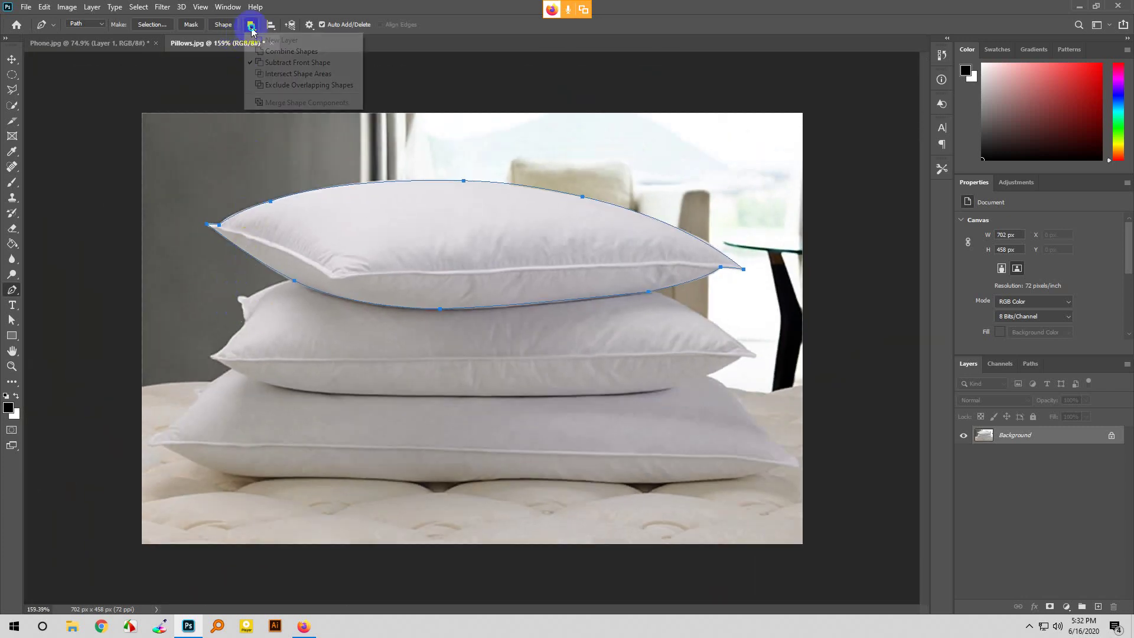
click(282, 62)
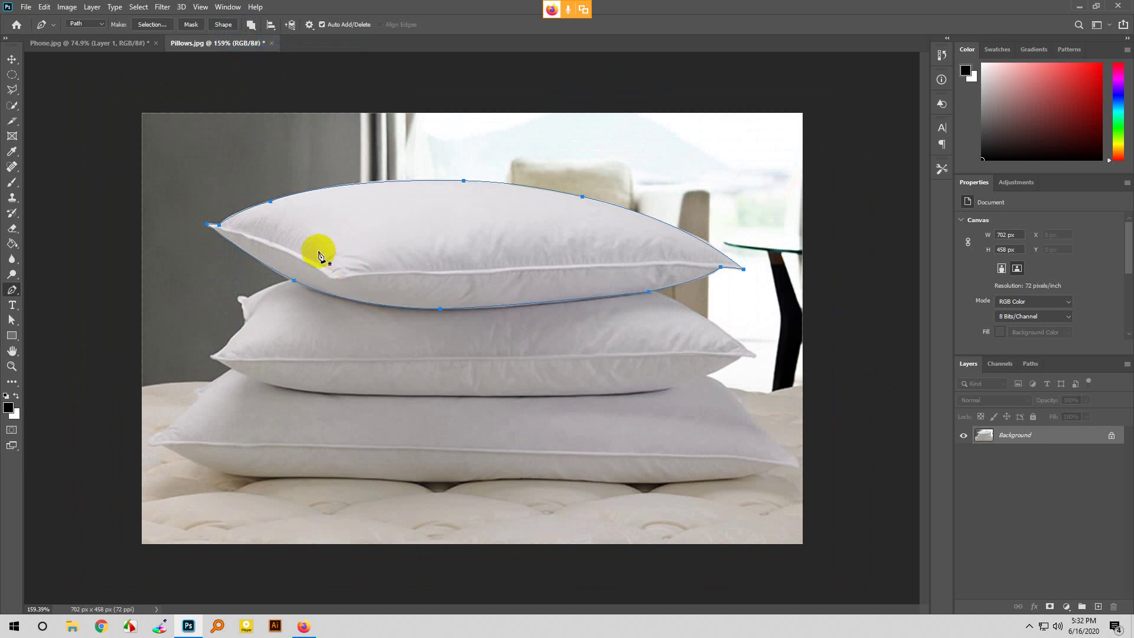
scroll(319, 255, down, 2)
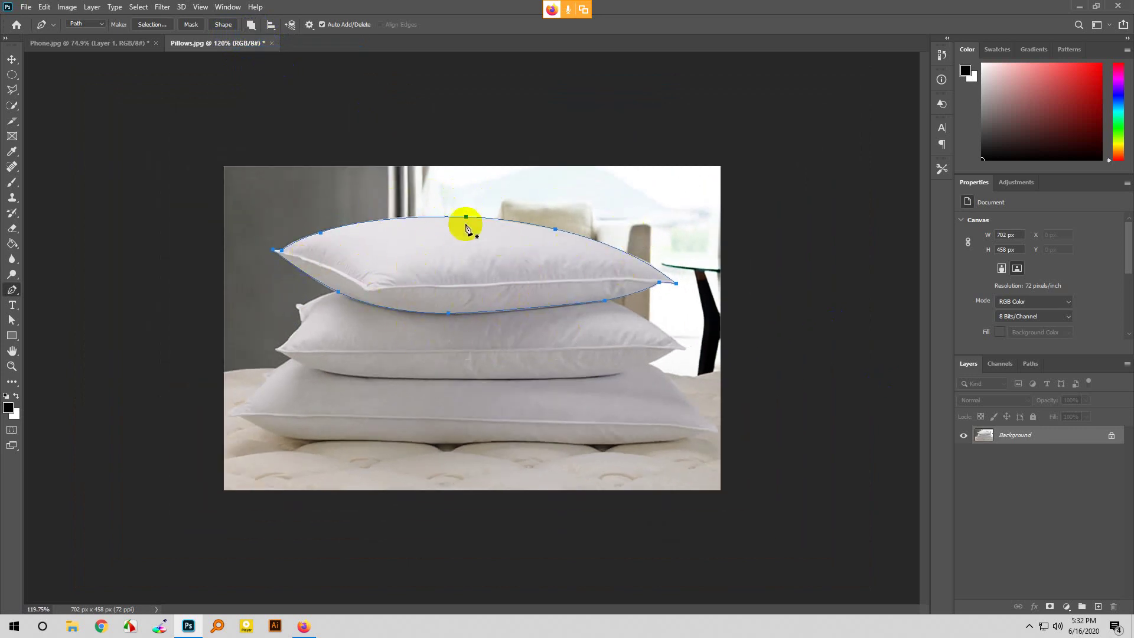
click(1033, 365)
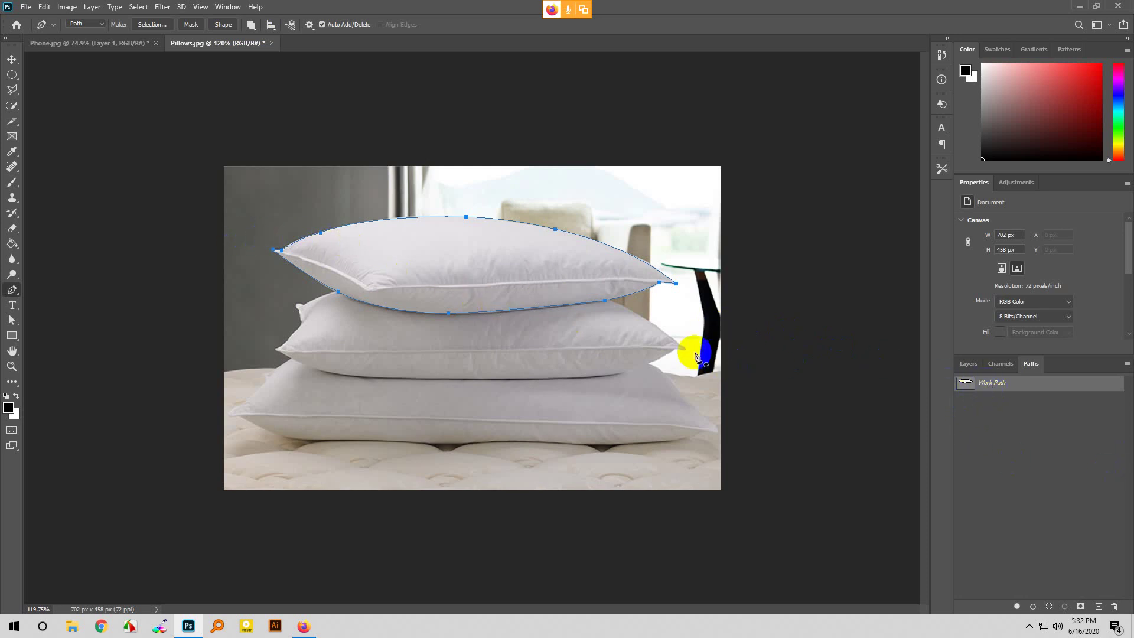
Step: Start a second subpath at the middle pillow's left tip and curve it along the left part of its underside
scroll(329, 342, up, 2)
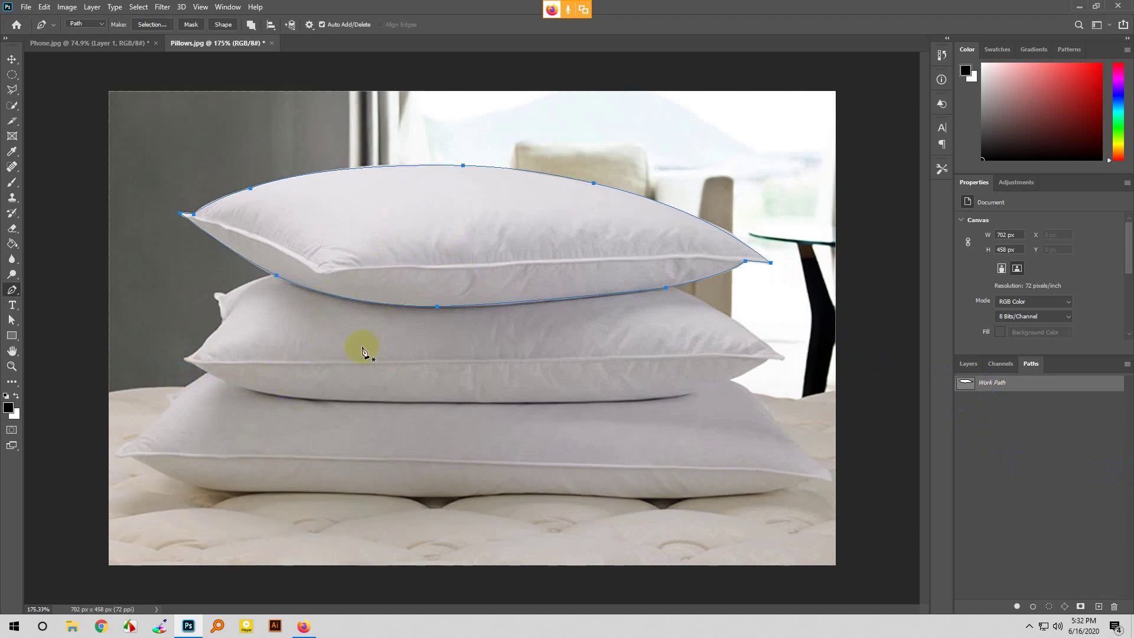
scroll(177, 370, up, 3)
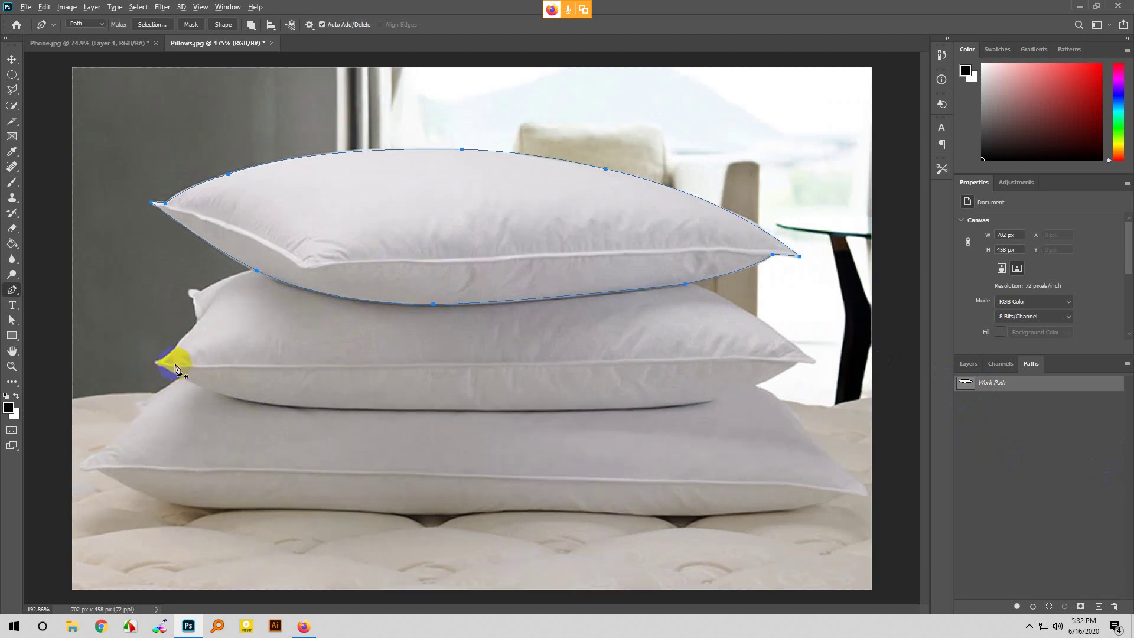
click(150, 362)
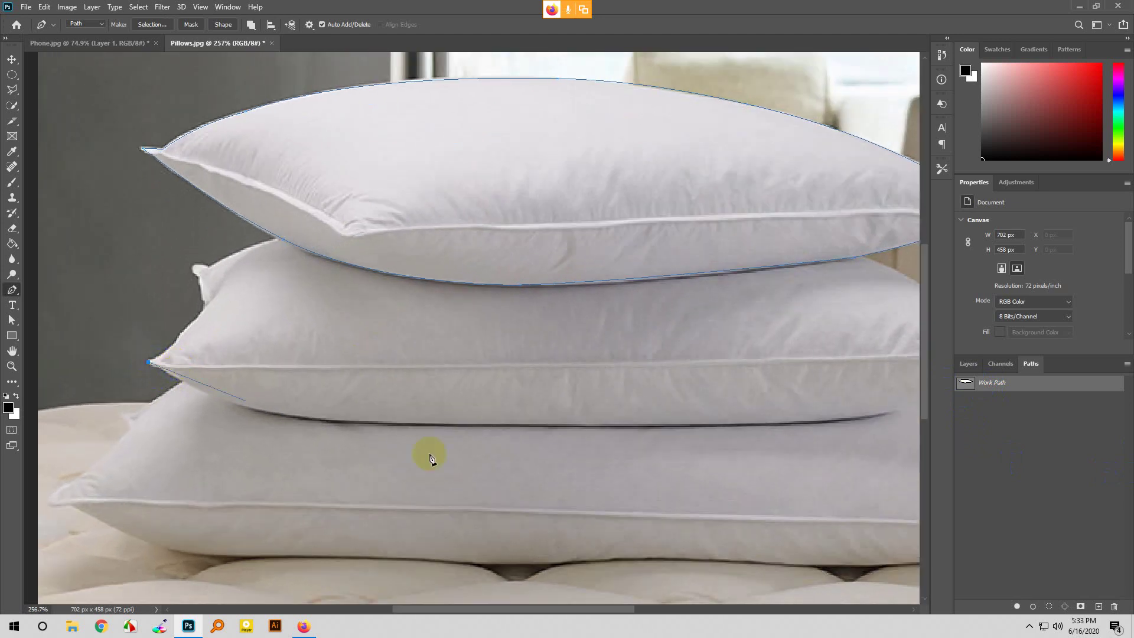
drag(408, 421, 576, 416)
scroll(228, 436, down, 5)
scroll(662, 387, up, 3)
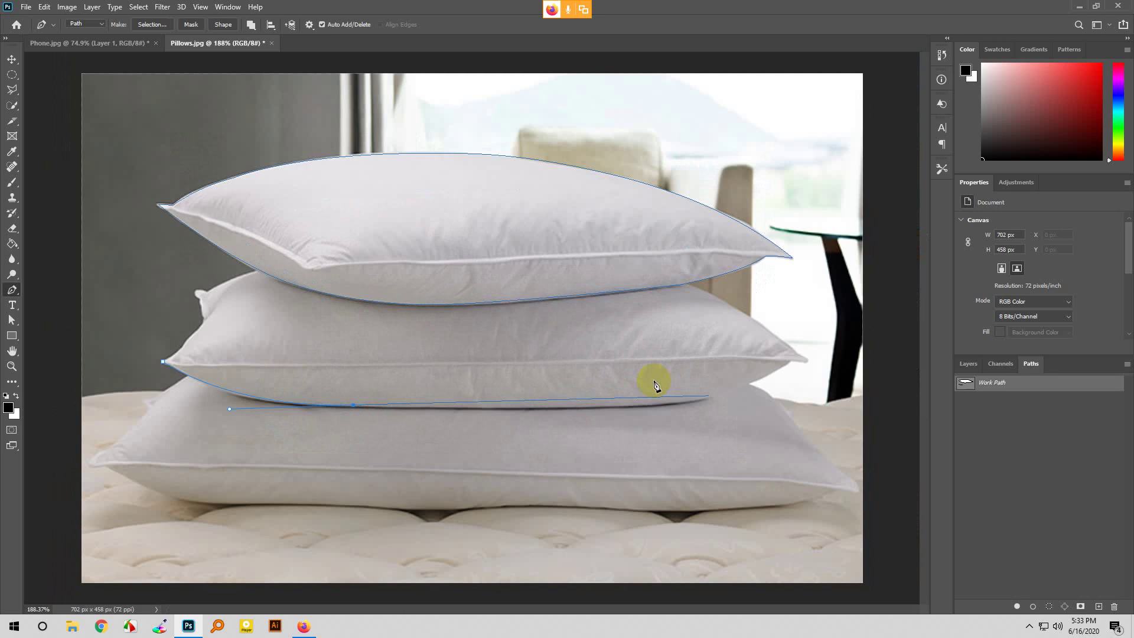
Step: Curve the path up the right part of the middle pillow's underside, remove the outgoing handle, and extend it to the right tip
drag(693, 402, 841, 332)
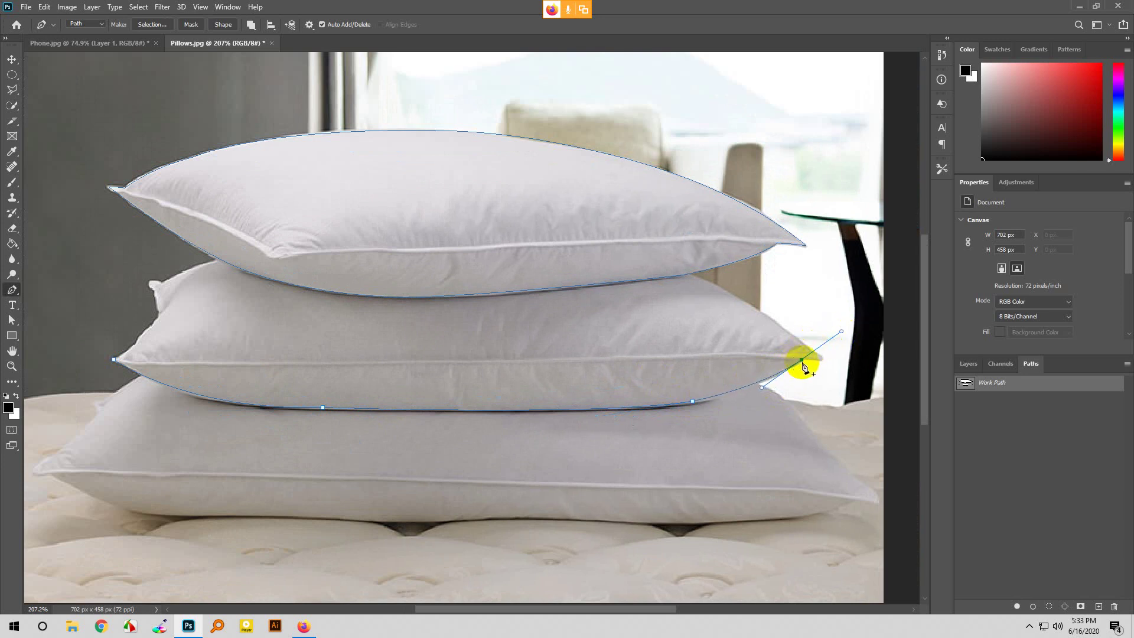
click(801, 360)
click(822, 359)
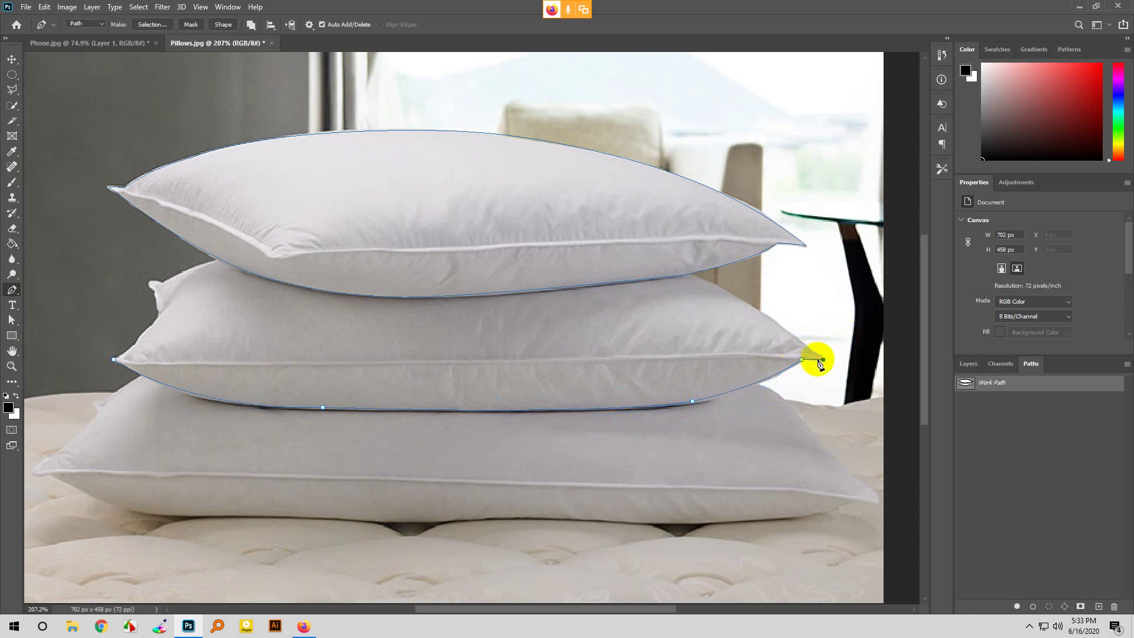
Step: Curve the path up the middle pillow's right upper edge and carry it across inside the top pillow to their left junction
drag(636, 261, 553, 248)
key(ctrl+z)
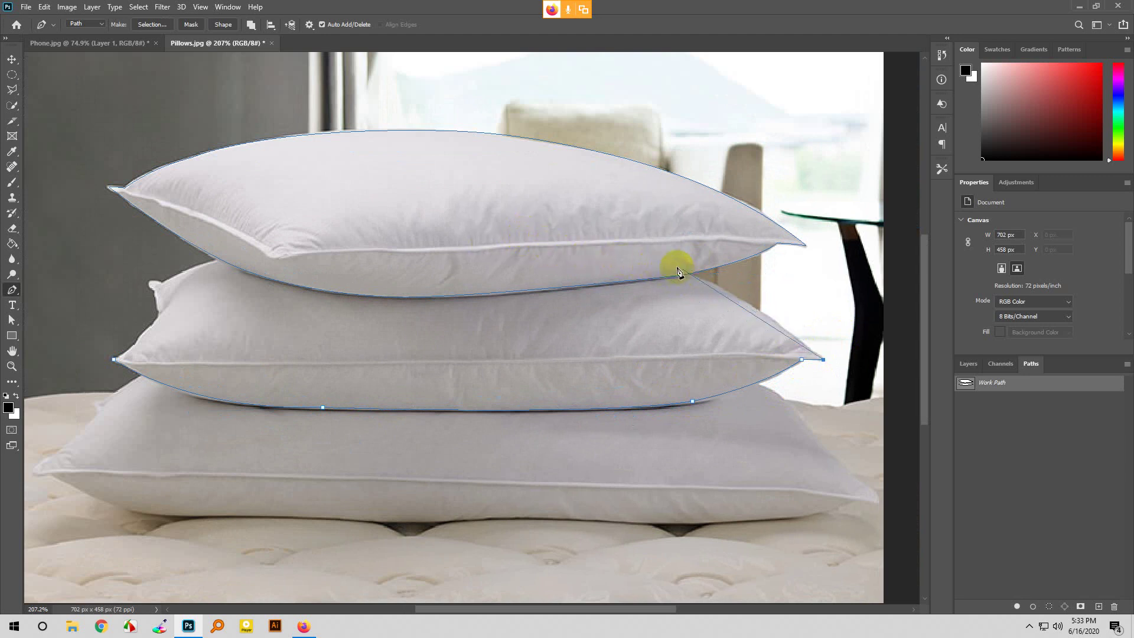
drag(662, 264, 598, 247)
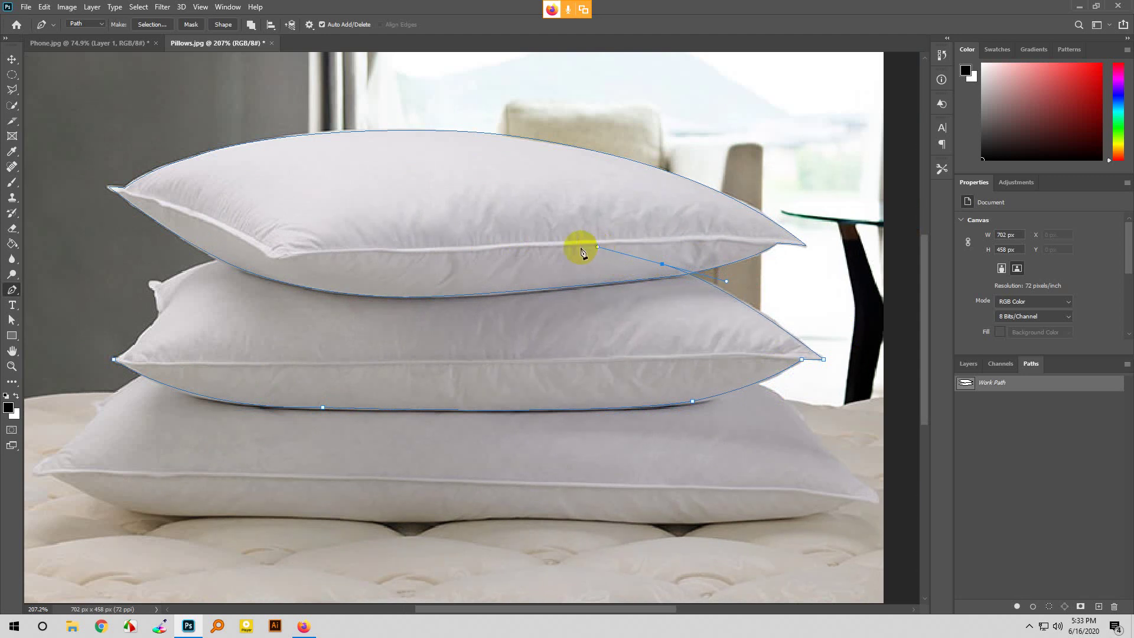
click(223, 253)
scroll(157, 291, up, 2)
scroll(165, 291, down, 2)
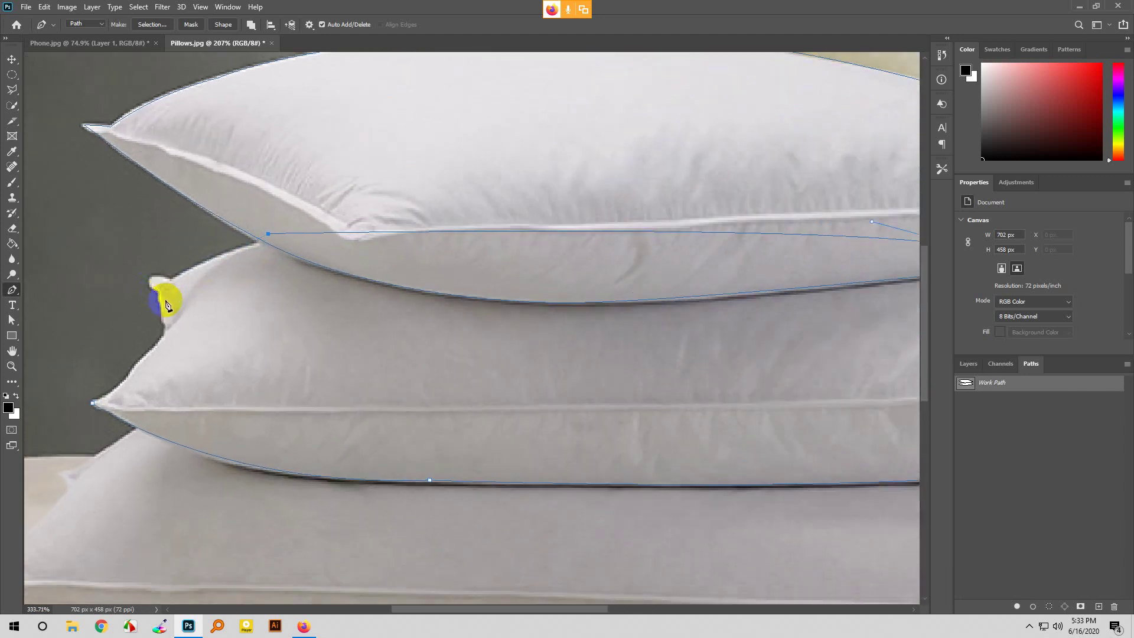
scroll(266, 240, up, 2)
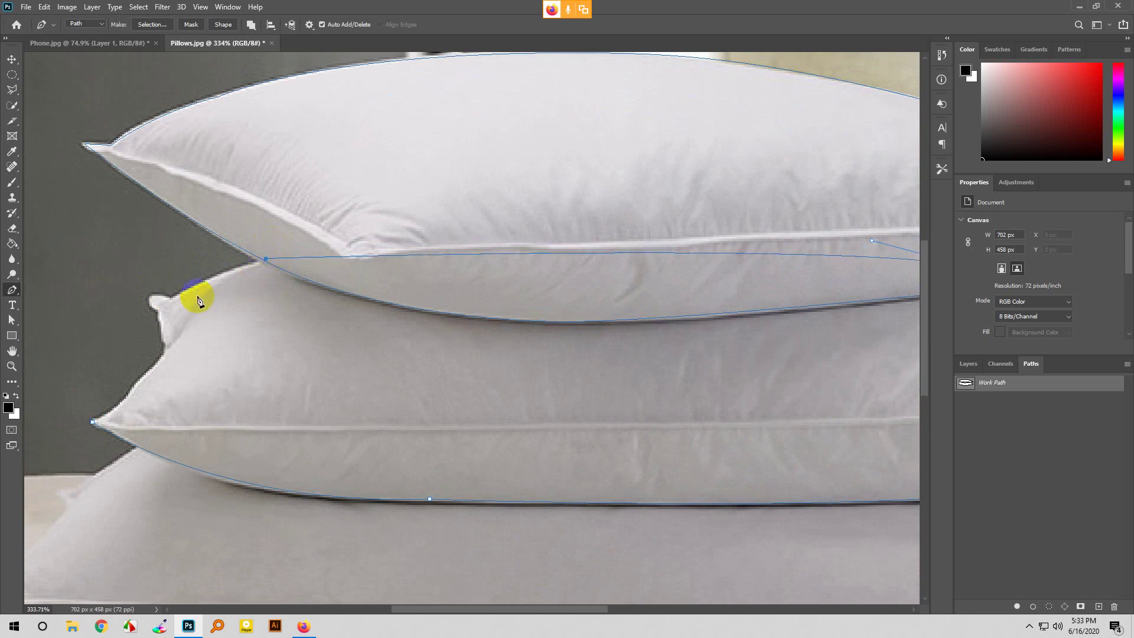
Step: Continue the path down the middle pillow's upper left edge and around the top of its small rear corner tip
drag(173, 299, 153, 319)
alt+click(174, 300)
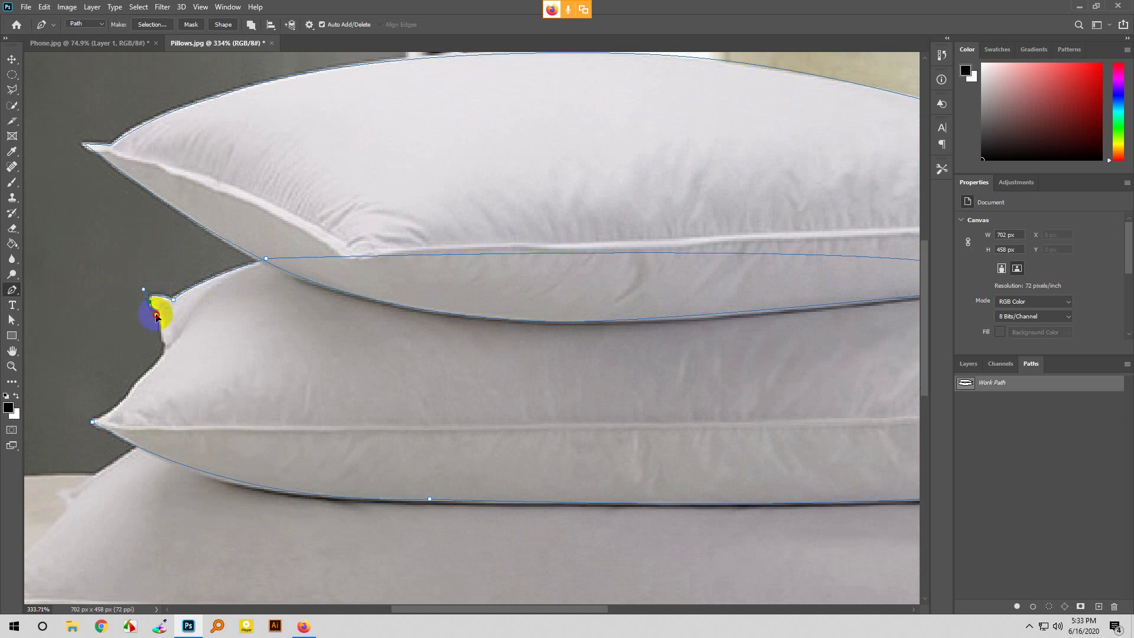
scroll(163, 316, up, 2)
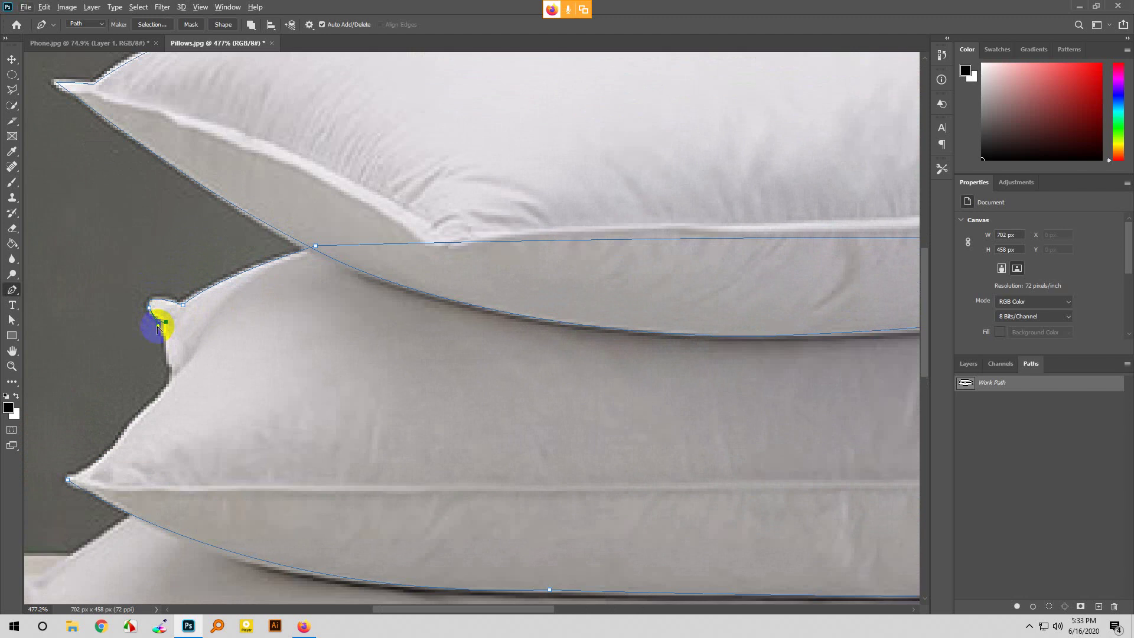
Step: Trace the underside of the rear corner tip down to where it meets the middle pillow's left slope
mouse_move(159, 329)
mouse_down()
mouse_move(168, 324)
mouse_move(173, 342)
mouse_up()
drag(164, 327, 178, 407)
click(172, 376)
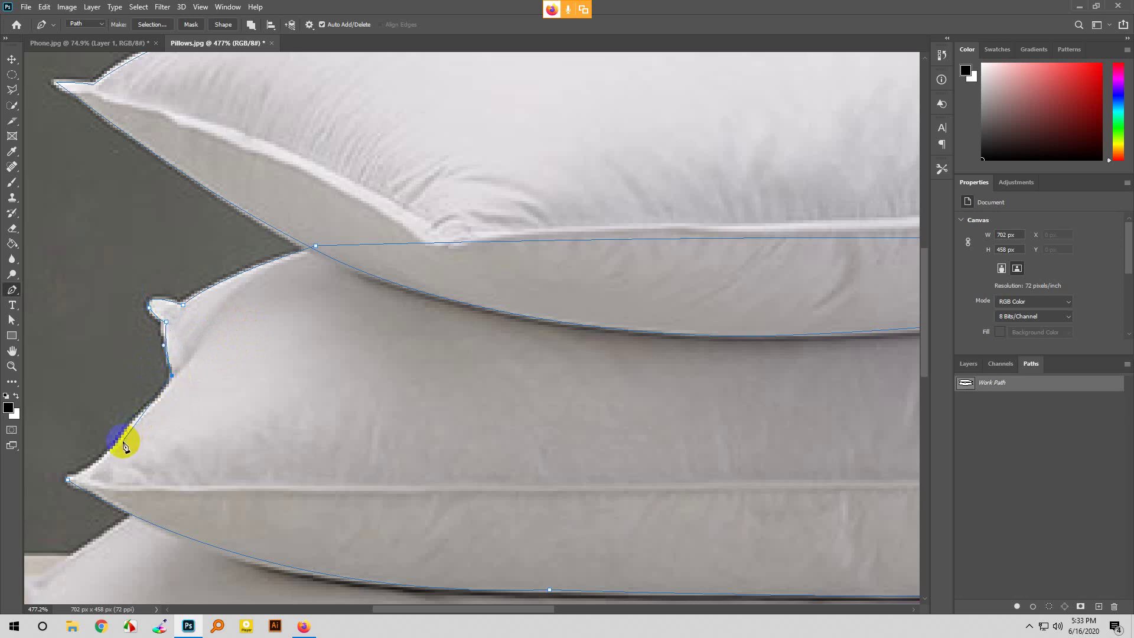
Step: Close the middle pillow's subpath by tracing its lower left slope down to the left tip
drag(121, 440, 94, 471)
click(68, 481)
scroll(227, 299, down, 6)
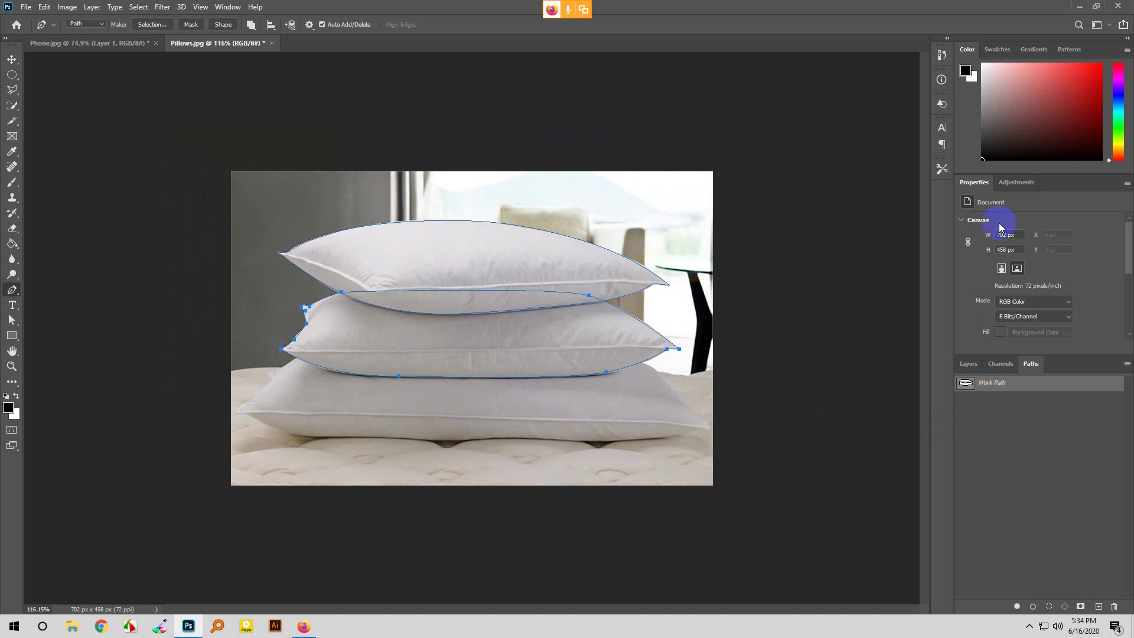
Step: Add a blank layer above the Background layer and leave it as the active layer
click(970, 365)
click(1003, 435)
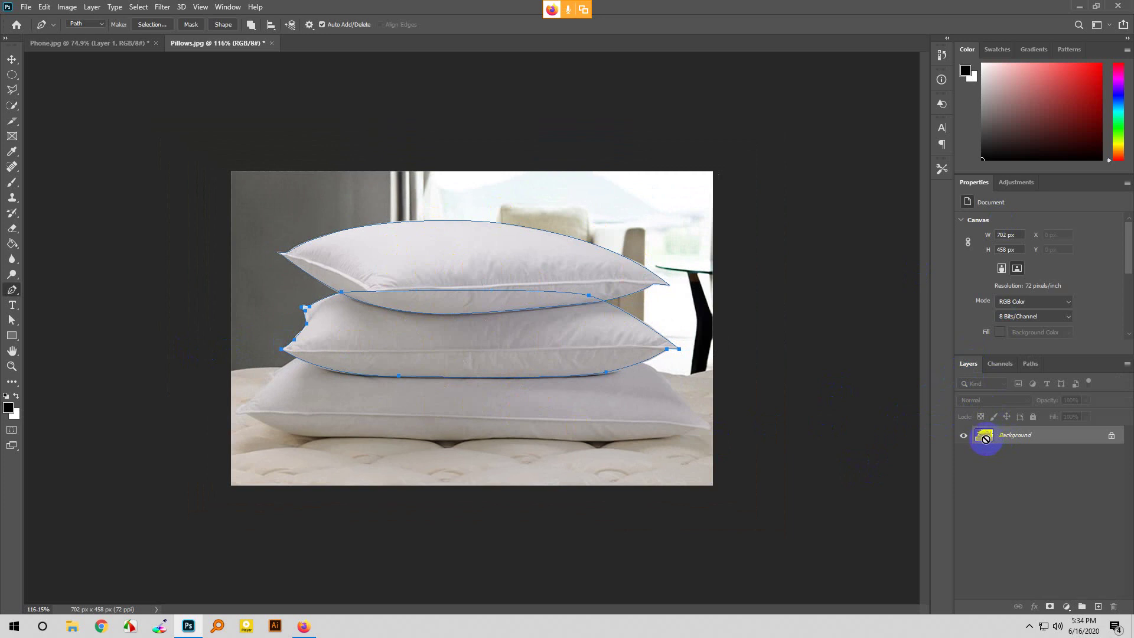
drag(985, 439, 1102, 608)
click(996, 440)
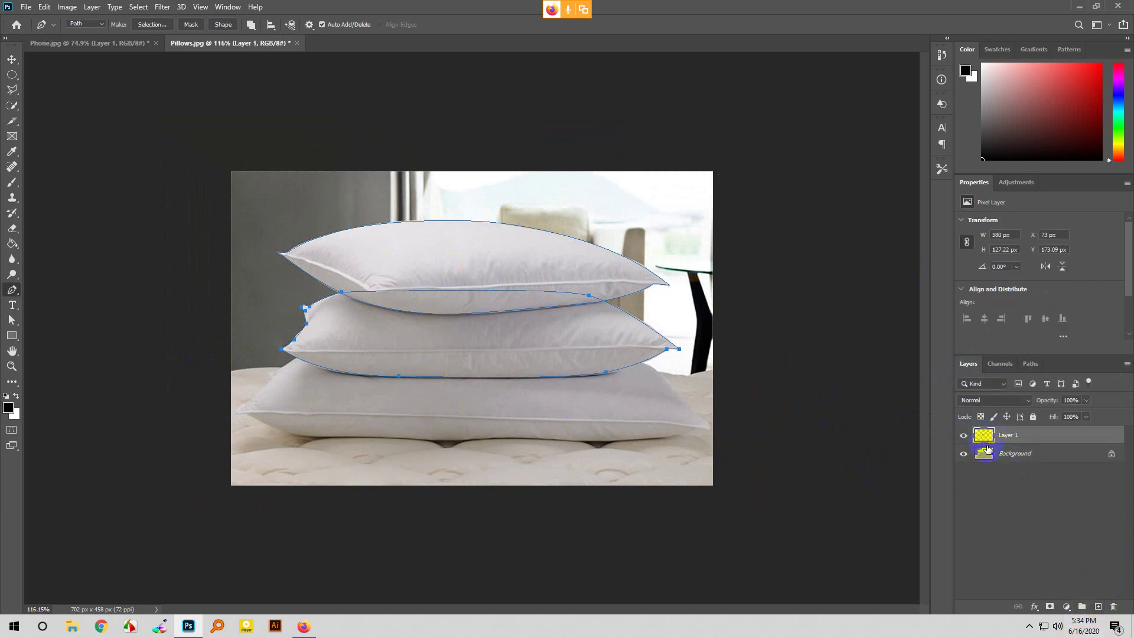
drag(988, 459, 990, 461)
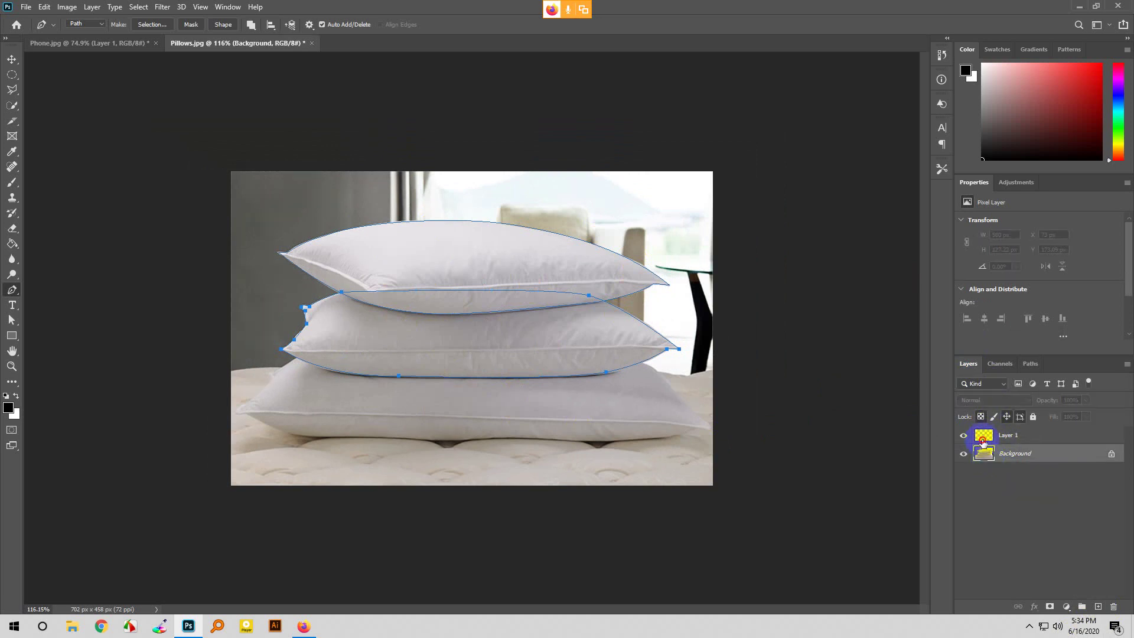
click(983, 440)
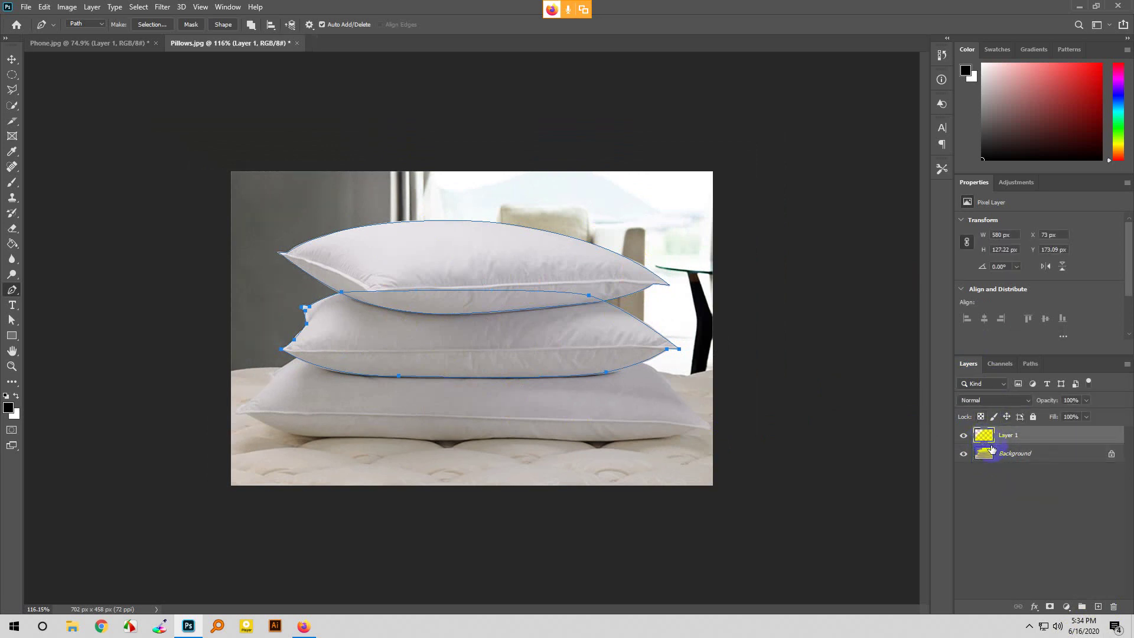
Step: Load the Work Path of the two traced pillows as a selection
click(1030, 364)
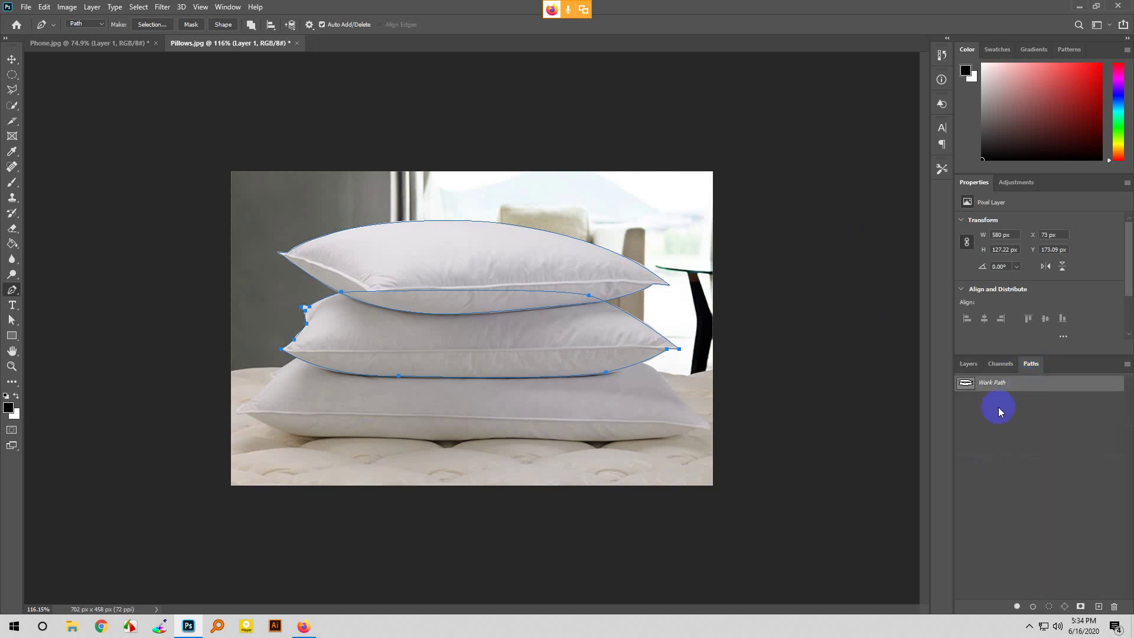
ctrl+click(965, 384)
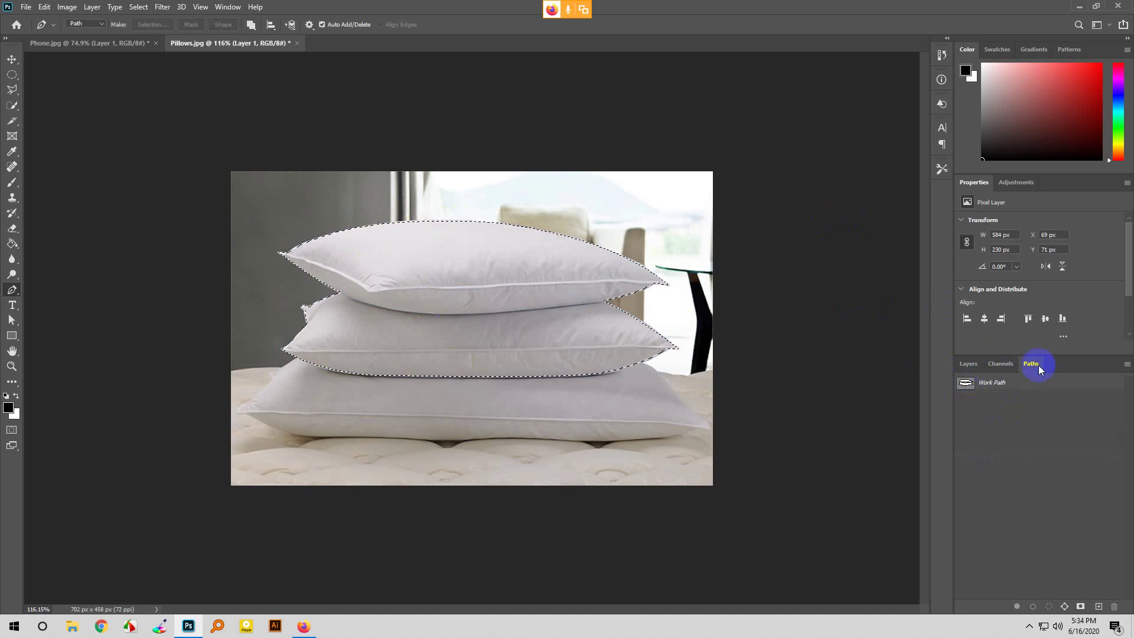
ctrl+click(964, 385)
ctrl+click(964, 387)
Step: Try a vector mask on the blank Layer 1, and delete both the mask and the layer
click(969, 366)
click(982, 436)
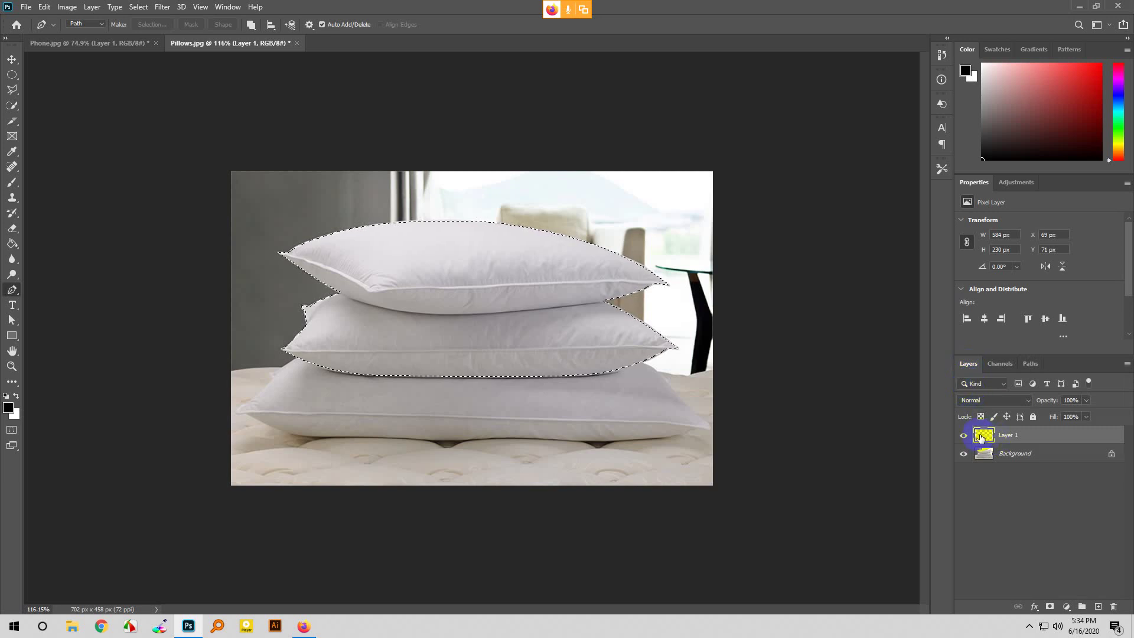
click(997, 441)
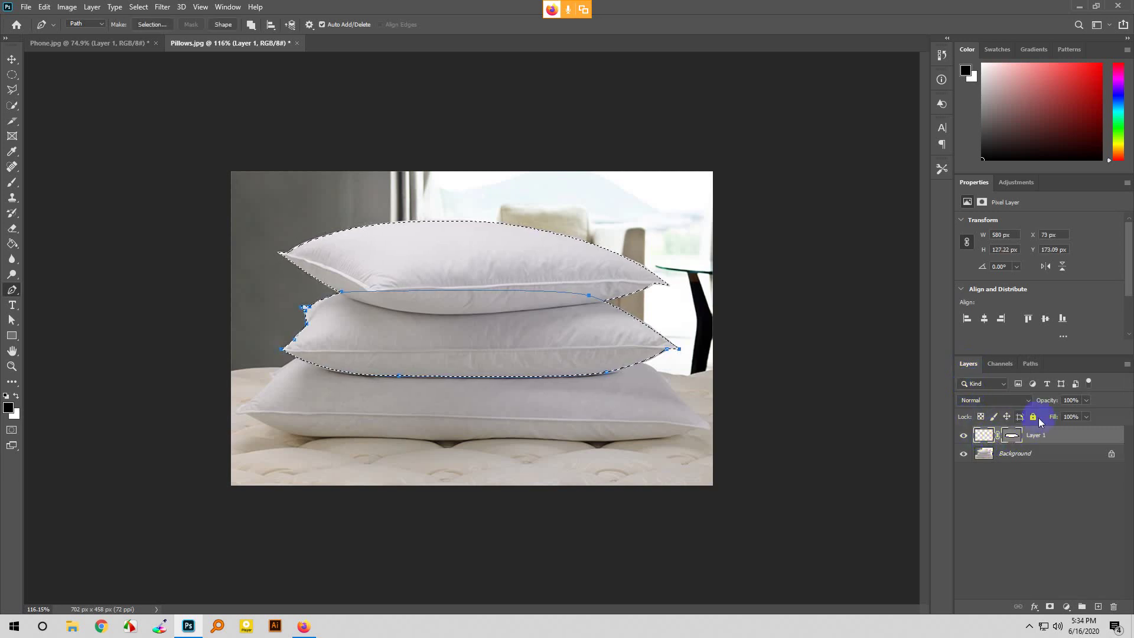
click(1114, 607)
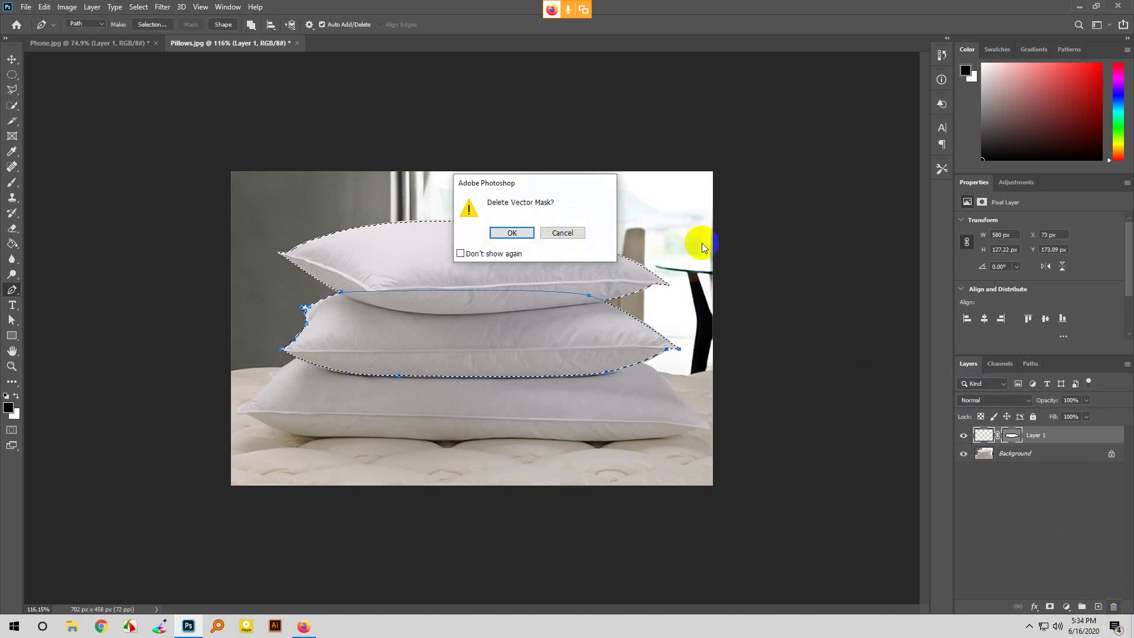
click(560, 234)
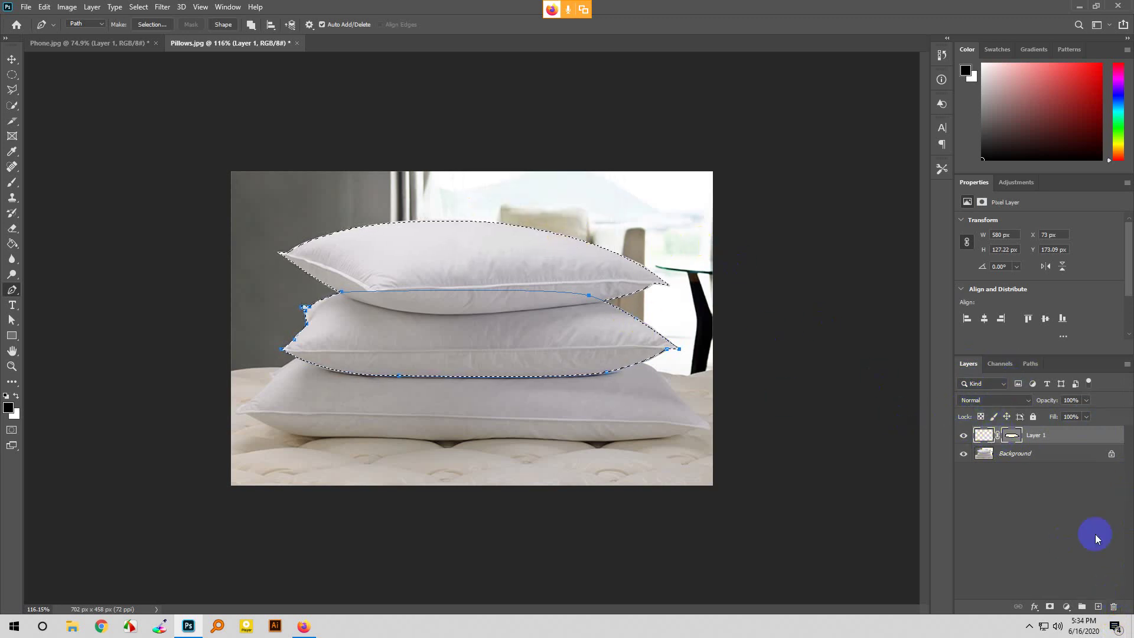
click(1113, 608)
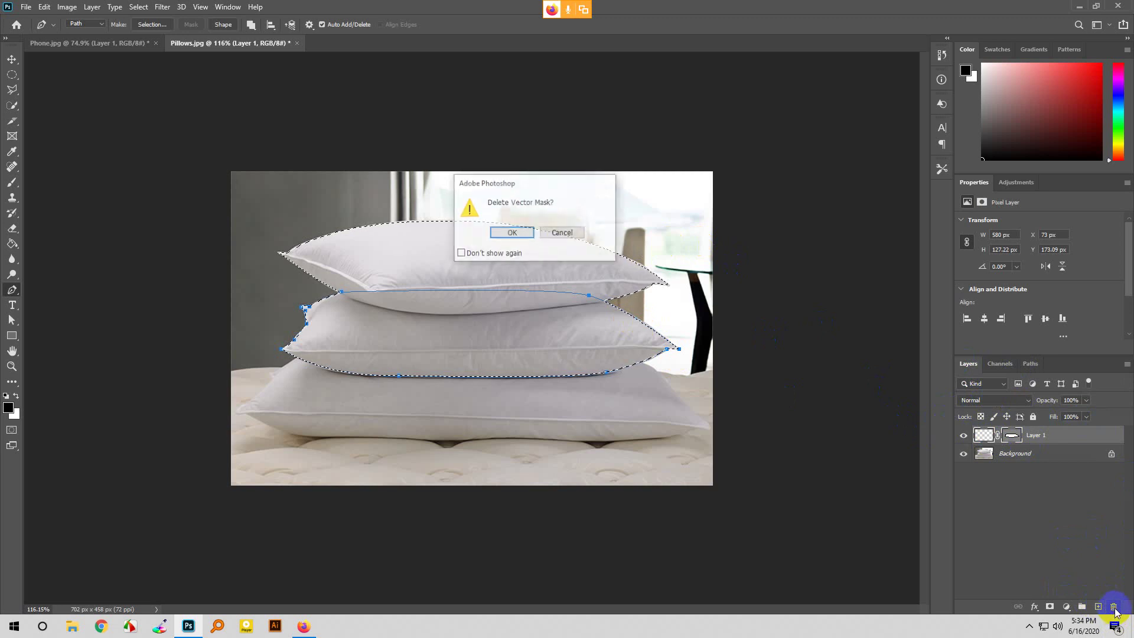
click(518, 236)
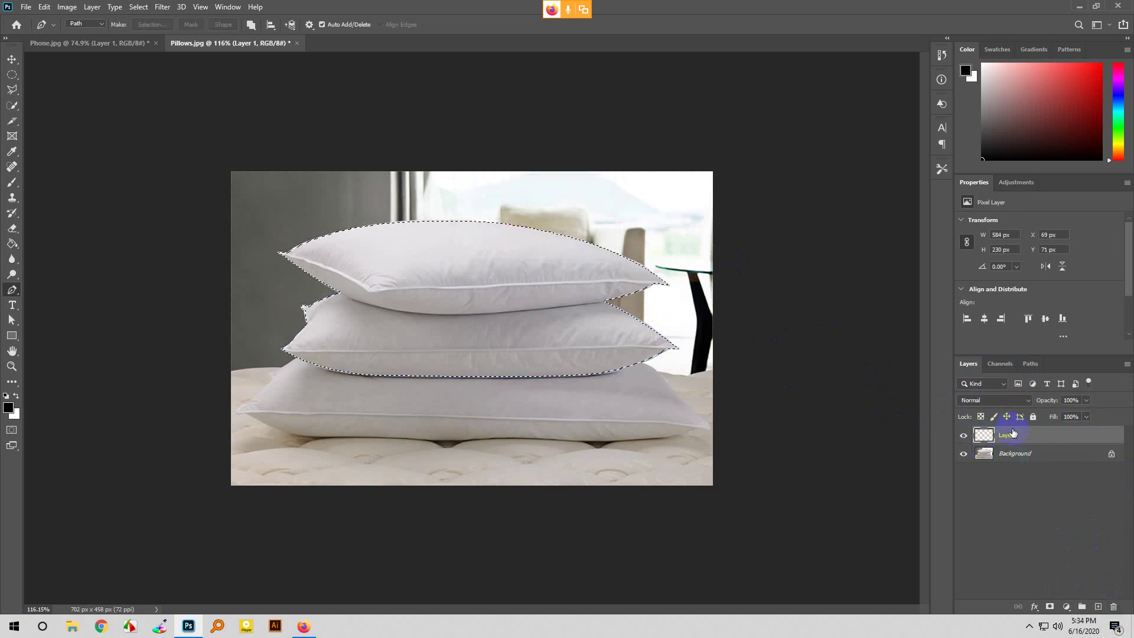
click(1118, 606)
Step: Copy the selected pillows from the Background onto a new layer, clear the selection, and hide the Background
click(1028, 438)
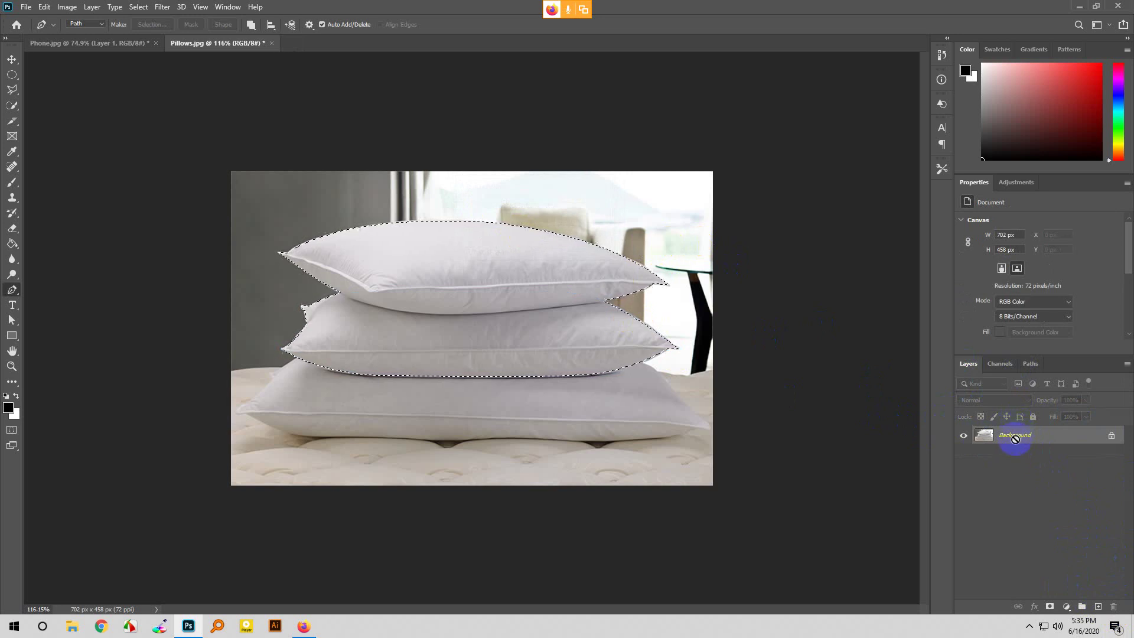
click(1098, 607)
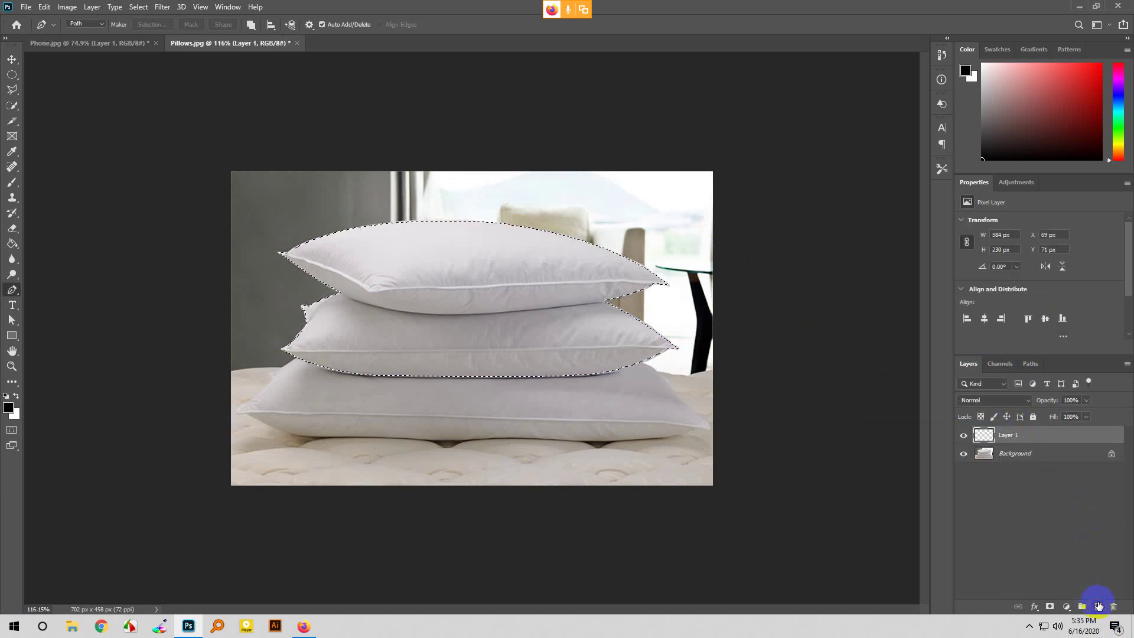
key(ctrl+d)
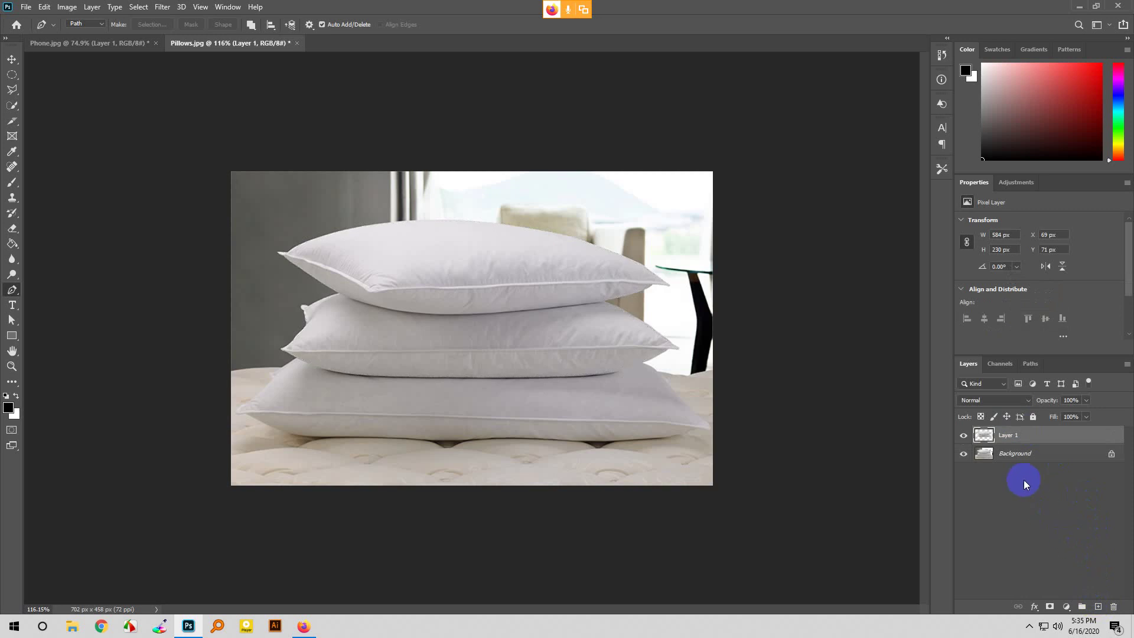
click(965, 455)
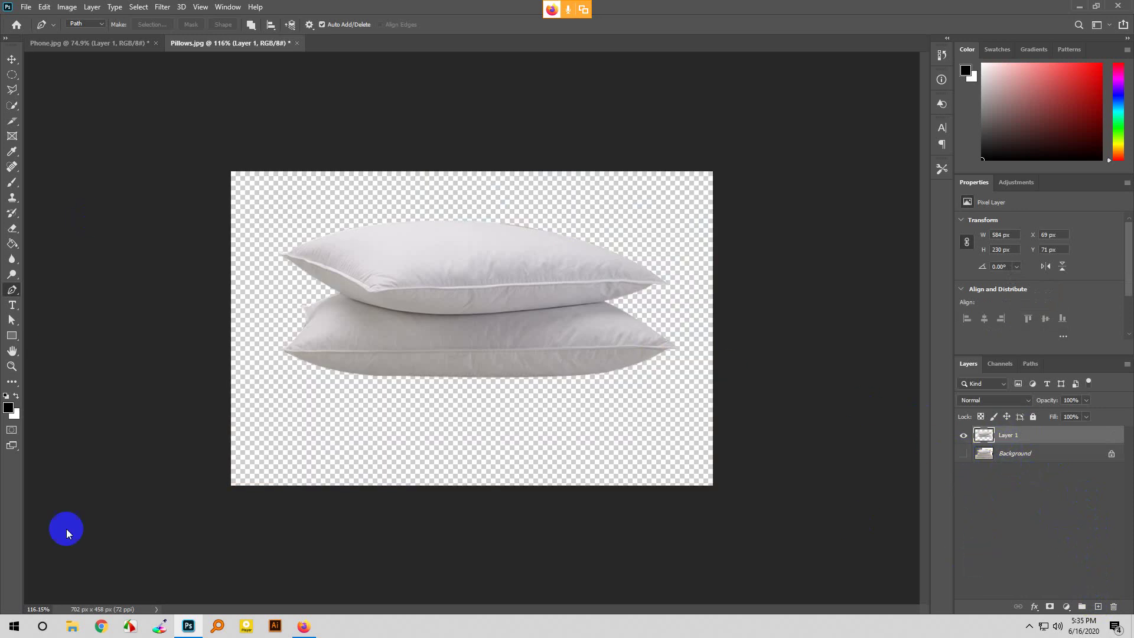
Step: Move the two-pillow cutout slightly lower on the canvas, to about X 59 px and Y 114 px
click(13, 62)
drag(425, 287, 413, 324)
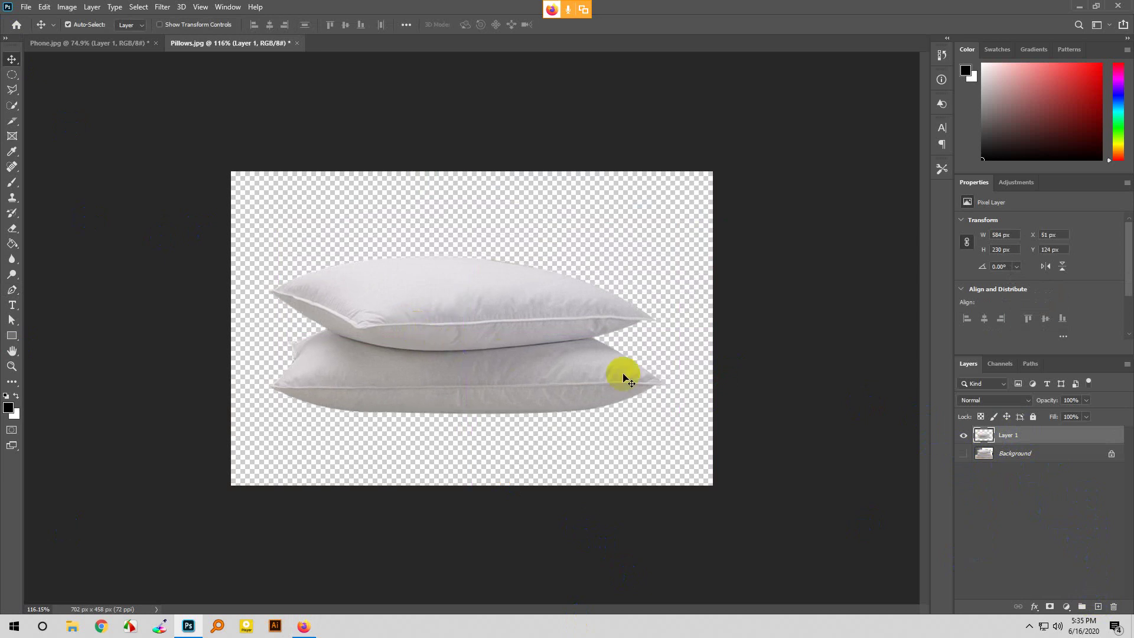
click(615, 314)
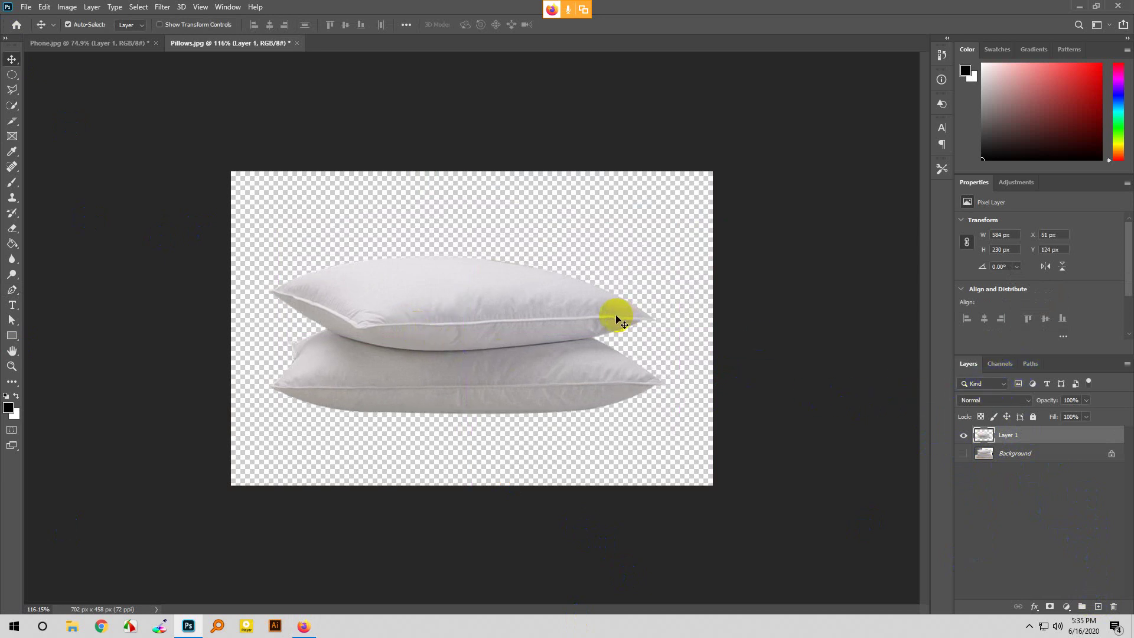
click(1031, 364)
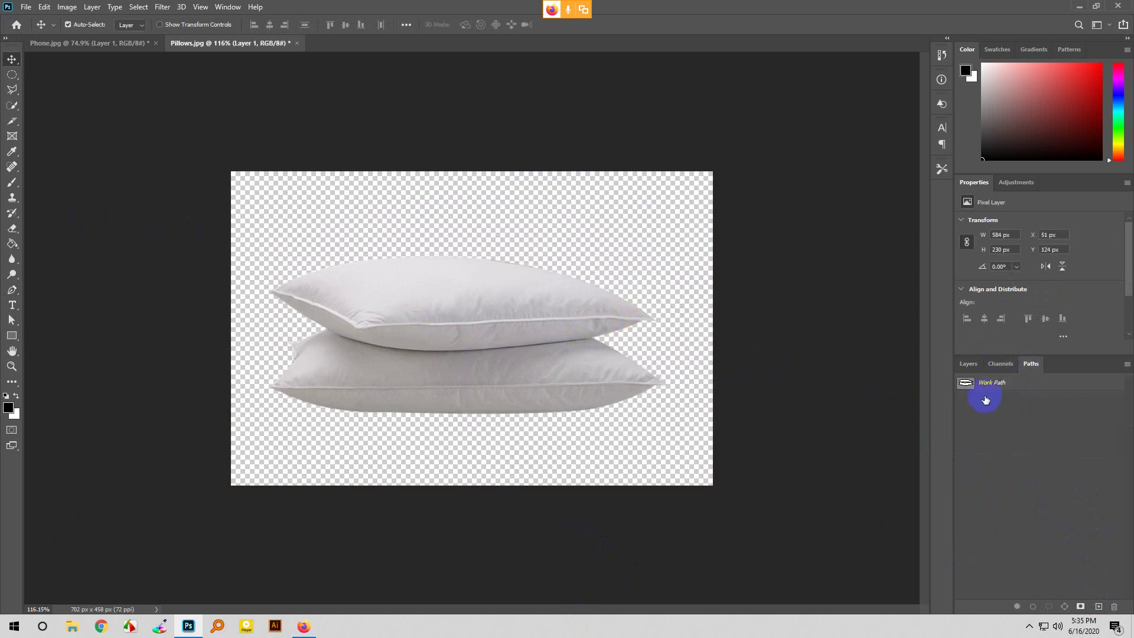
click(579, 362)
click(480, 371)
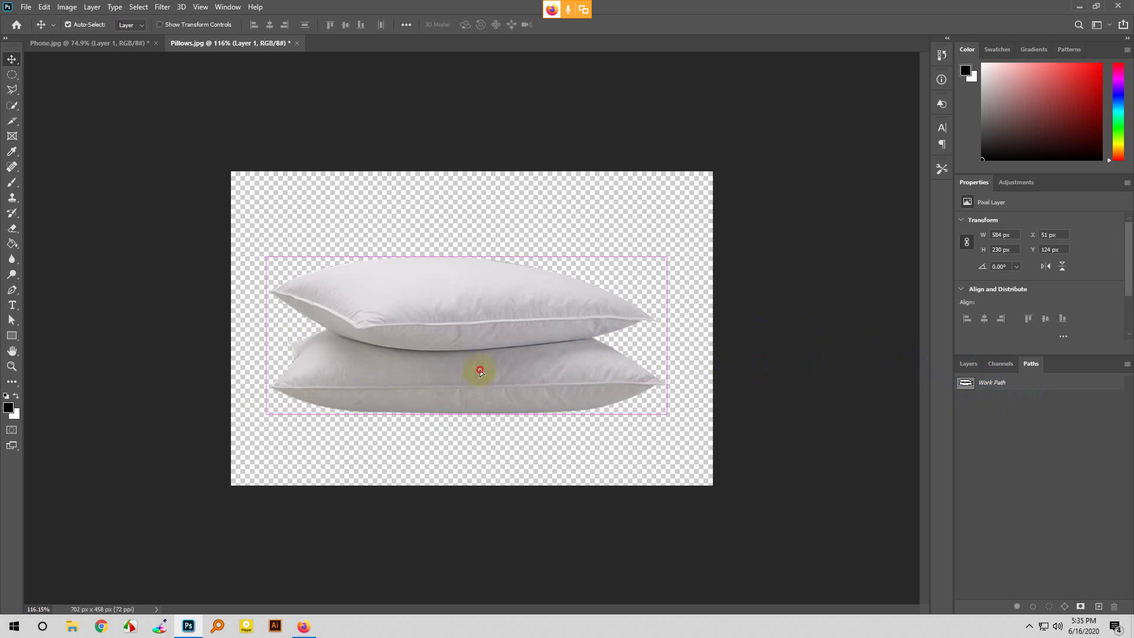
drag(481, 371, 486, 364)
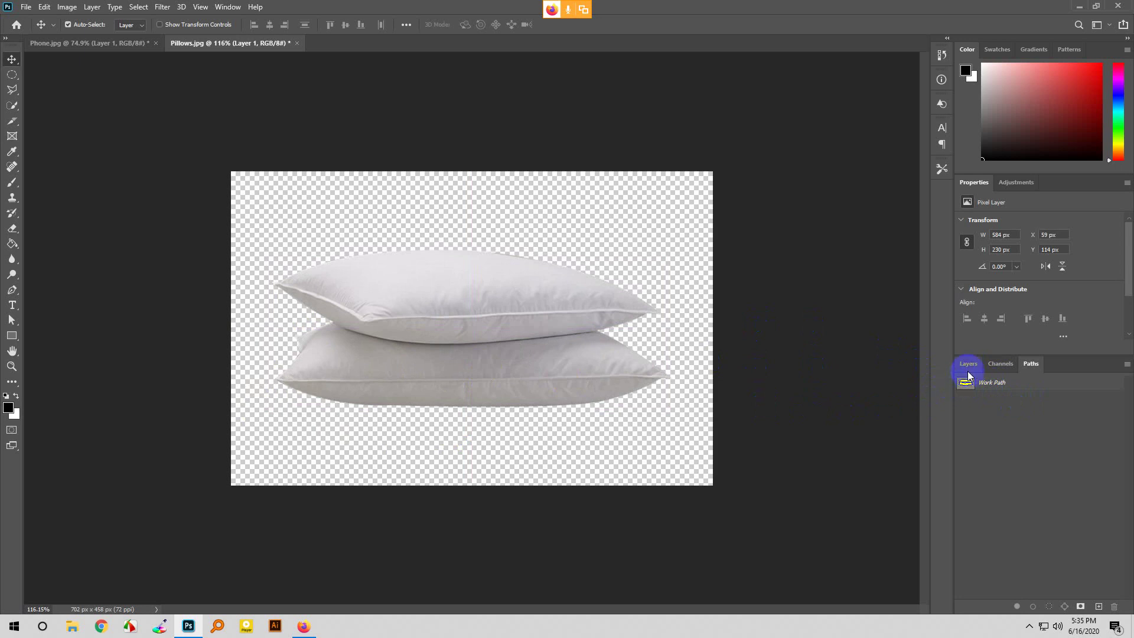
click(968, 364)
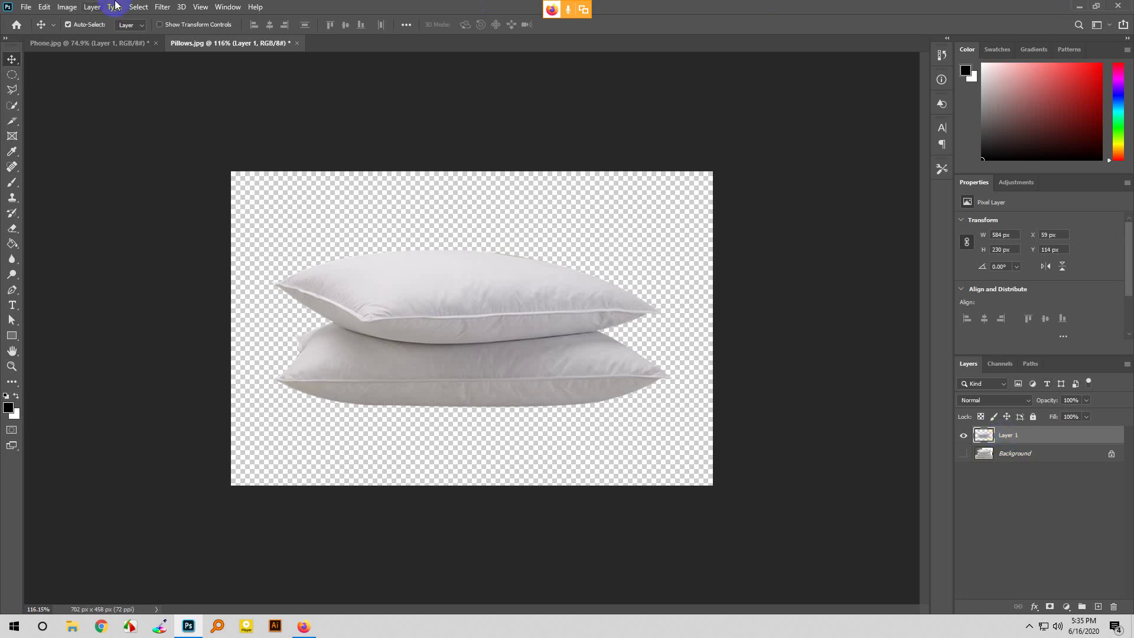
Step: Open Chair.jpg from the Downloads folder
click(26, 7)
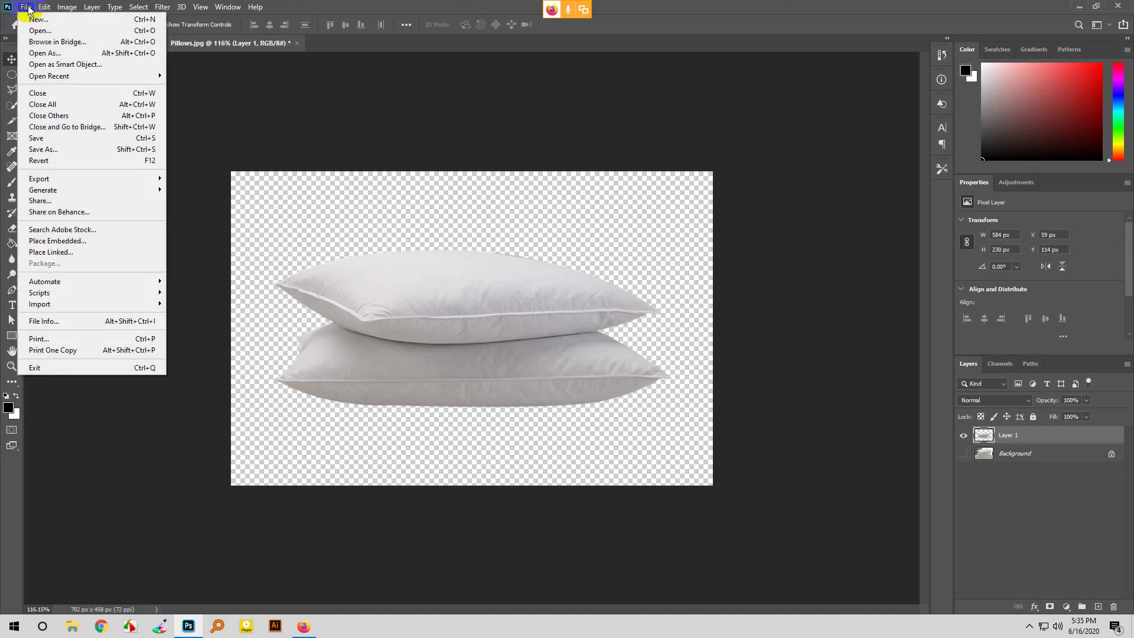
click(40, 30)
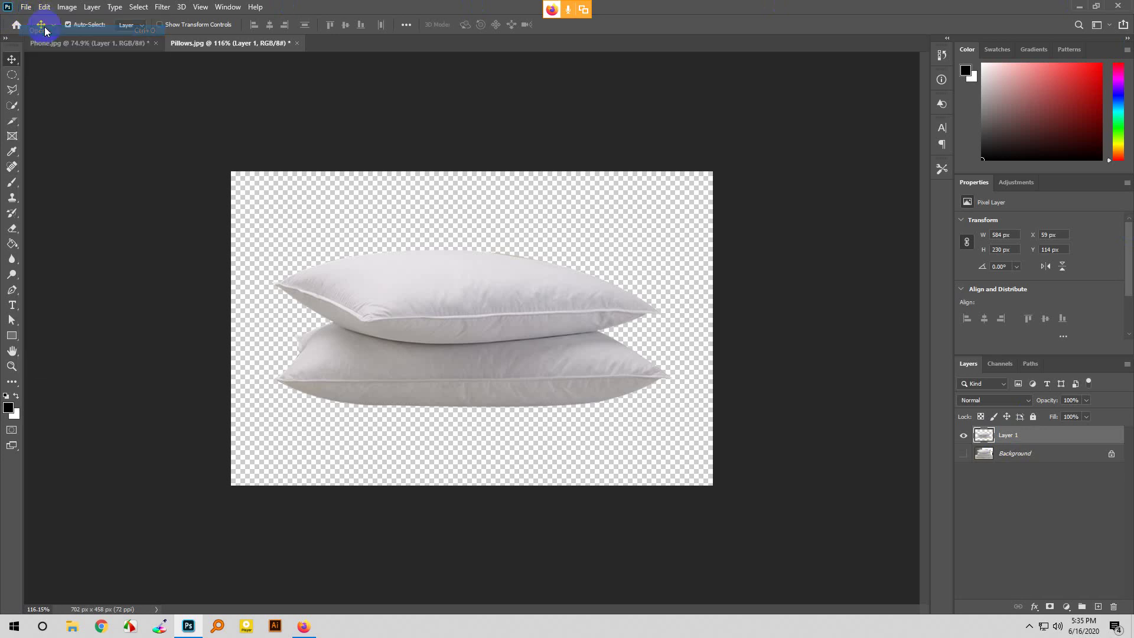
scroll(338, 261, down, 4)
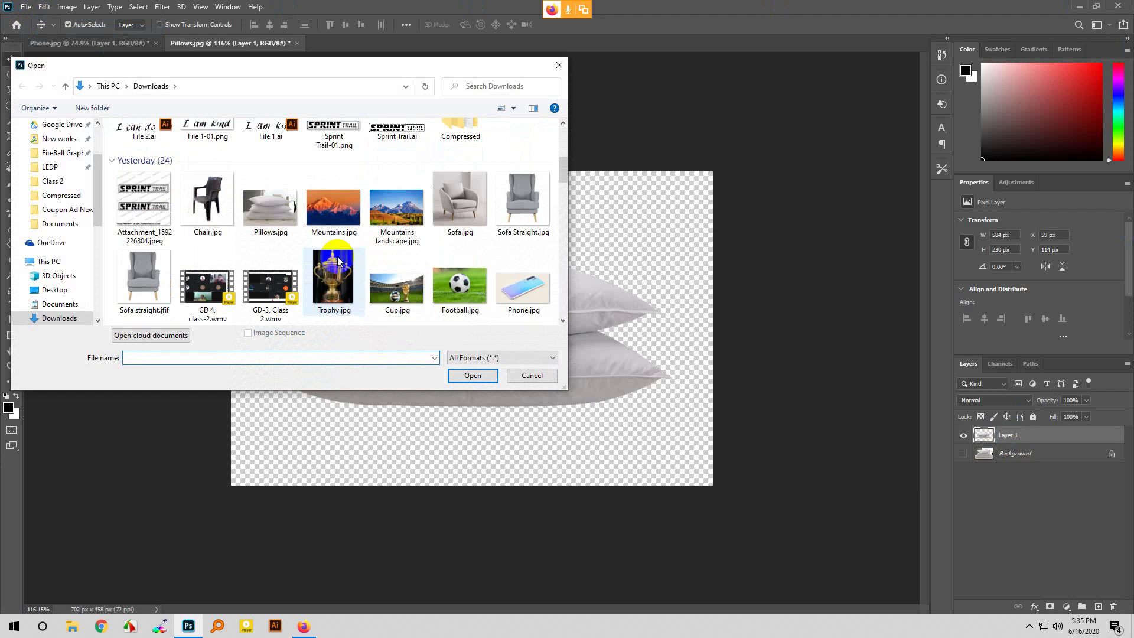
scroll(337, 261, down, 2)
click(202, 138)
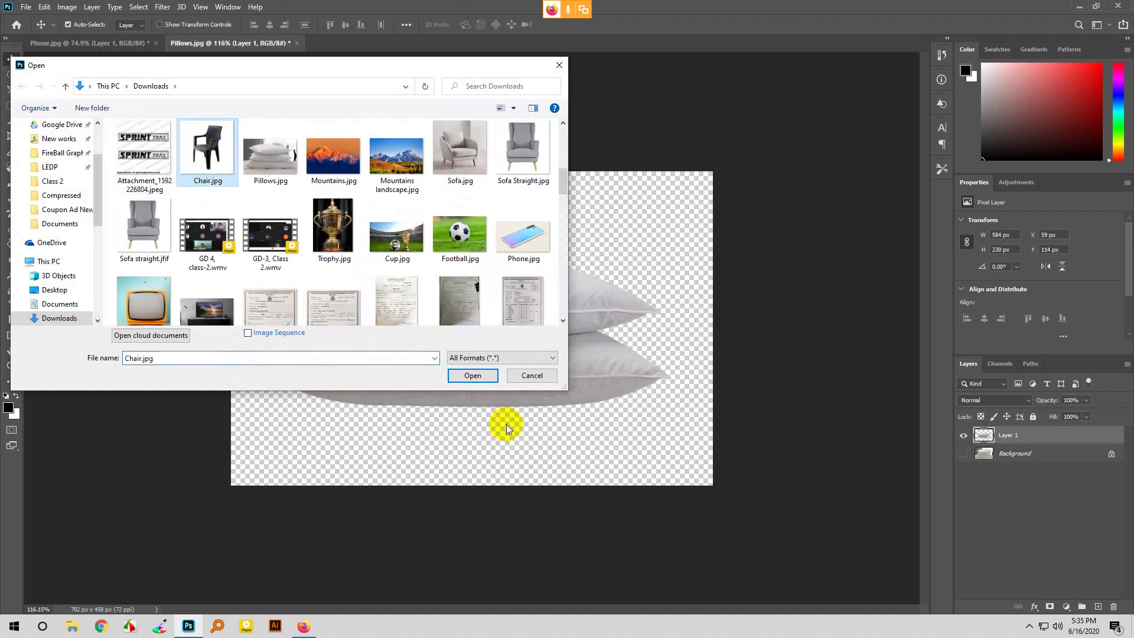
click(473, 376)
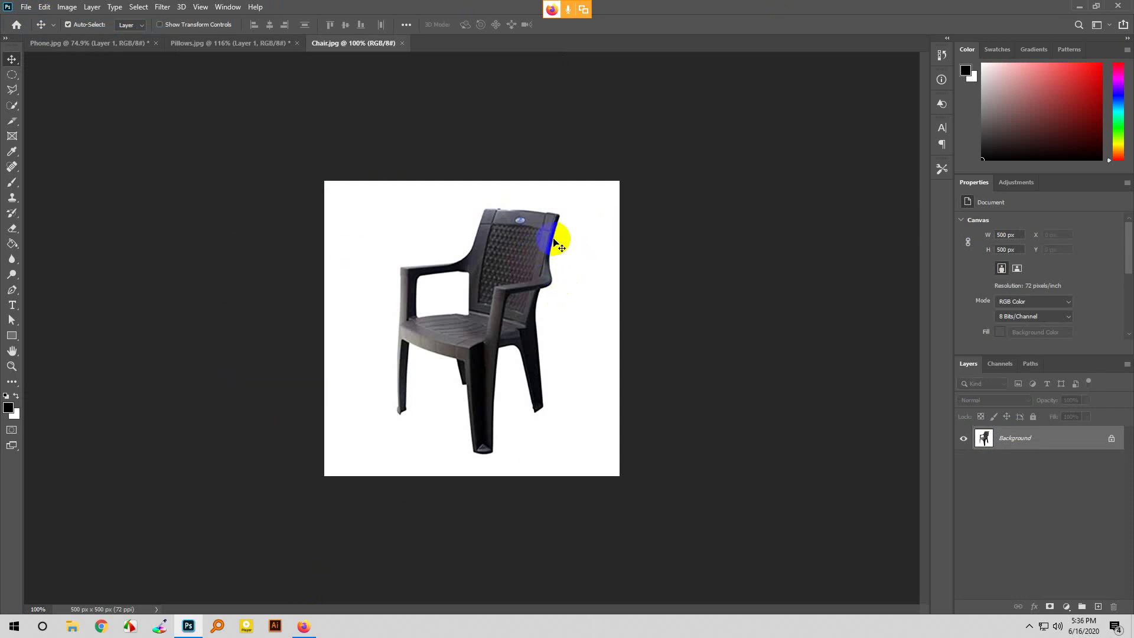
Step: Start a Pen tool path curving along the bottom of the chair's front leg, and remove the outgoing handle at its right corner
scroll(528, 247, up, 3)
scroll(525, 243, up, 2)
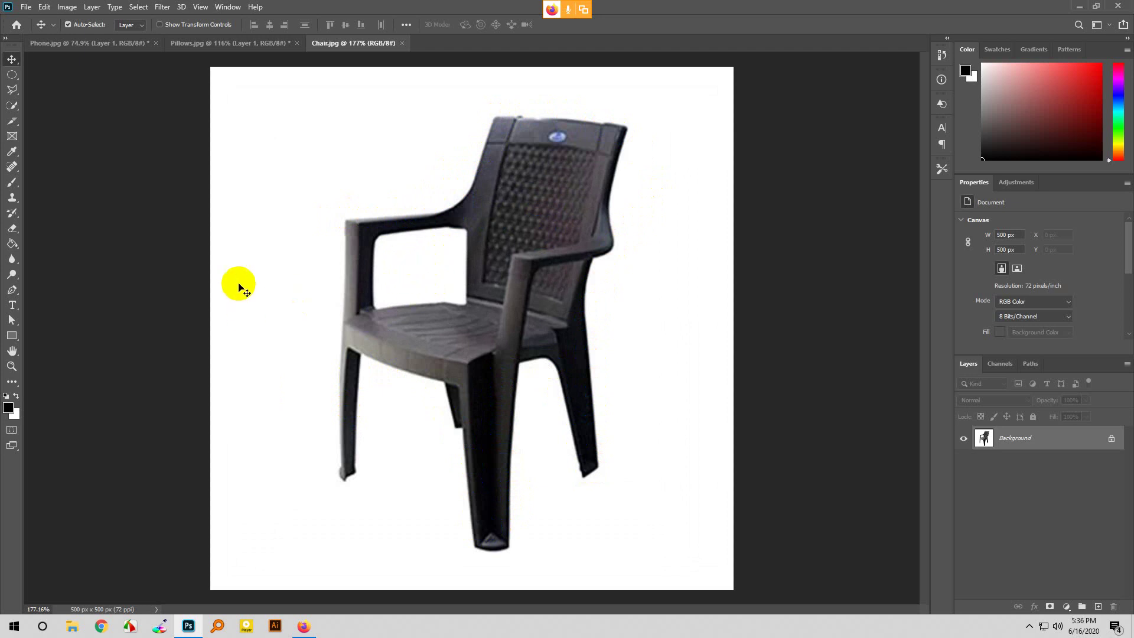
click(12, 289)
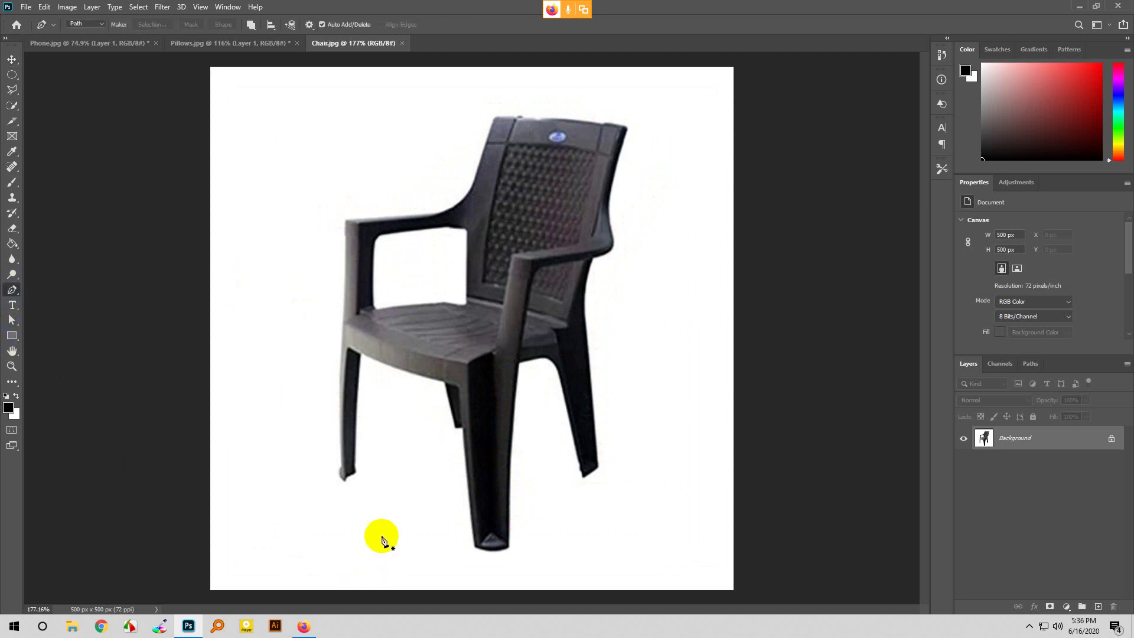
scroll(477, 568, up, 3)
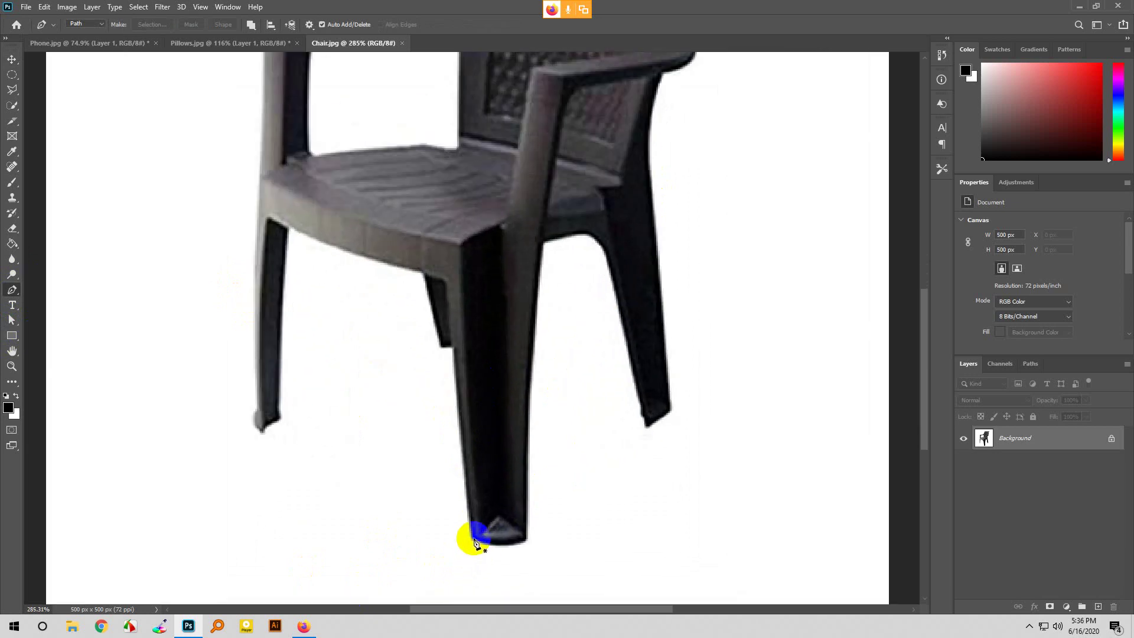
click(483, 542)
drag(526, 539, 538, 519)
click(528, 538)
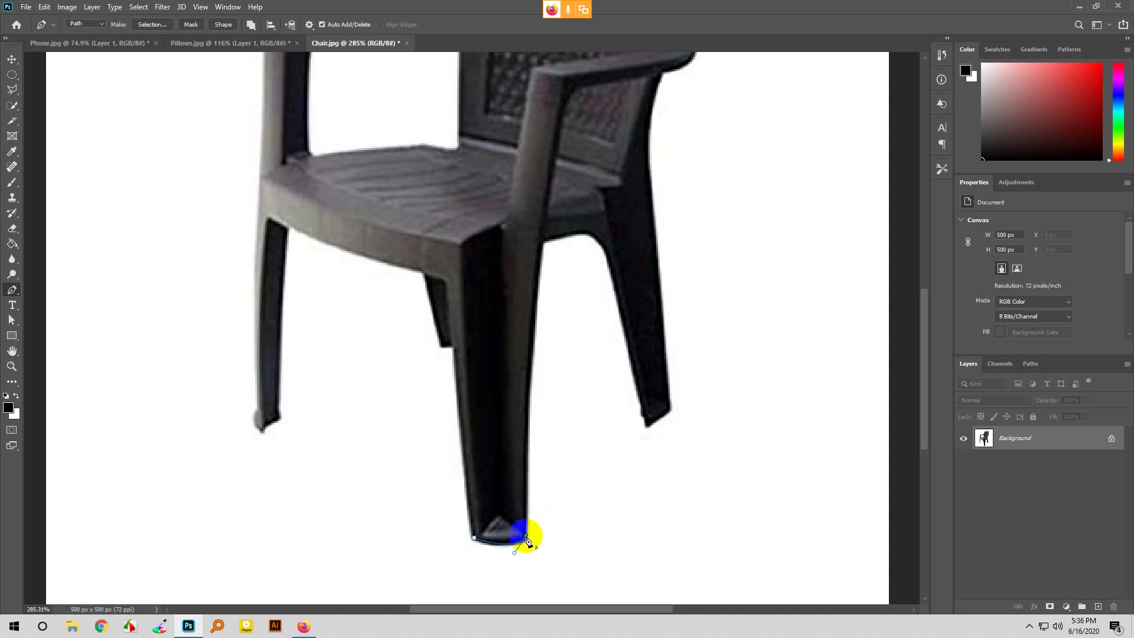
scroll(561, 248, up, 1)
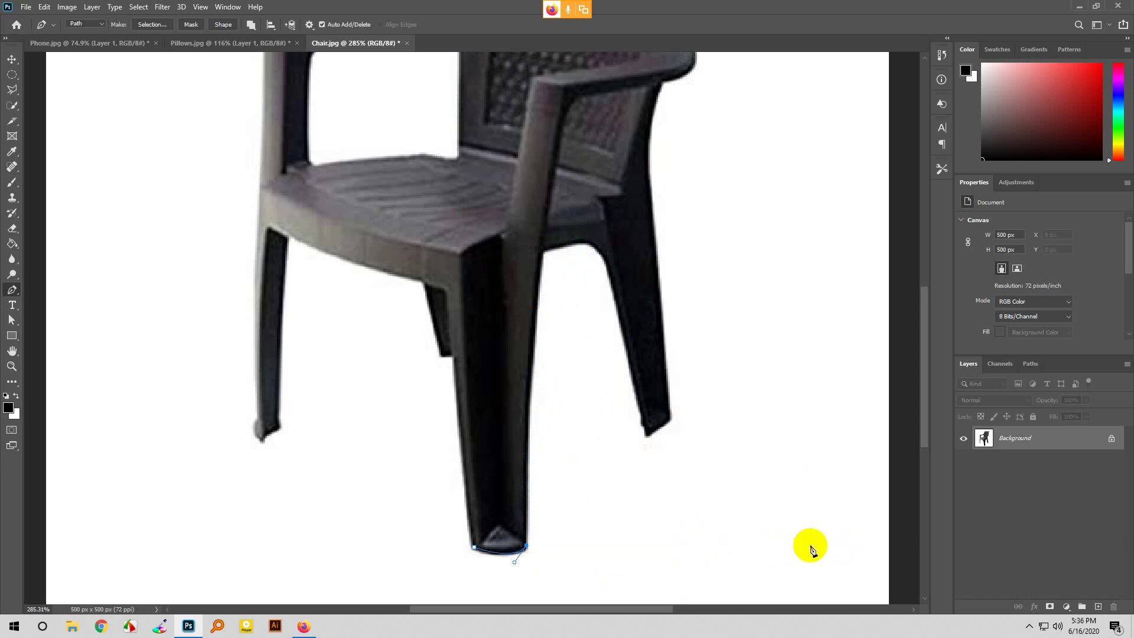
click(809, 545)
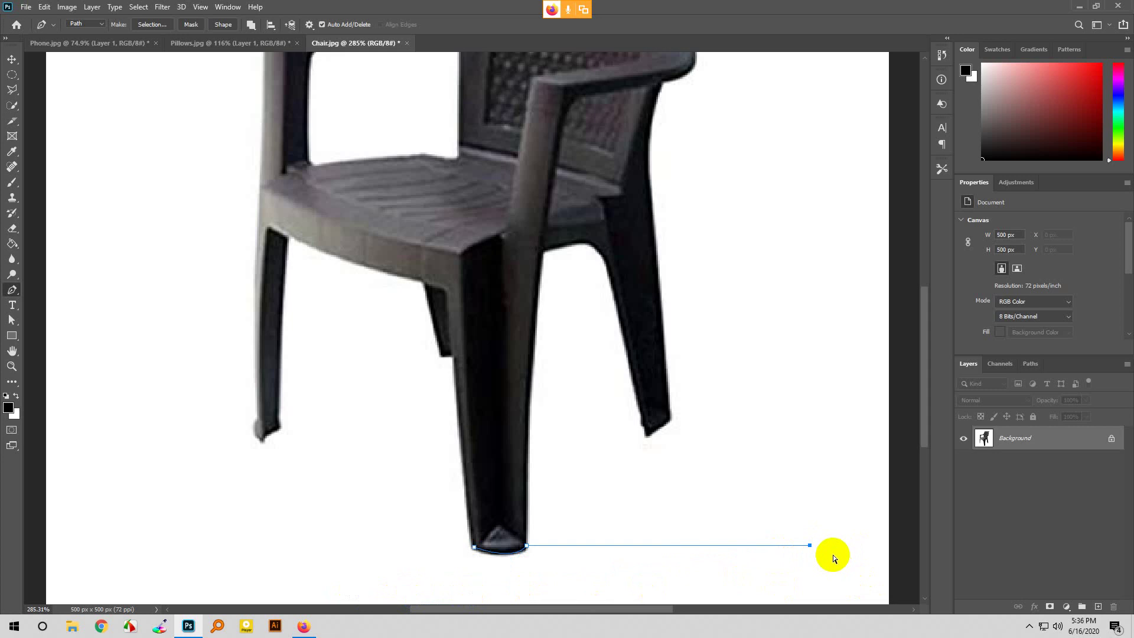
key(ctrl+z)
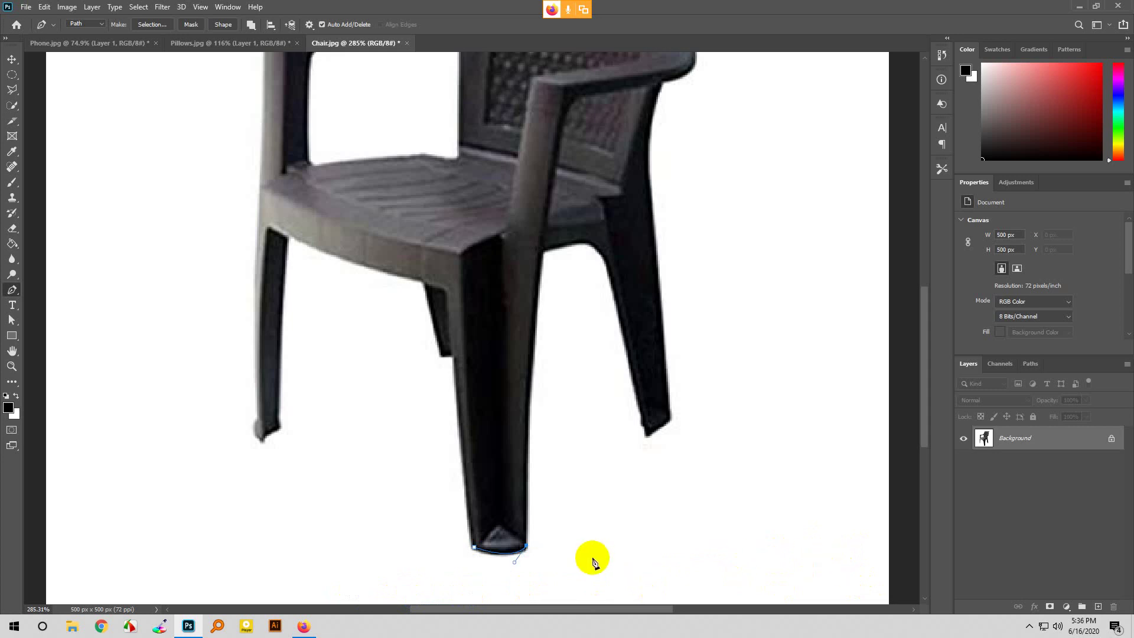
Step: Trace the right edge of the front leg up to the seat's underside with a slight curve, and remove the corner's outgoing handle
click(543, 254)
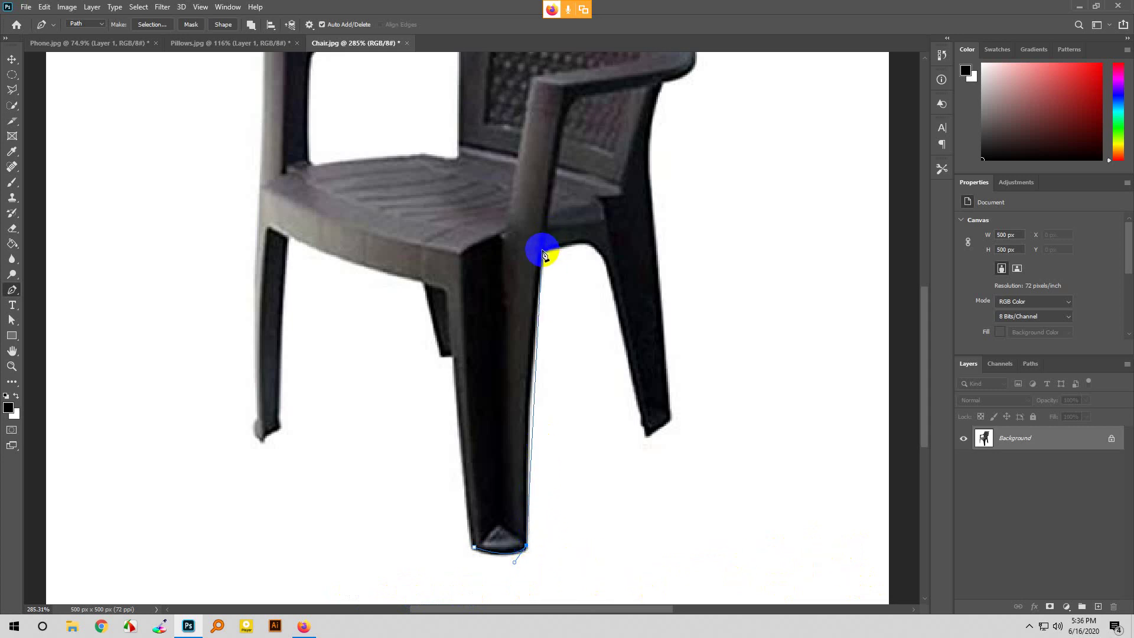
drag(543, 254, 551, 213)
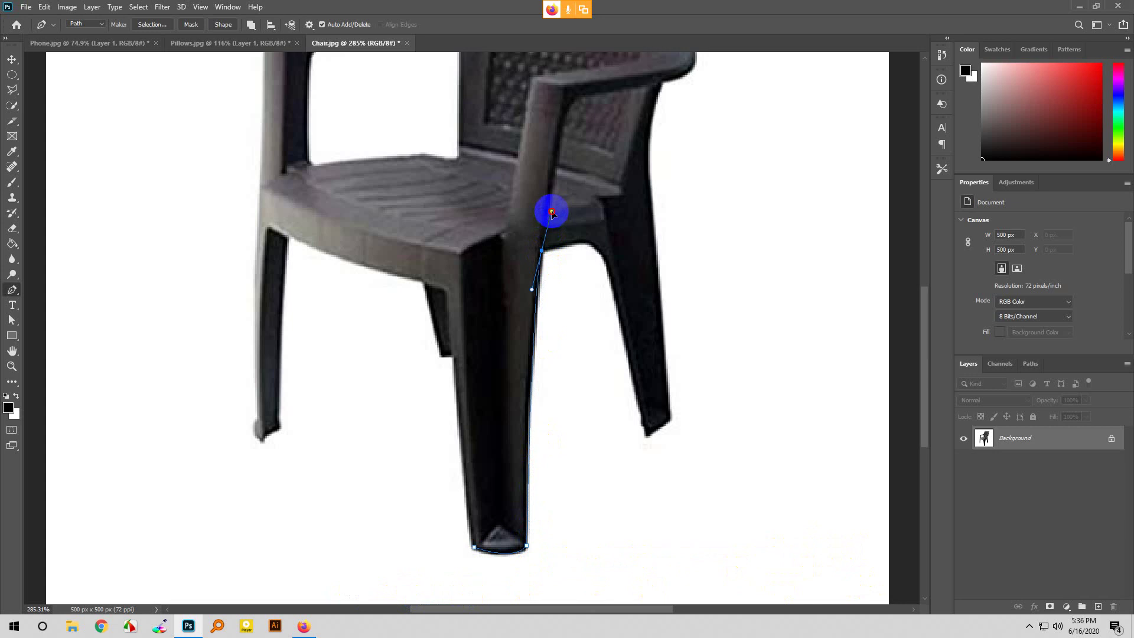
click(543, 252)
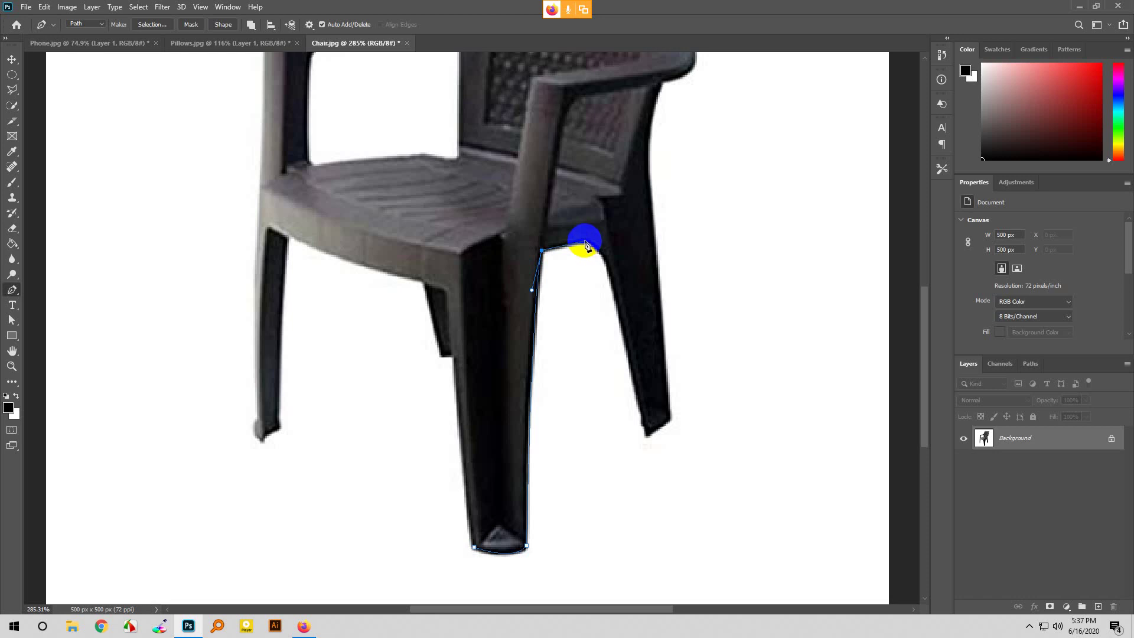
Step: Extend the path along the arch under the seat, down the right rear leg's inner edge, and across its foot
drag(586, 245, 583, 243)
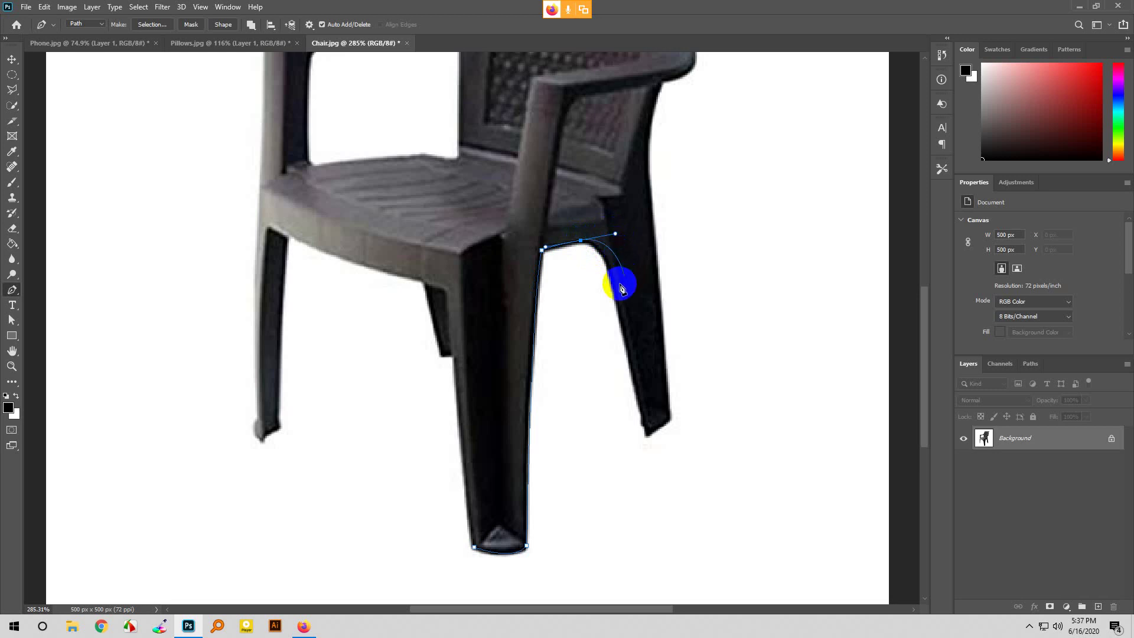
click(626, 353)
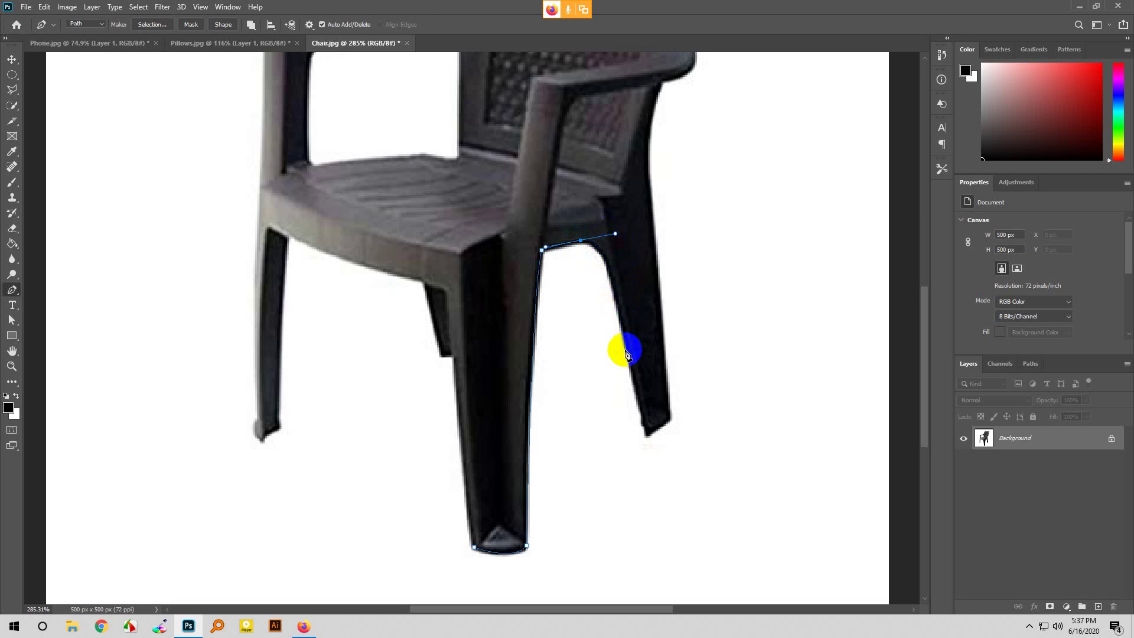
drag(627, 354, 622, 338)
click(648, 439)
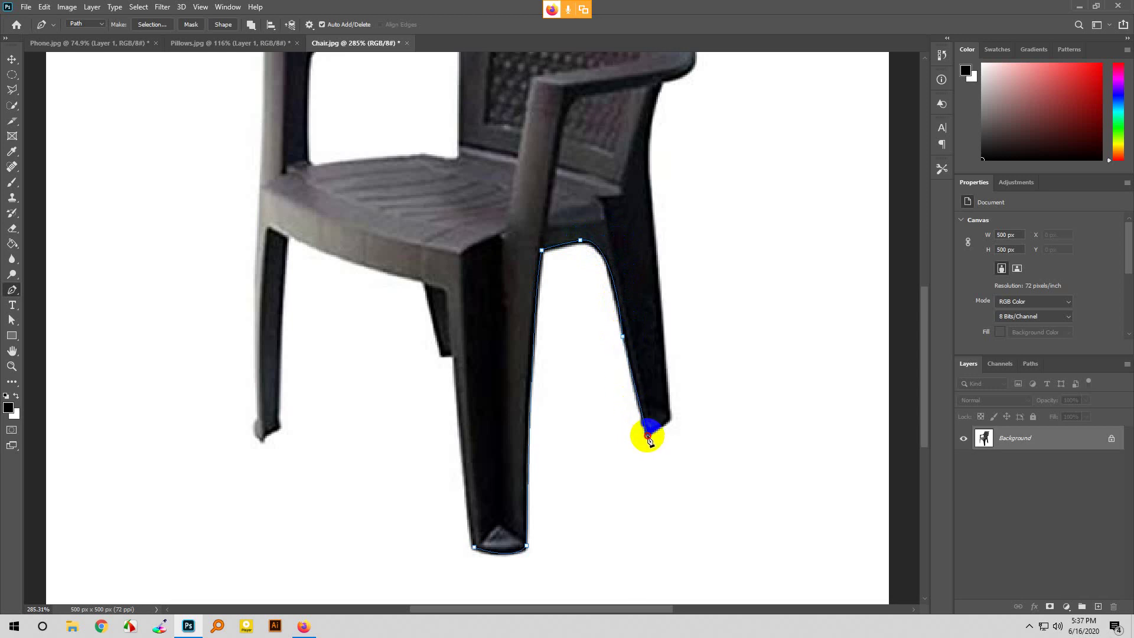
drag(648, 439, 670, 423)
Step: Trace the right rear leg's outer edge upward, ending in a smooth anchor point level with the bottom of the backrest
scroll(667, 279, up, 3)
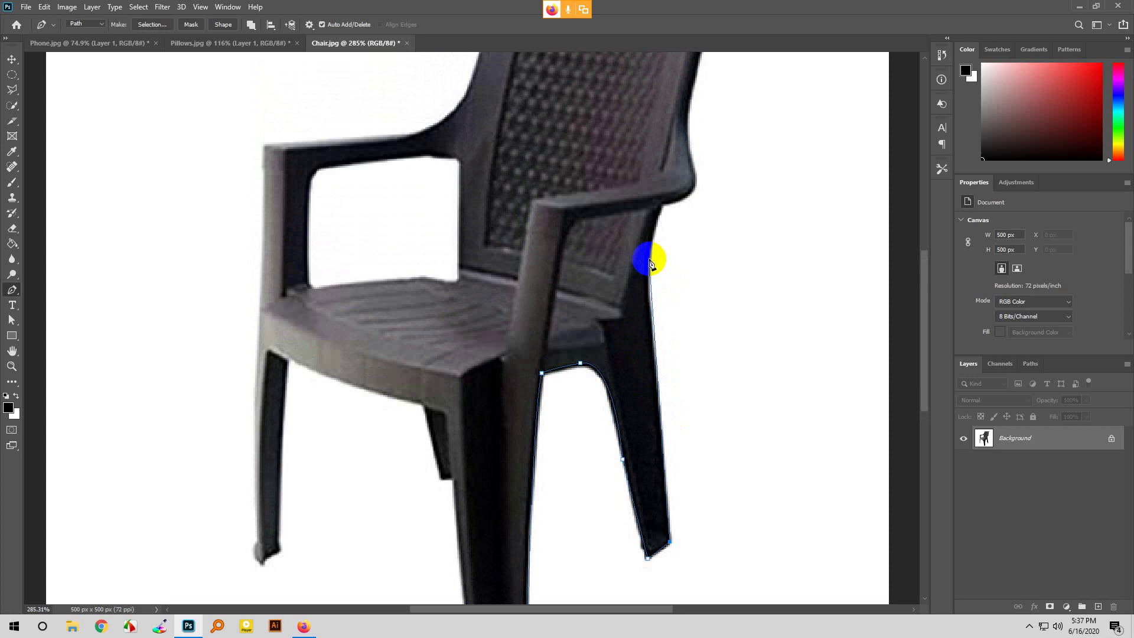
click(661, 446)
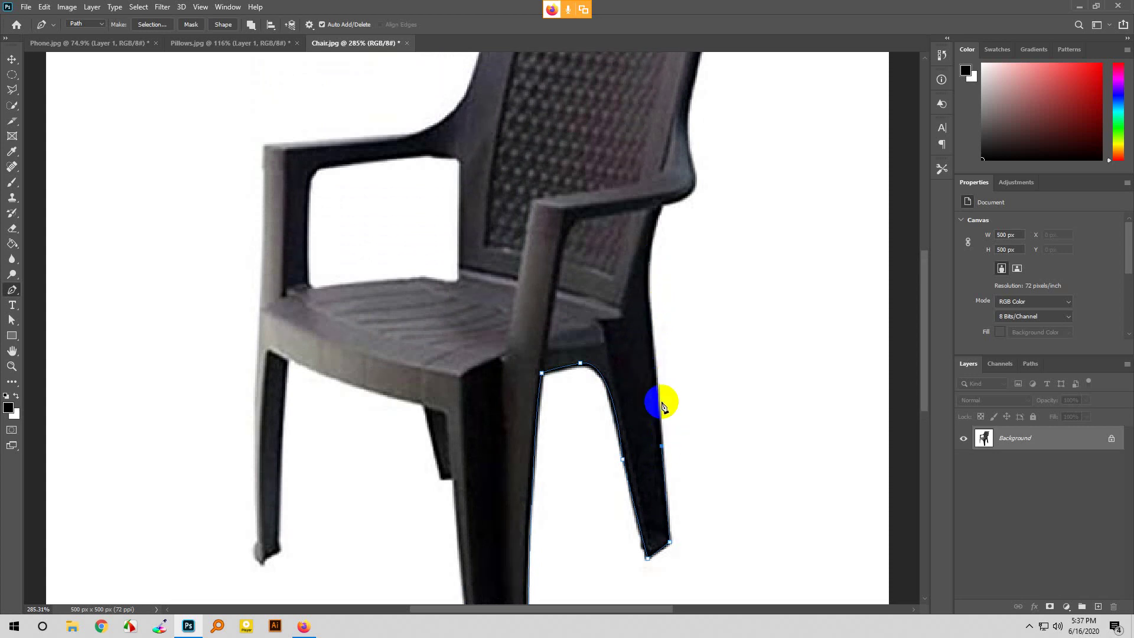
click(649, 296)
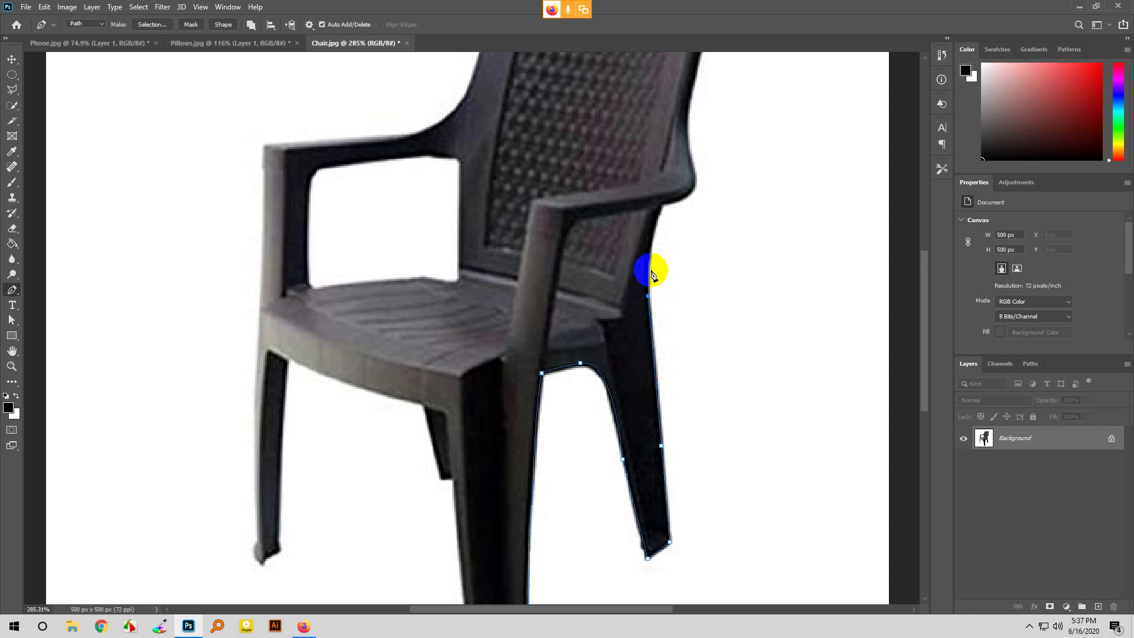
drag(648, 296, 649, 258)
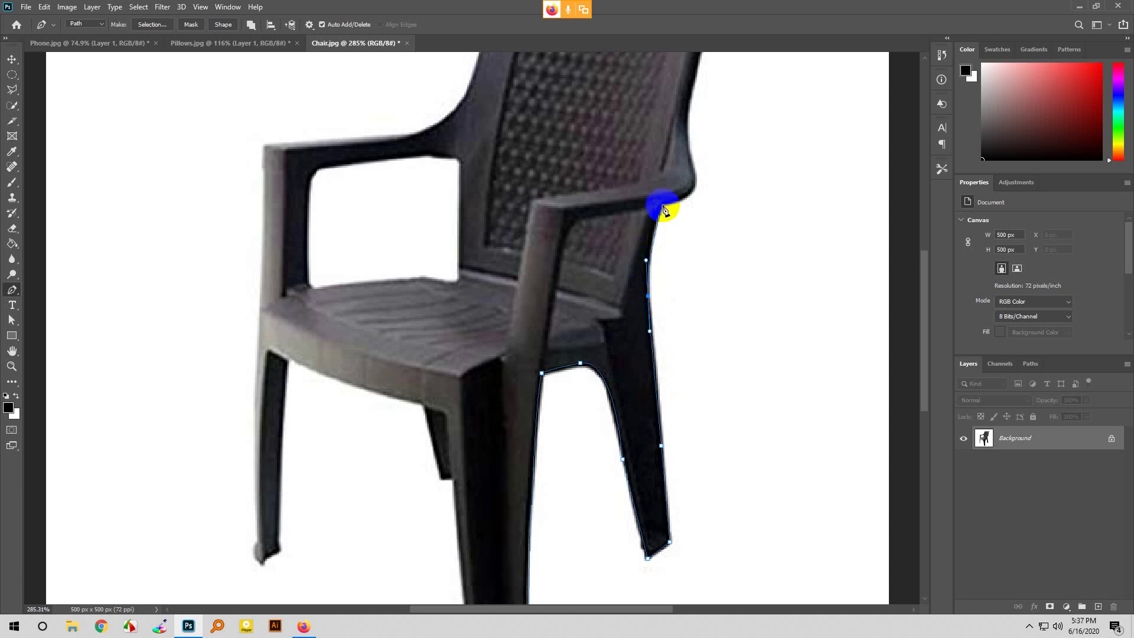
scroll(662, 209, up, 2)
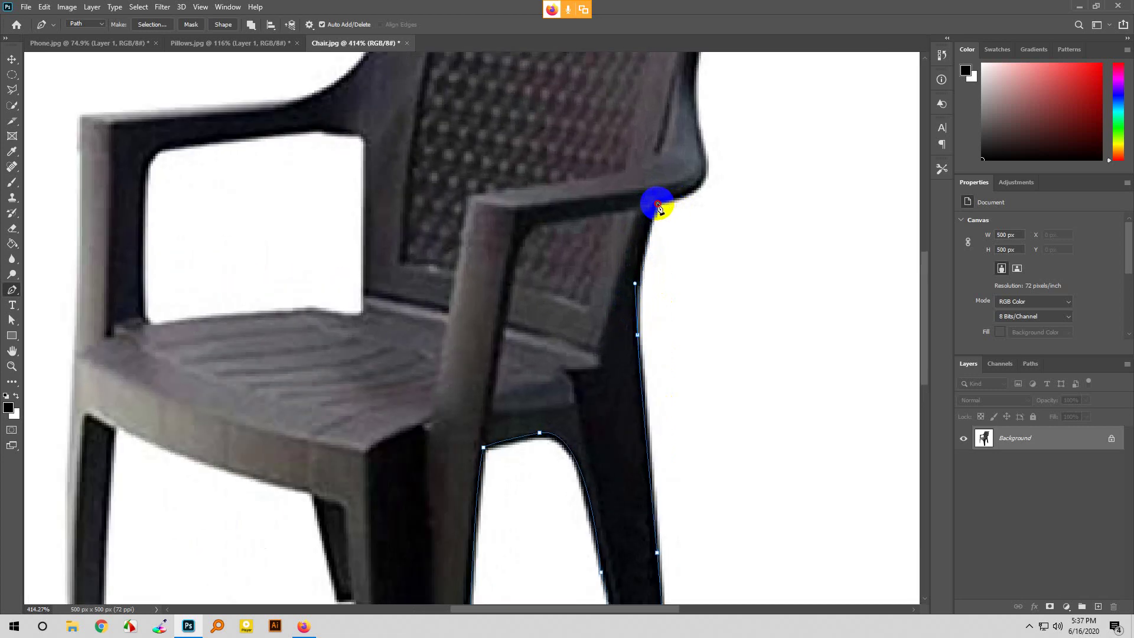
drag(658, 204, 660, 169)
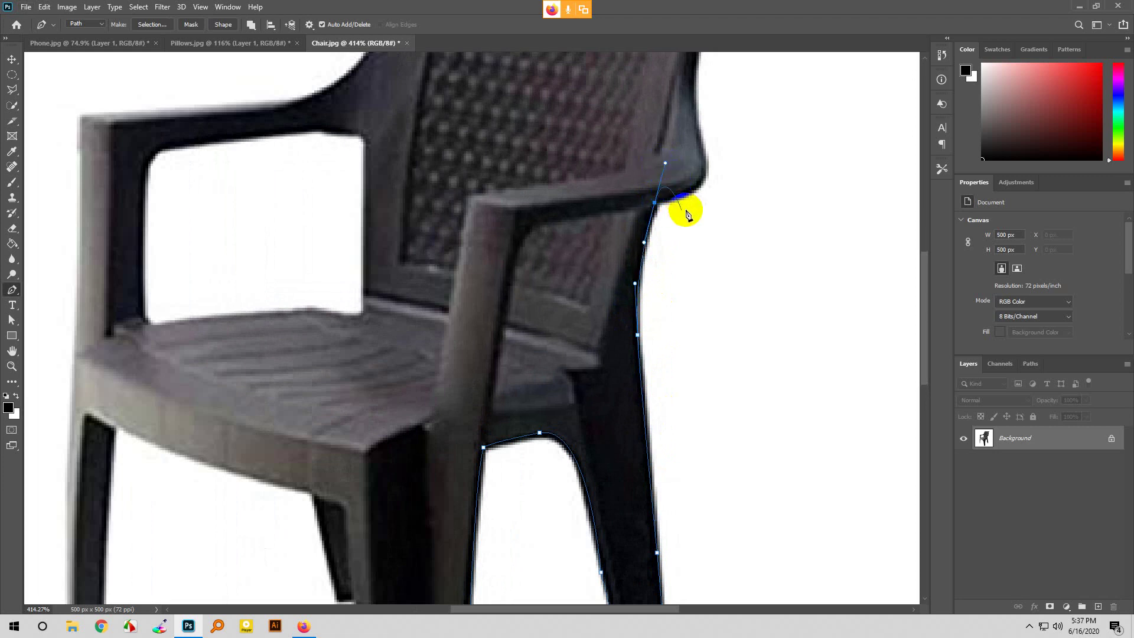
key(ctrl+z)
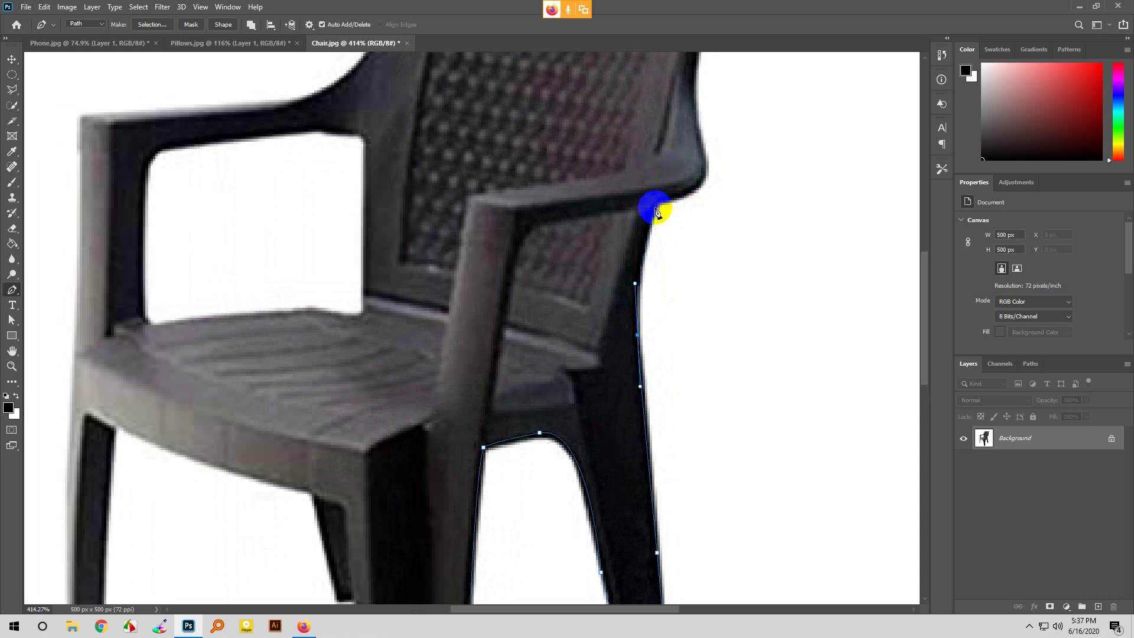
Step: Curve the path up to the joint between the rear leg and the right armrest, and remove that point's outgoing handle
scroll(654, 430, down, 3)
scroll(666, 397, up, 1)
click(644, 404)
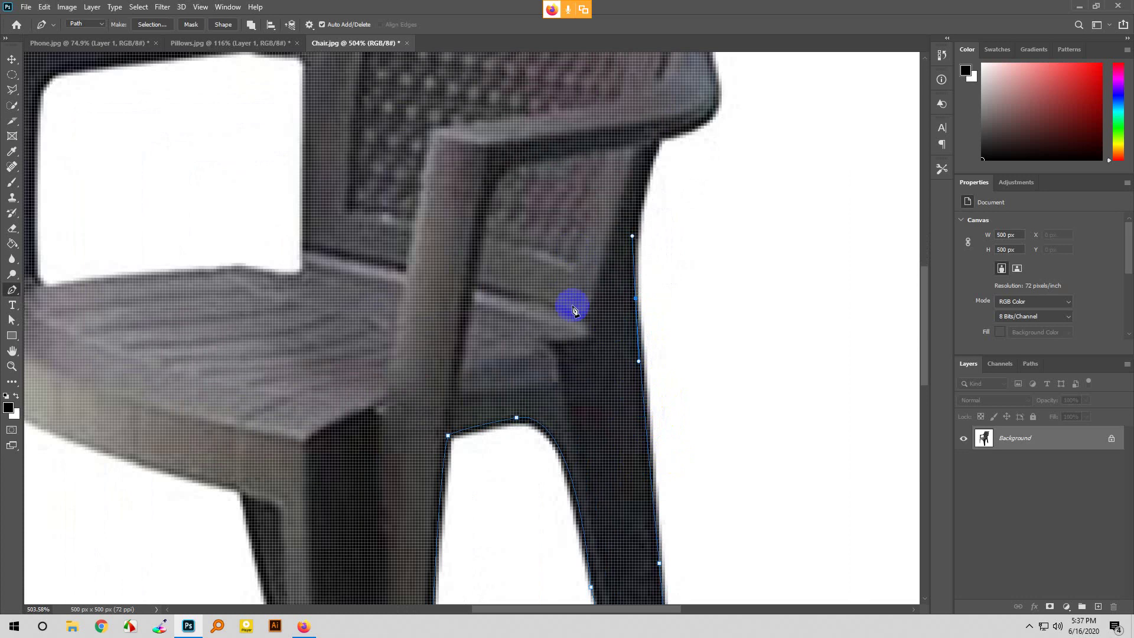
click(648, 209)
click(667, 151)
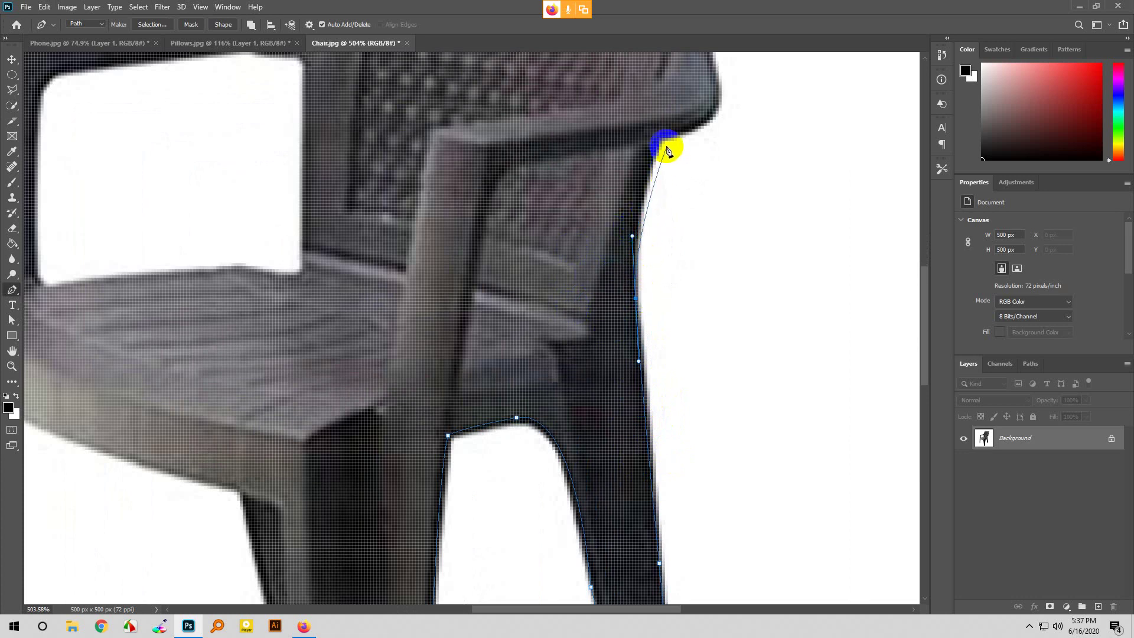
drag(650, 143, 672, 120)
alt+click(667, 136)
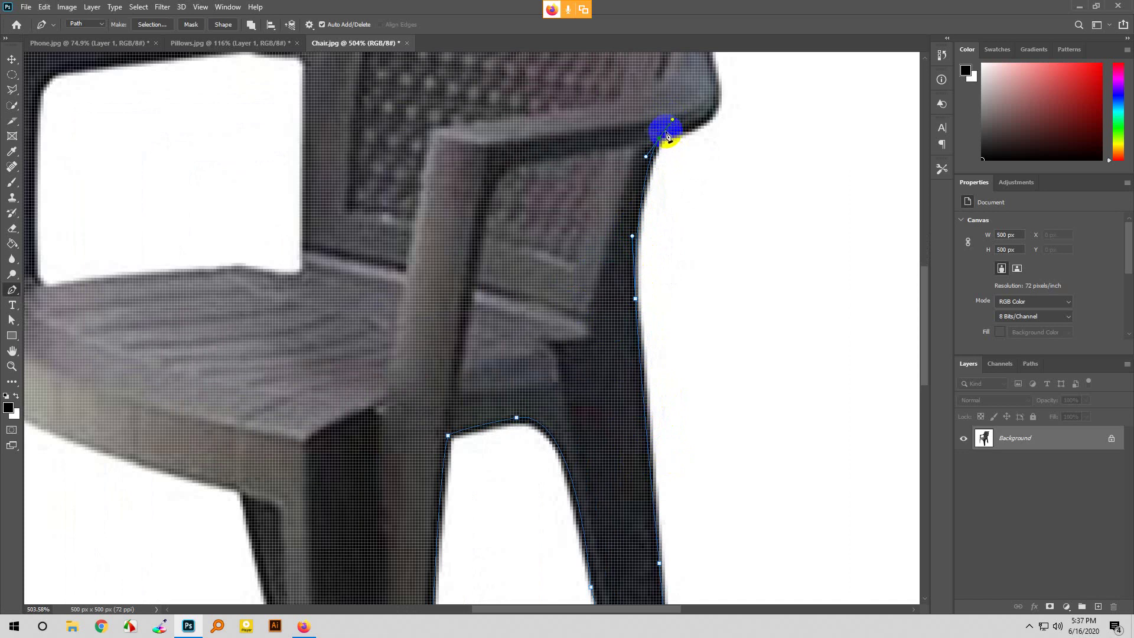
Step: Trace around the right armrest's rear bend and up the backrest's right edge to its top corner, removing the corner's outgoing handle
scroll(674, 216, down, 2)
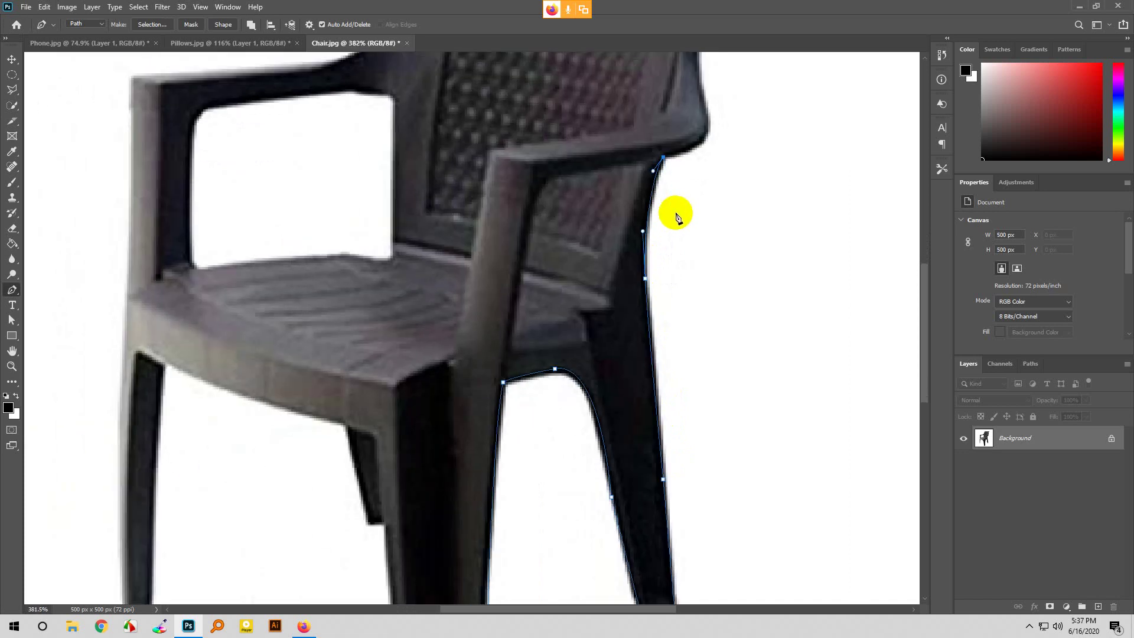
drag(709, 124, 701, 103)
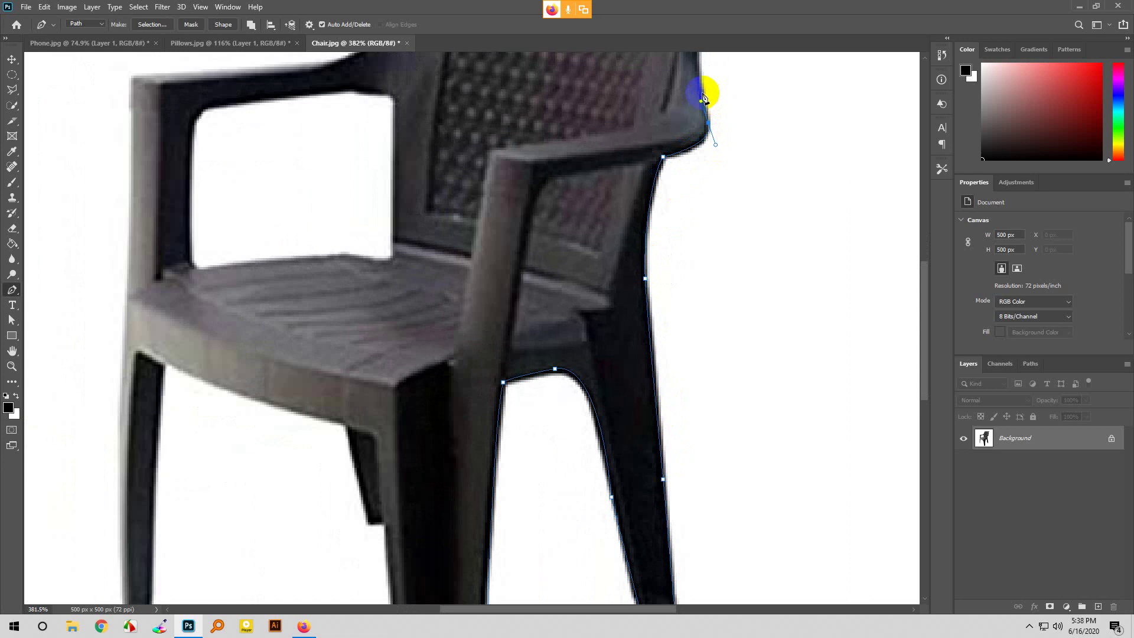
scroll(703, 97, up, 4)
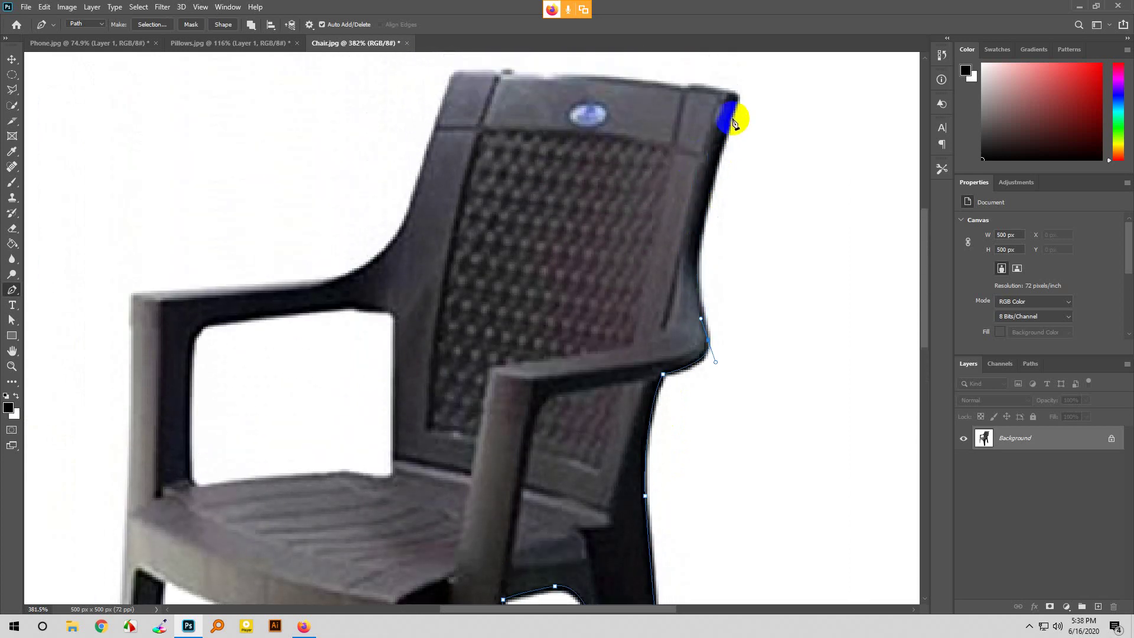
drag(739, 99, 805, 121)
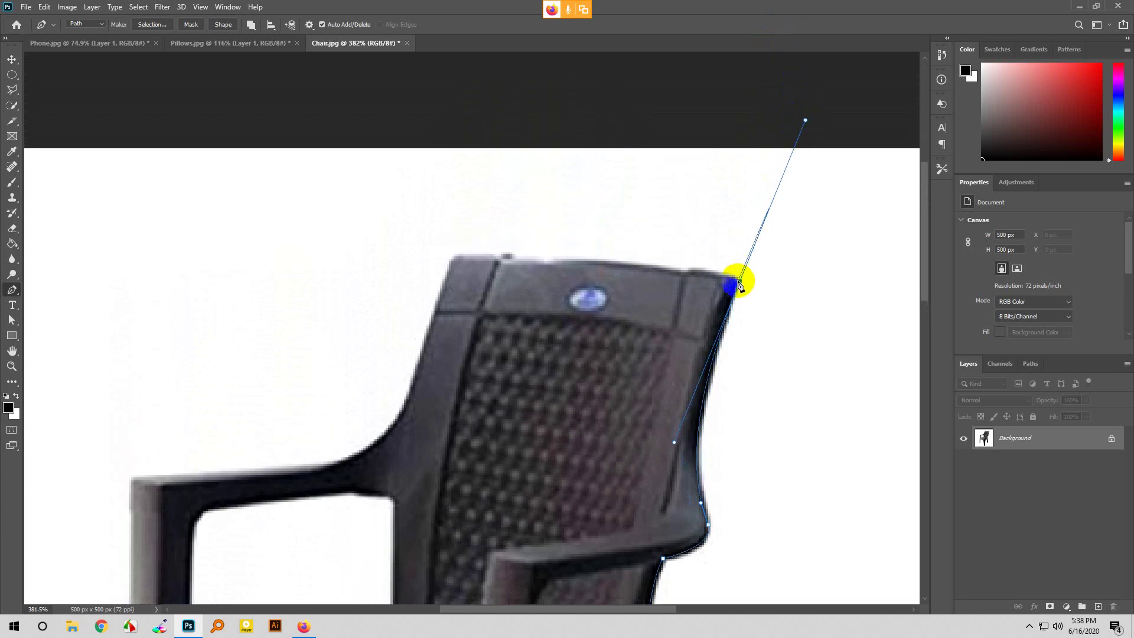
click(740, 284)
Step: Trace the backrest's top edge in curved segments from the right corner to the left corner
drag(686, 274, 668, 278)
click(688, 277)
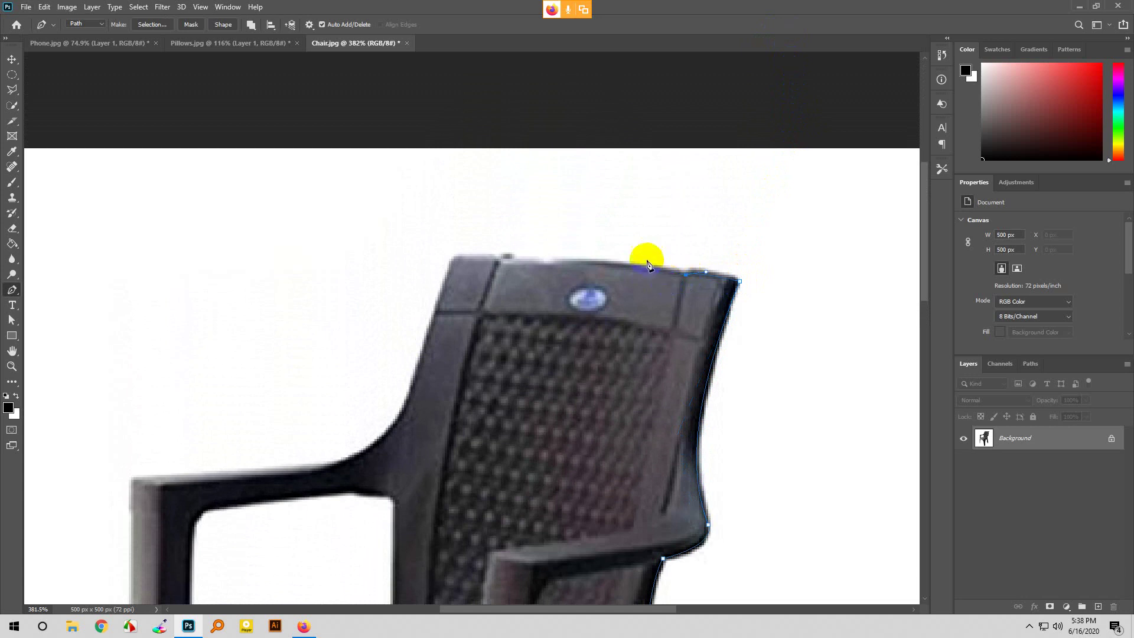
drag(506, 258, 500, 265)
click(420, 265)
click(511, 276)
drag(499, 269, 456, 262)
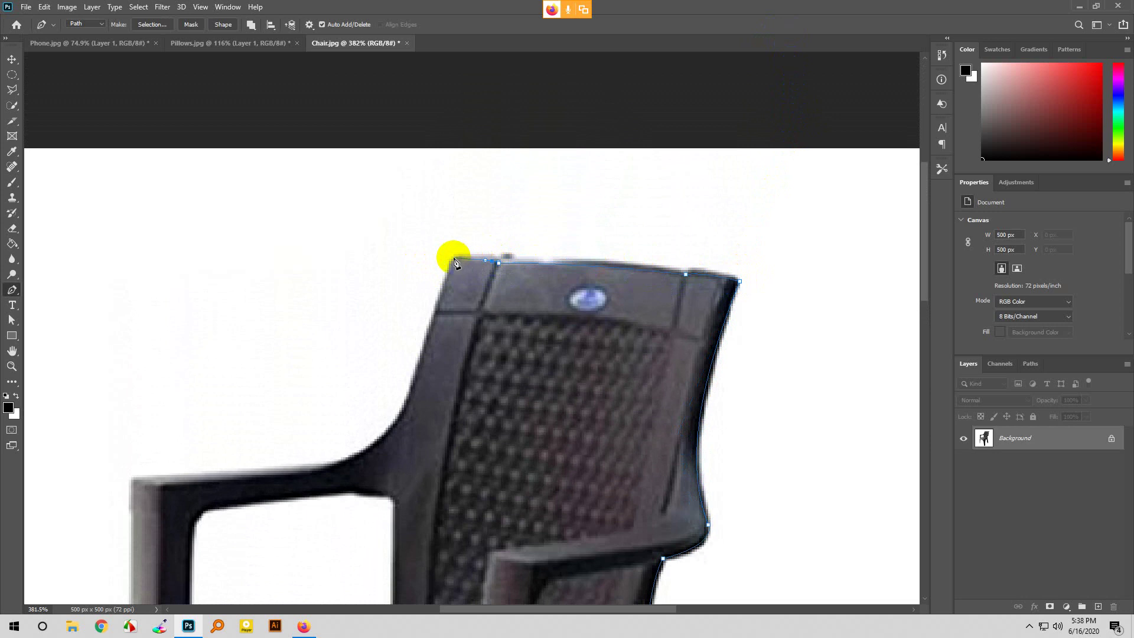
Step: Trace down the backrest's left edge and curve the path onto the top of the left armrest
click(417, 387)
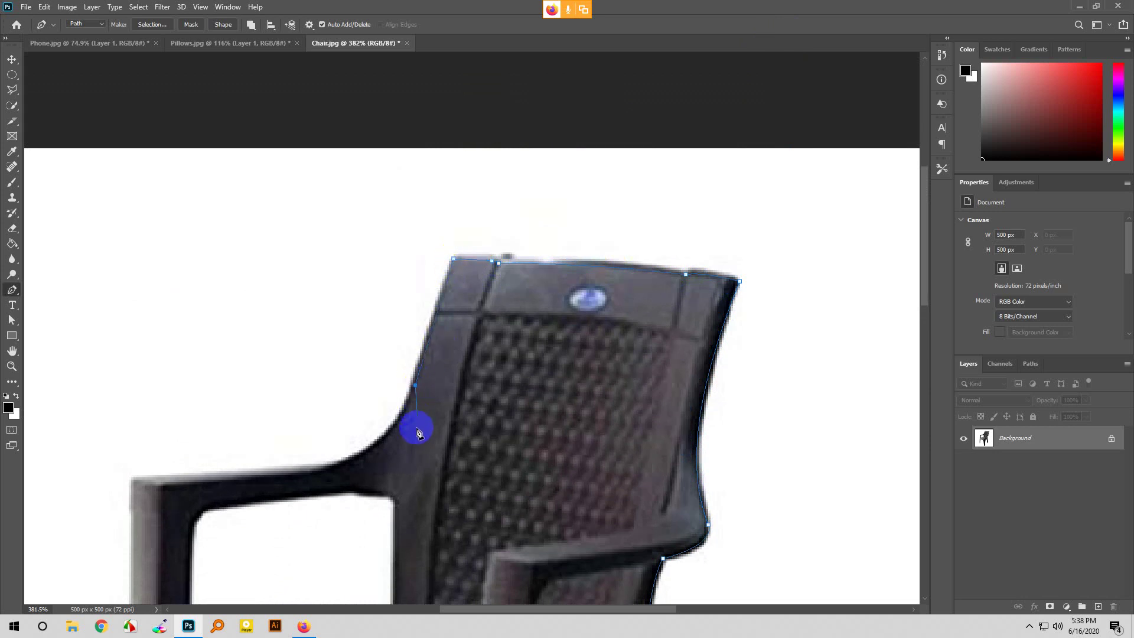
scroll(378, 440, down, 3)
click(393, 352)
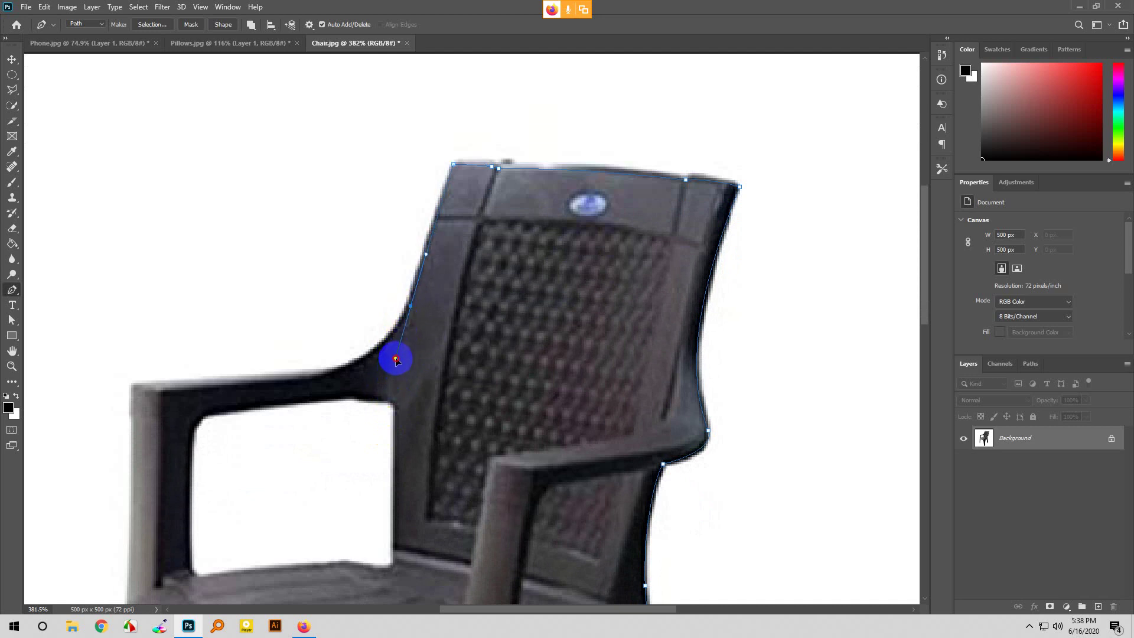
click(396, 359)
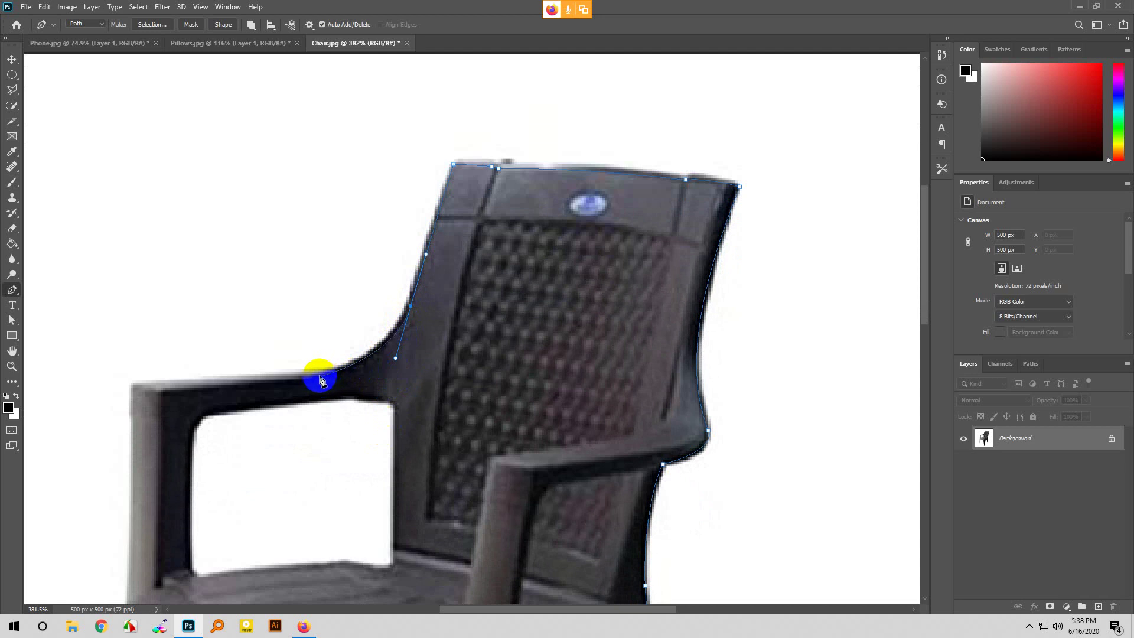
drag(319, 380, 380, 364)
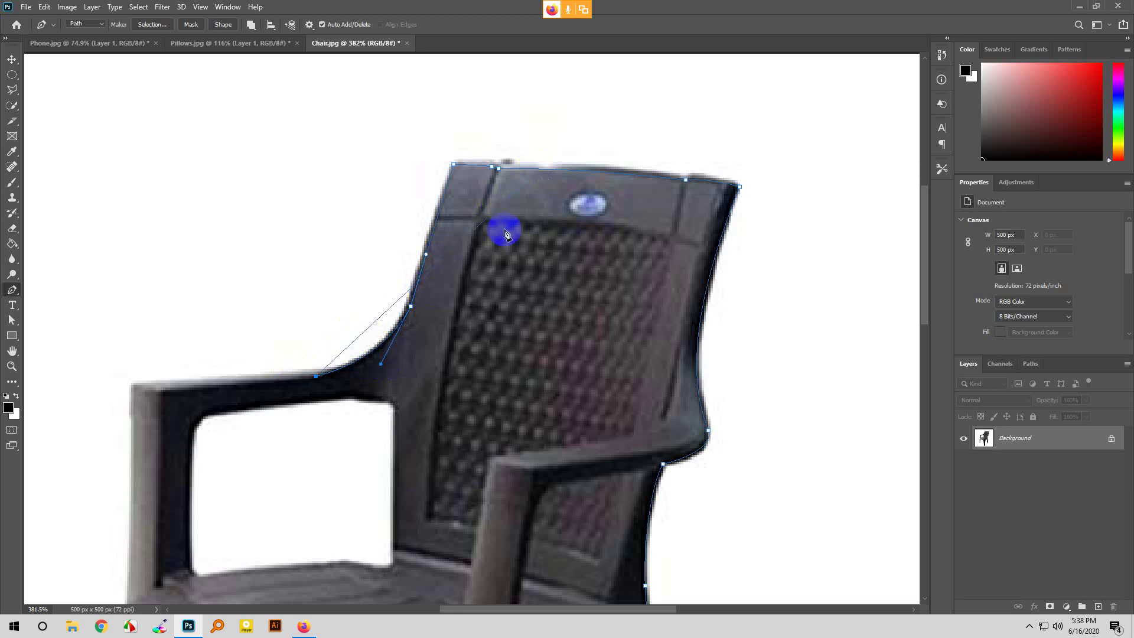
click(226, 396)
key(ctrl+z)
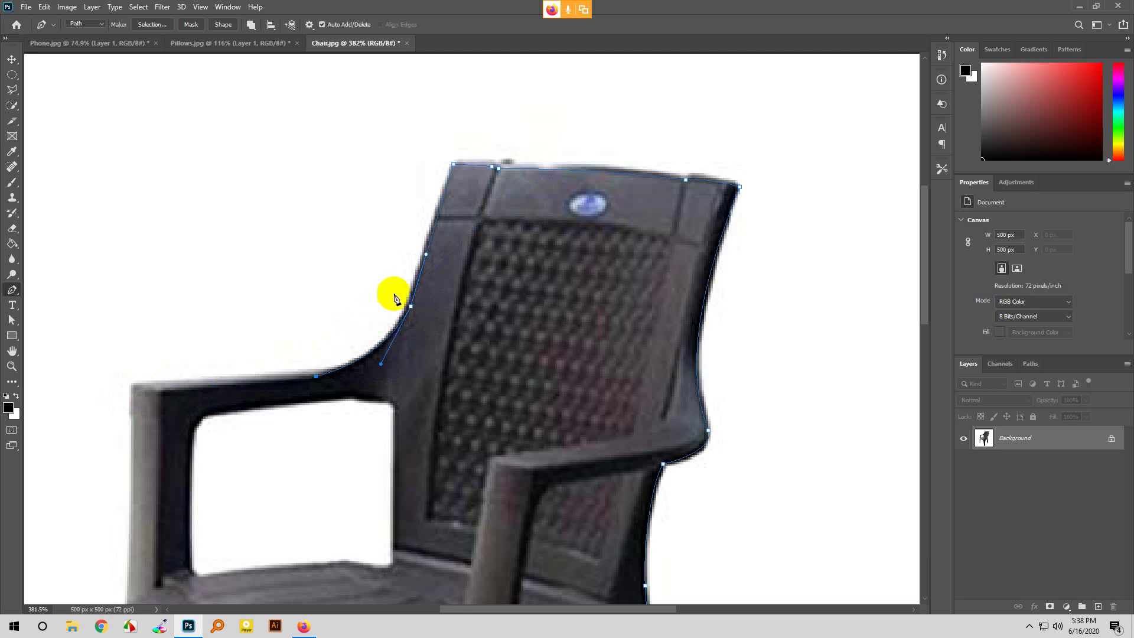
click(426, 255)
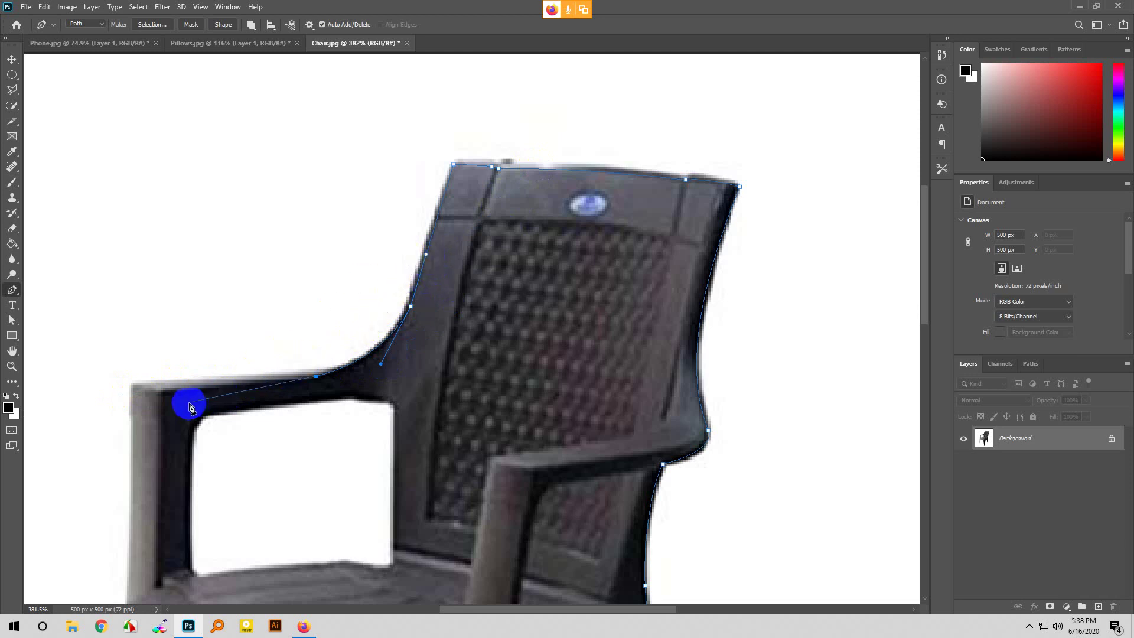
Step: Continue the path along the left armrest to its front corner and down the left leg's outer edge to just above the foot
click(140, 388)
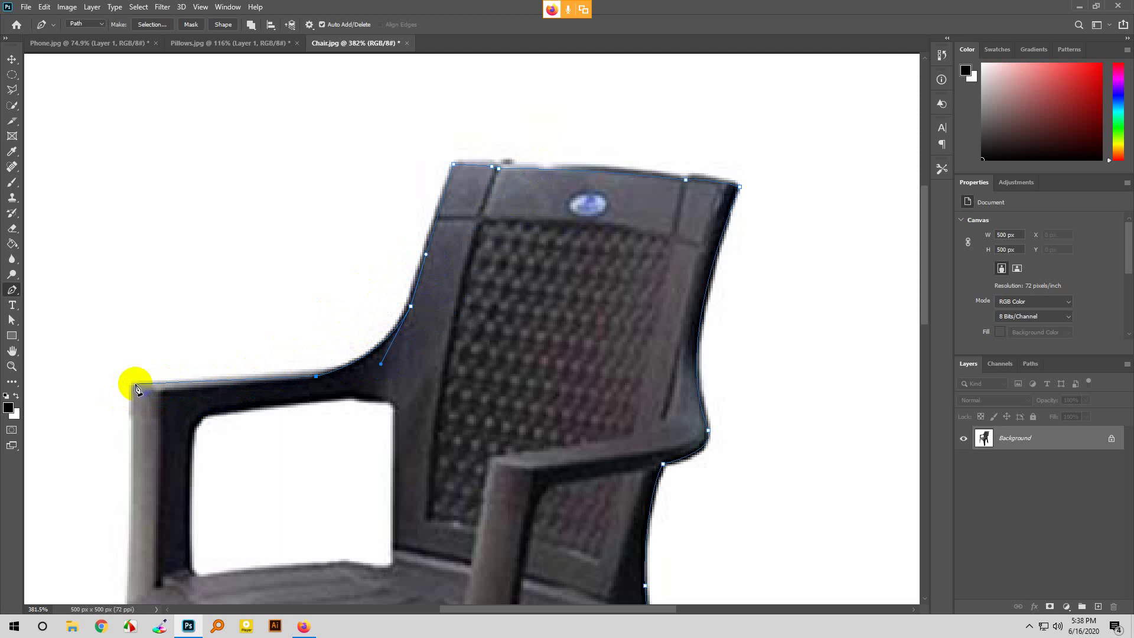
scroll(127, 470, down, 5)
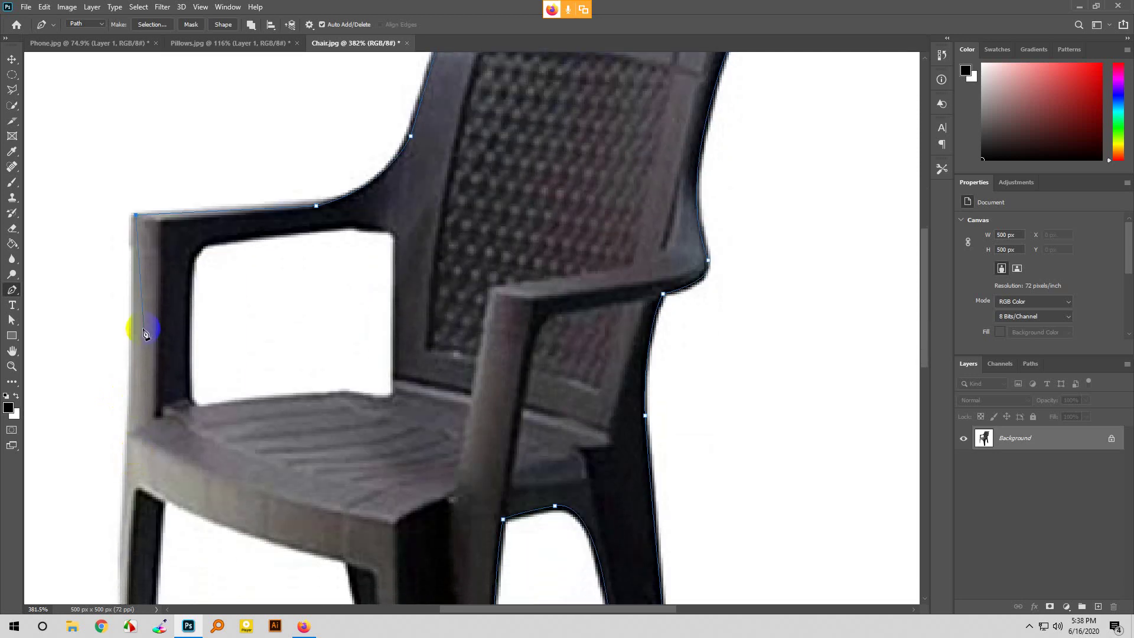
click(131, 388)
scroll(140, 513, down, 2)
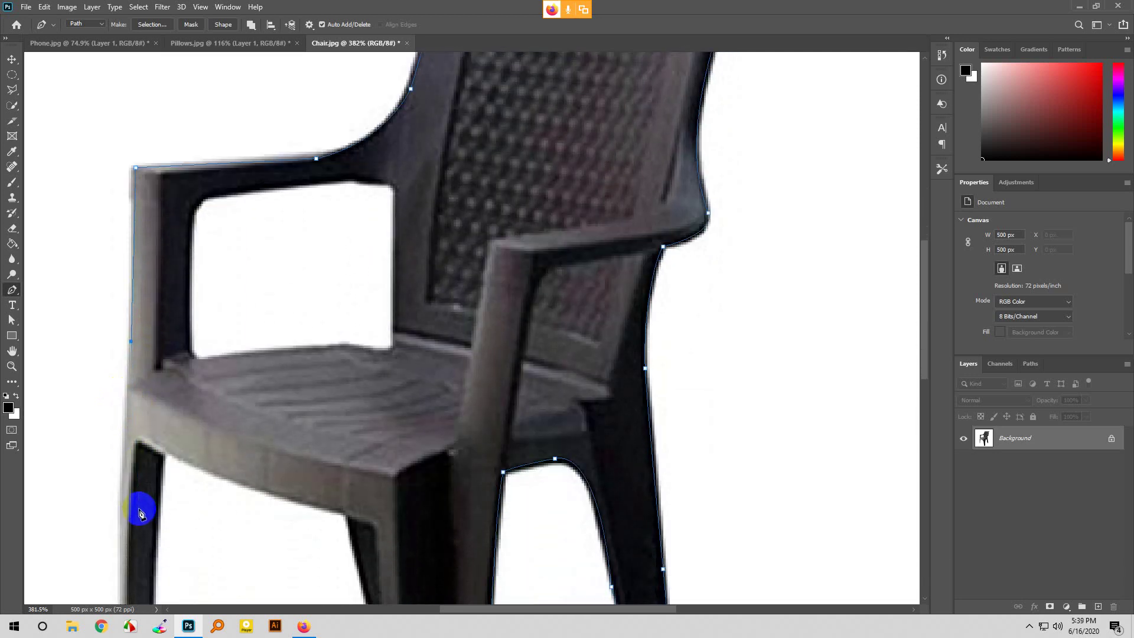
scroll(140, 513, down, 3)
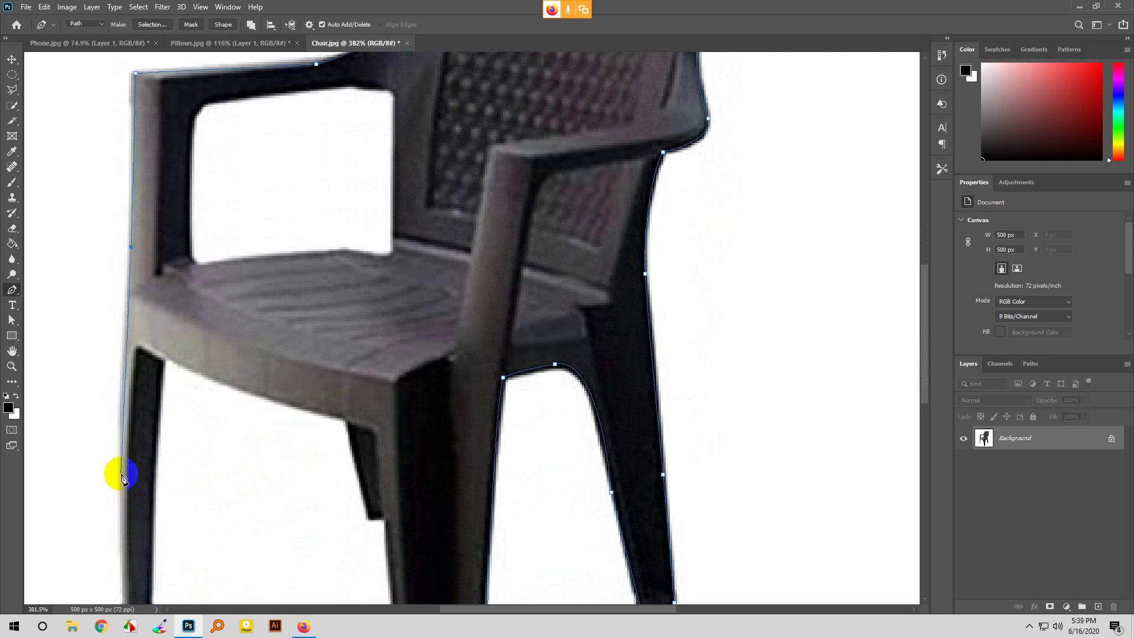
click(121, 476)
scroll(123, 490, down, 4)
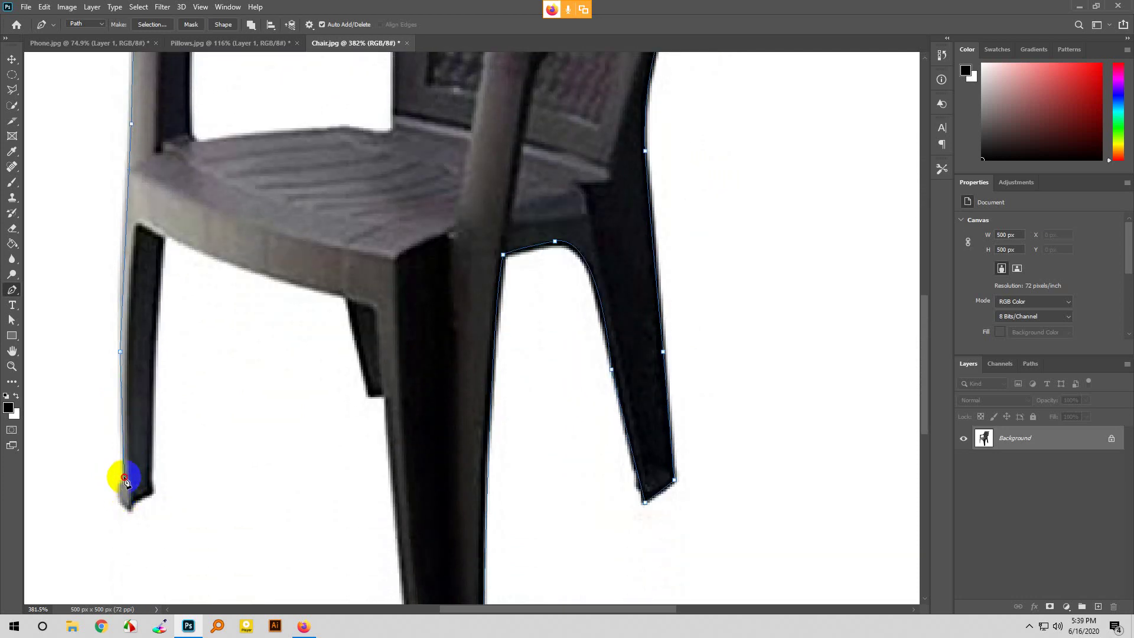
Step: Curve the path around the left leg's foot to its lowest tip and remove the outgoing handle there
scroll(122, 484, down, 2)
scroll(116, 450, up, 3)
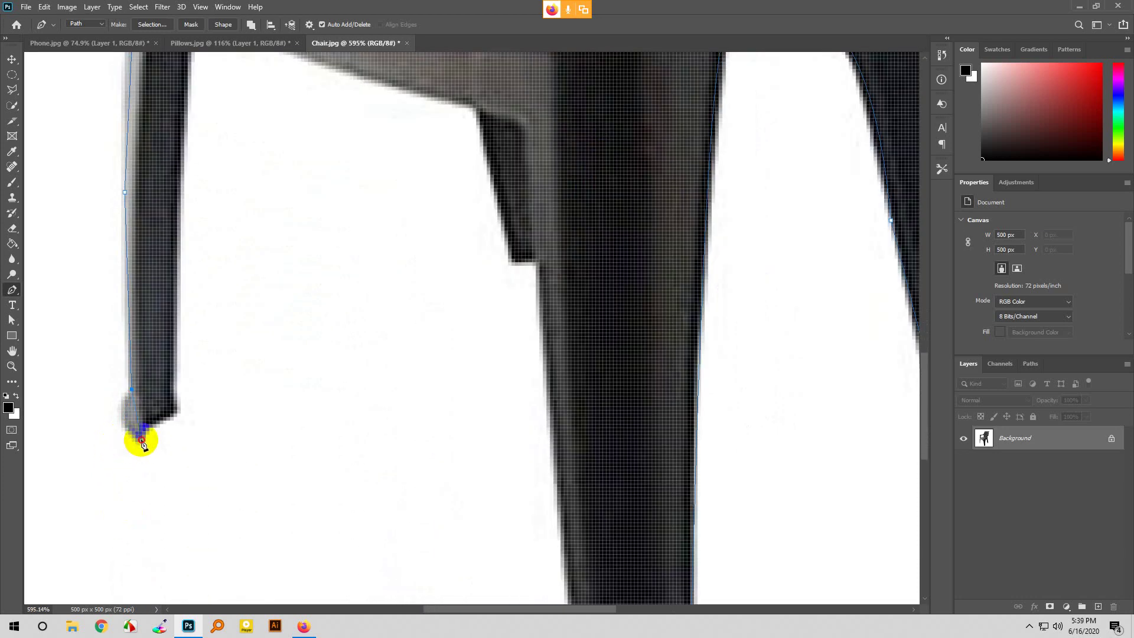
drag(142, 440, 178, 454)
click(142, 440)
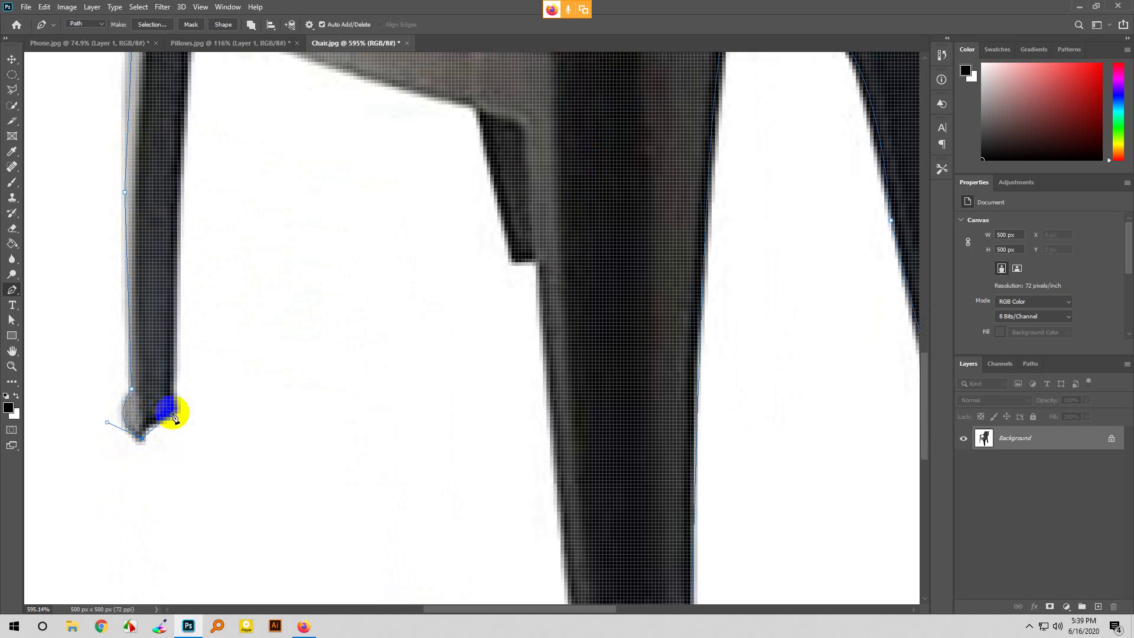
Step: Continue the path across the left leg's foot to its inner corner and up the leg's inner edge to the seat's underside
click(173, 414)
drag(207, 404, 209, 405)
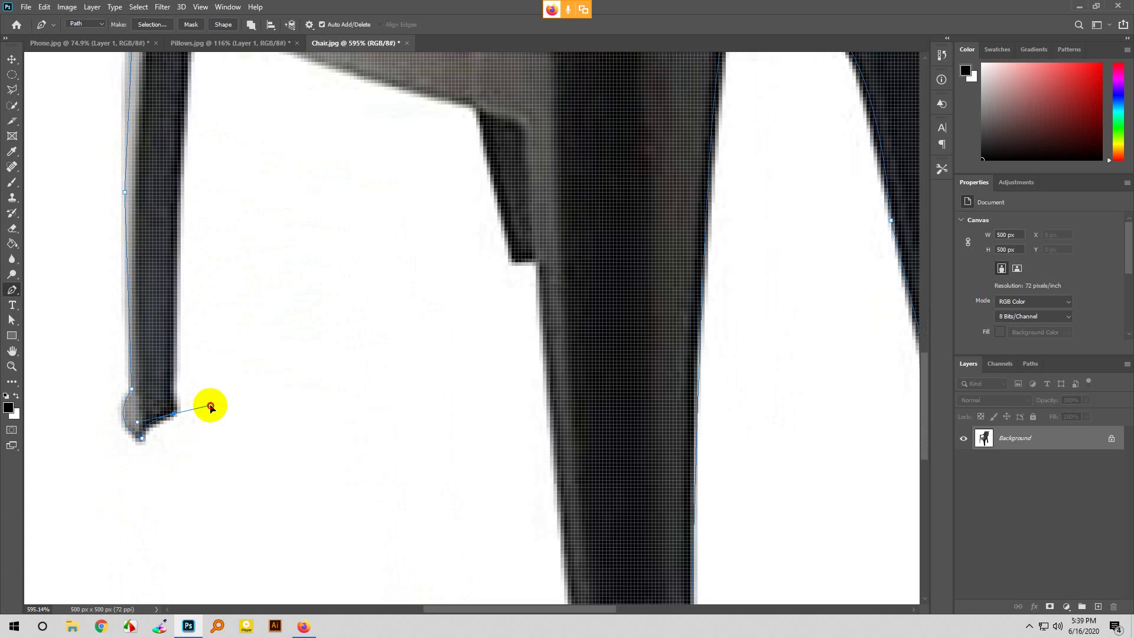
click(174, 415)
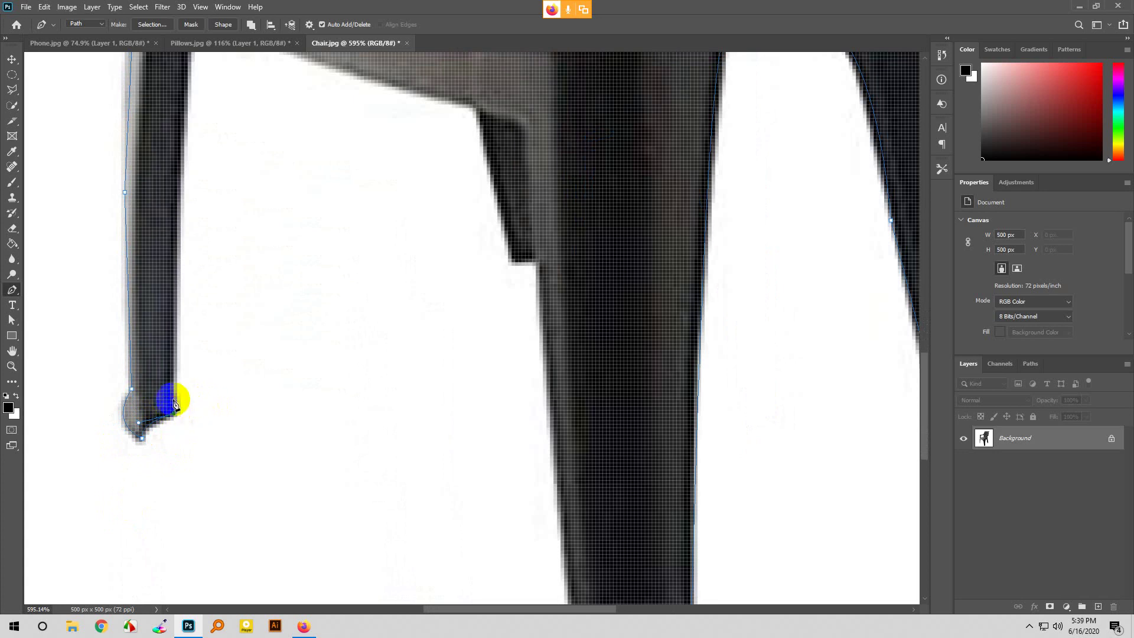
scroll(163, 336, up, 4)
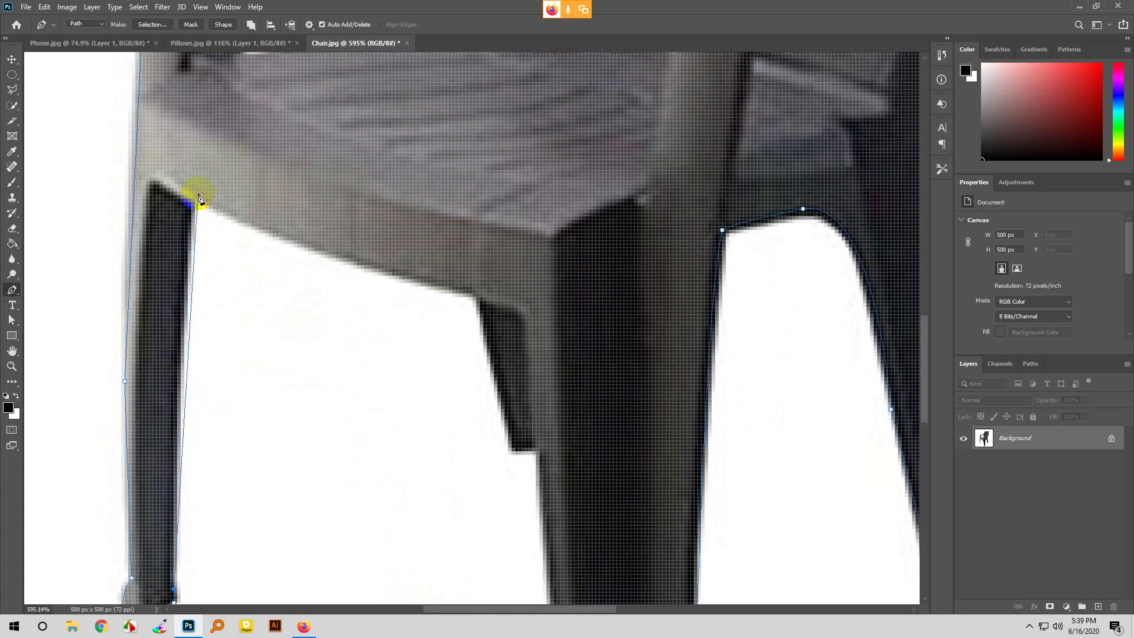
drag(192, 202, 208, 166)
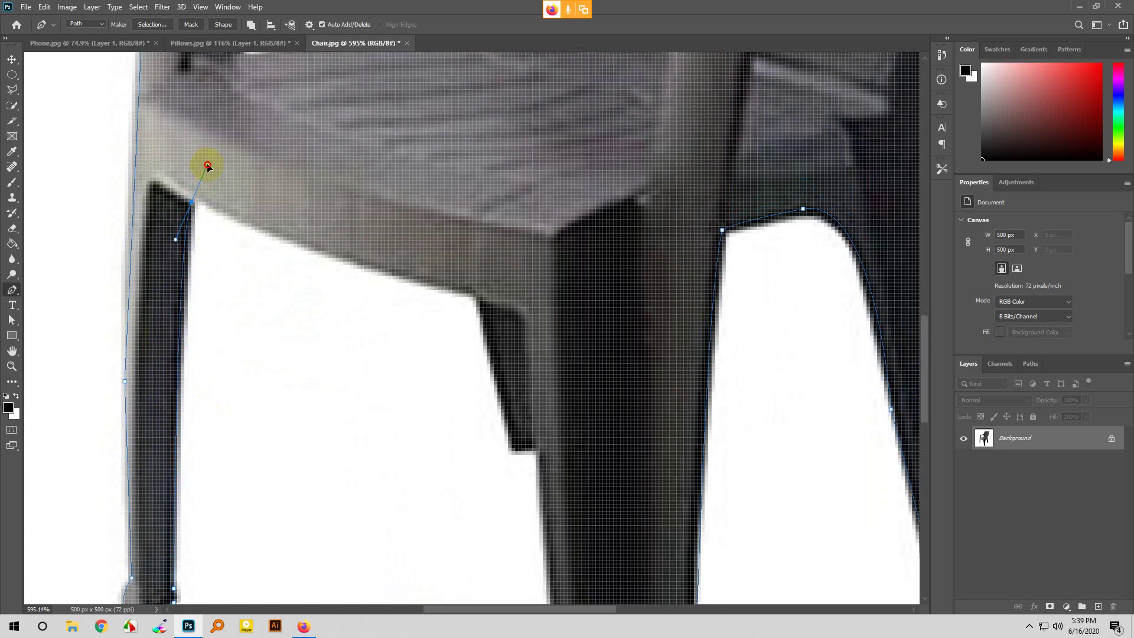
click(191, 203)
drag(192, 203, 202, 145)
alt+click(193, 194)
Step: Curve the path along the seat's lower front edge and trace the short rear leg's visible edges to the front leg
drag(476, 287, 657, 315)
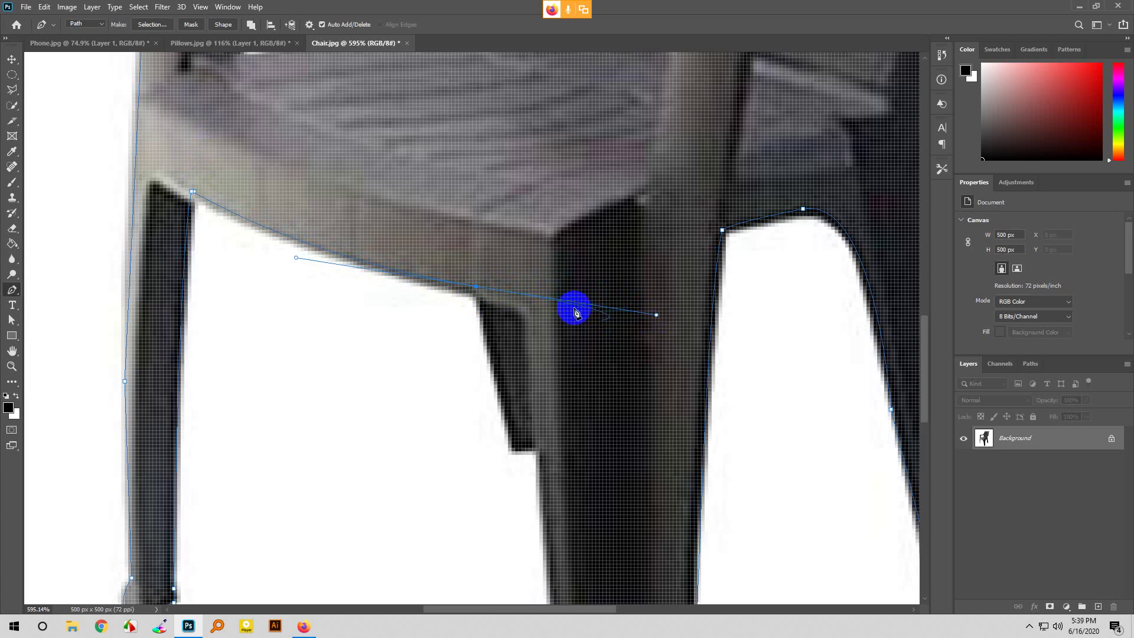
alt+click(476, 287)
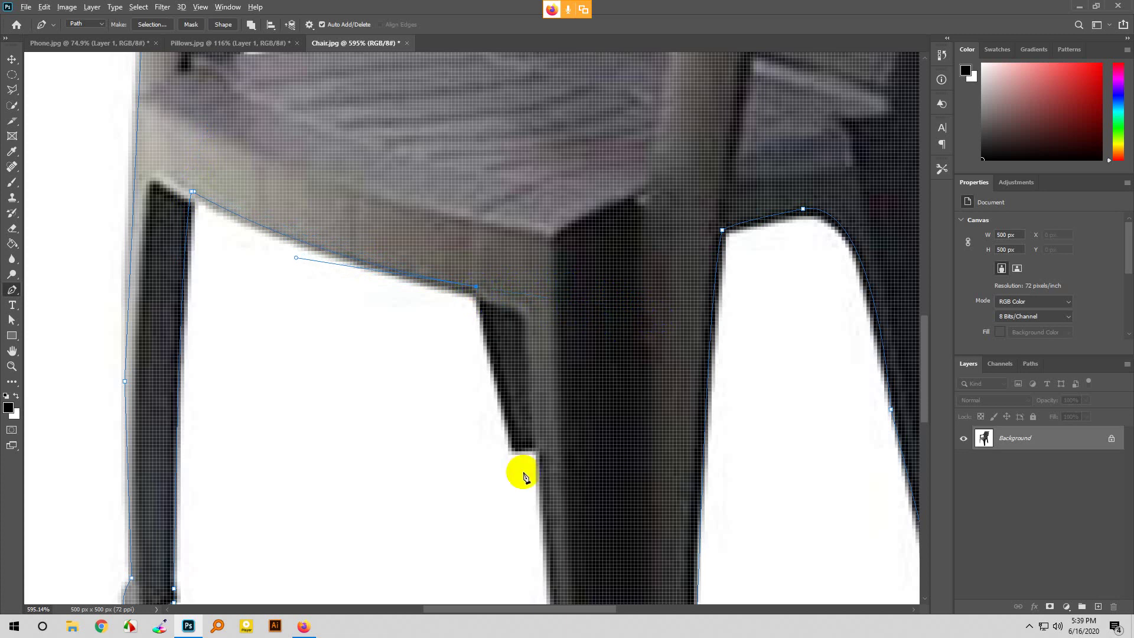
click(509, 437)
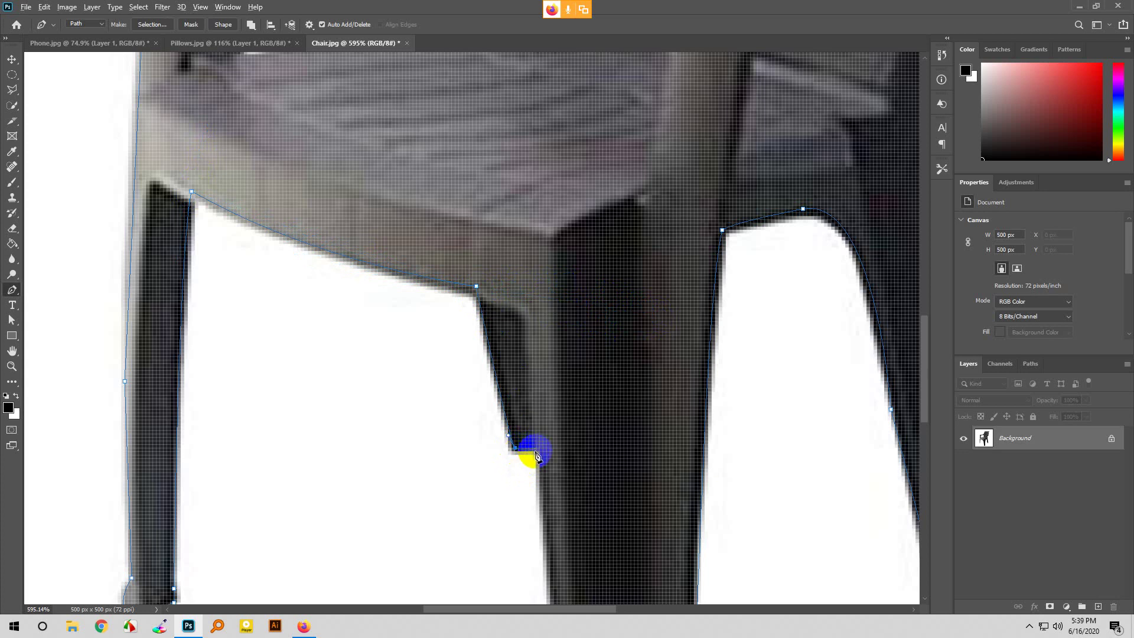
click(538, 450)
Step: Trace down the front leg's left edge and close the chair outline at the leg's bottom-left corner
scroll(520, 384, down, 5)
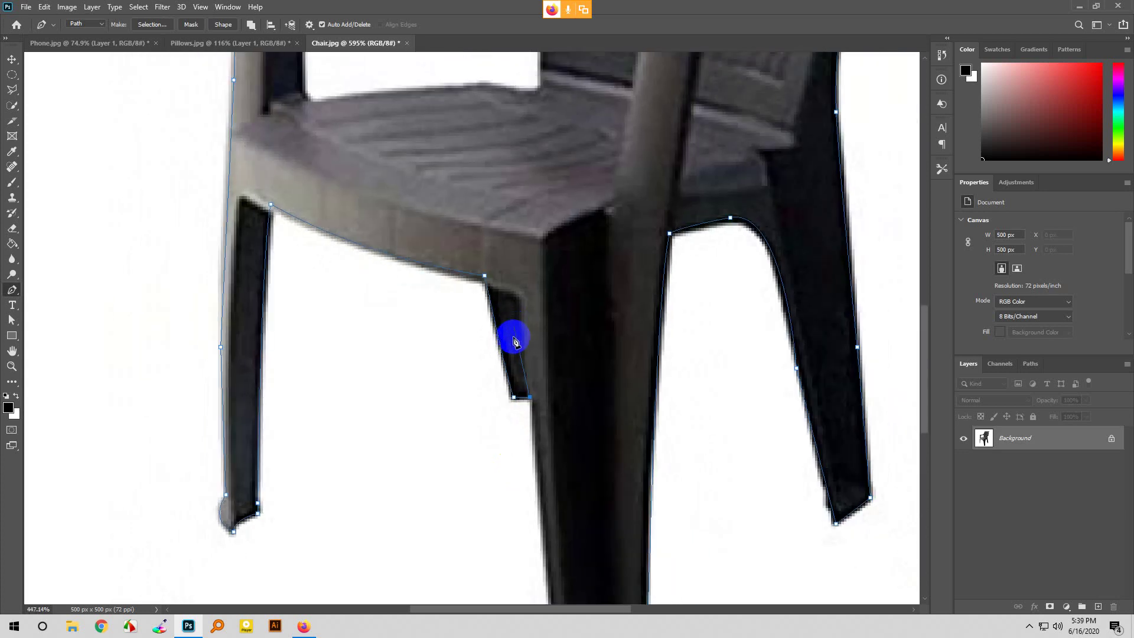
scroll(534, 574, up, 4)
click(563, 511)
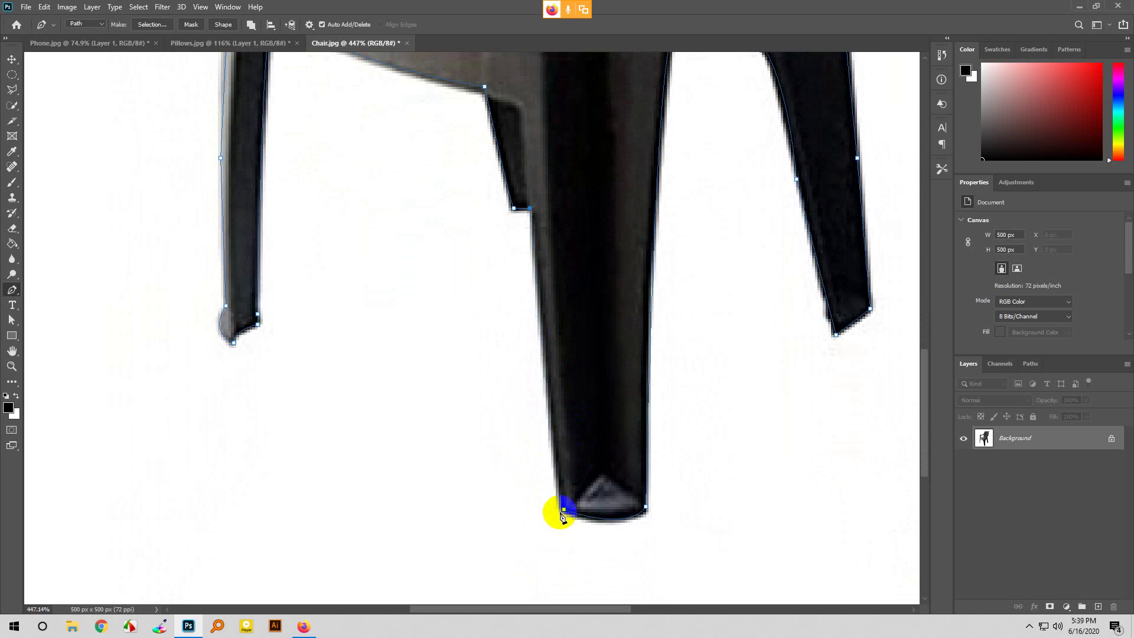
scroll(348, 386, down, 4)
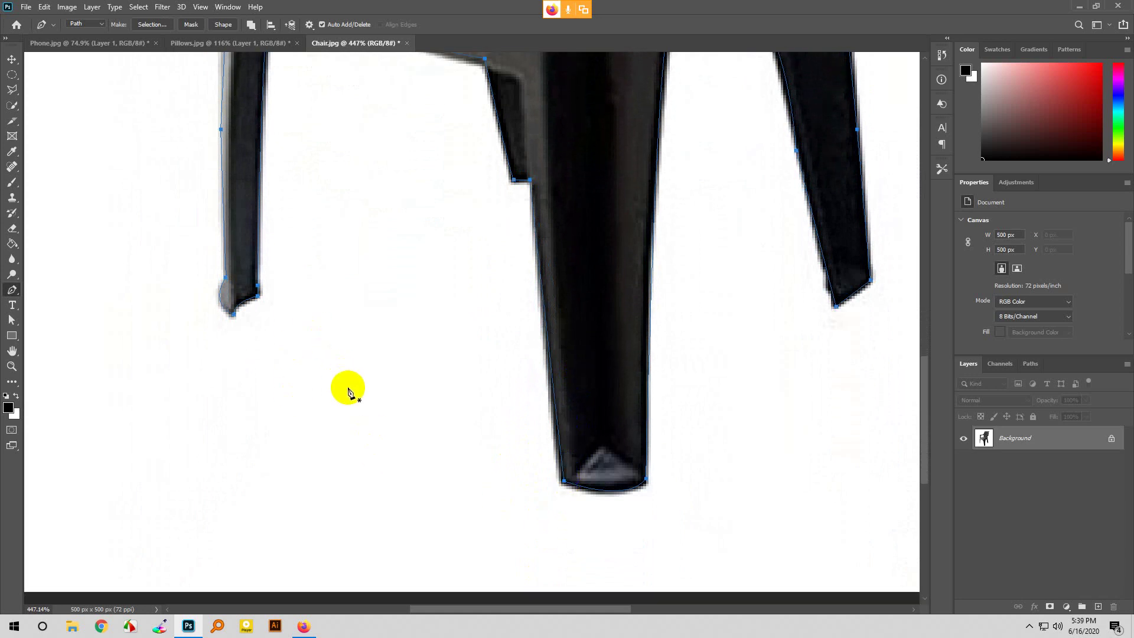
scroll(348, 394, down, 4)
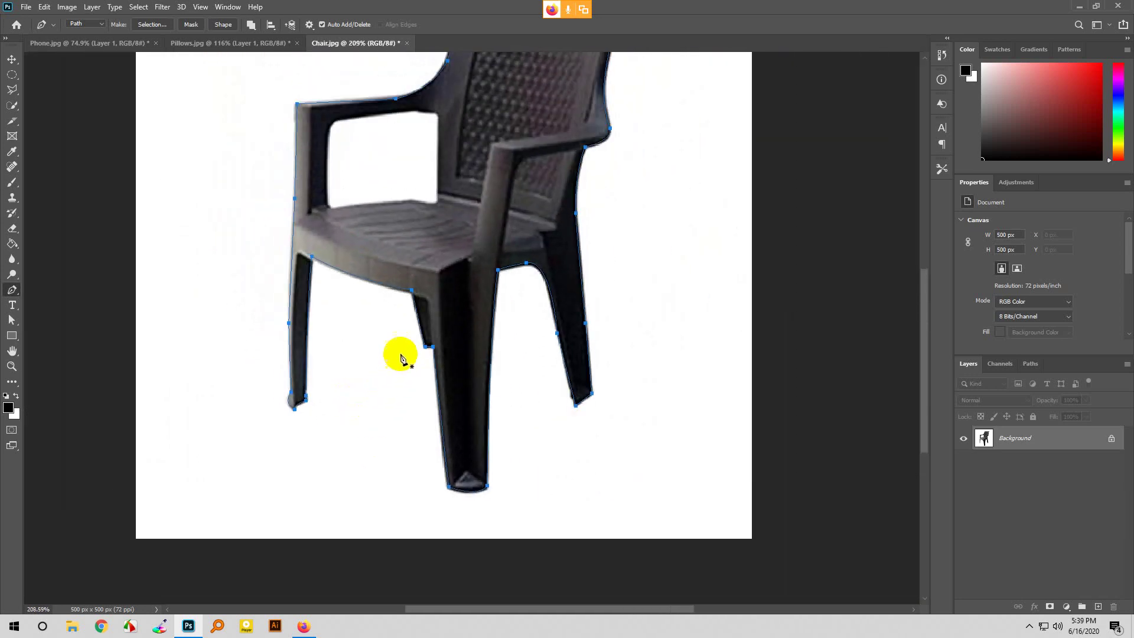
scroll(435, 271, up, 4)
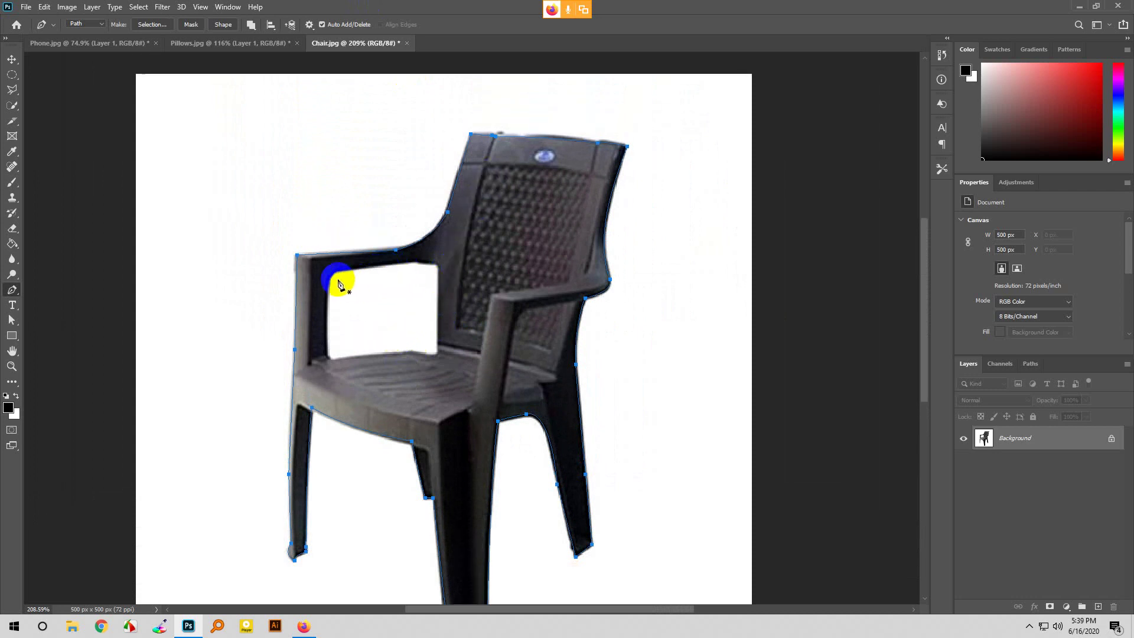
click(12, 59)
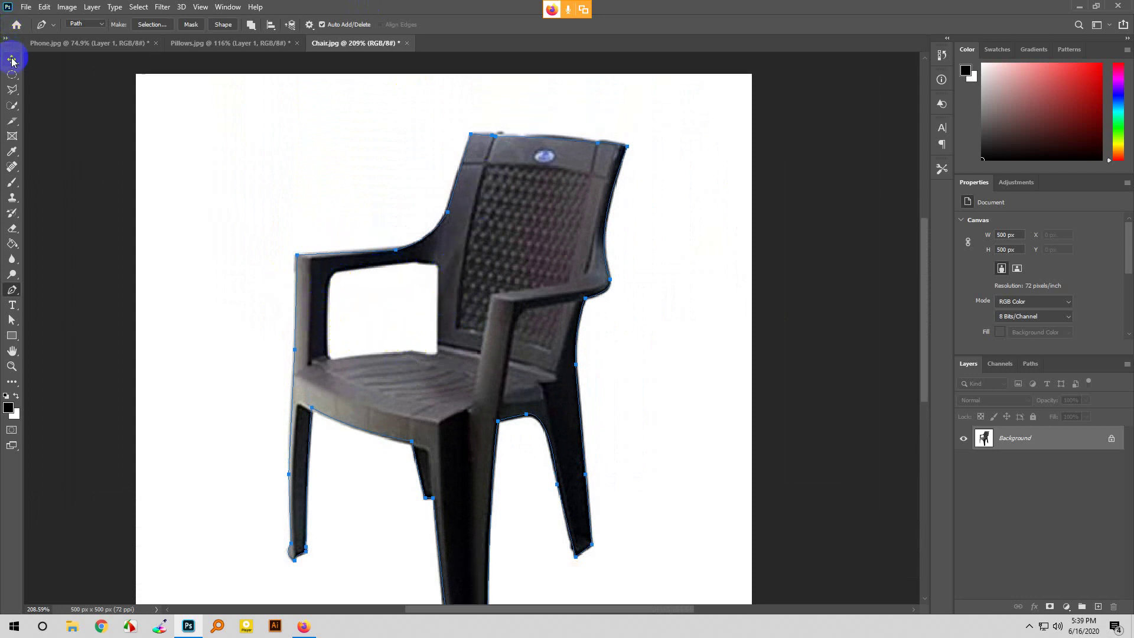
click(374, 278)
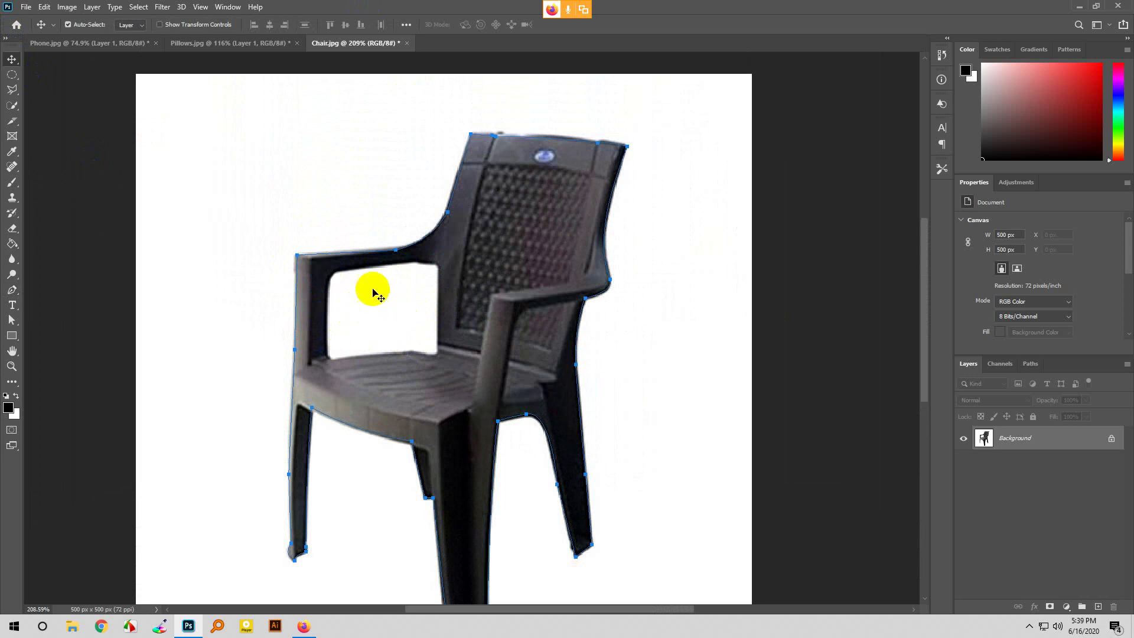
click(473, 329)
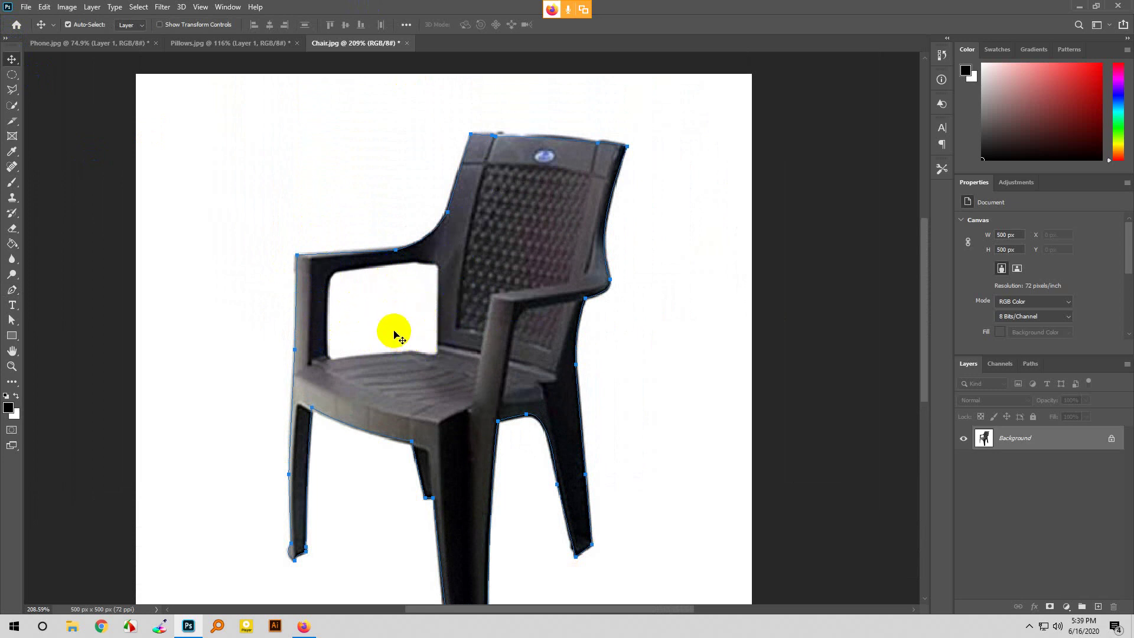
click(313, 258)
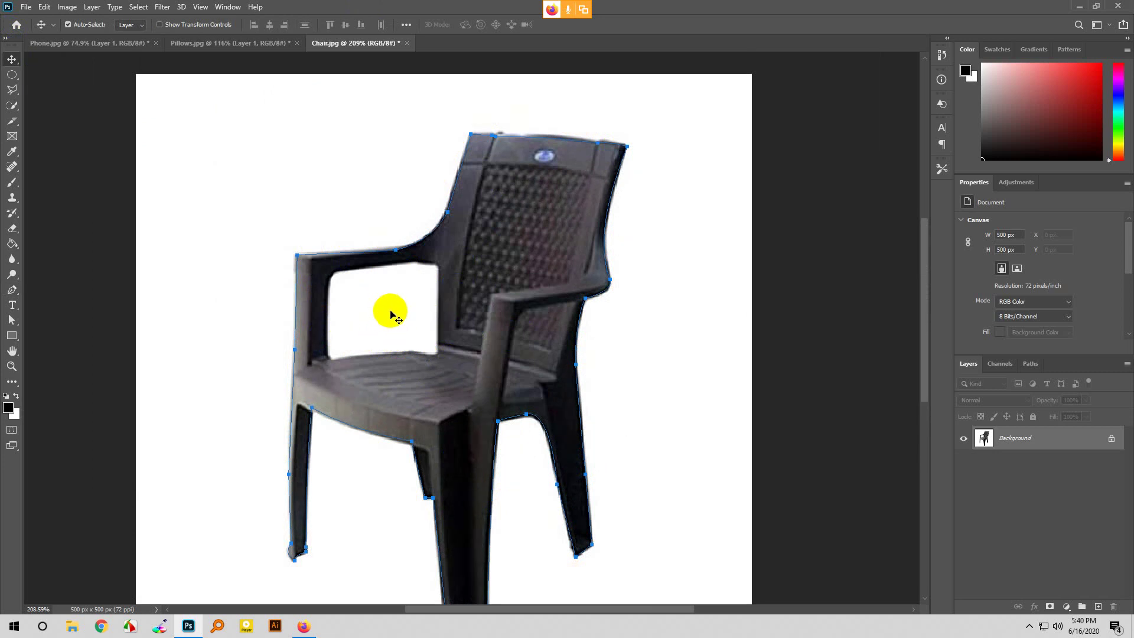
Step: Show the document's paths and compare the Work Path's thumbnail with the opening under the left armrest
click(1031, 363)
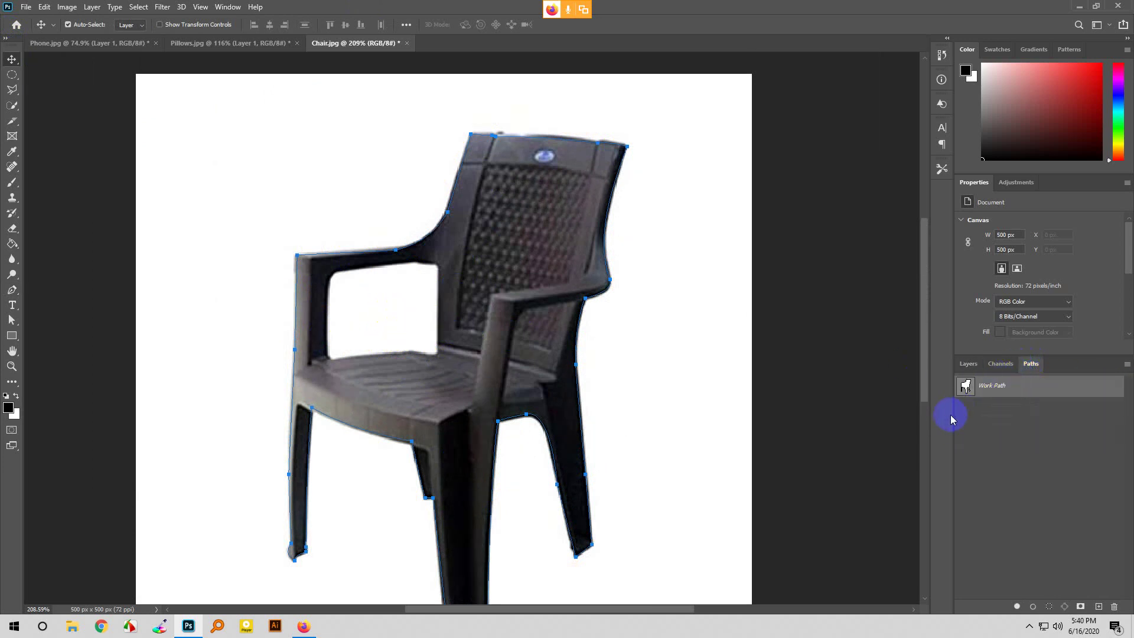
click(966, 390)
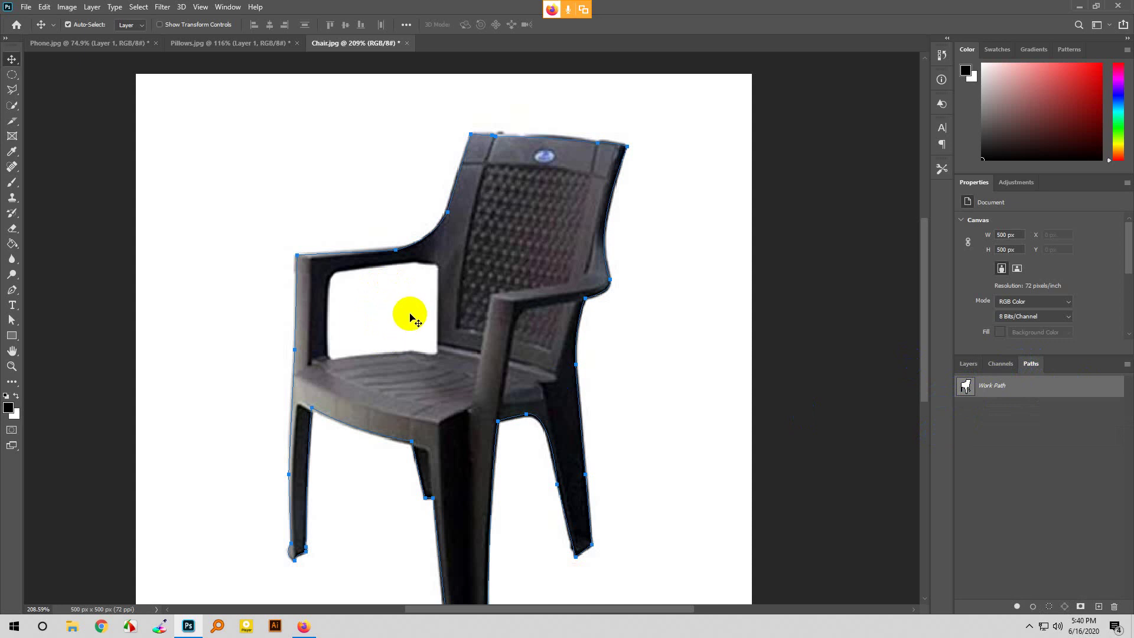
click(1112, 394)
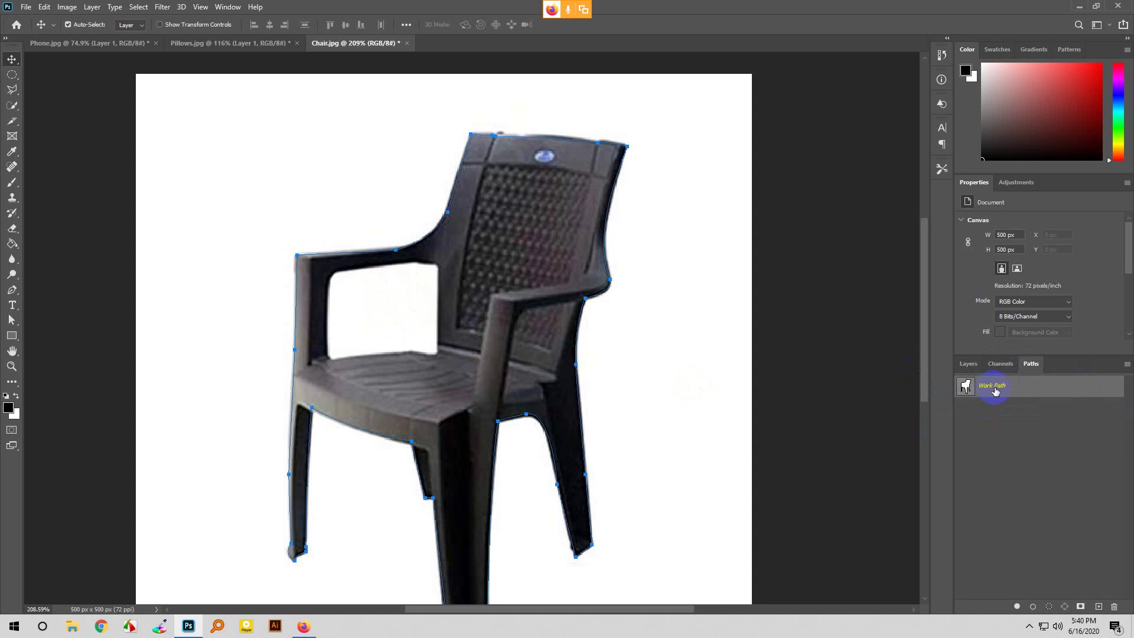
drag(995, 390, 400, 342)
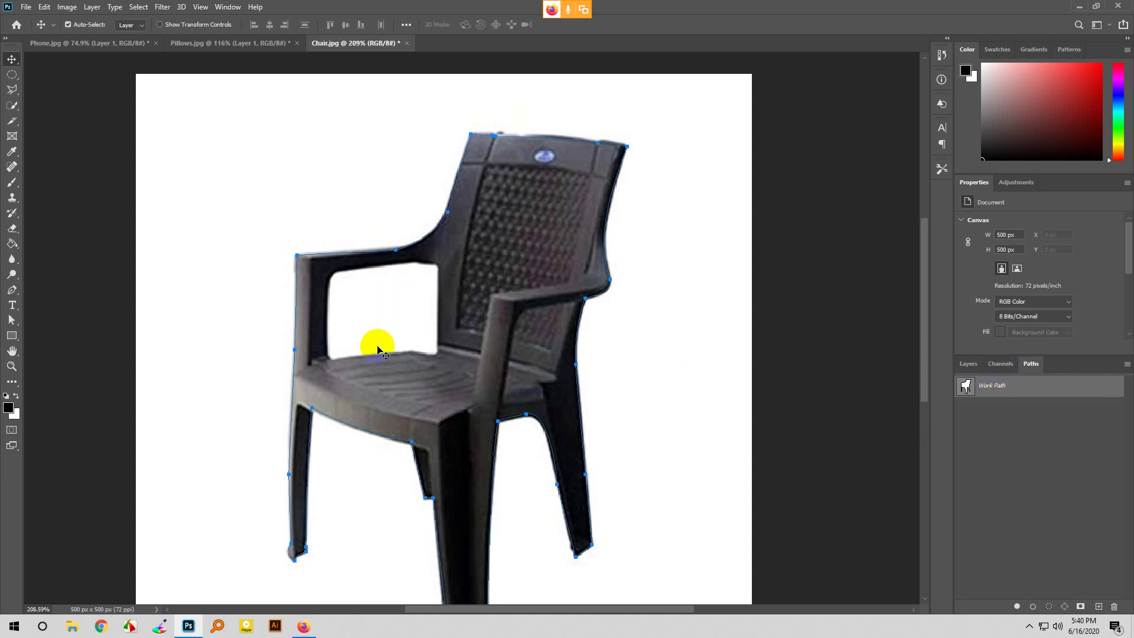
Step: Reactivate the Pen tool and view its available path operations
click(9, 322)
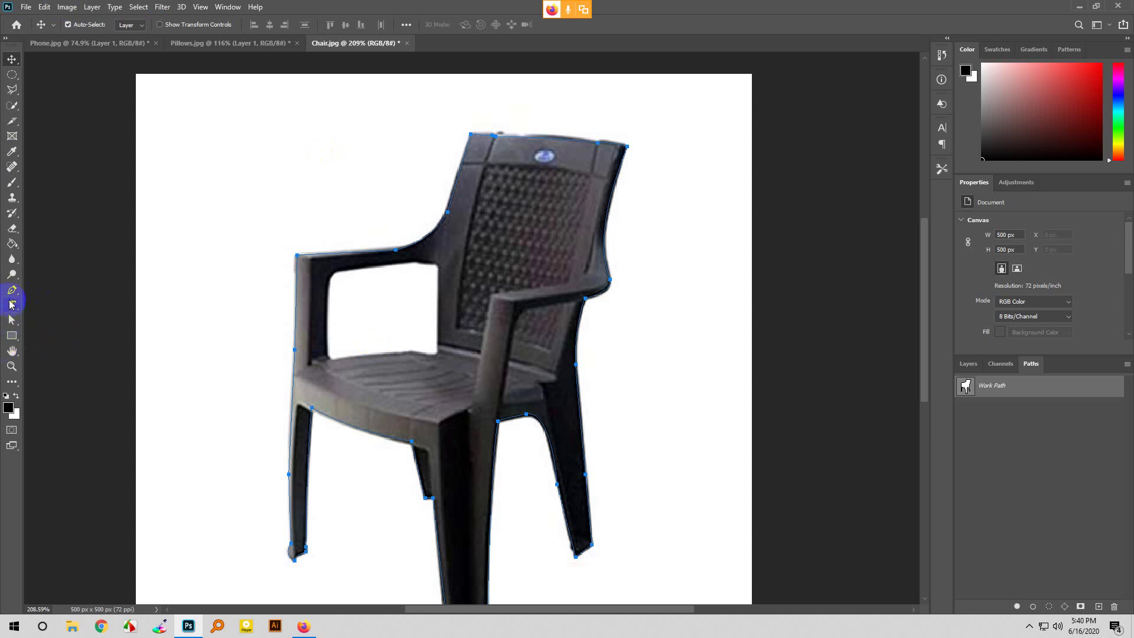
click(12, 292)
click(227, 7)
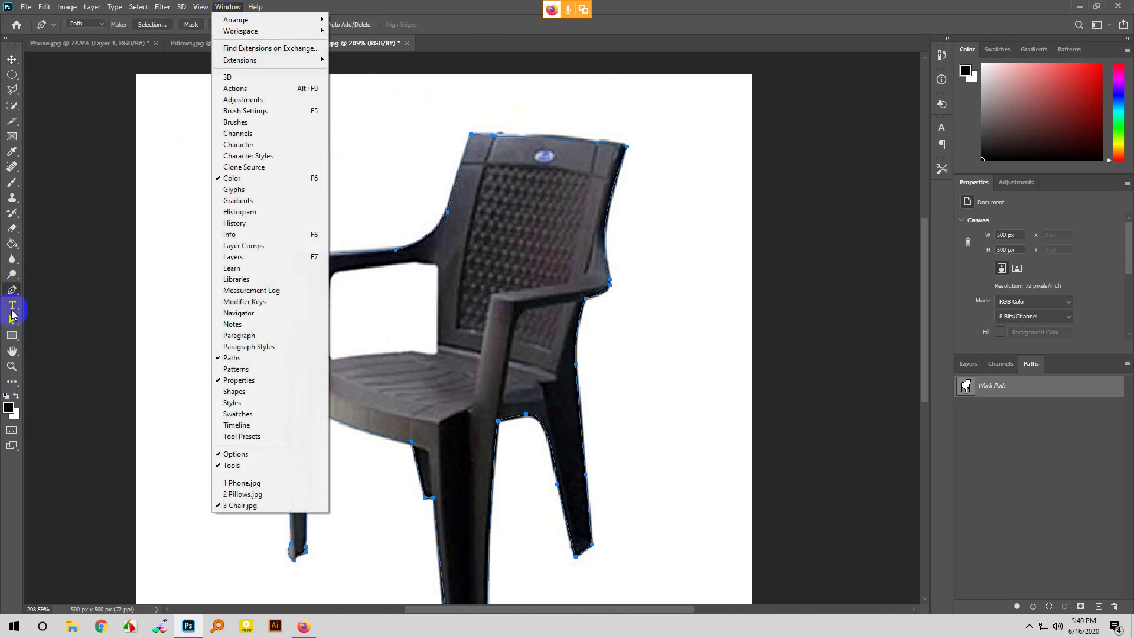
click(12, 292)
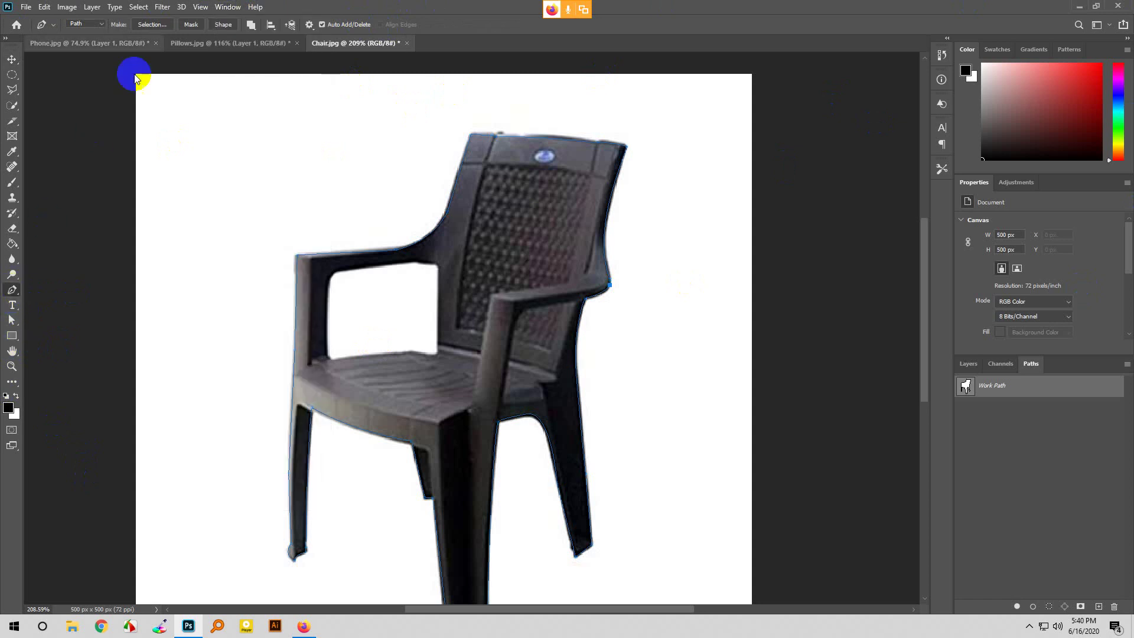
click(249, 26)
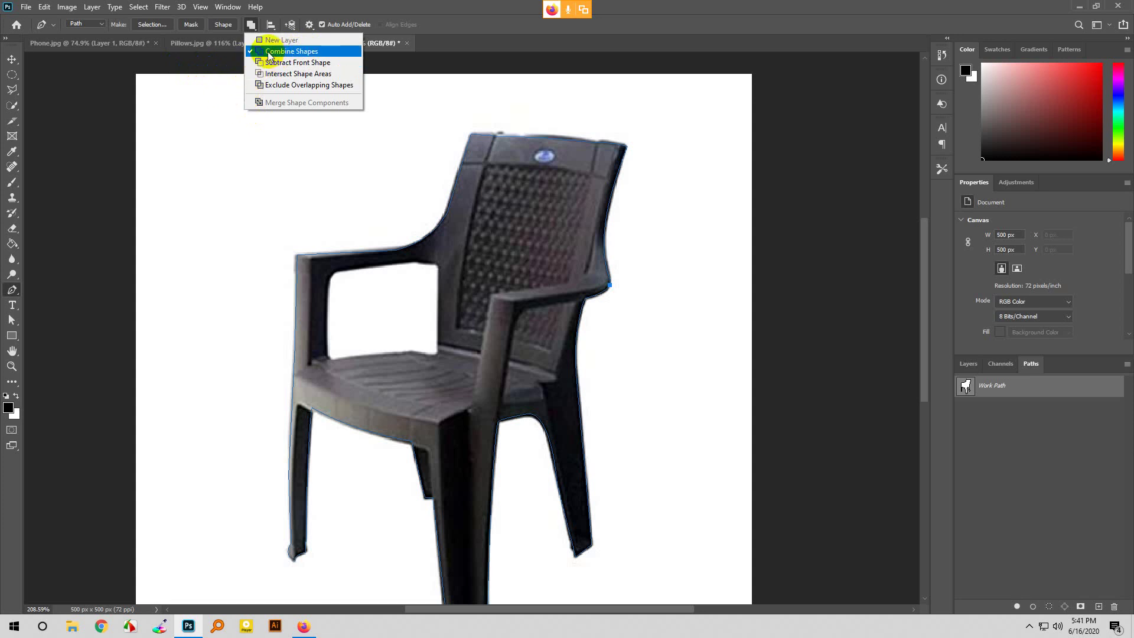
Step: View the pillow cutout in Pillows.jpg for comparison and return to Chair.jpg
click(195, 44)
click(226, 43)
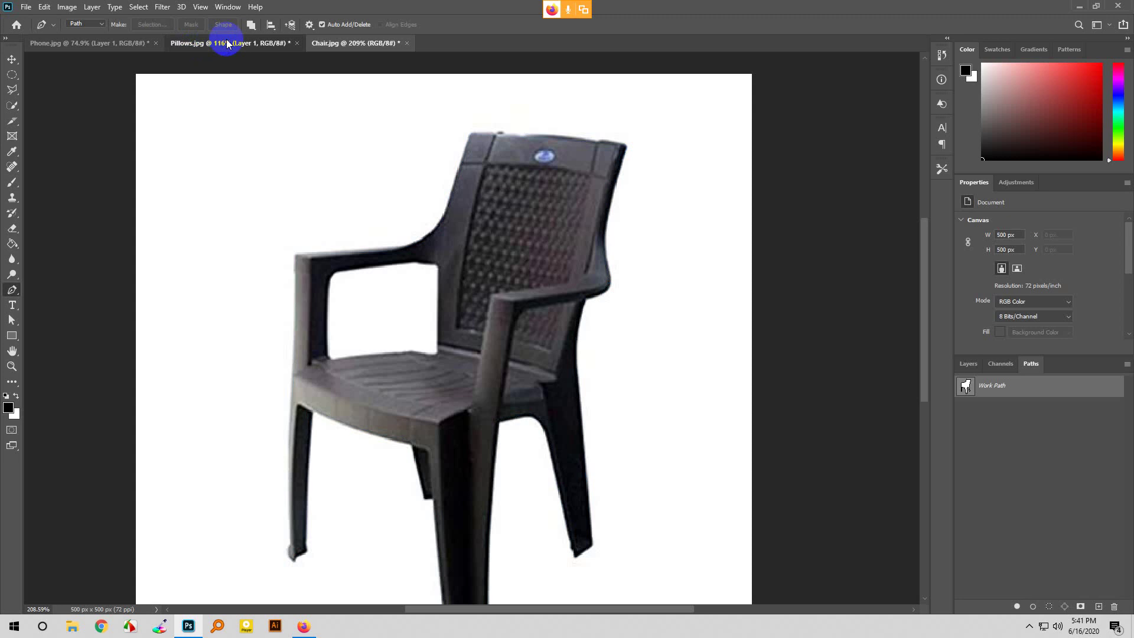
click(220, 41)
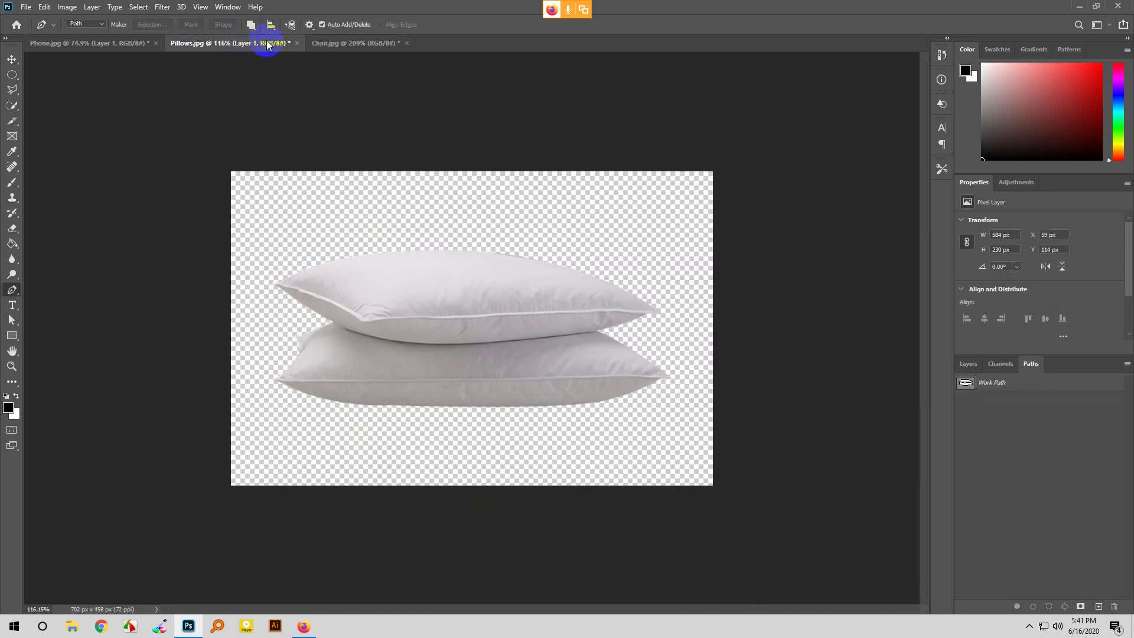
click(459, 349)
click(324, 44)
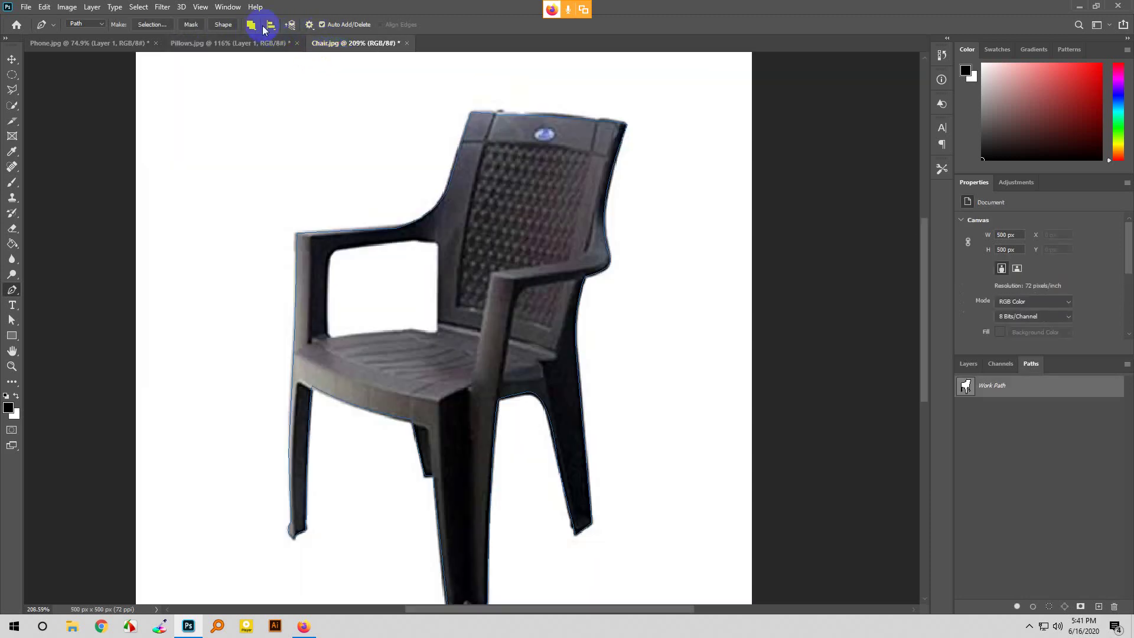
Step: Set the Pen tool's path operation to Subtract Front Shape
click(251, 25)
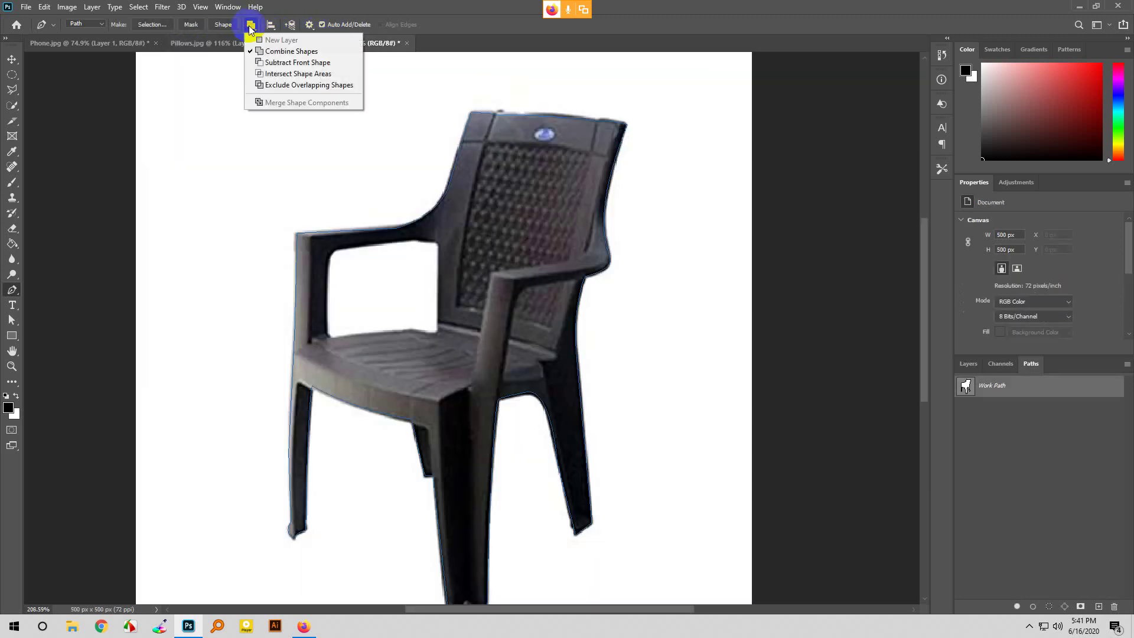
click(298, 63)
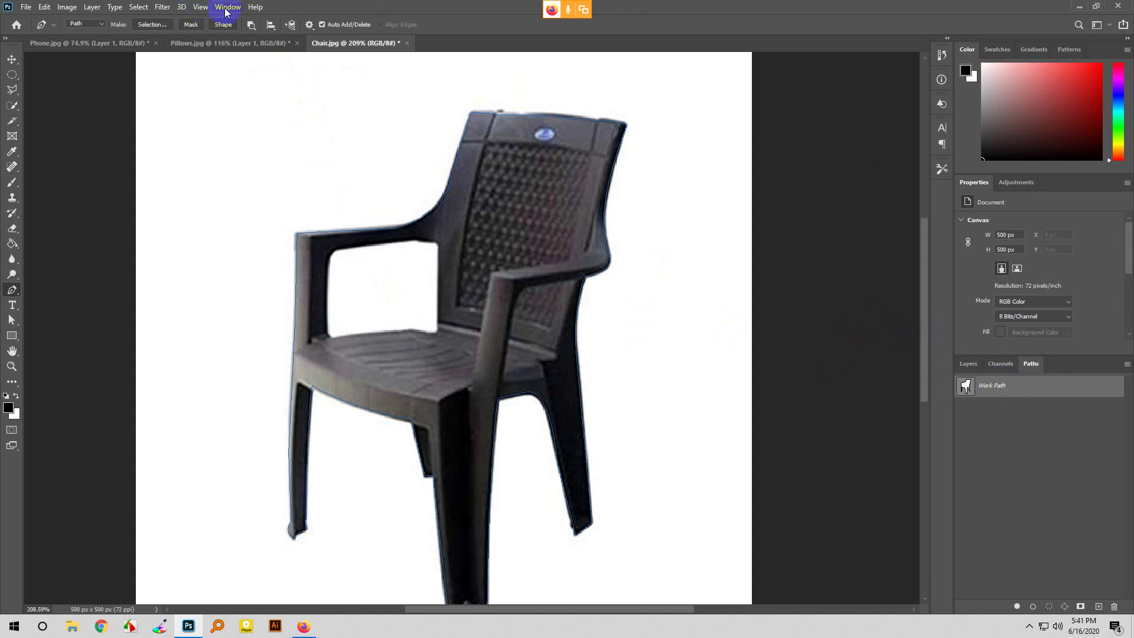
click(252, 26)
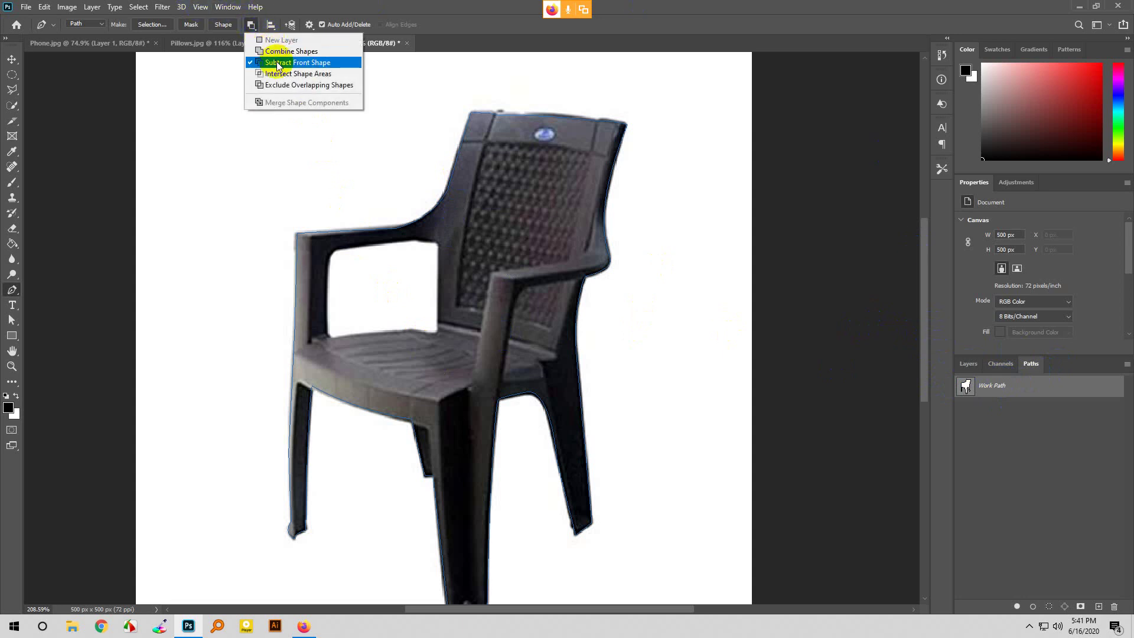
click(269, 64)
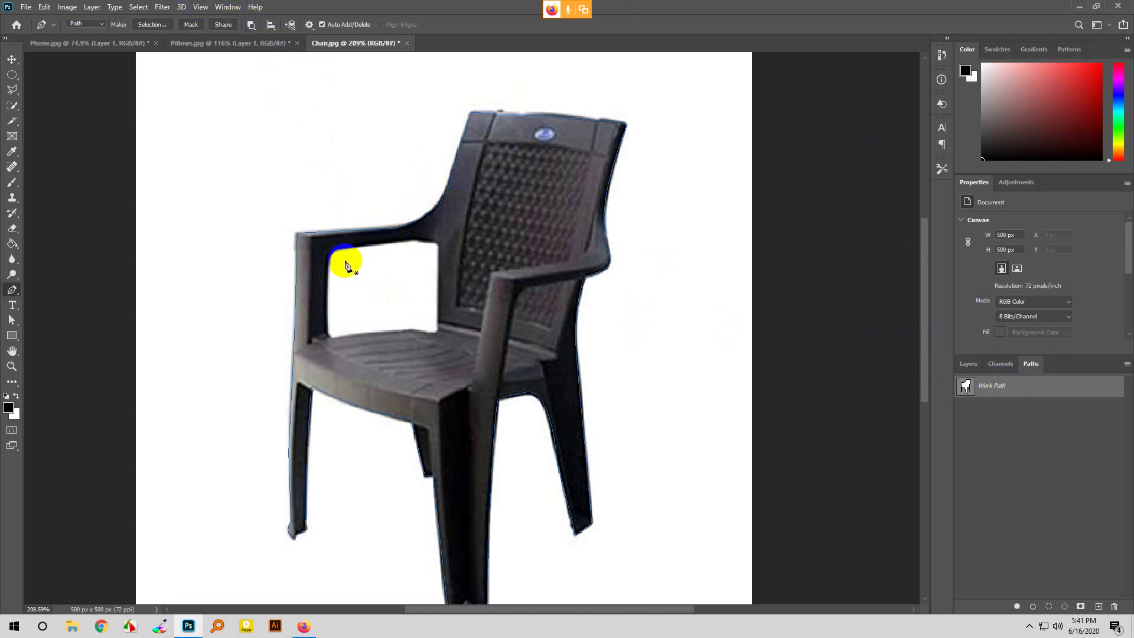
Step: Trace the opening under the left armrest with the Pen tool, from its lower-left corner along the seat edge and up the backrest side
scroll(347, 261, up, 3)
click(328, 368)
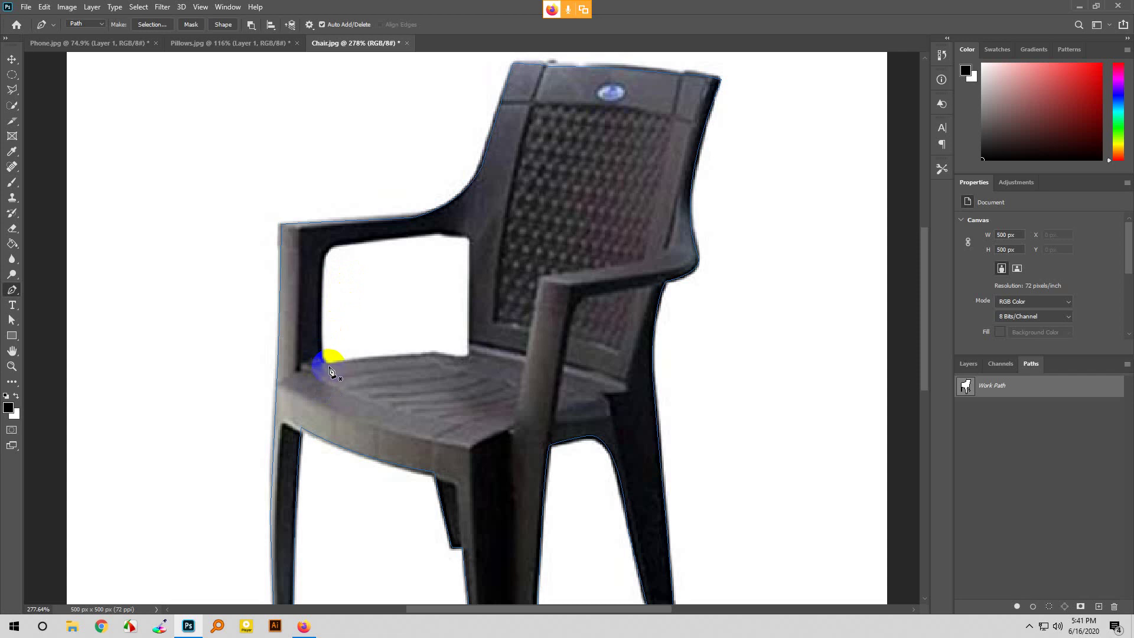
click(441, 362)
drag(440, 358, 473, 358)
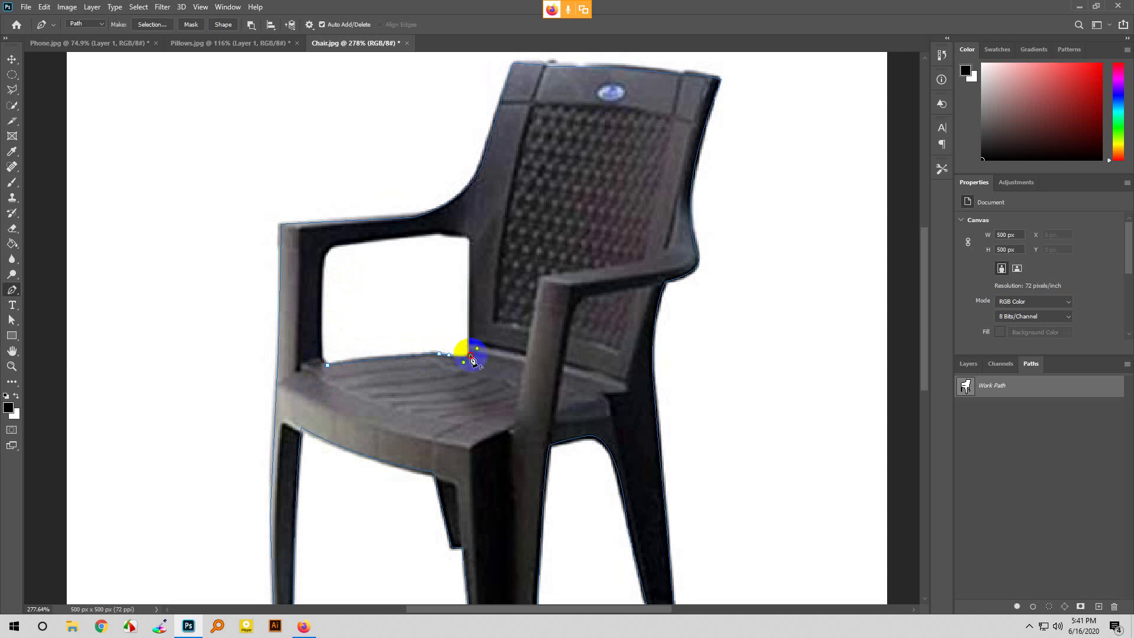
alt+click(471, 357)
drag(471, 239, 448, 233)
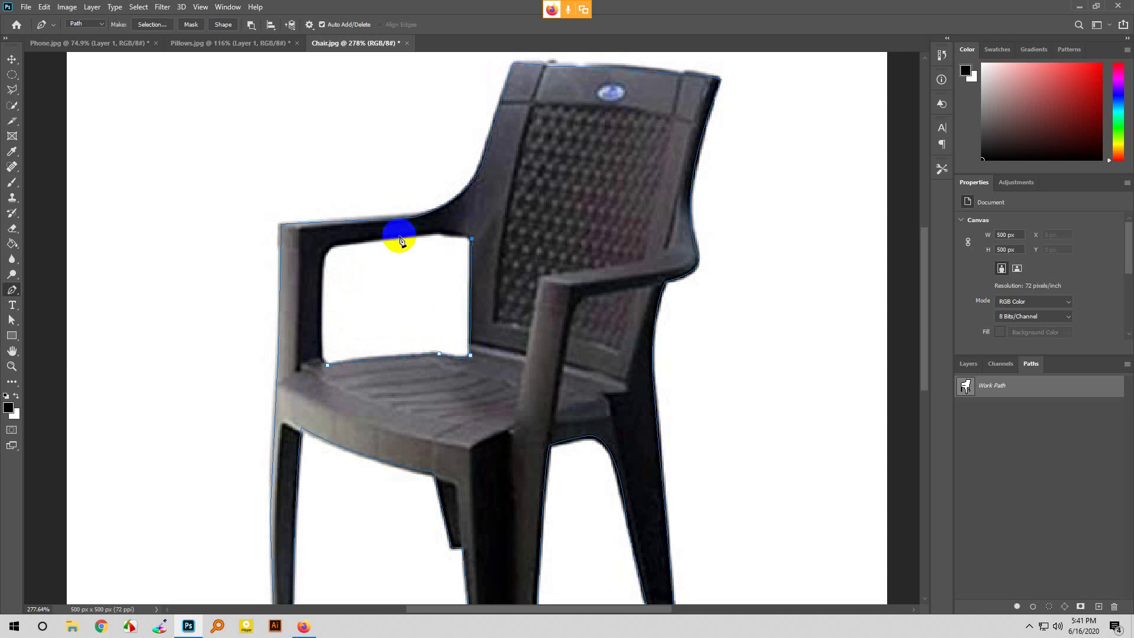
Step: Continue the opening's path along the armrest's underside and down the front post, closing it at the starting anchor
click(405, 238)
key(ctrl+z)
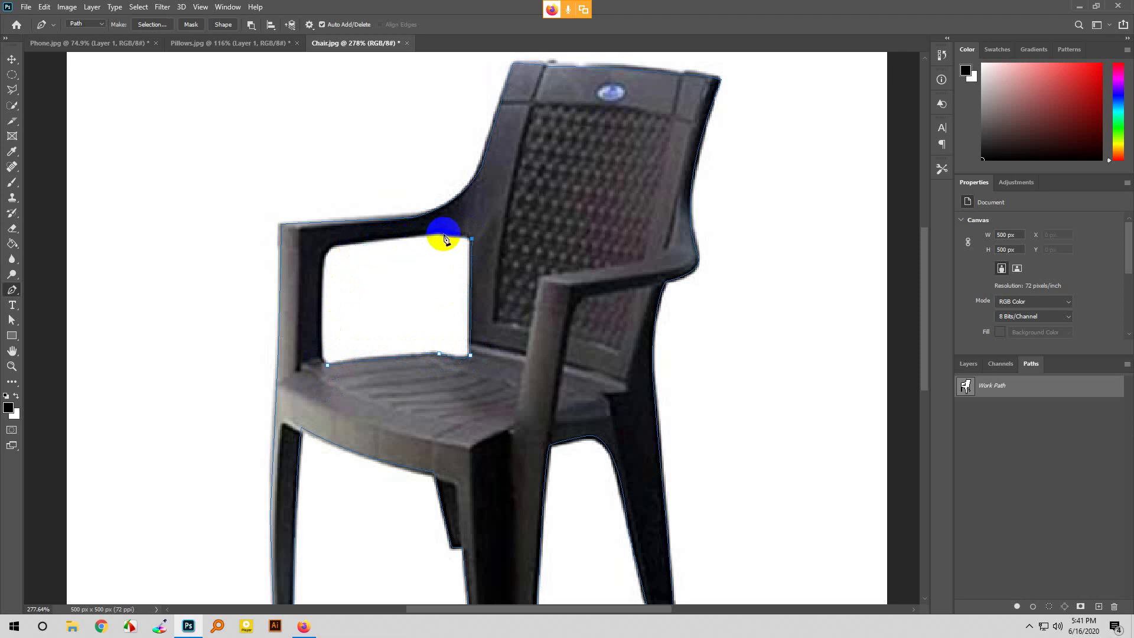
click(404, 236)
click(361, 240)
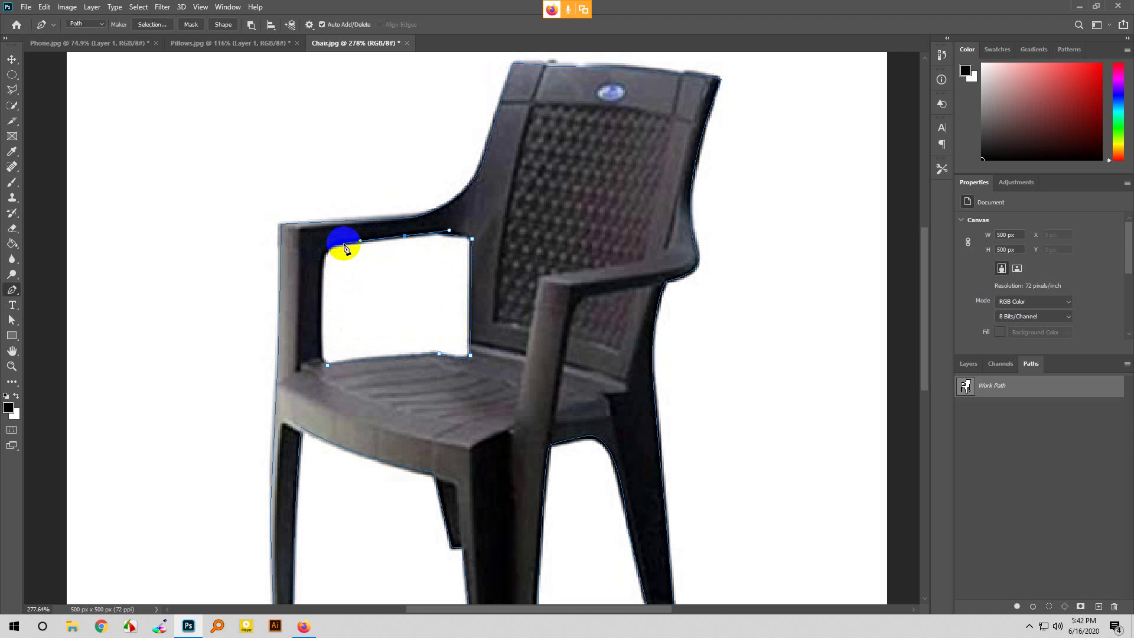
click(329, 251)
drag(329, 251, 321, 309)
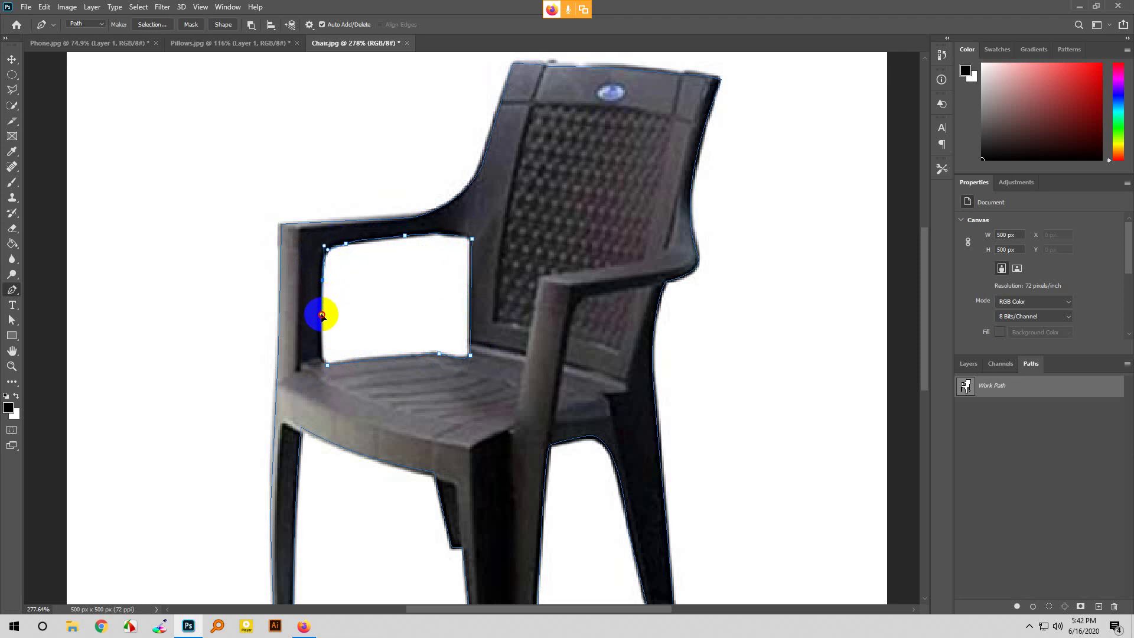
drag(328, 366, 341, 379)
scroll(306, 242, down, 3)
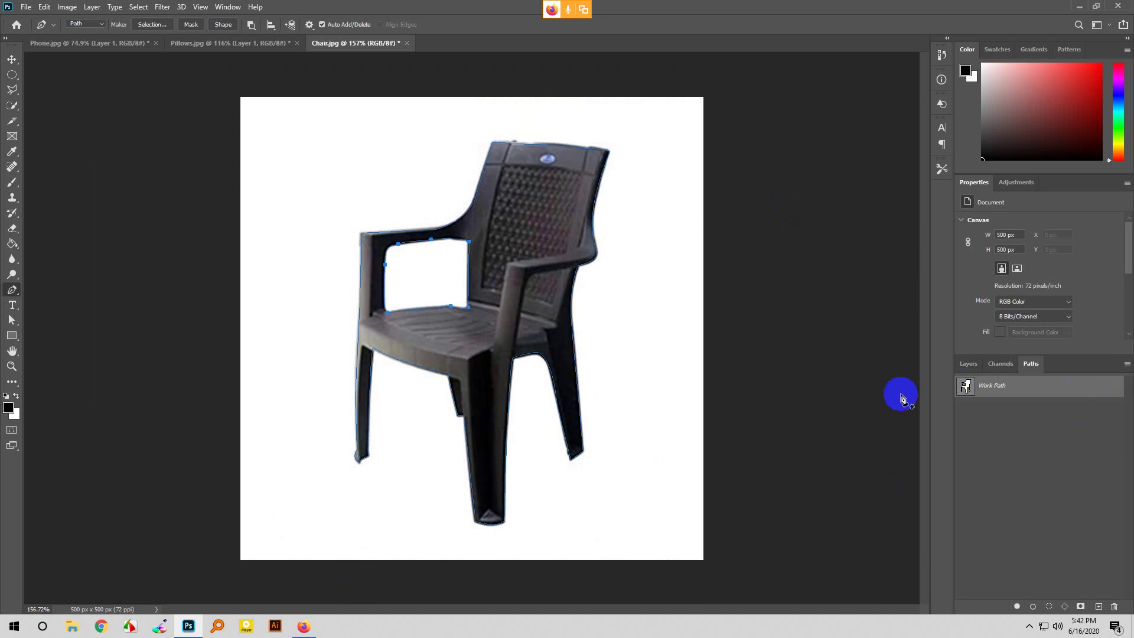
Step: Load the chair's Work Path as a selection and add a new layer above the Background
ctrl+click(966, 388)
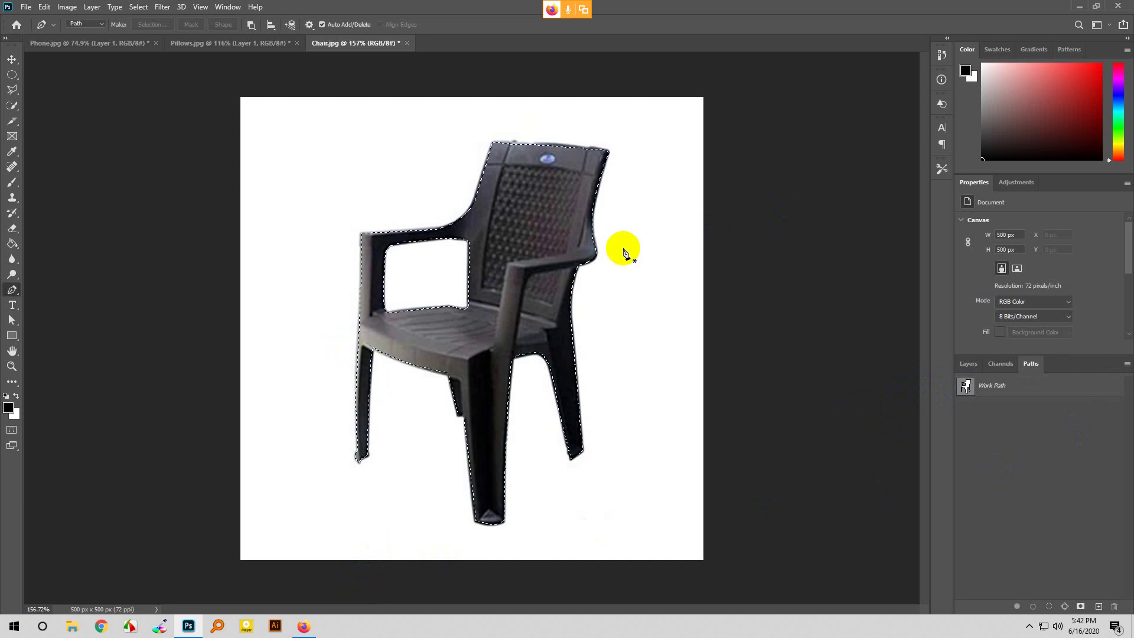
click(970, 364)
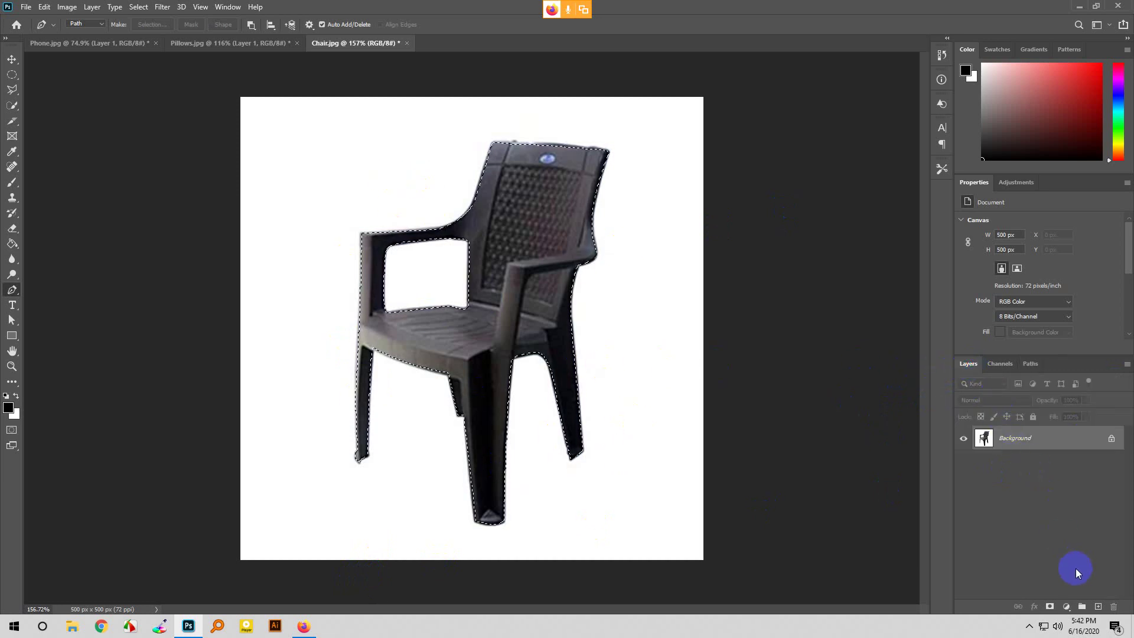
click(1099, 607)
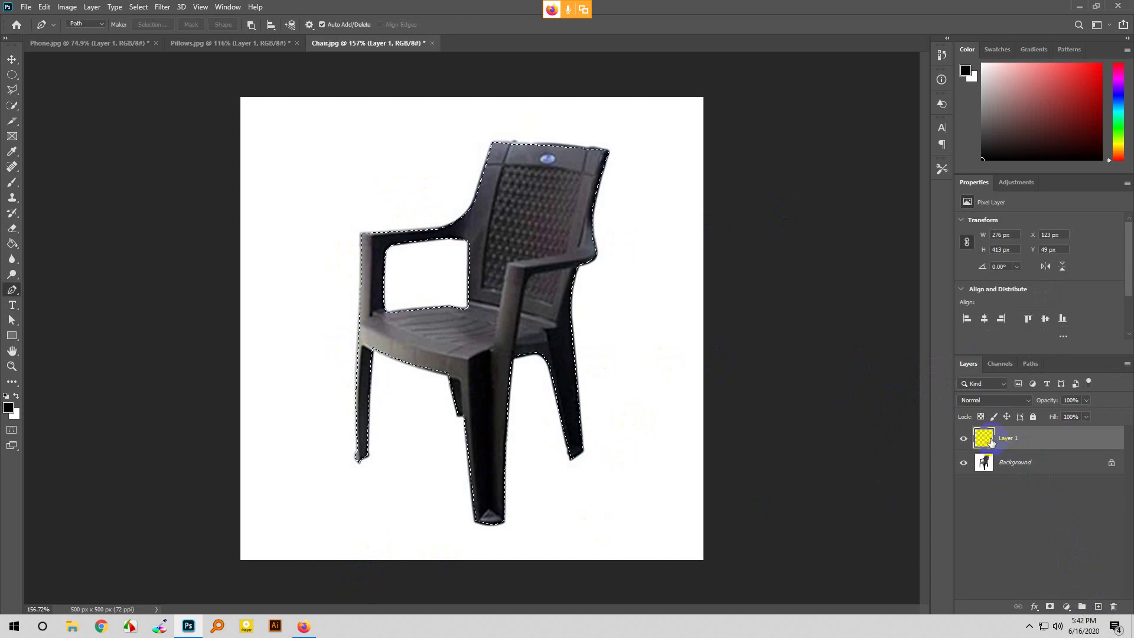
Step: Copy the selected chair from the Background onto Layer 1, clear the selection, and hide the Background layer
click(990, 462)
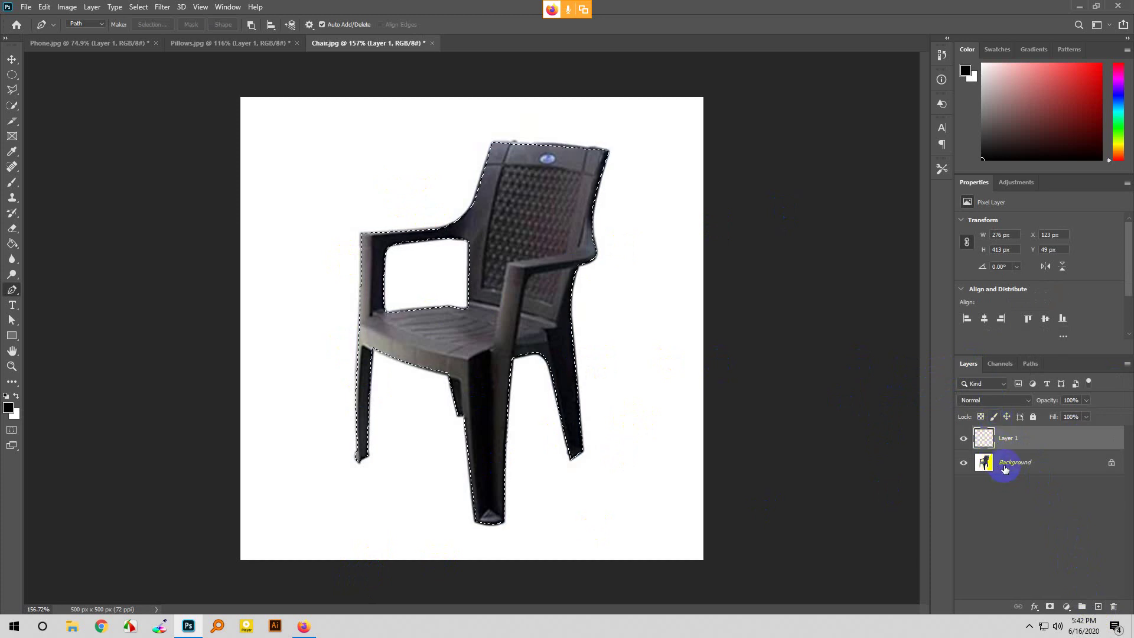
mouse_move(998, 442)
mouse_down()
mouse_move(985, 437)
mouse_move(984, 467)
mouse_move(986, 443)
mouse_up()
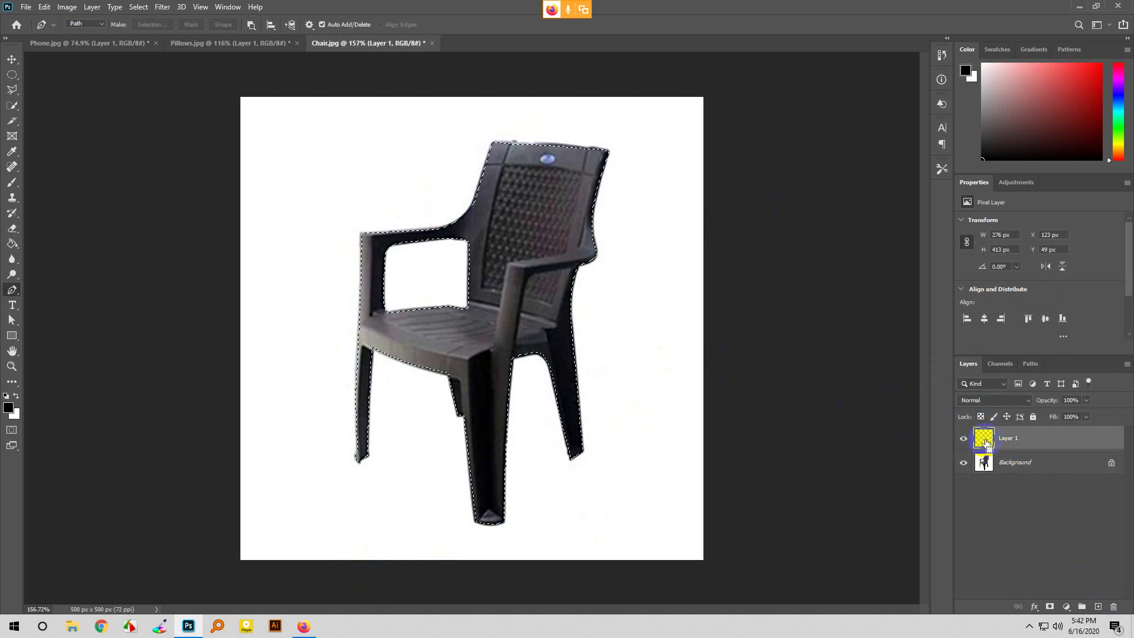
key(ctrl+d)
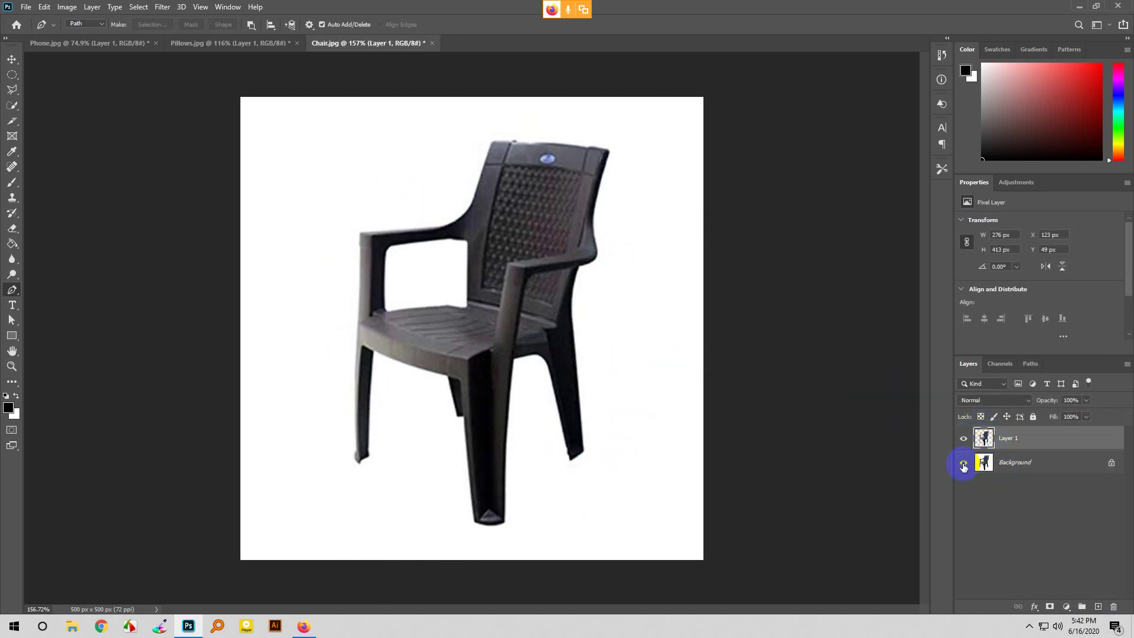
click(964, 462)
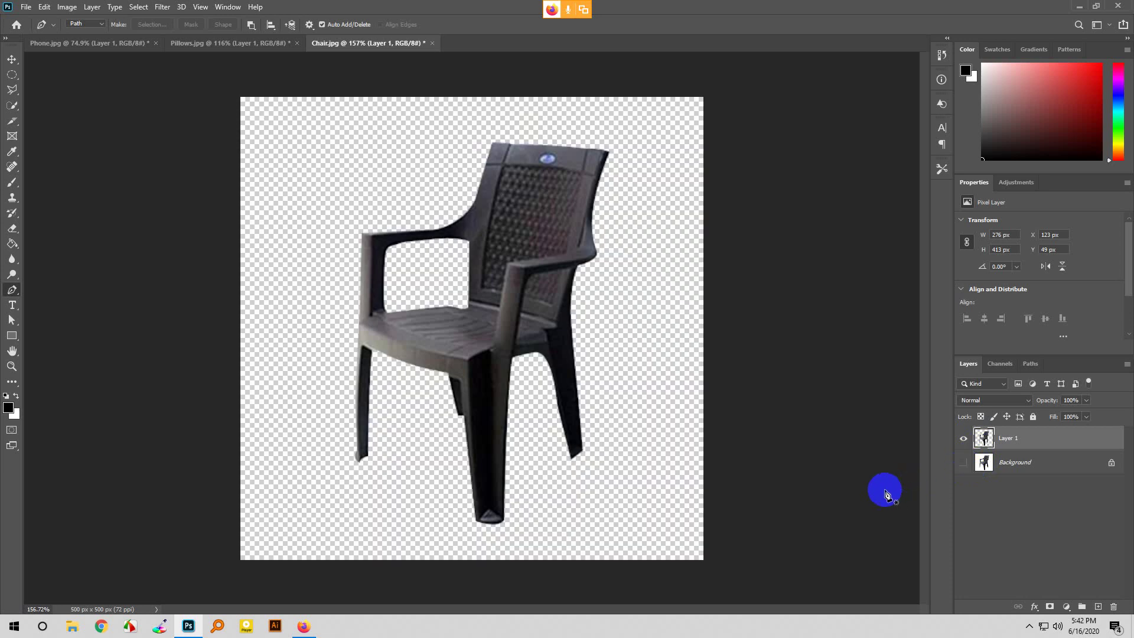
click(12, 59)
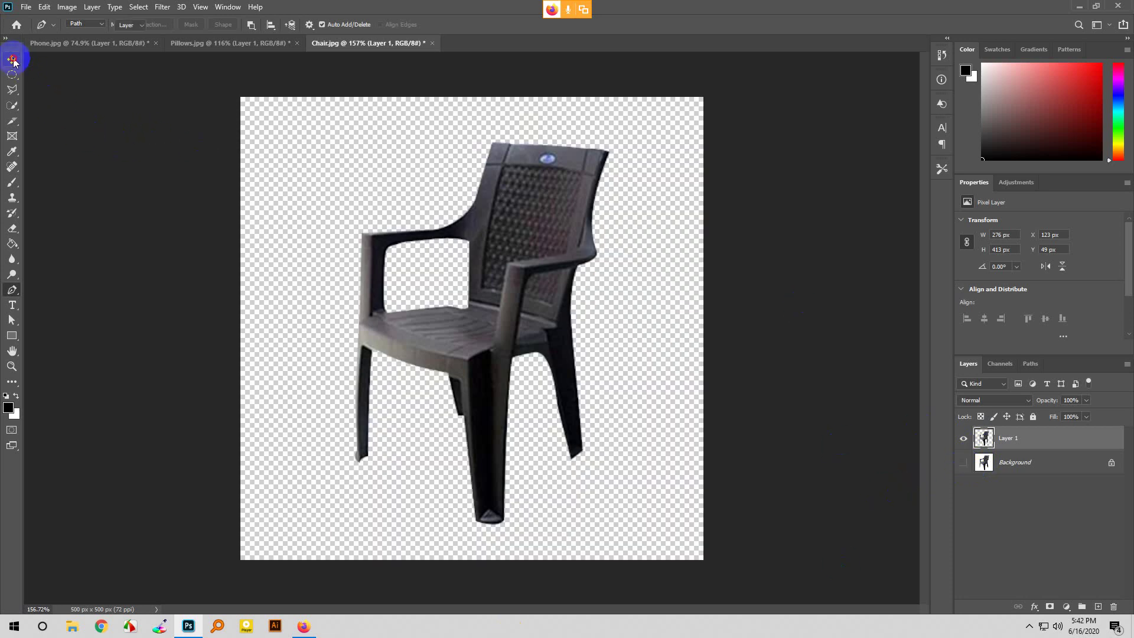
drag(408, 367, 446, 370)
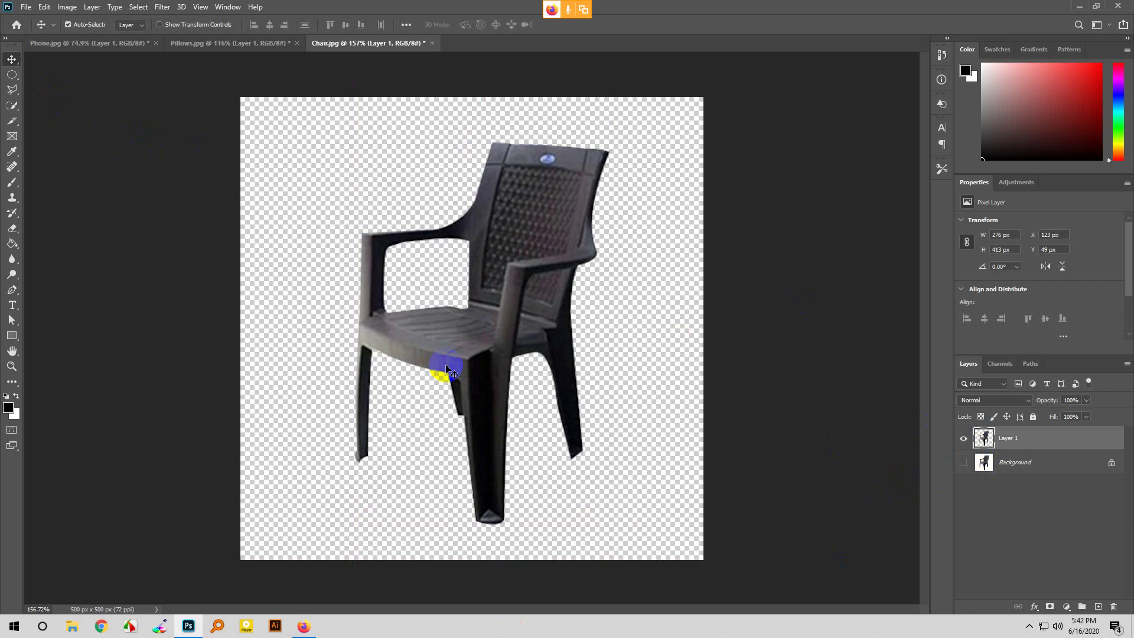
Step: Switch to Google Classroom in Firefox, expand Class 3 Homeworks under Pentool, and preview Big Sofa.jpg
click(273, 621)
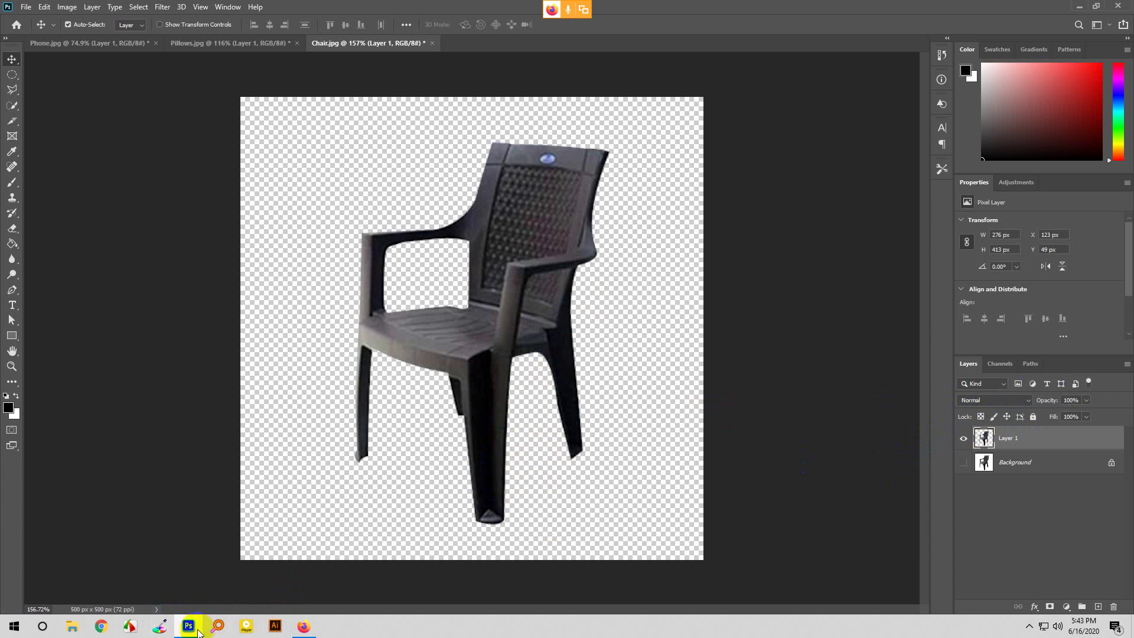
click(304, 626)
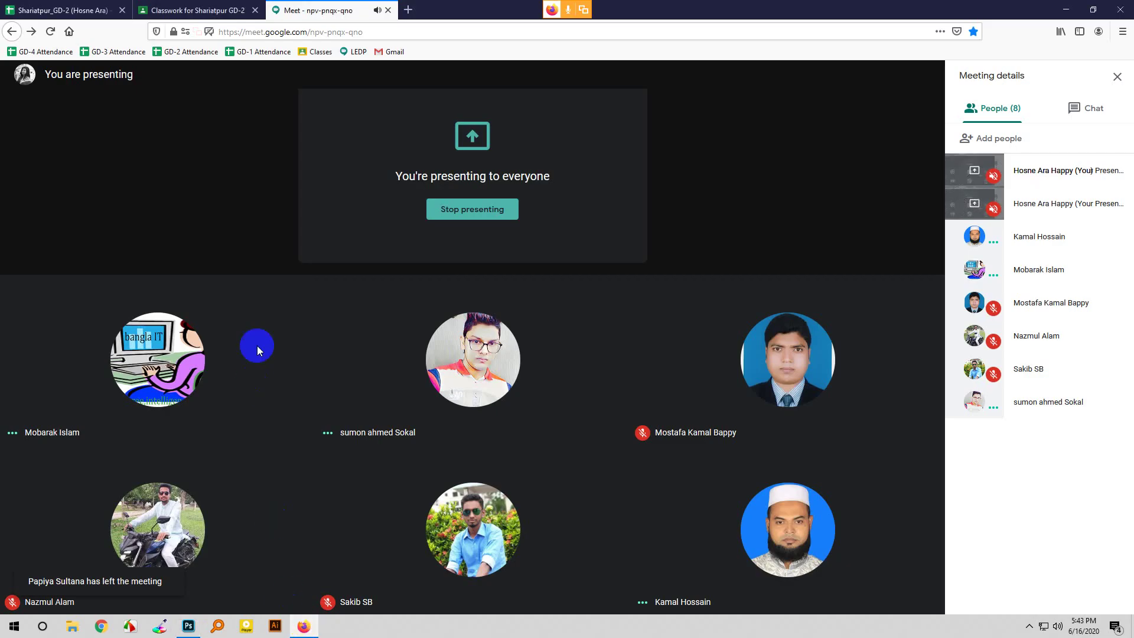
click(201, 8)
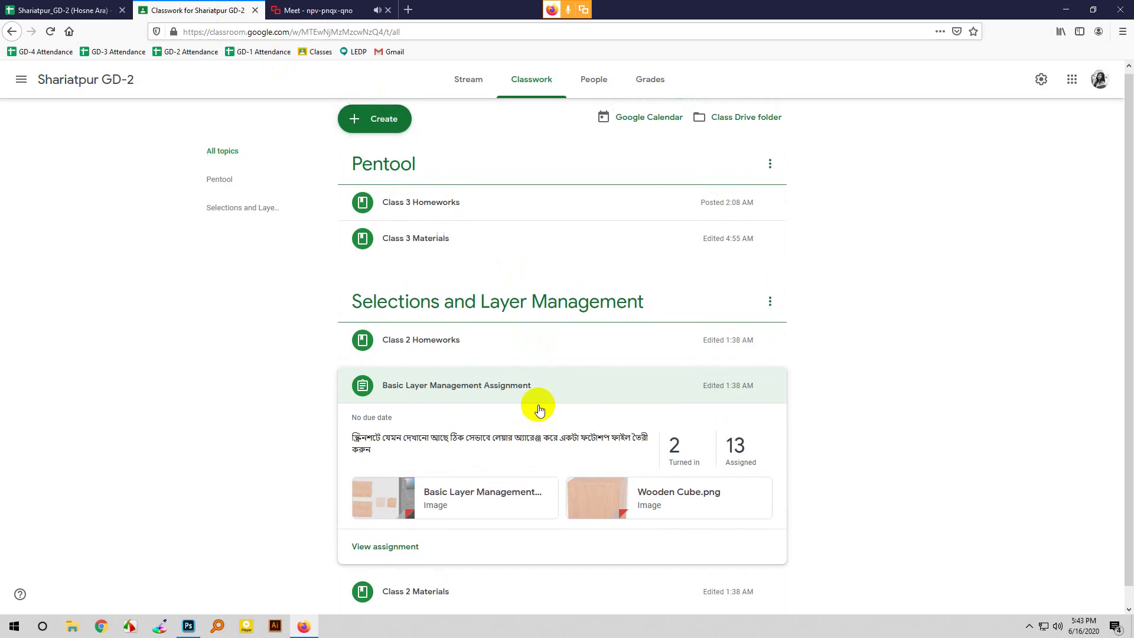
click(471, 247)
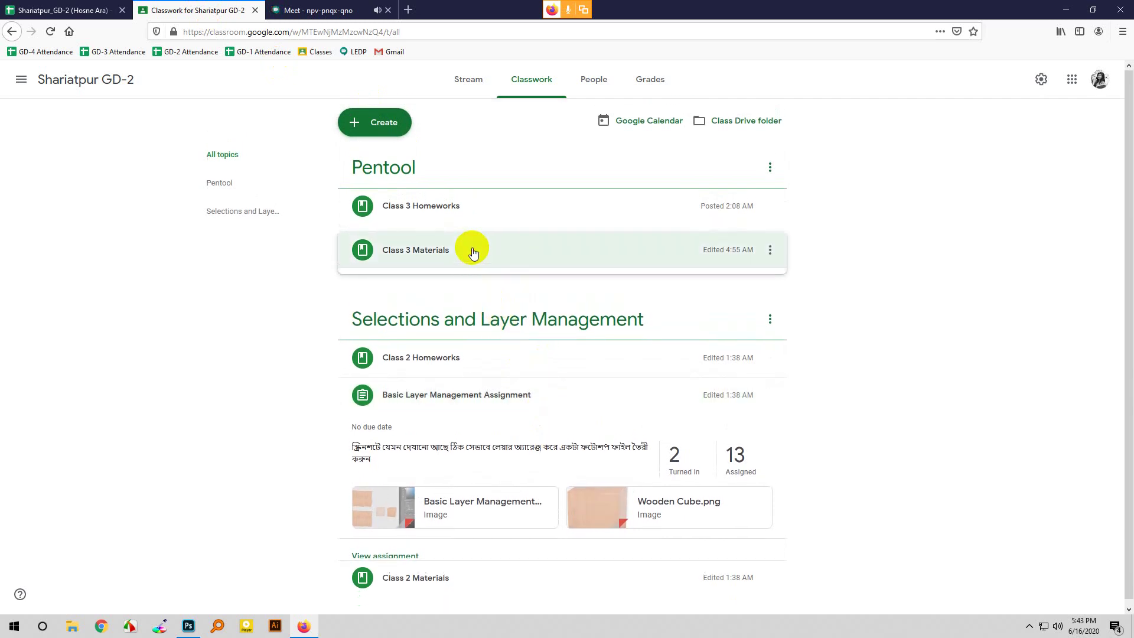
click(467, 217)
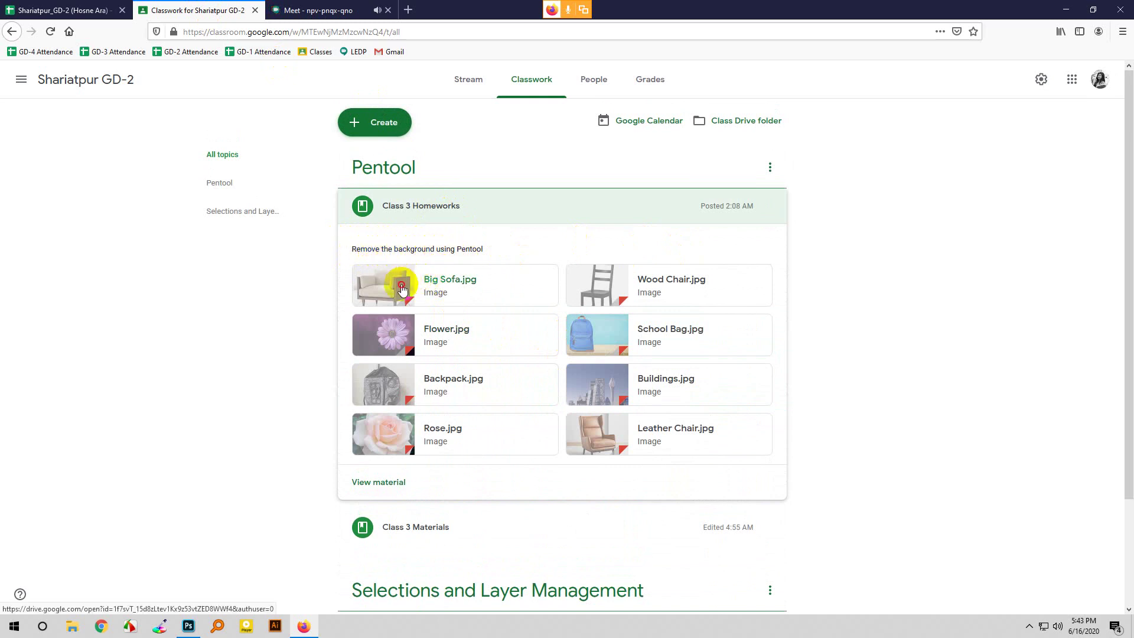
click(406, 284)
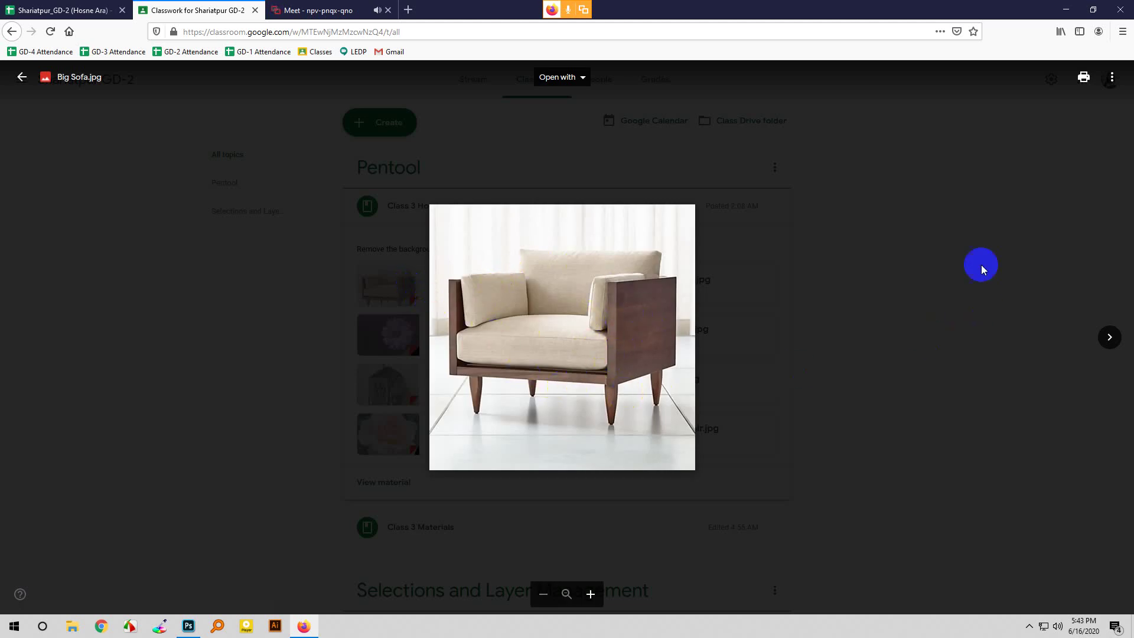
click(1022, 168)
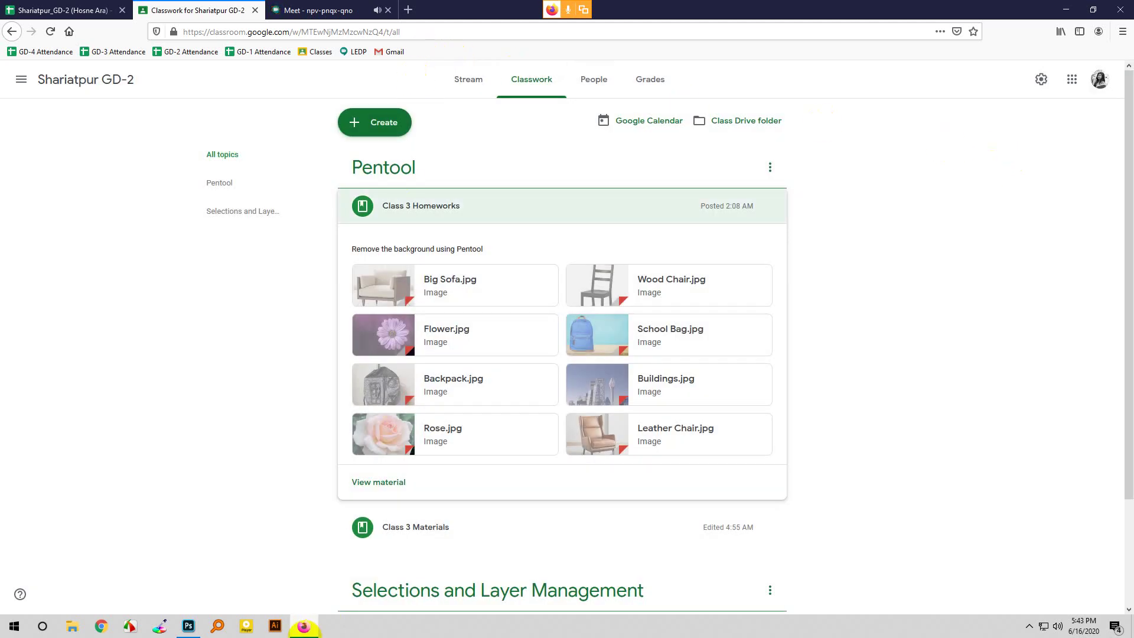
Step: Return to Photoshop, activate the Elliptical Marquee tool, view Chair.jpg's Work Path entry, and switch back to the Move tool
click(192, 631)
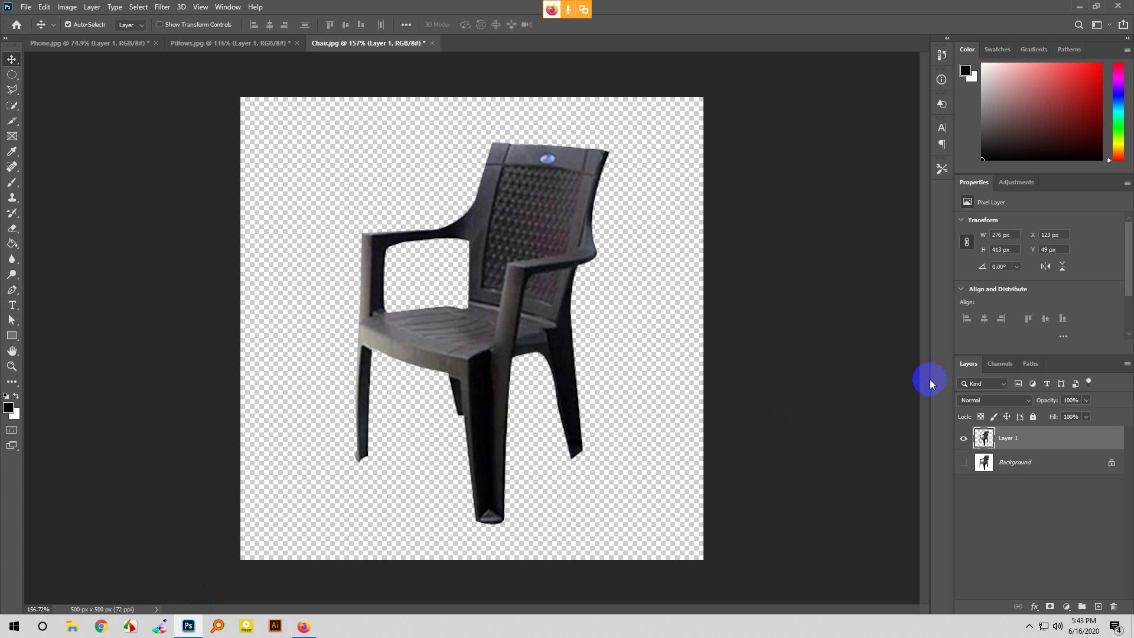
click(11, 75)
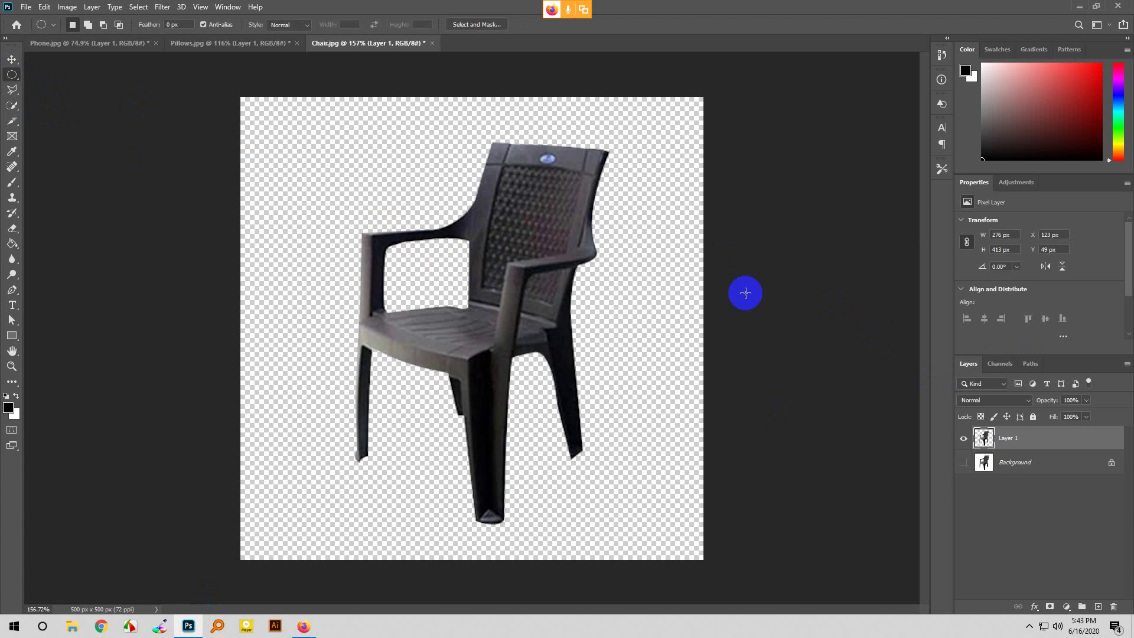
click(1033, 365)
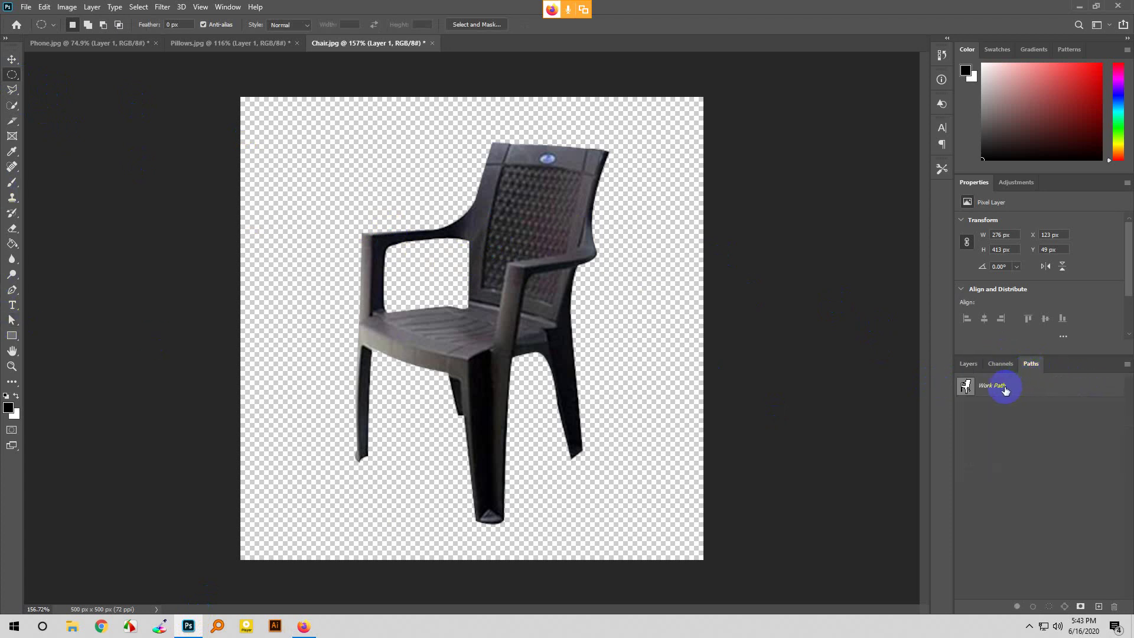
click(11, 59)
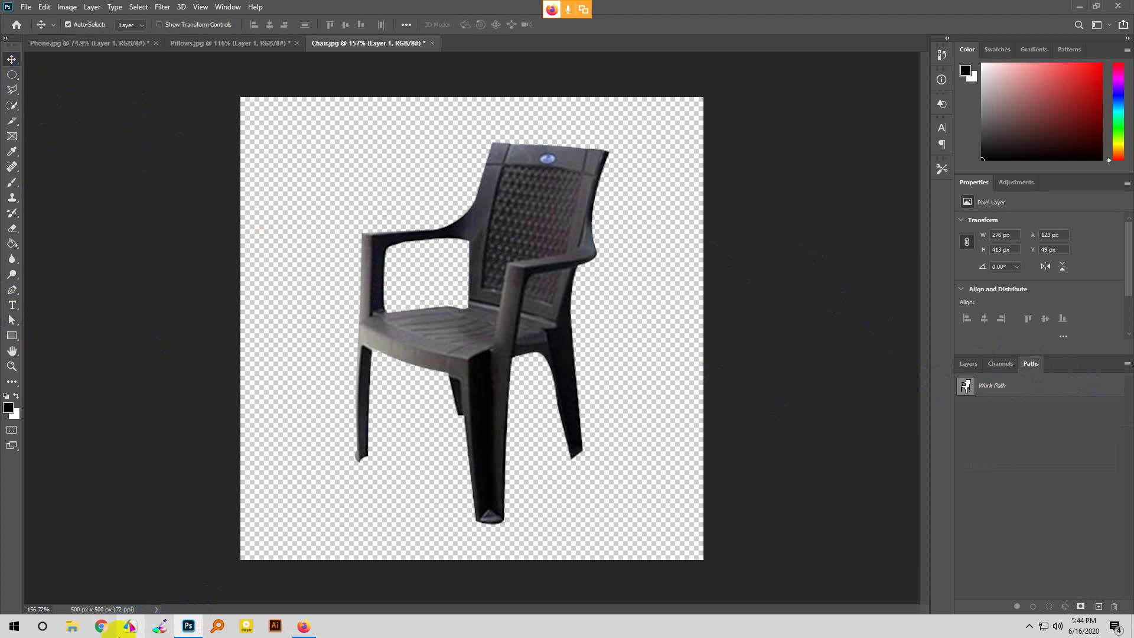
mouse_move(194, 631)
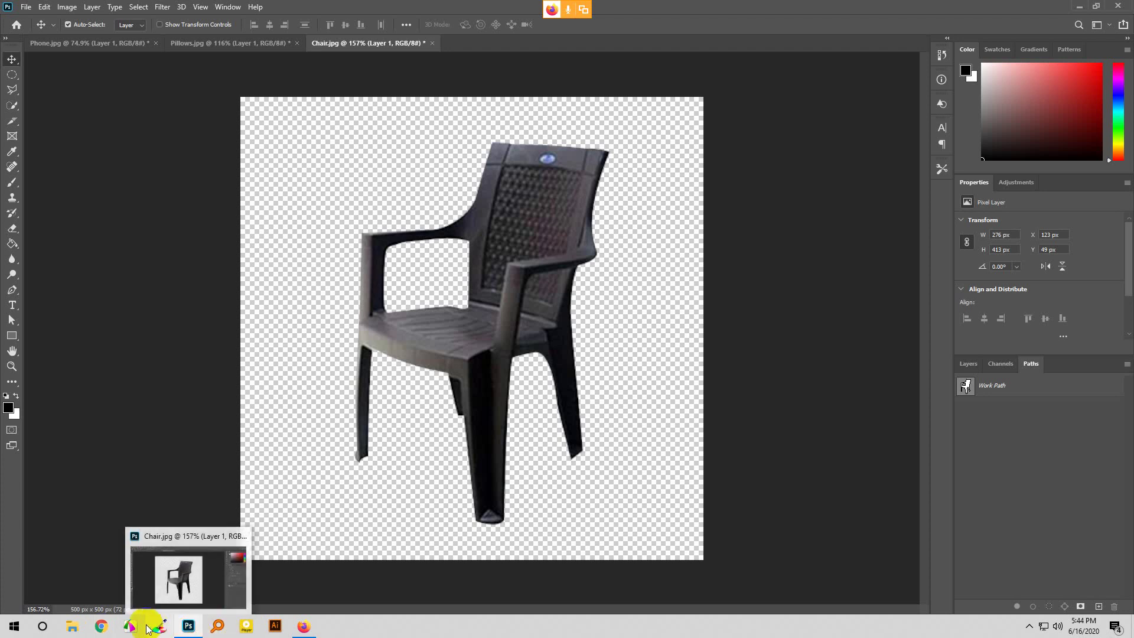
Step: Switch to Google Classroom in Firefox and preview the homework images Leather Chair.jpg, Rose.jpg, Buildings.jpg and Backpack.jpg
click(300, 631)
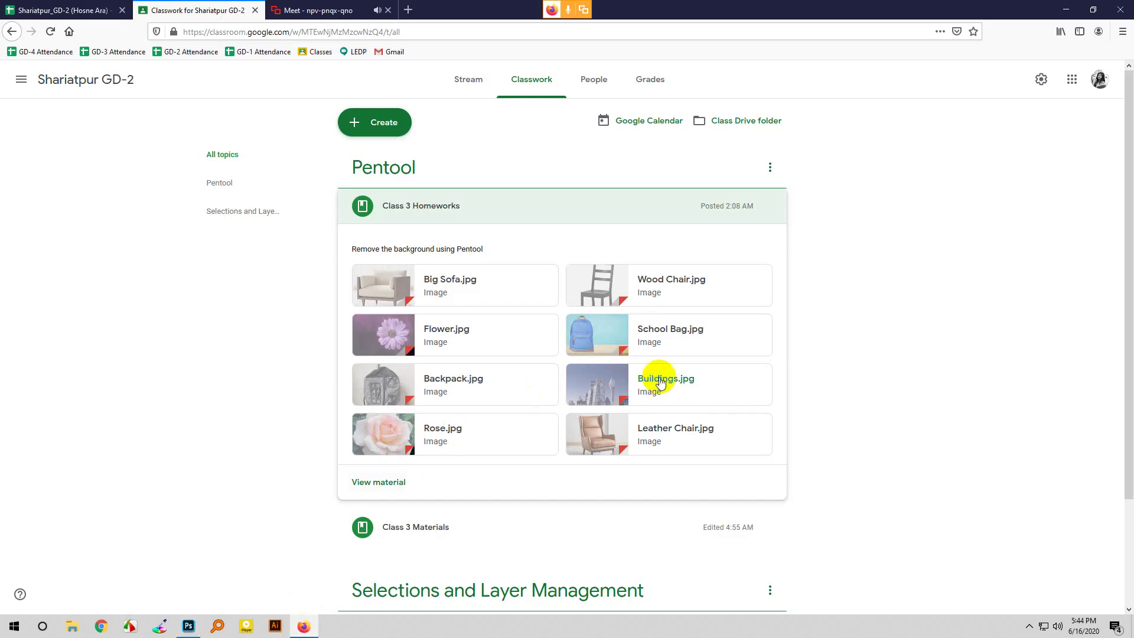
click(655, 428)
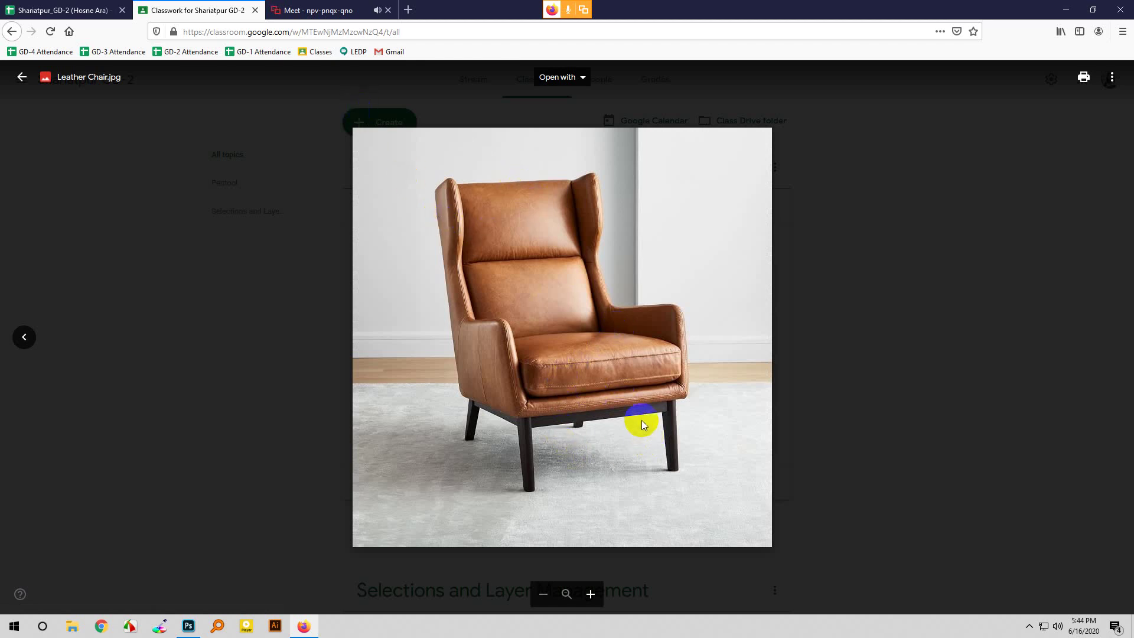
key(Left)
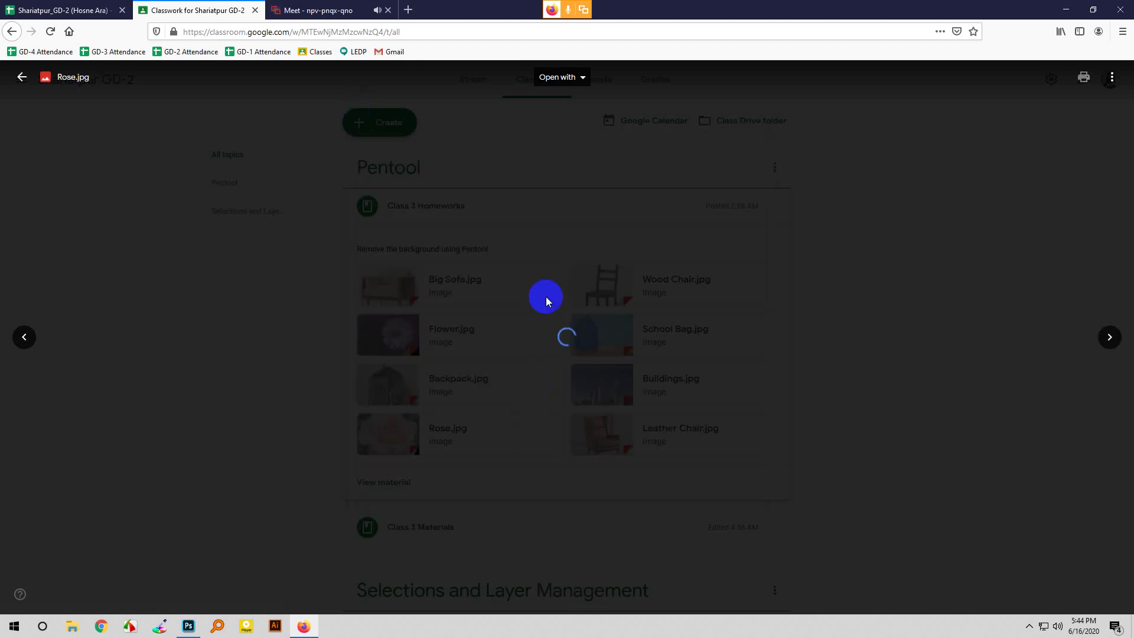
click(534, 425)
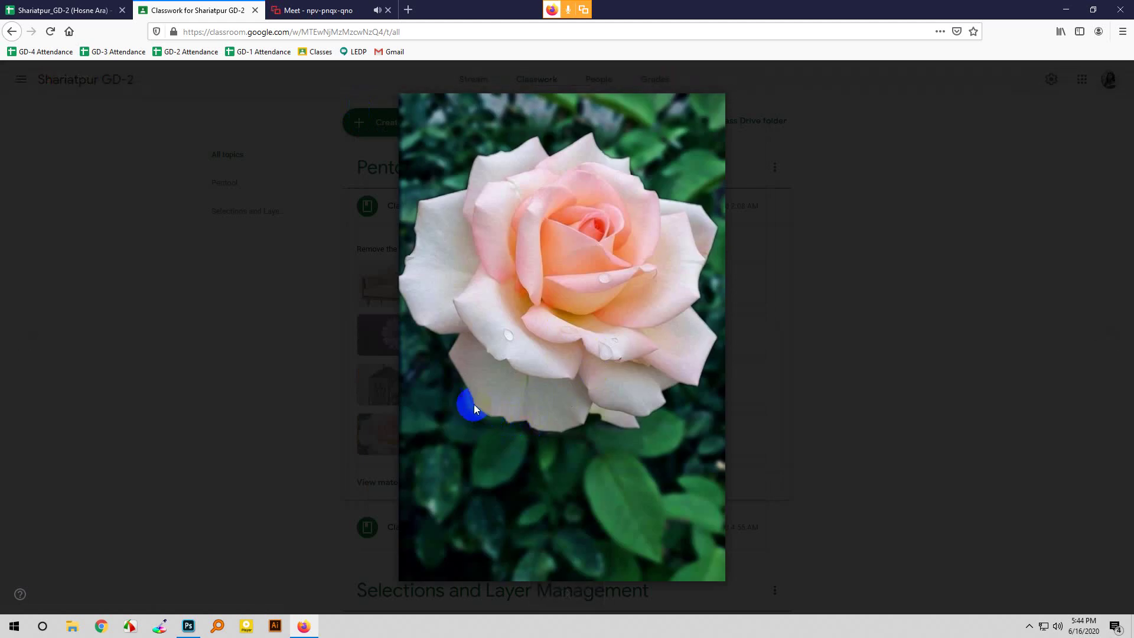
click(681, 214)
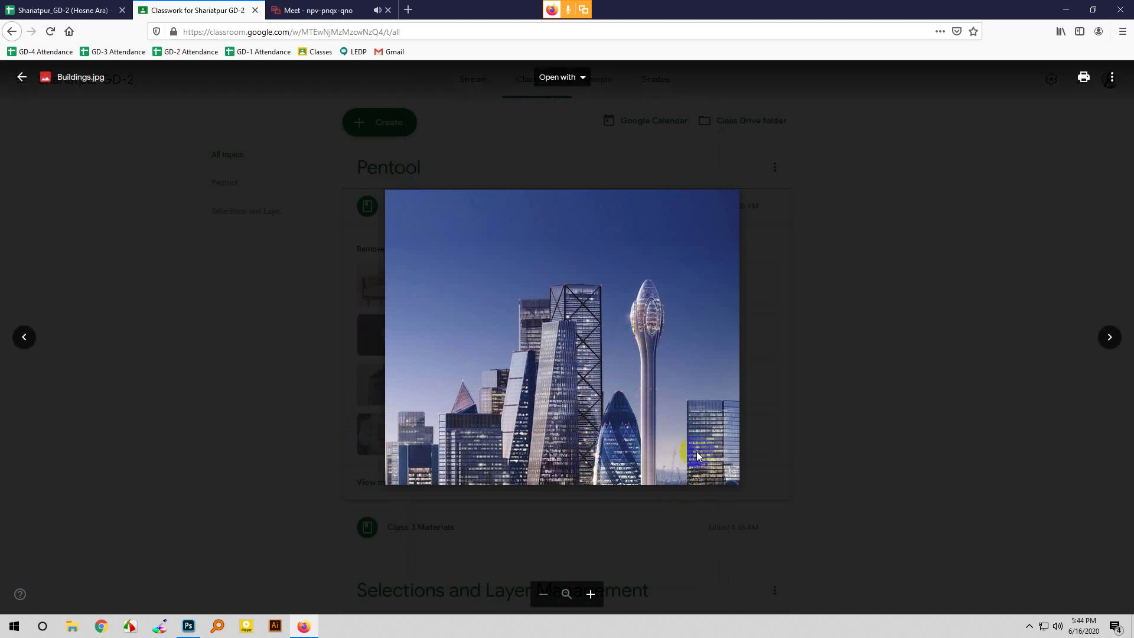
key(Left)
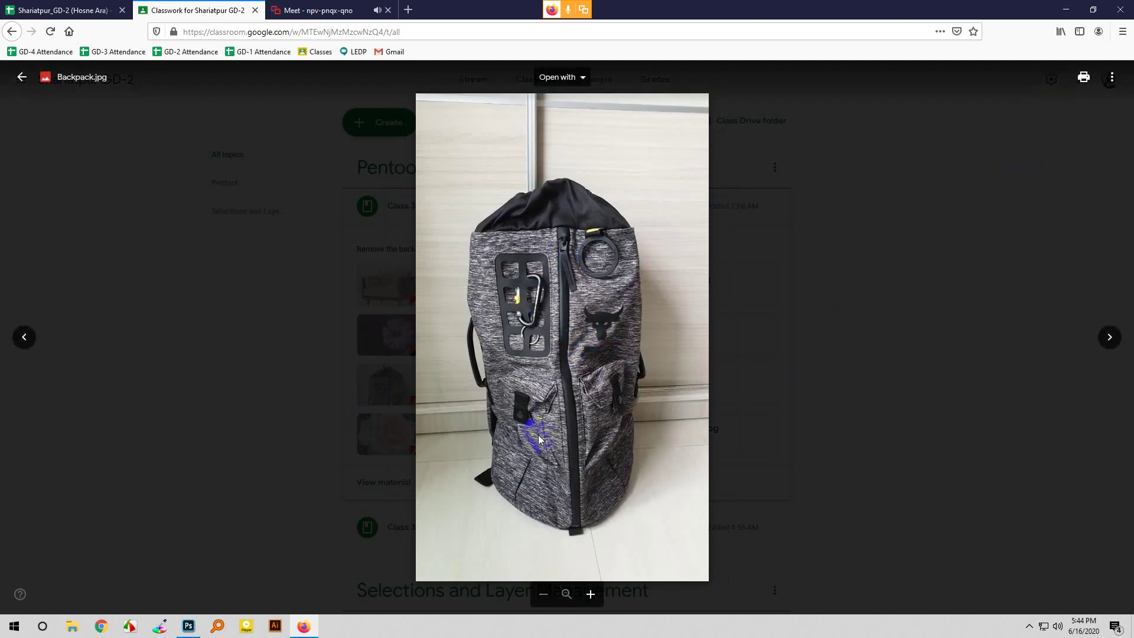
click(1079, 382)
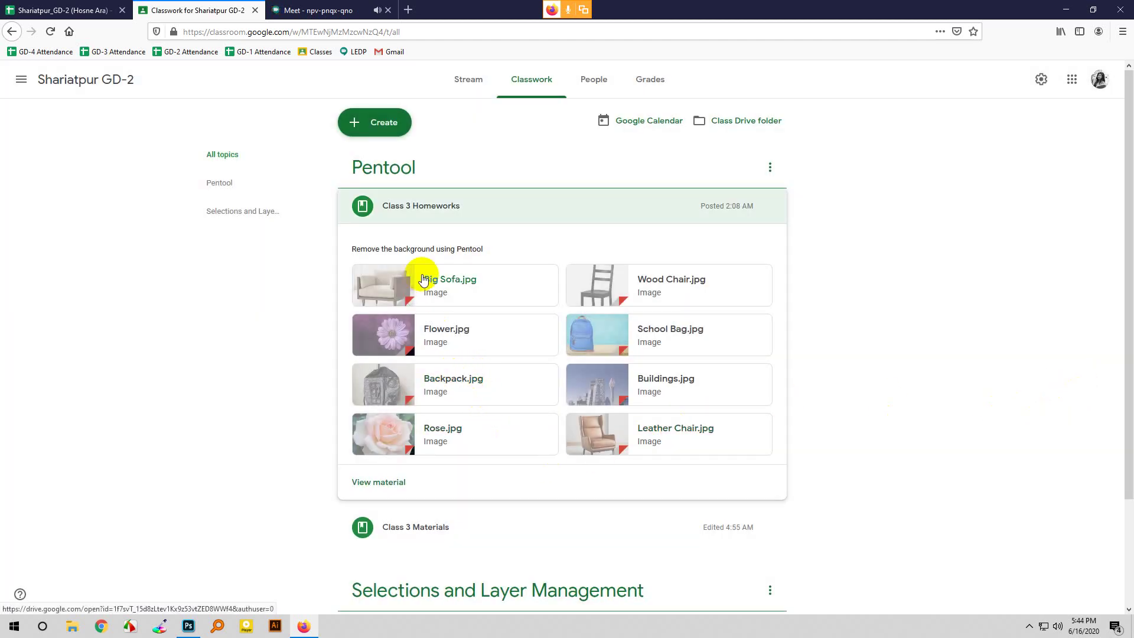
Step: Preview the homework image Wood Chair.jpg, and switch to Photoshop to view the Pen tool's path operation options
click(607, 288)
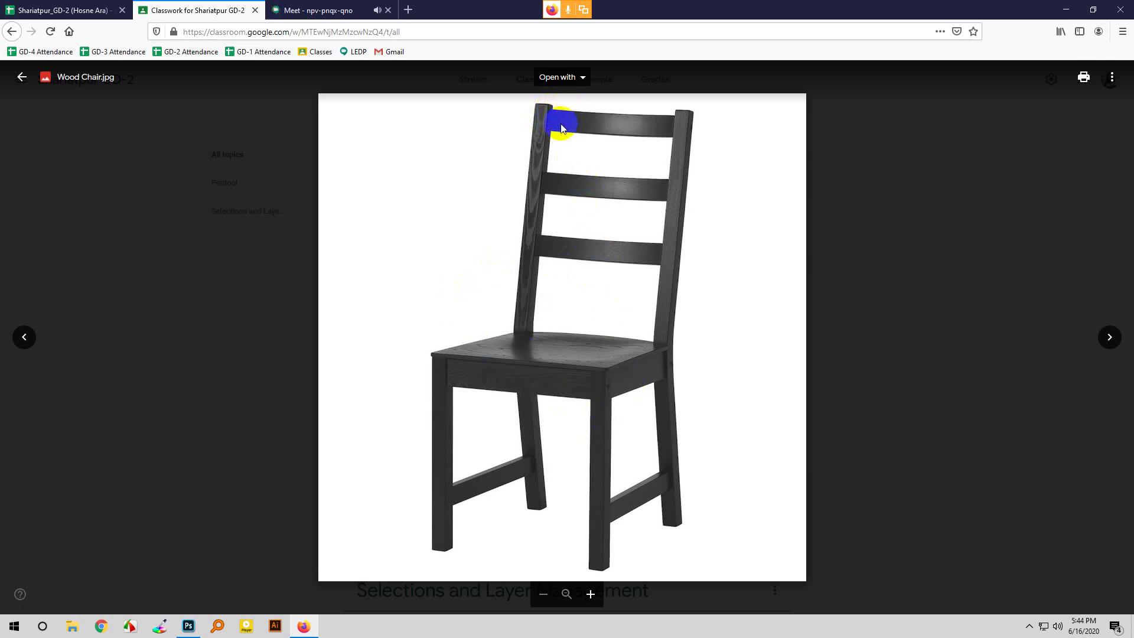
click(188, 626)
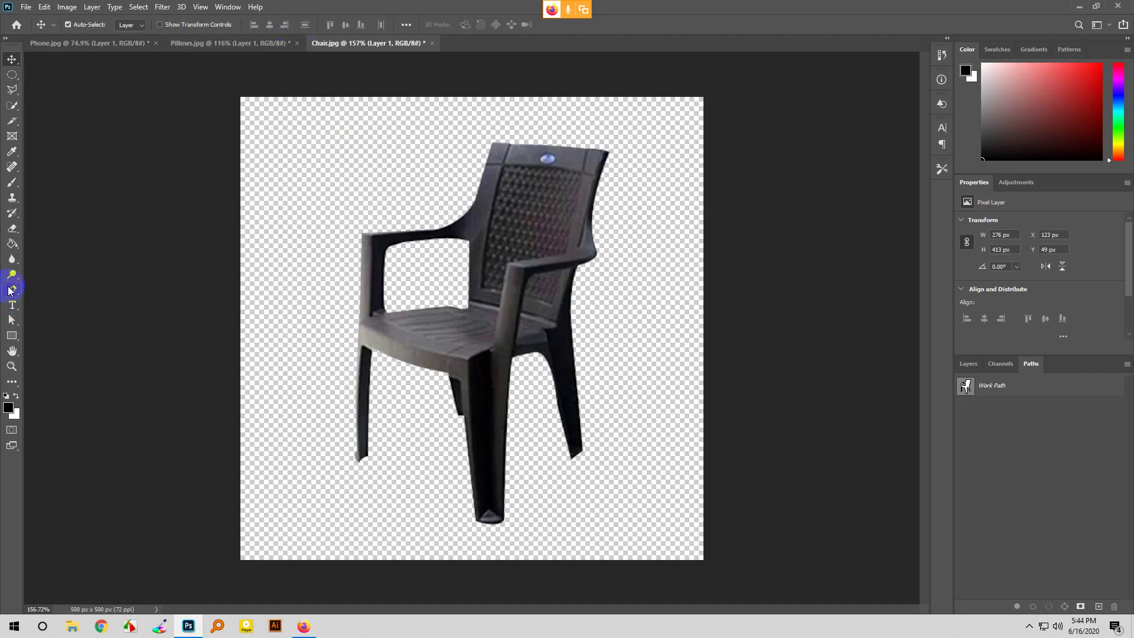
click(12, 290)
click(251, 24)
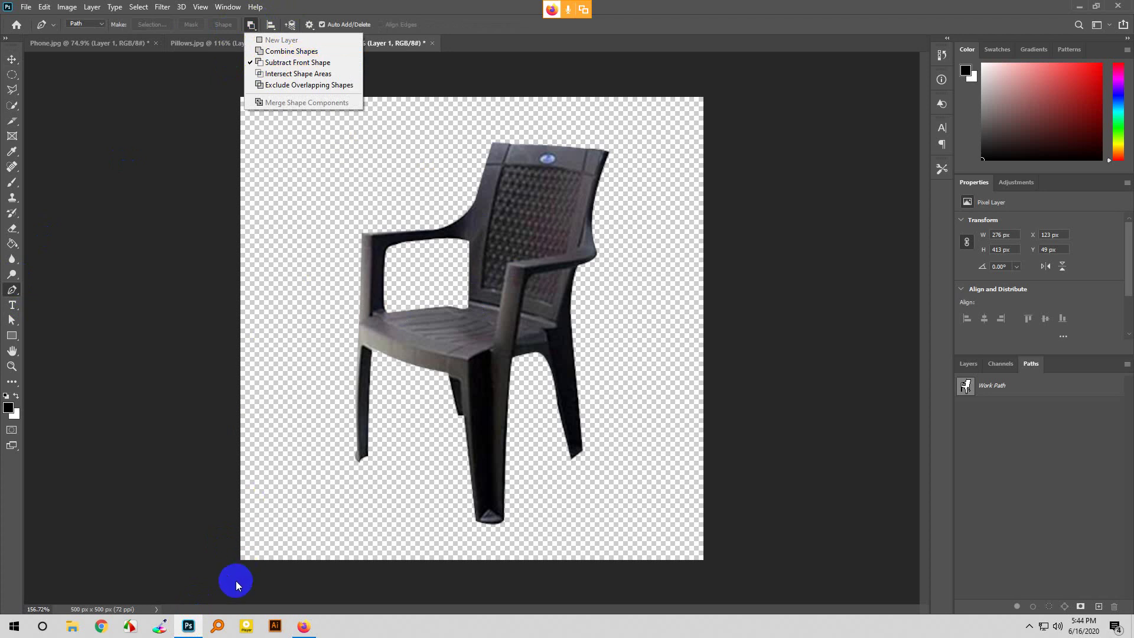
Step: Return to Google Classroom in Firefox, preview the homework image Flower.jpg, and switch to the Google Meet call
click(303, 627)
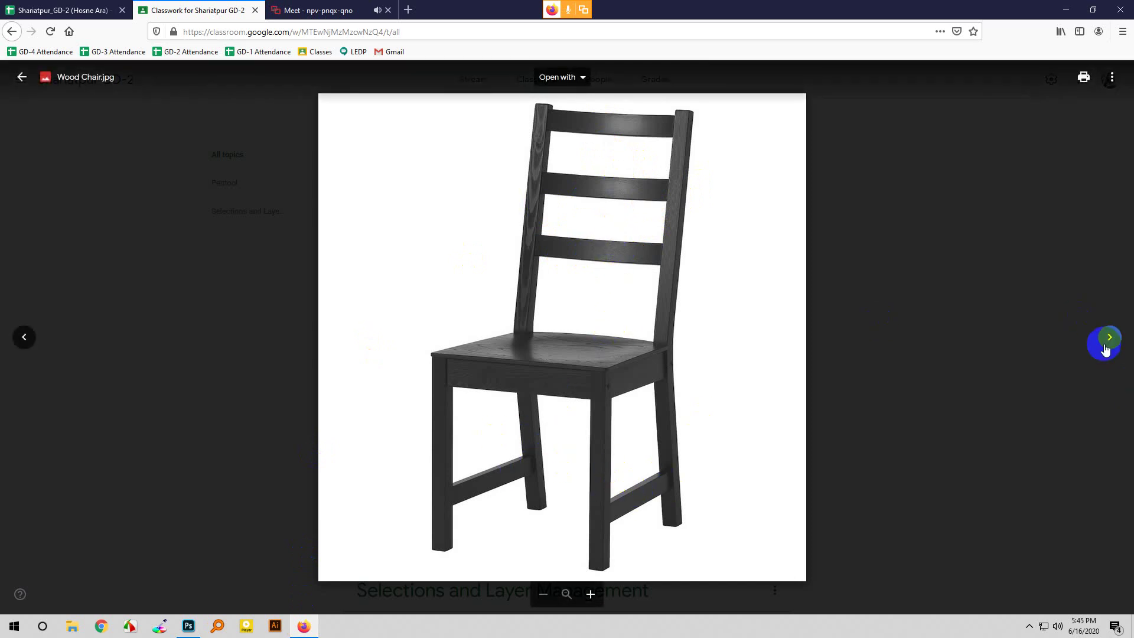
click(1069, 375)
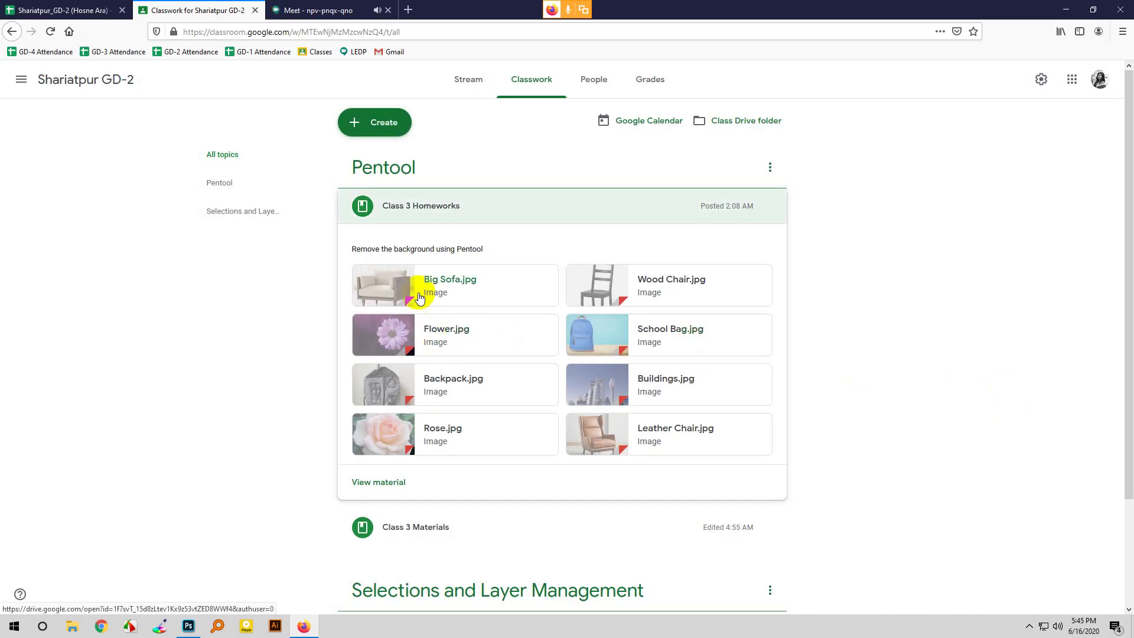
click(431, 336)
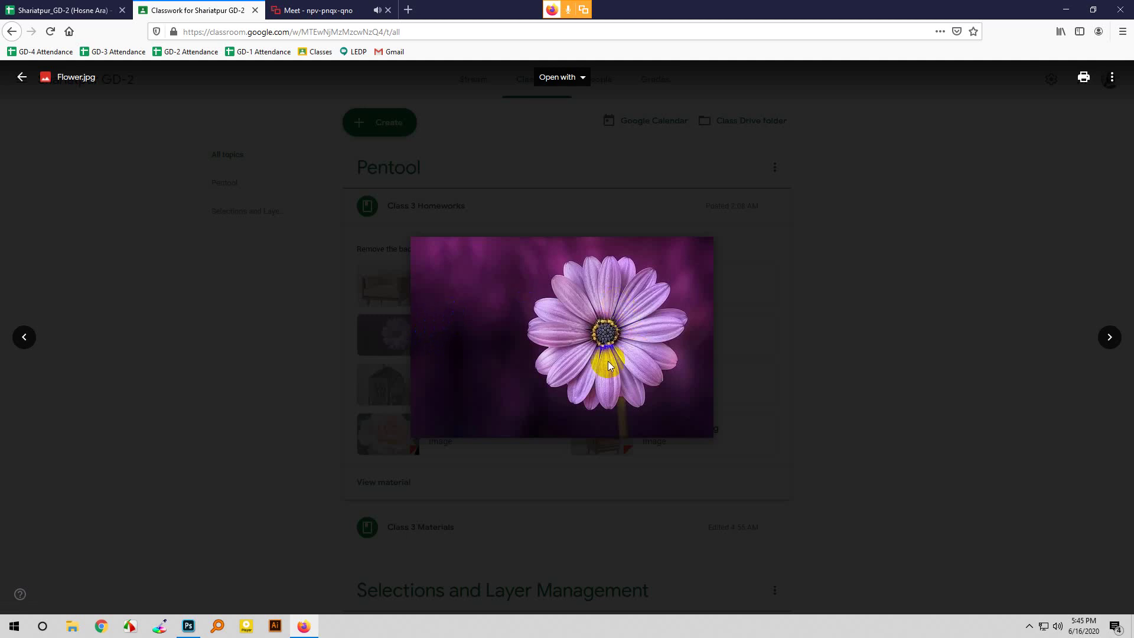
click(958, 222)
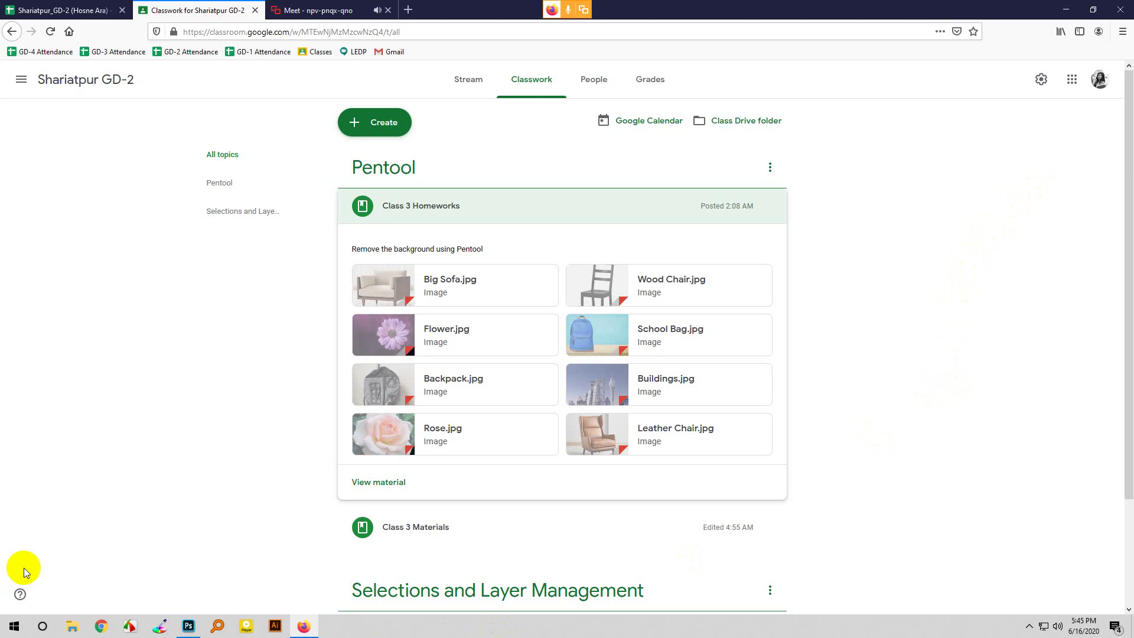
click(287, 8)
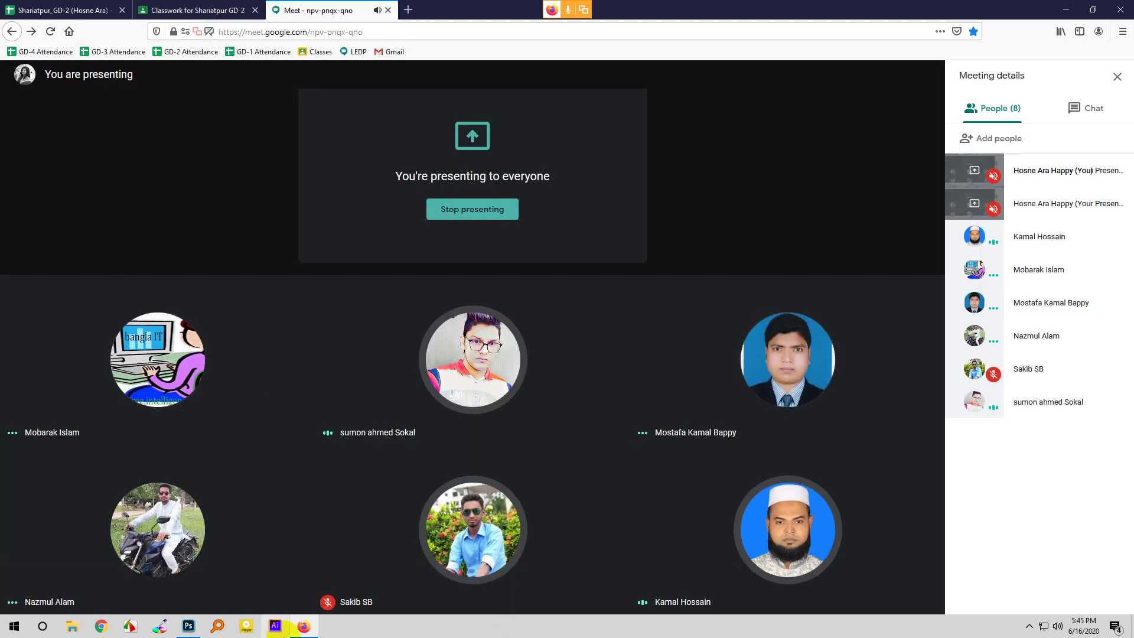